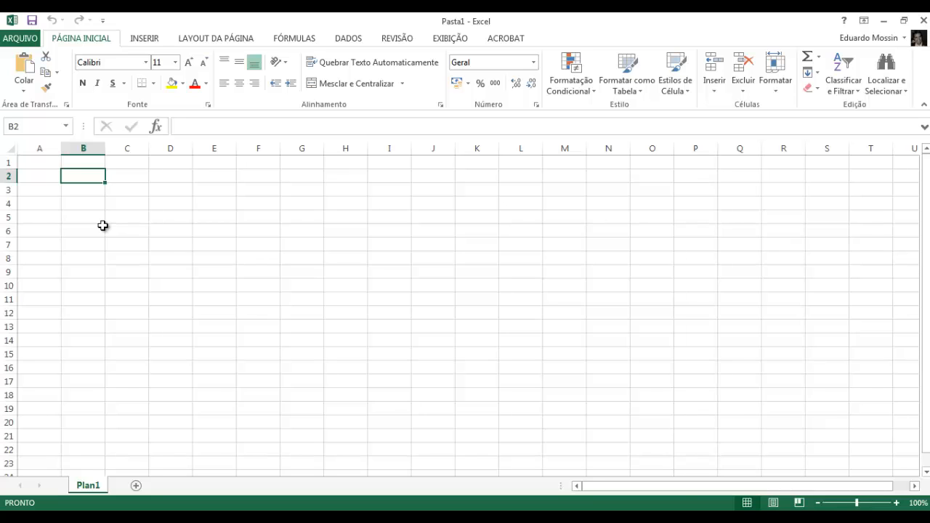
# - Rename the worksheet Plan1 as Jogadores
pyautogui.doubleClick(94, 488)
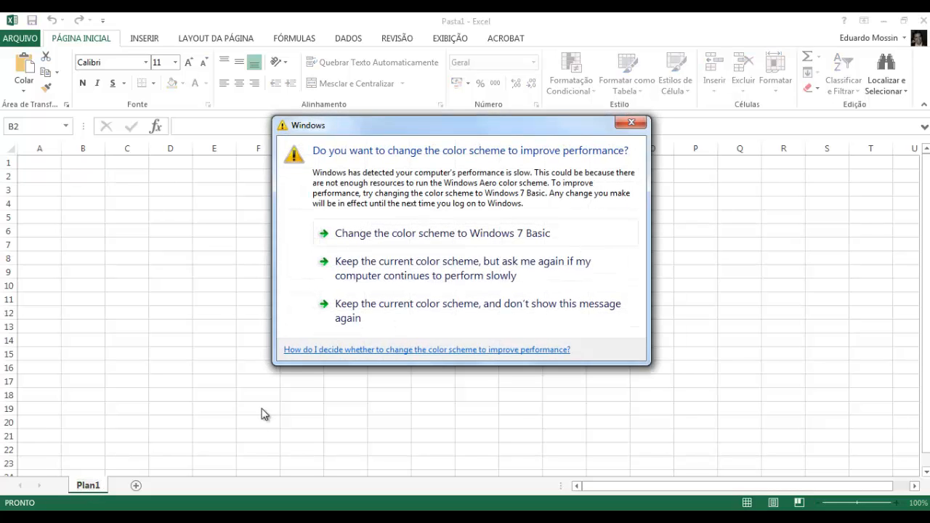
pyautogui.moveTo(475, 128); pyautogui.dragTo(138, 515)
pyautogui.click(100, 486)
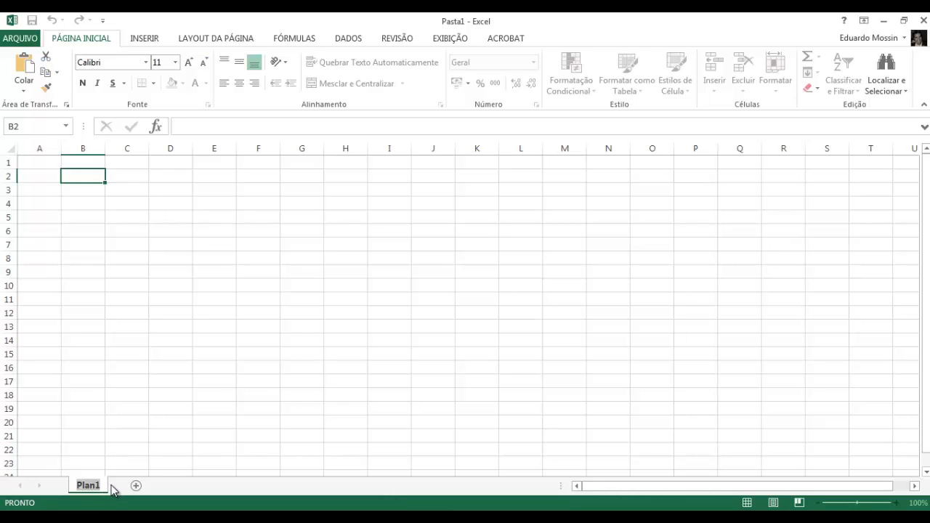
pyautogui.write('Jogadores')
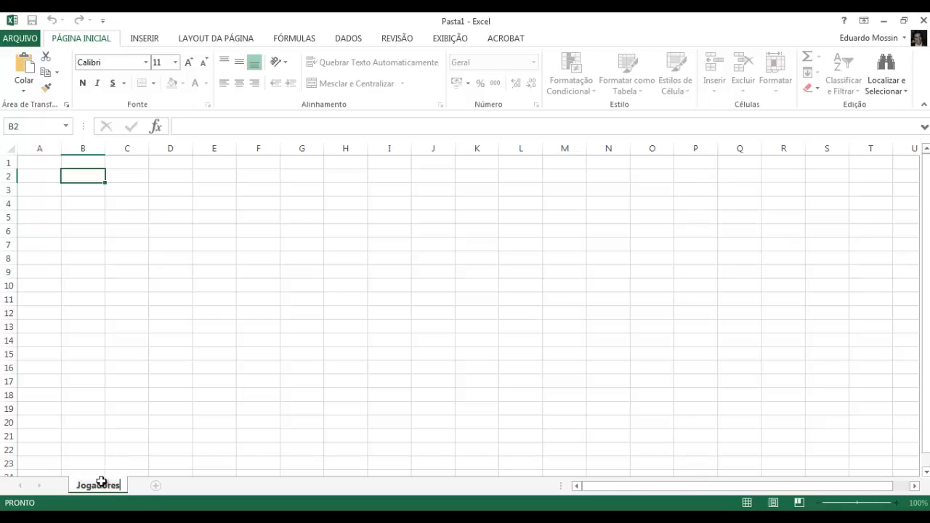
pyautogui.press('Return')
pyautogui.click(88, 345)
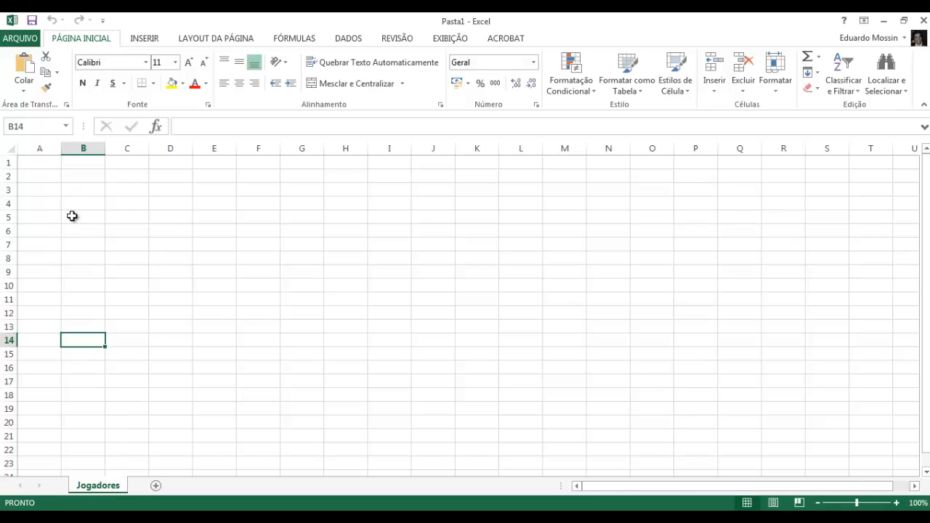
# - Enter the headers Nome in B2 and Sobrenome in C2, and fit column C's width to its text
pyautogui.click(83, 180)
pyautogui.write('Nome')
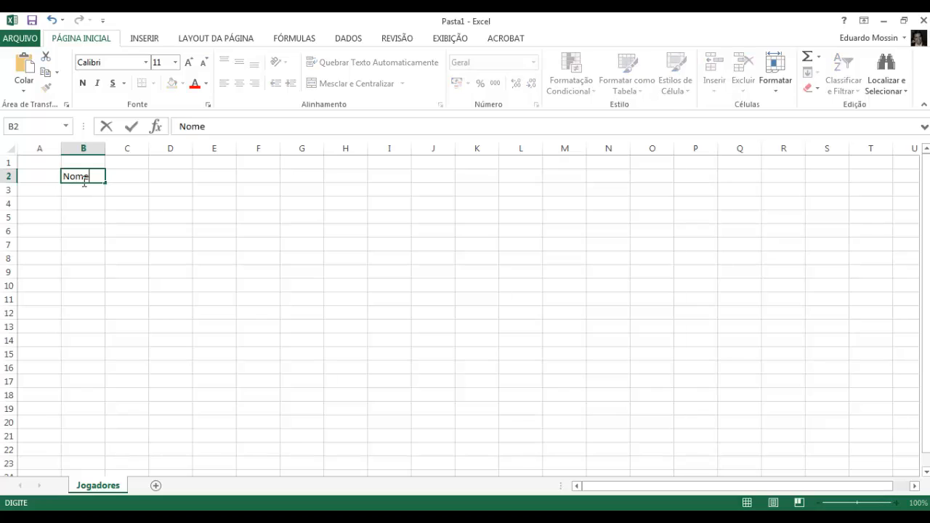
pyautogui.press('Tab')
pyautogui.write('Sobre')
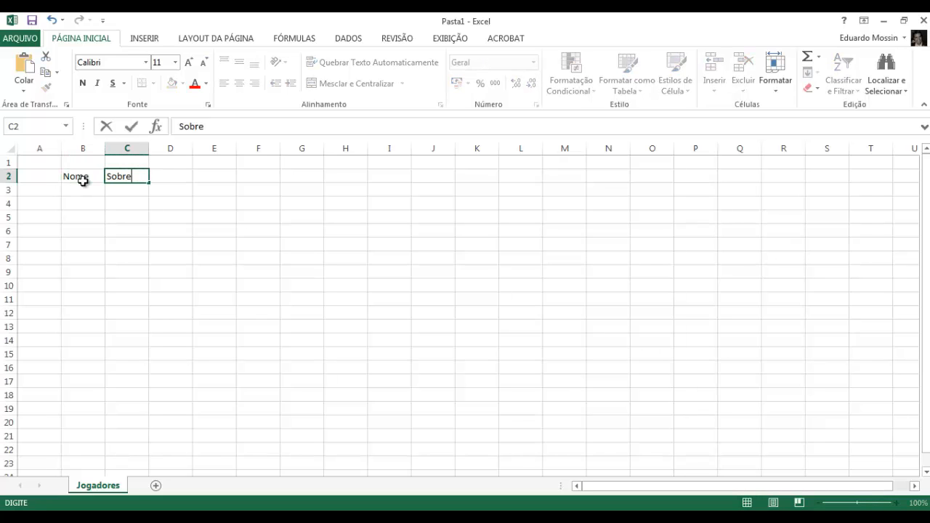
pyautogui.write('nome')
pyautogui.press('Tab')
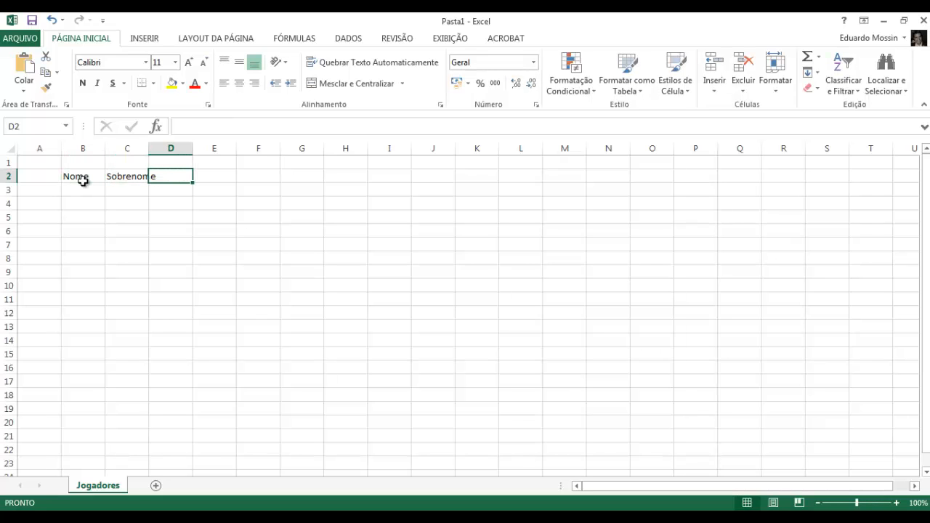
pyautogui.doubleClick(149, 148)
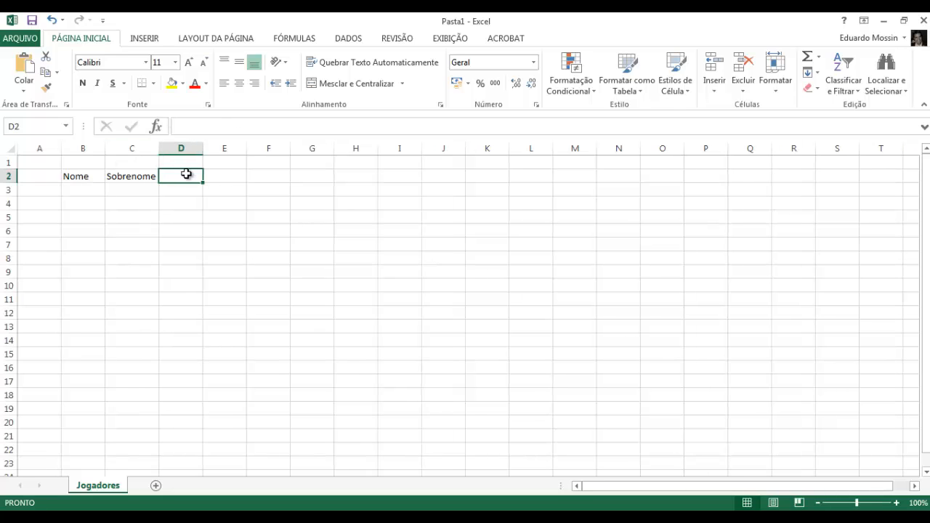
# - Enter the headers CPF, RG and DataNasc in cells D2 to F2, and widen column C slightly
pyautogui.write('CPF')
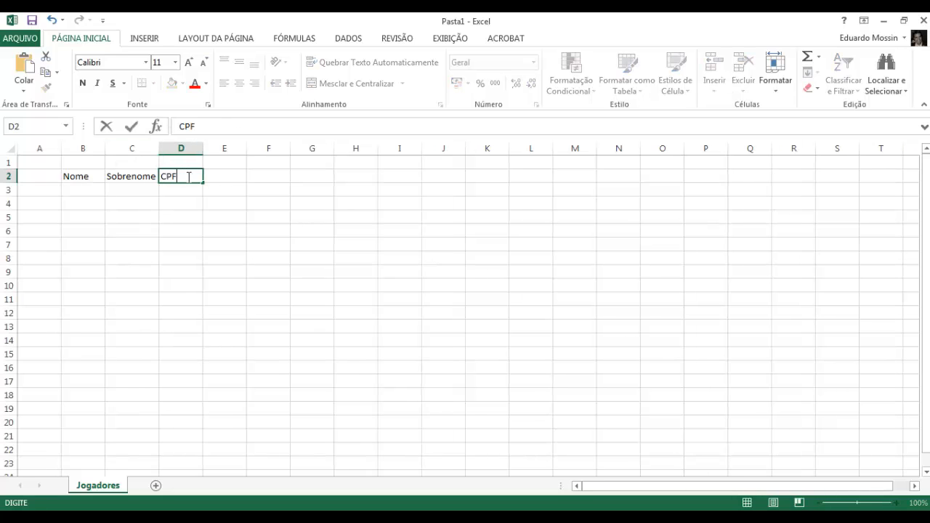
pyautogui.press('Tab')
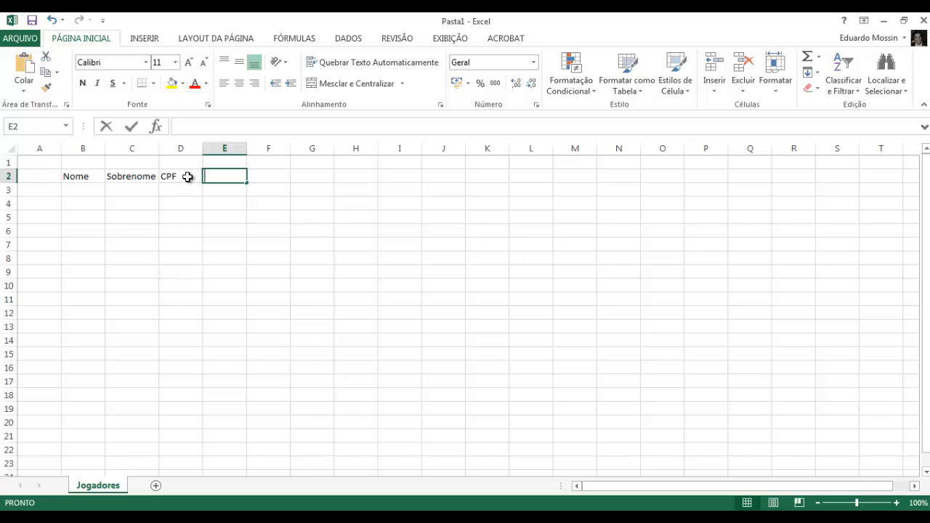
pyautogui.write('RG')
pyautogui.press('Tab')
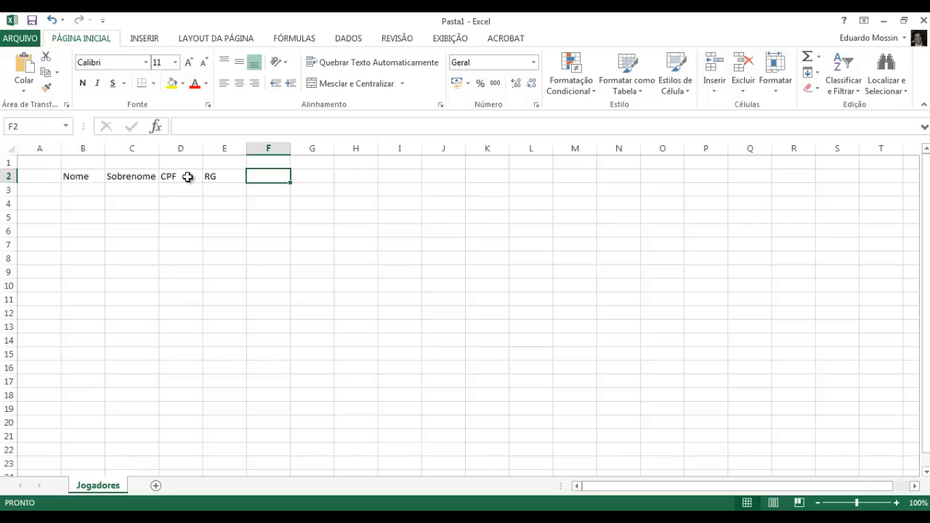
pyautogui.write('DataNasc')
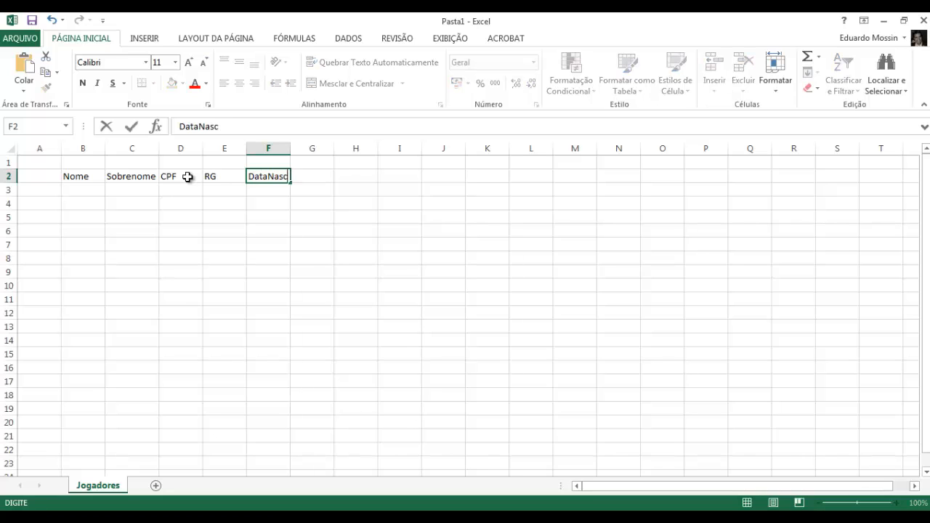
pyautogui.press('Tab')
pyautogui.press('Tab')
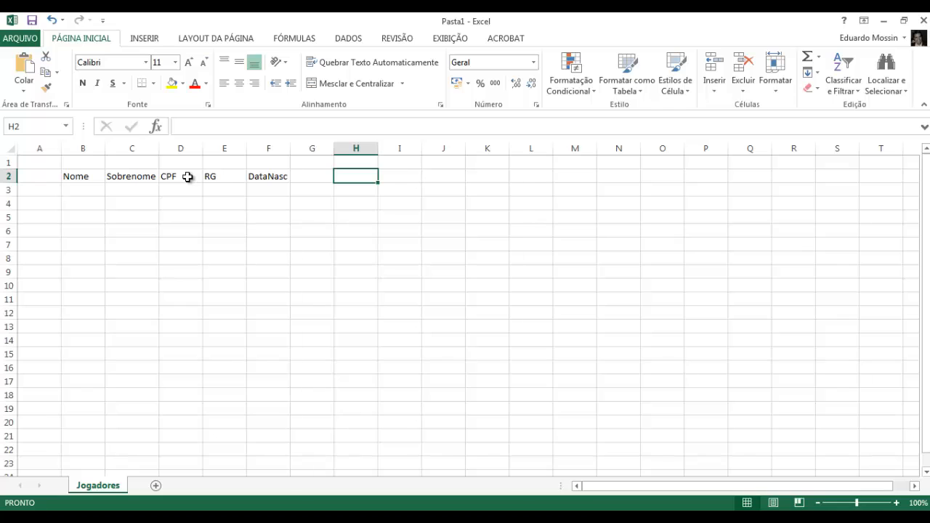
pyautogui.moveTo(159, 148); pyautogui.dragTo(165, 148)
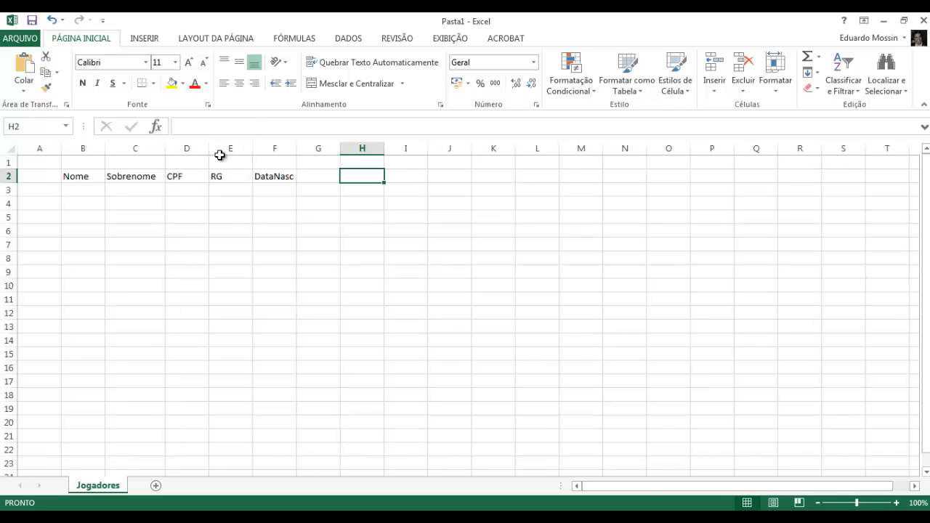
pyautogui.moveTo(82, 177); pyautogui.dragTo(278, 175)
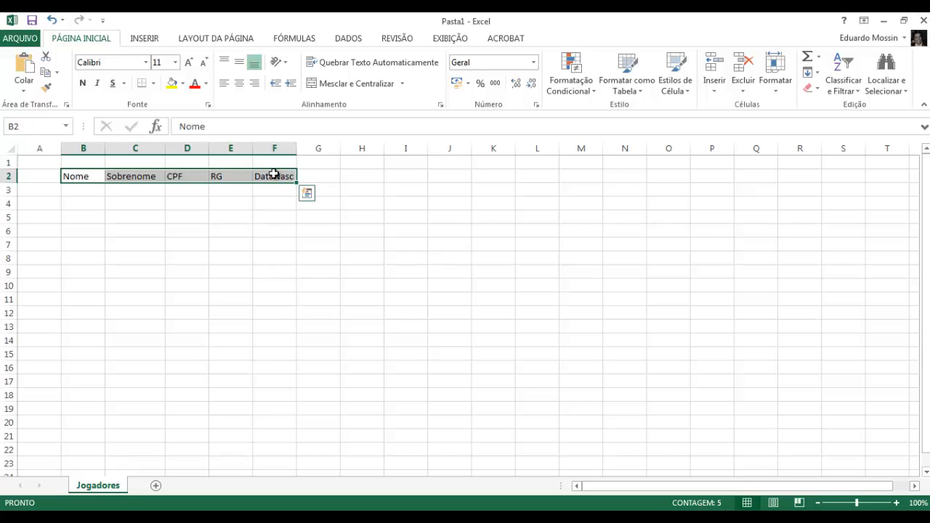
pyautogui.click(284, 195)
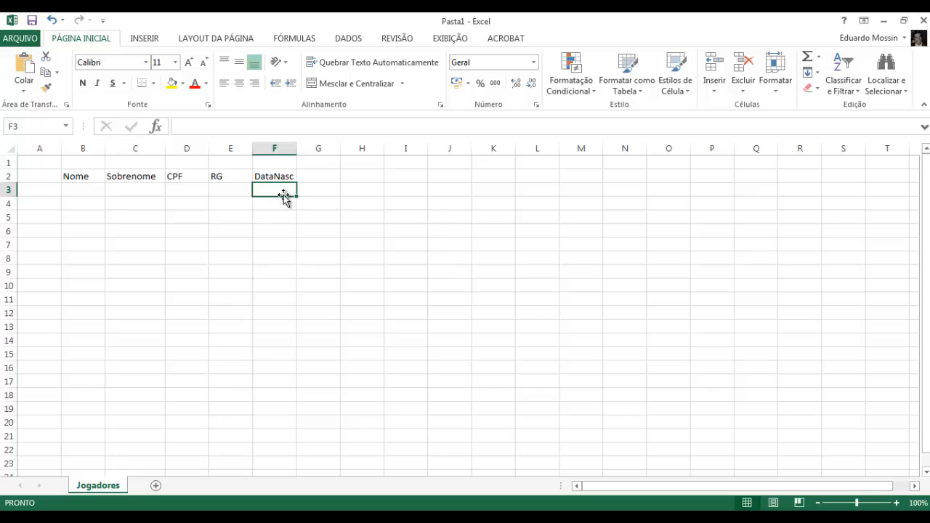
pyautogui.moveTo(92, 178); pyautogui.dragTo(296, 176)
pyautogui.click(317, 295)
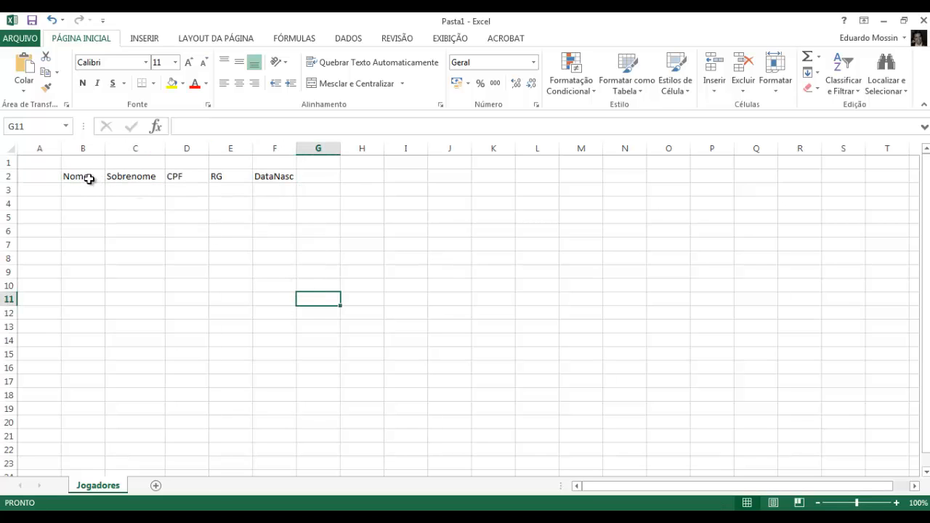
pyautogui.moveTo(89, 178); pyautogui.dragTo(296, 385)
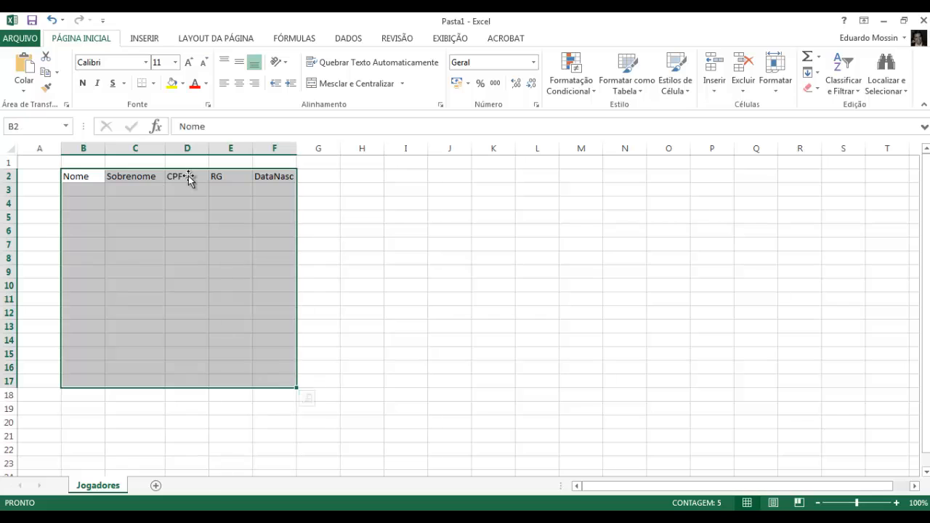
pyautogui.click(405, 324)
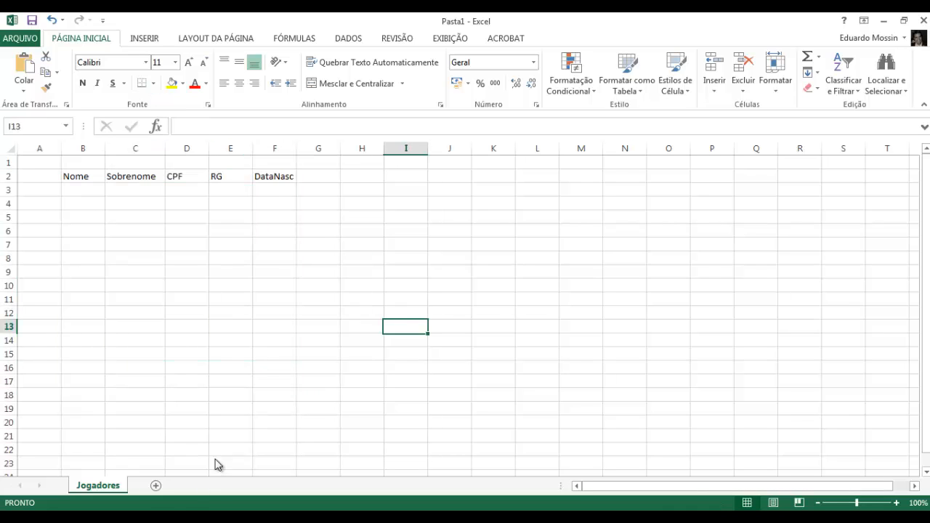
# - Add a second worksheet and name it Times
pyautogui.click(156, 486)
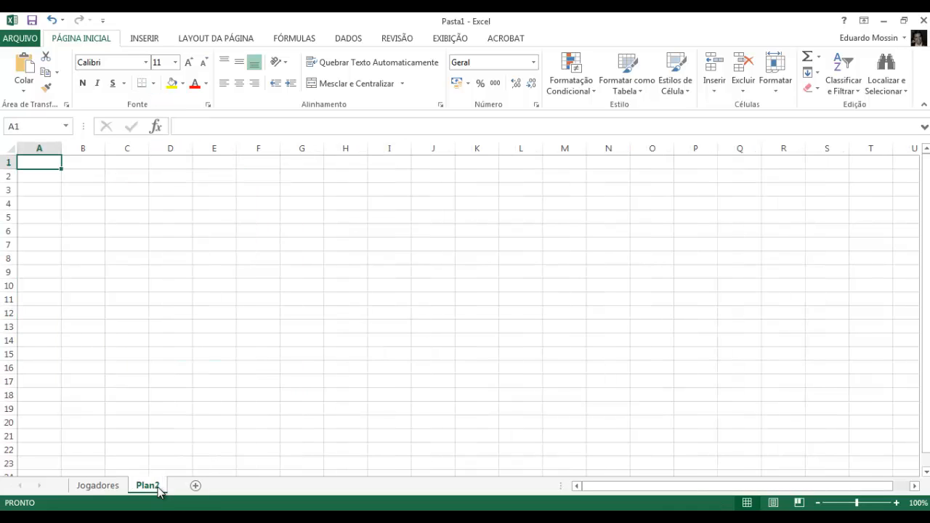
pyautogui.doubleClick(156, 486)
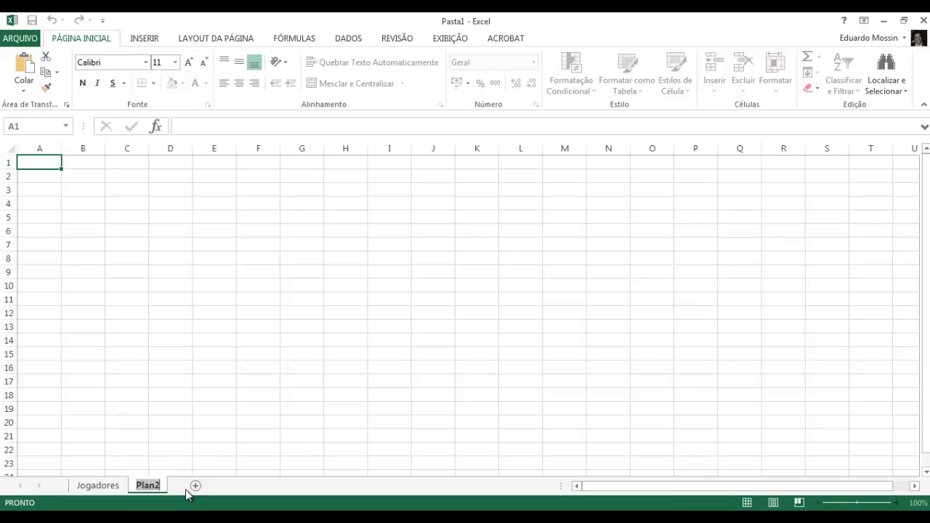
pyautogui.write('Times')
pyautogui.press('Return')
pyautogui.click(146, 332)
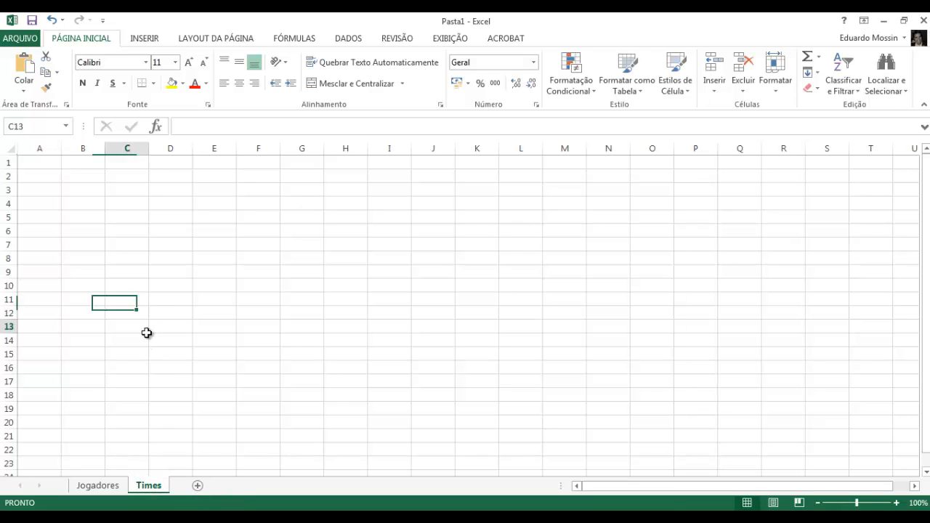
# - Enter the lowercase headers nome, estado and cidade in cells B2 to D2 of the Times sheet
pyautogui.click(90, 179)
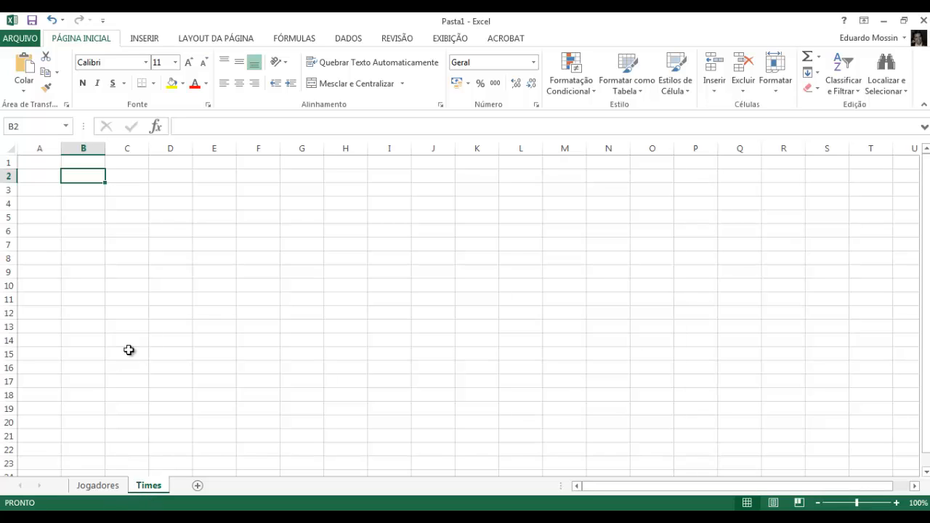
pyautogui.write('Nom')
pyautogui.press('BackSpace')
pyautogui.press('BackSpace')
pyautogui.press('BackSpace')
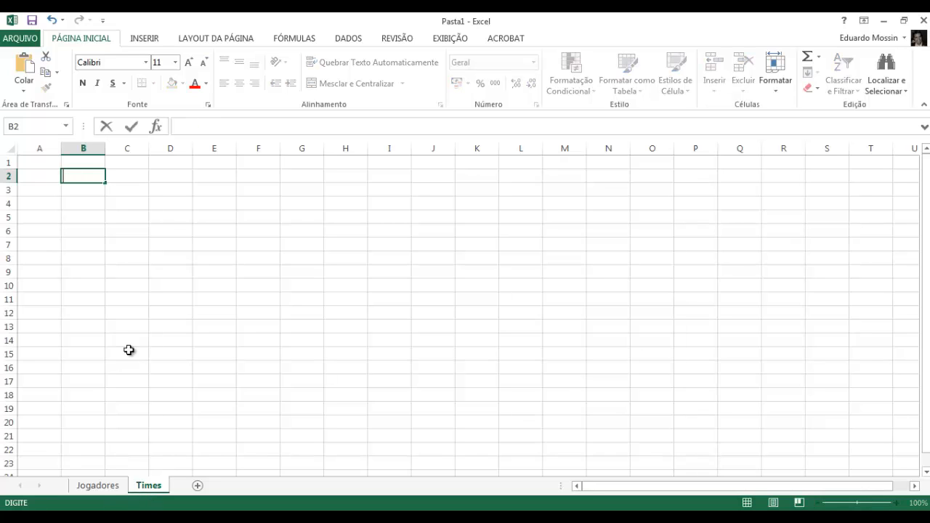
pyautogui.write('nome')
pyautogui.press('Tab')
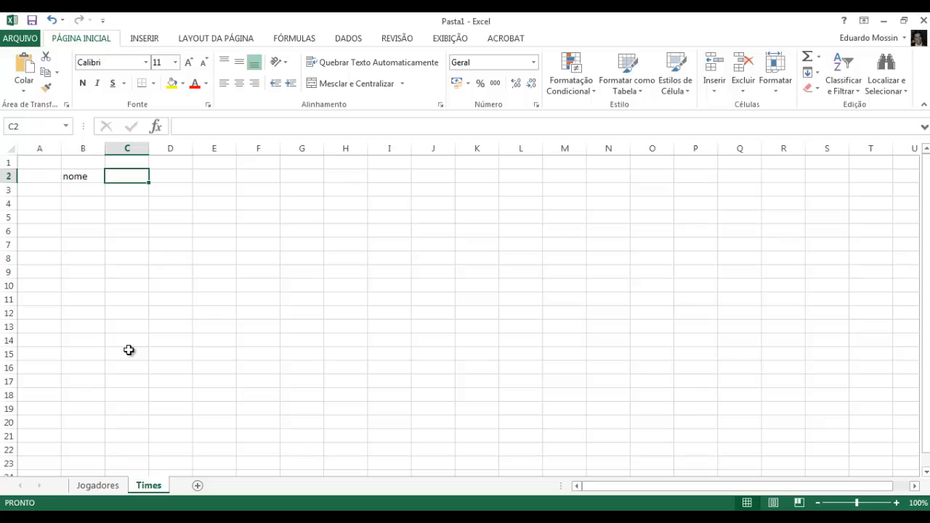
pyautogui.write('estado')
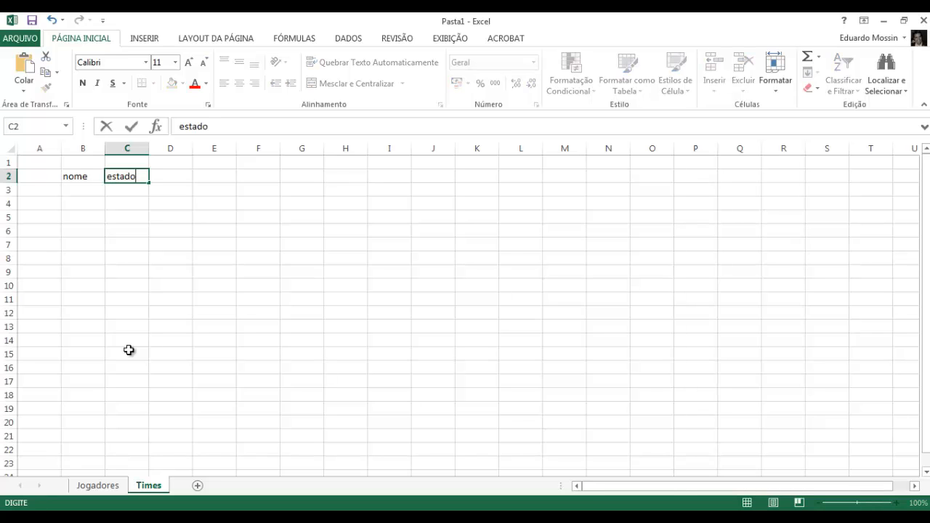
pyautogui.press('Tab')
pyautogui.write('cid')
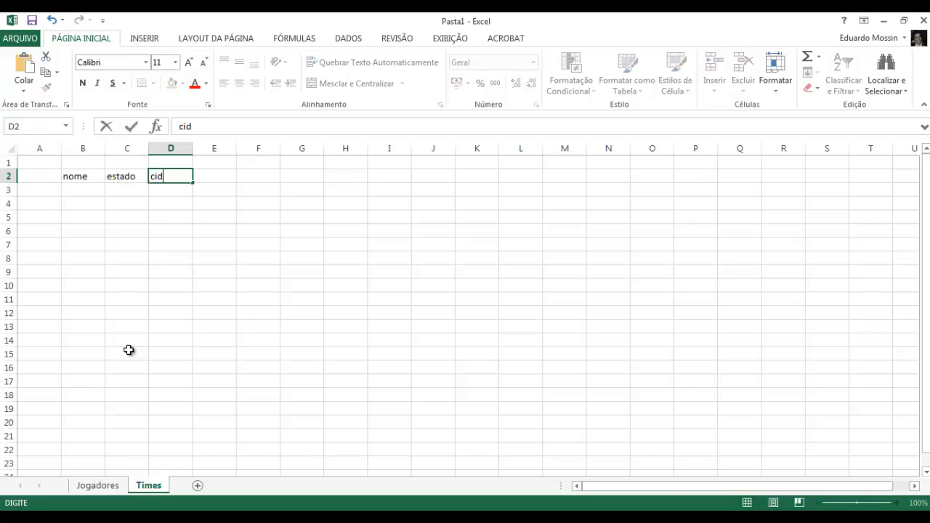
pyautogui.write('ade')
pyautogui.press('Tab')
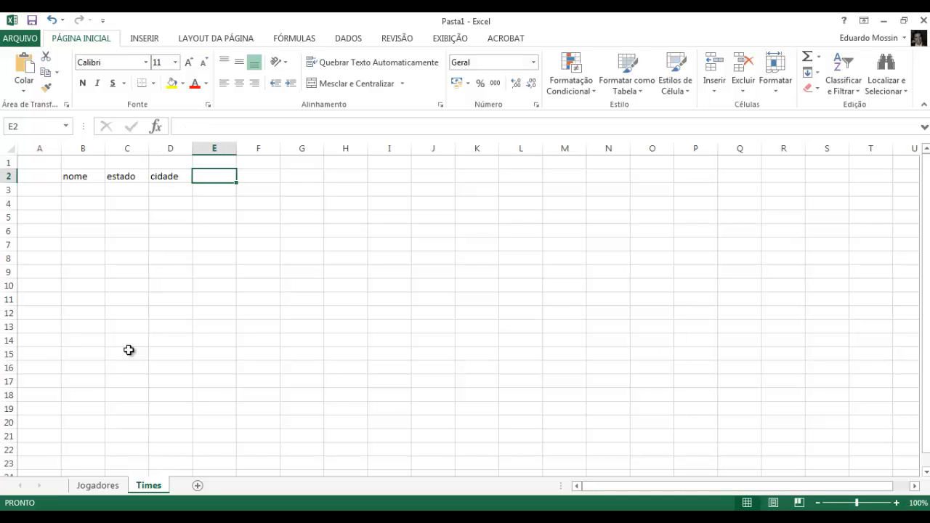
# - Enter the header dataFundacao in E2 and widen column E until the text fits
pyautogui.write('dat')
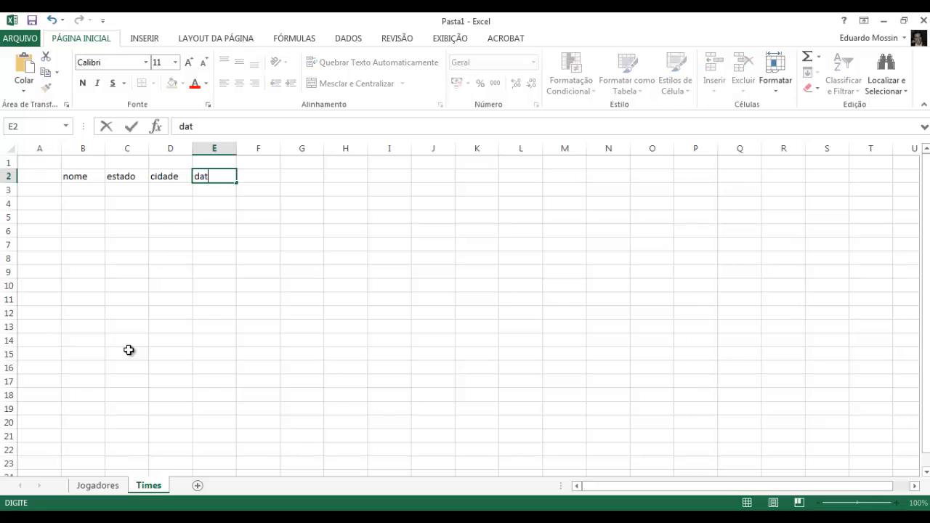
pyautogui.write('aFundacao')
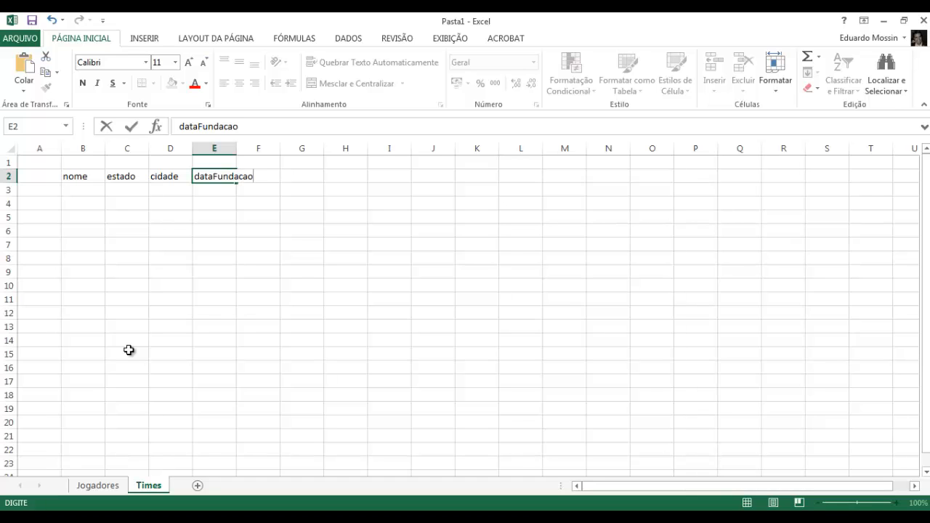
pyautogui.press('Return')
pyautogui.moveTo(241, 149); pyautogui.dragTo(266, 149)
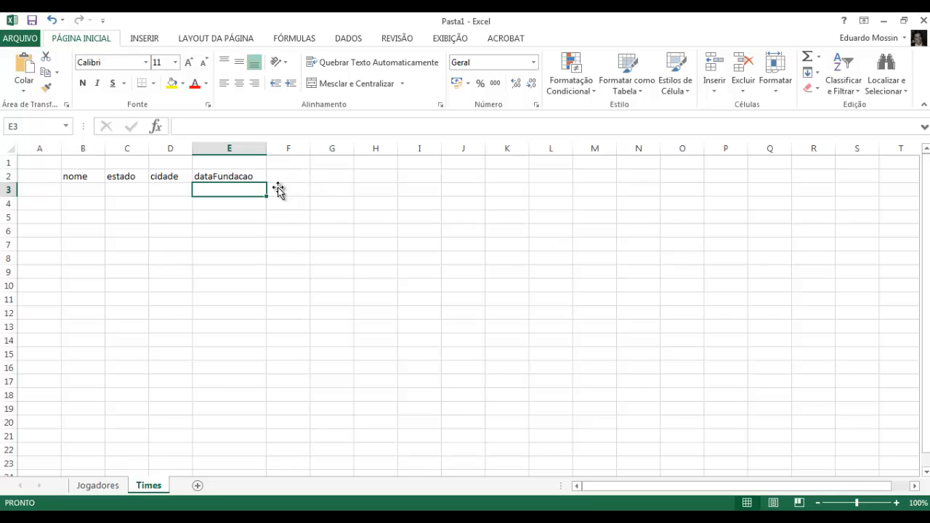
pyautogui.moveTo(88, 178); pyautogui.dragTo(418, 174)
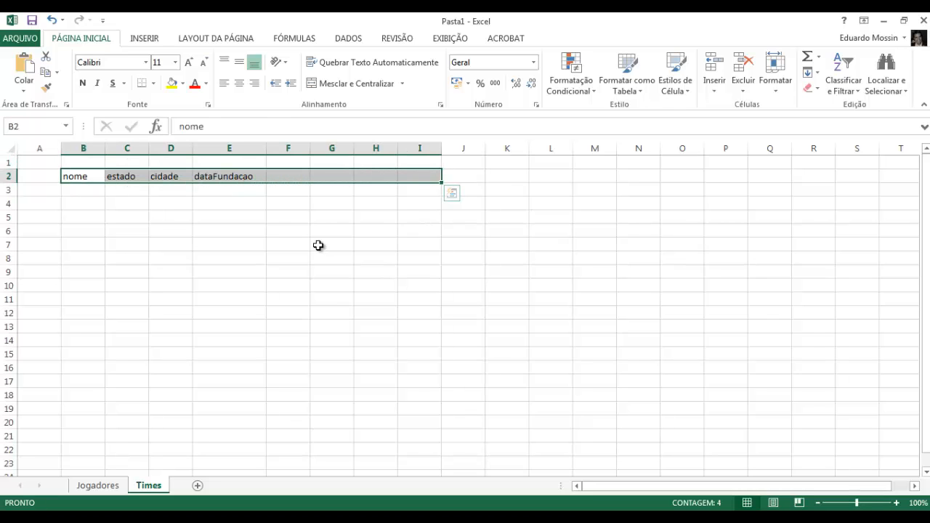
pyautogui.click(318, 245)
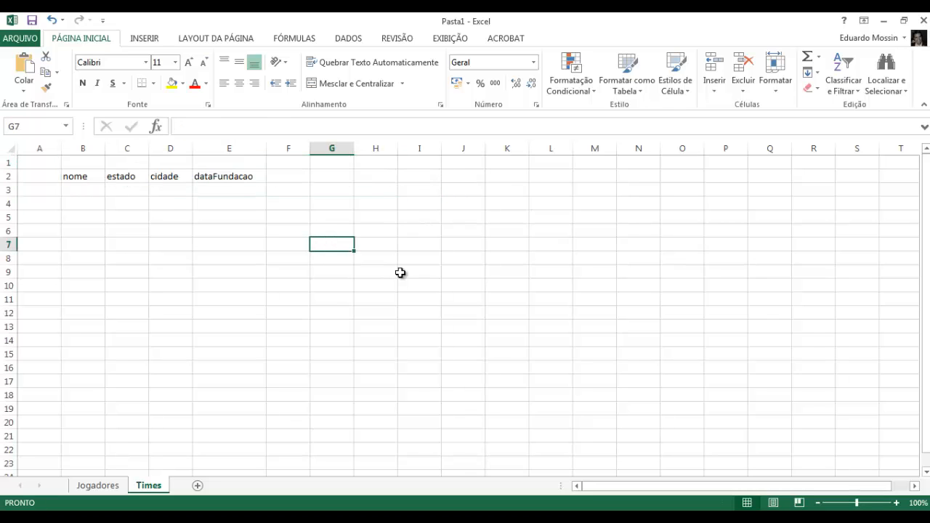
# - Add a third worksheet and name it Estadios
pyautogui.click(197, 486)
pyautogui.doubleClick(200, 487)
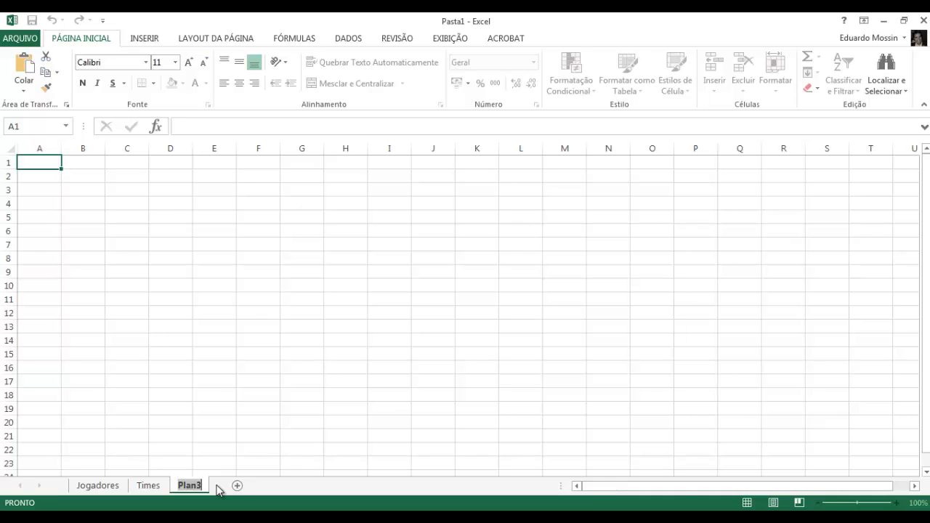
pyautogui.write('Esta')
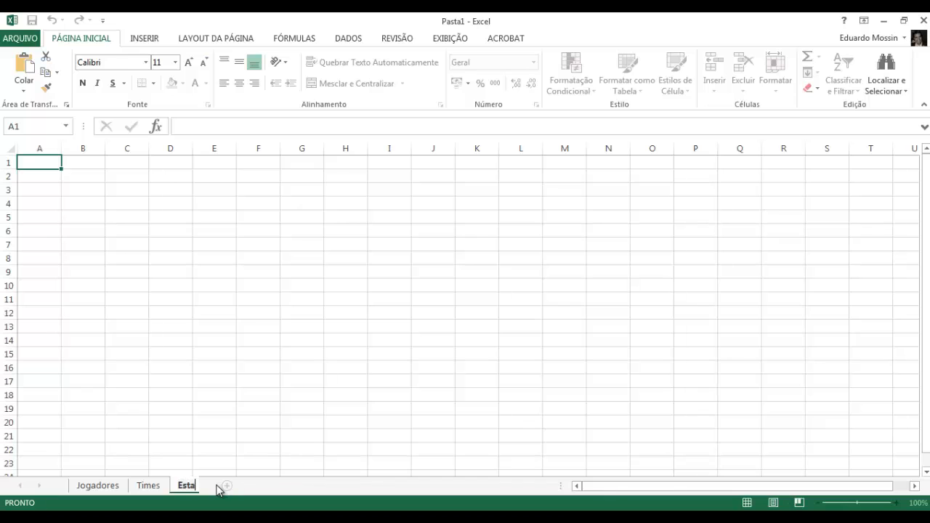
pyautogui.write('dios')
# - Enter the headers nome, capacidade and cidade in cells B2 to D2 of the Estadios sheet, widening column C to fit its text
pyautogui.click(88, 185)
pyautogui.click(88, 177)
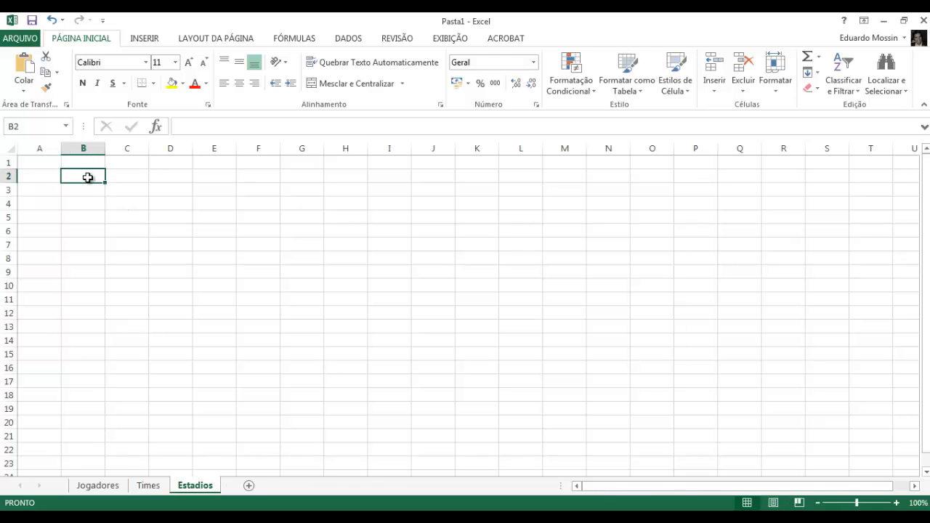
pyautogui.write('nome')
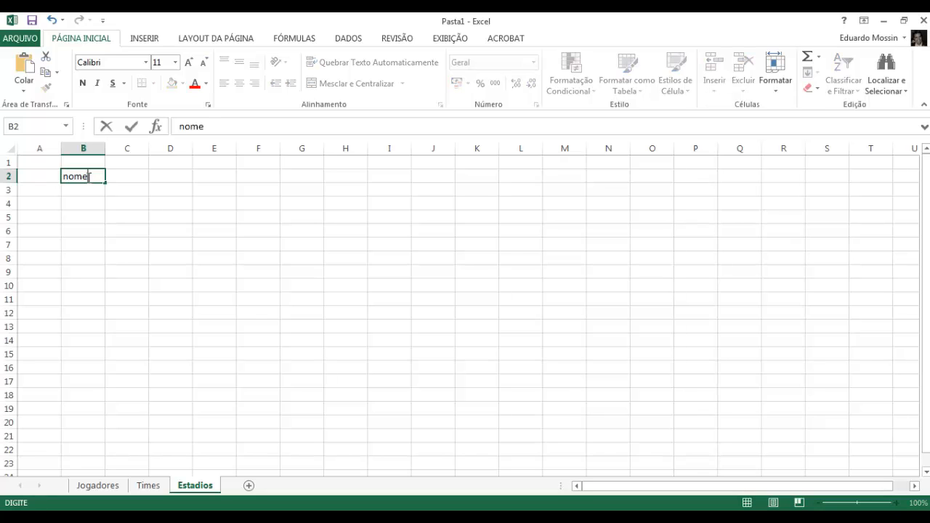
pyautogui.press('Tab')
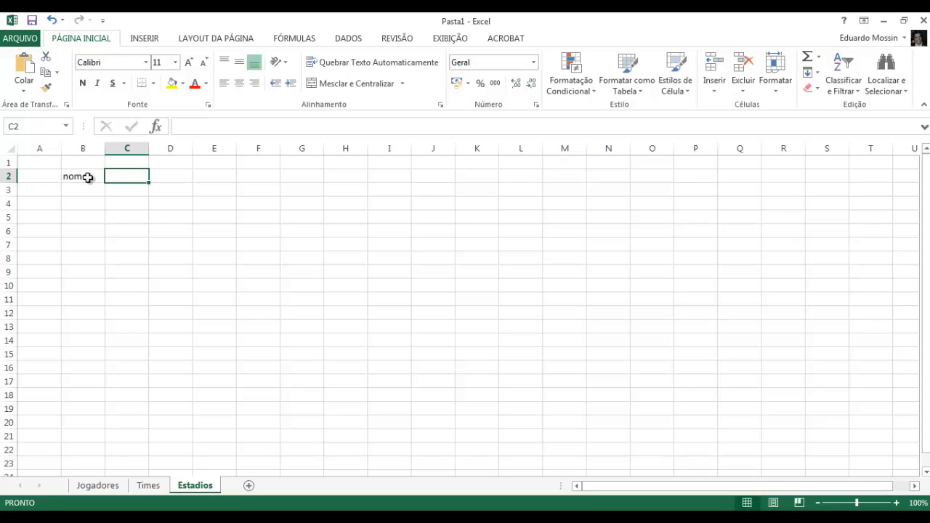
pyautogui.write('capaci')
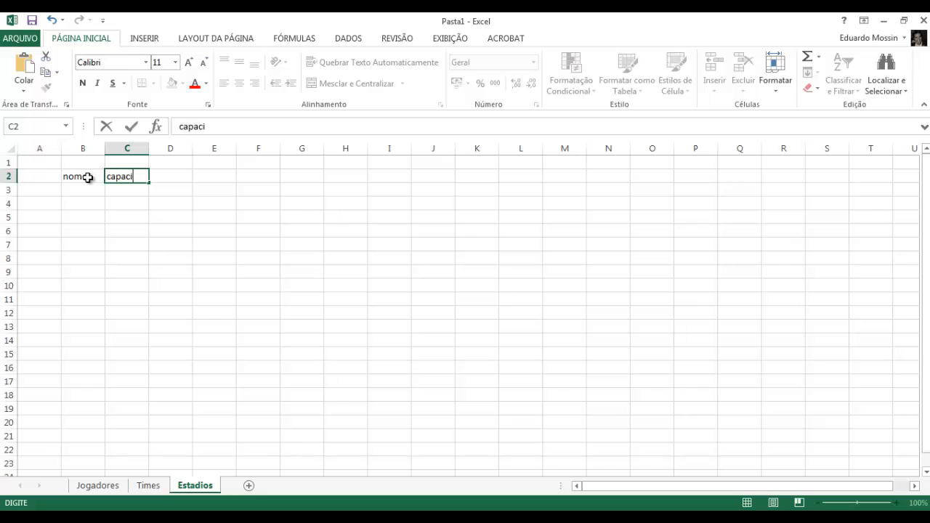
pyautogui.write('dade')
pyautogui.press('Tab')
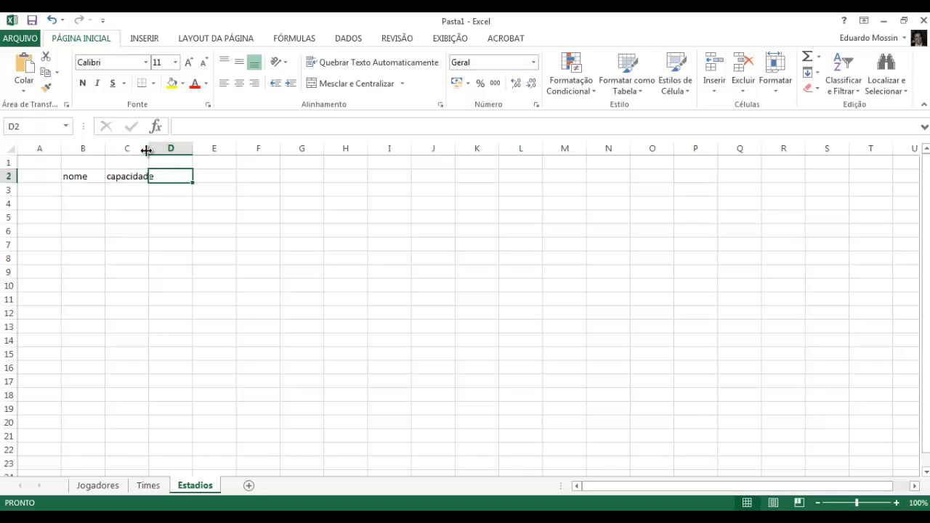
pyautogui.moveTo(149, 148); pyautogui.dragTo(157, 148)
pyautogui.write('cidade')
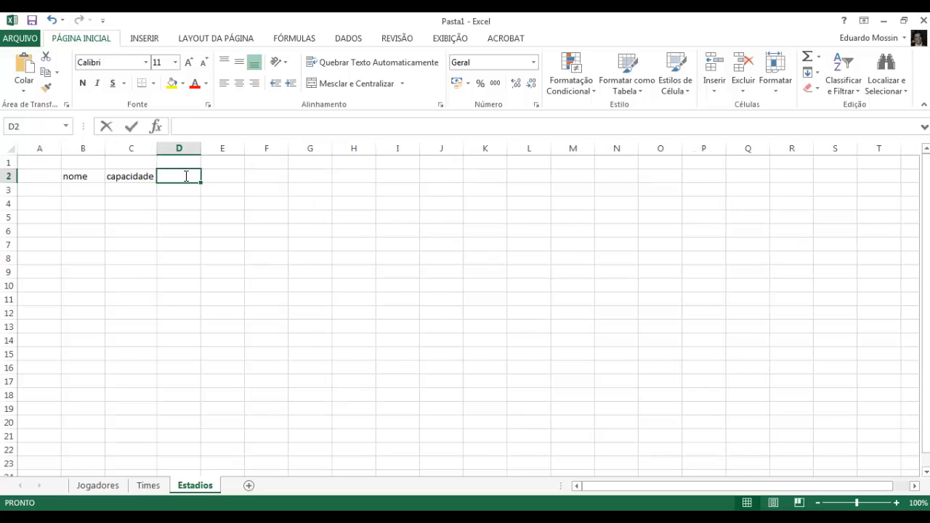
pyautogui.press('Tab')
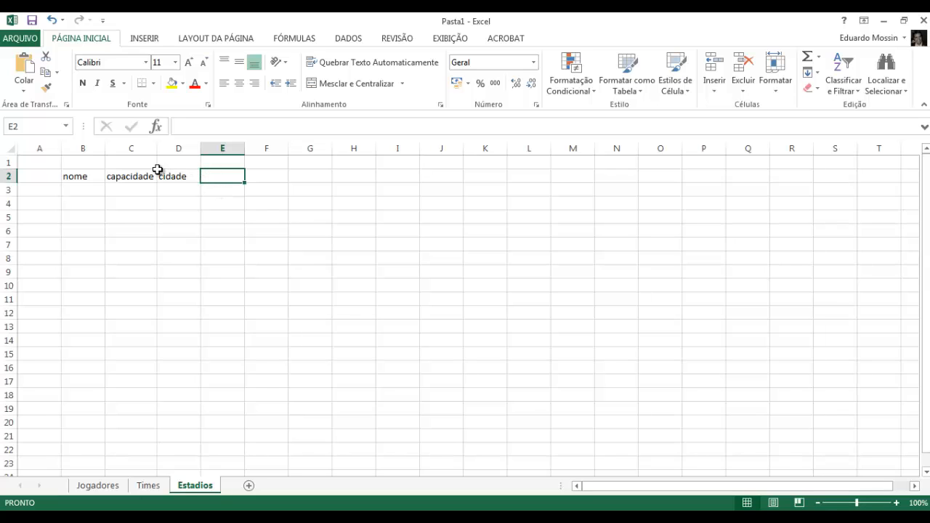
# - Add the header estadio in cell F2 of the Times sheet
pyautogui.click(150, 485)
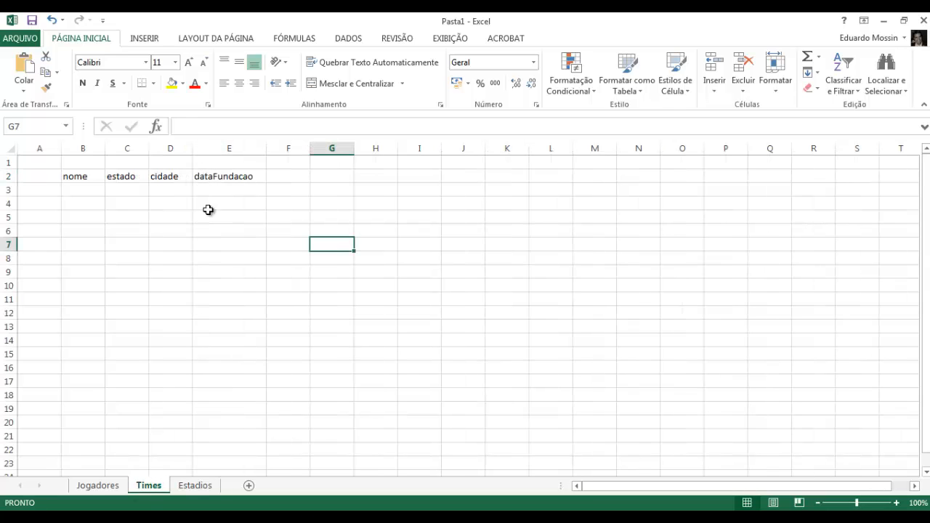
pyautogui.click(285, 174)
pyautogui.write('esta')
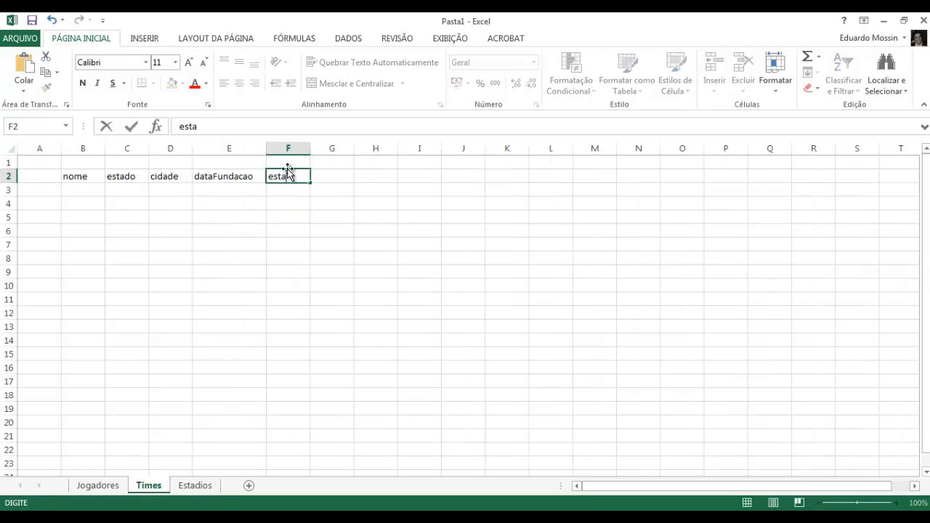
pyautogui.write('dio')
pyautogui.press('Return')
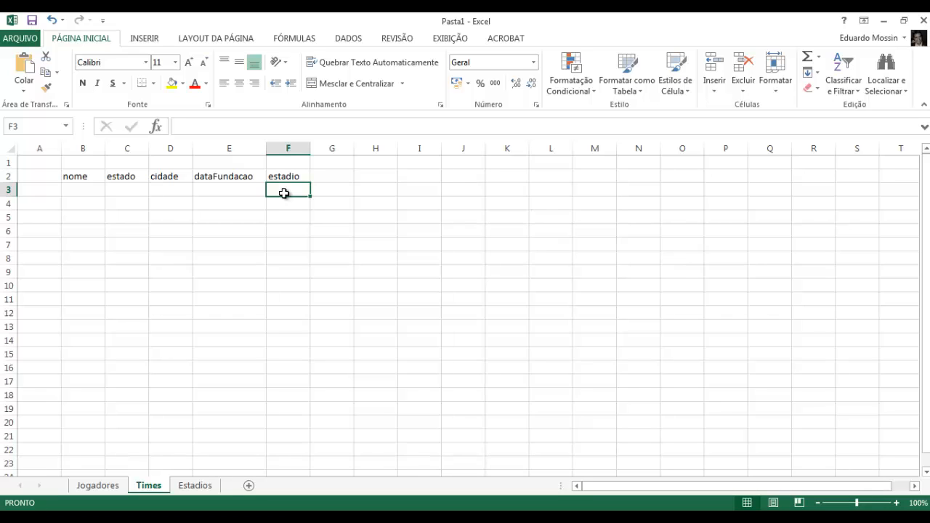
# - Add the header timeDono in cell E2 of the Estadios sheet and widen column E slightly
pyautogui.click(195, 486)
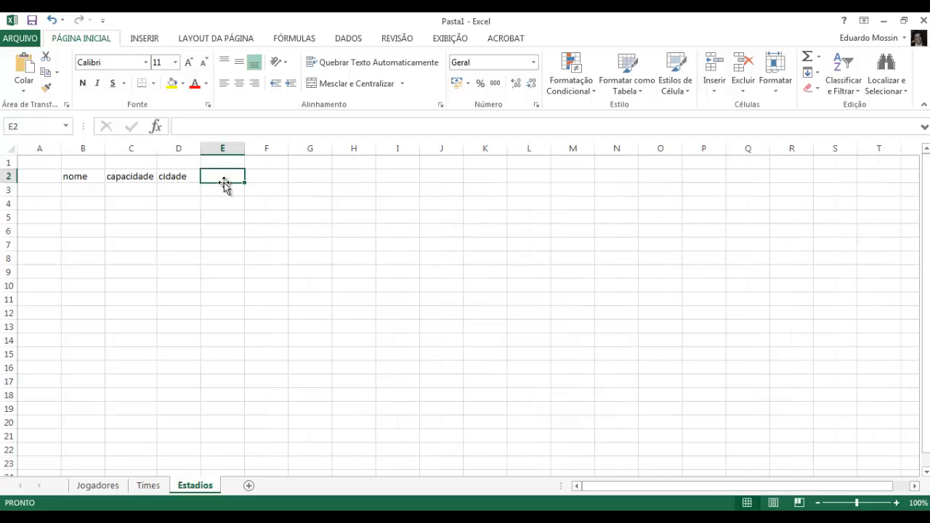
pyautogui.write('time')
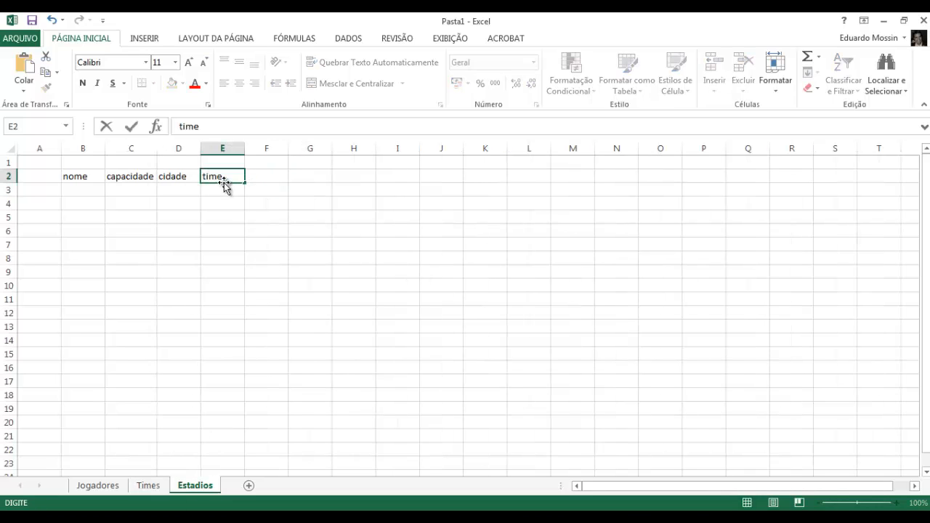
pyautogui.write('Dono')
pyautogui.press('Return')
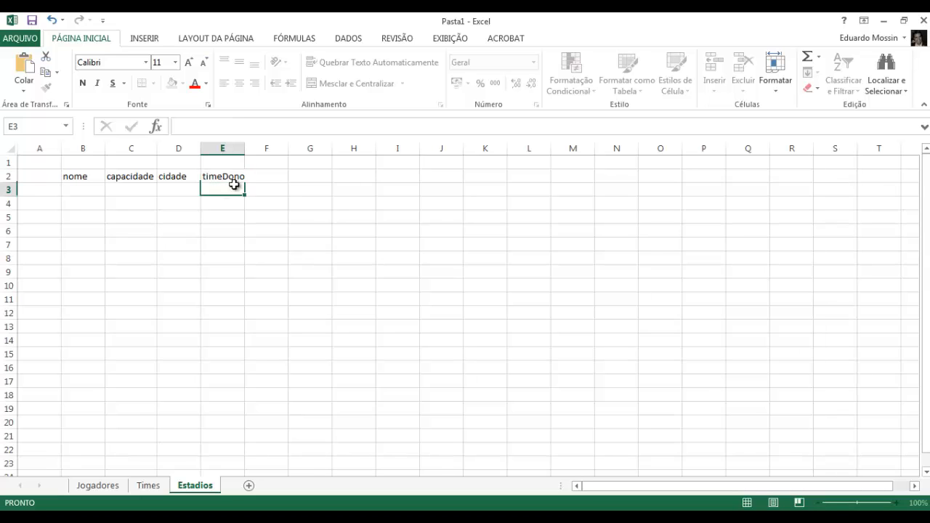
pyautogui.moveTo(244, 149); pyautogui.dragTo(254, 148)
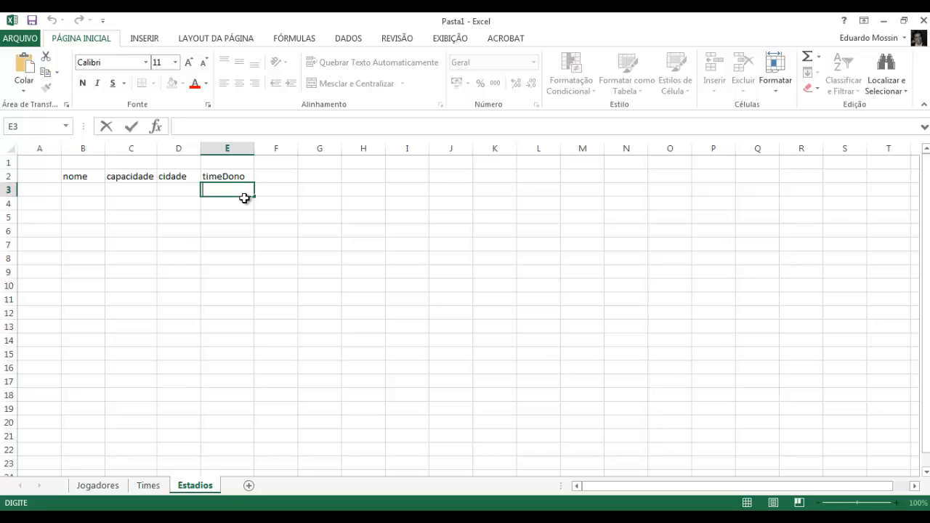
# - Enter the sample value santos,SPFC in E3 under timeDono and widen column E a little more
pyautogui.write('santos,SPFC')
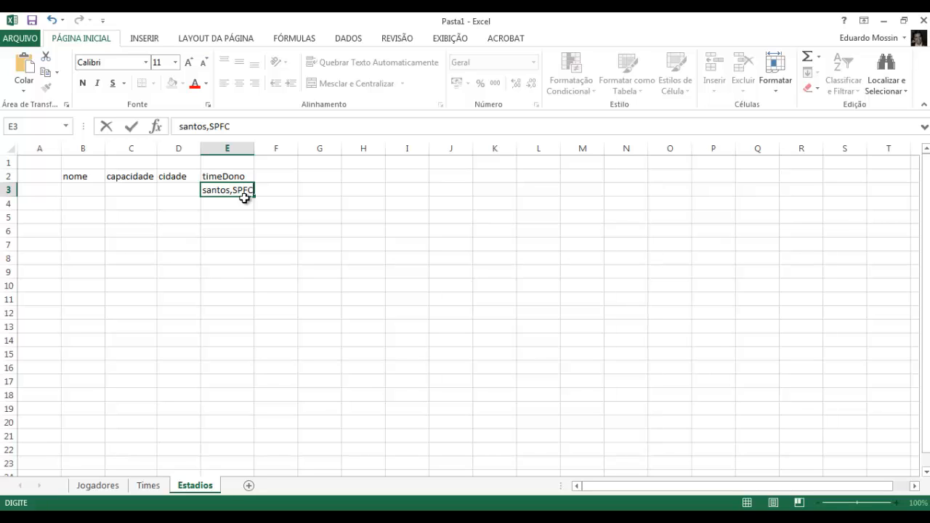
pyautogui.press('Return')
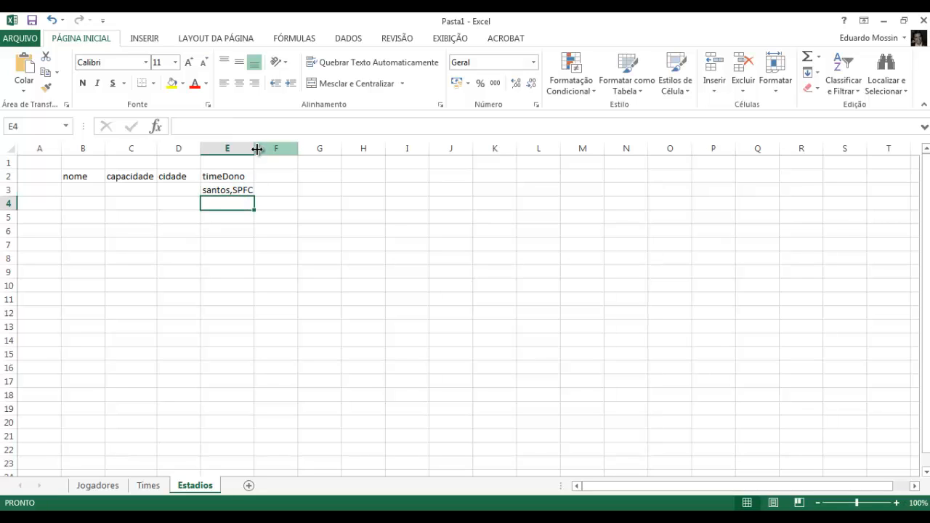
pyautogui.moveTo(260, 149); pyautogui.dragTo(266, 150)
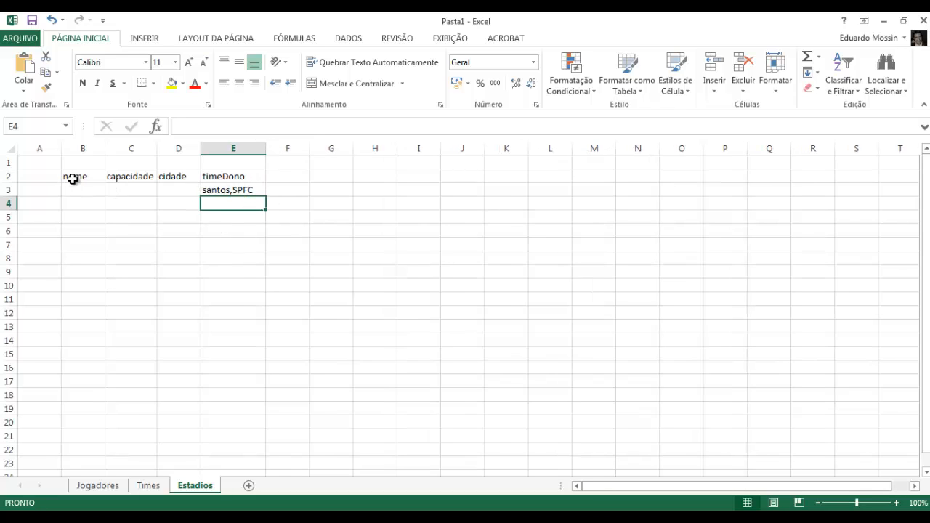
# - Examine the Estadios header cells and the combined team names in cell E3
pyautogui.click(78, 177)
pyautogui.click(135, 179)
pyautogui.click(177, 177)
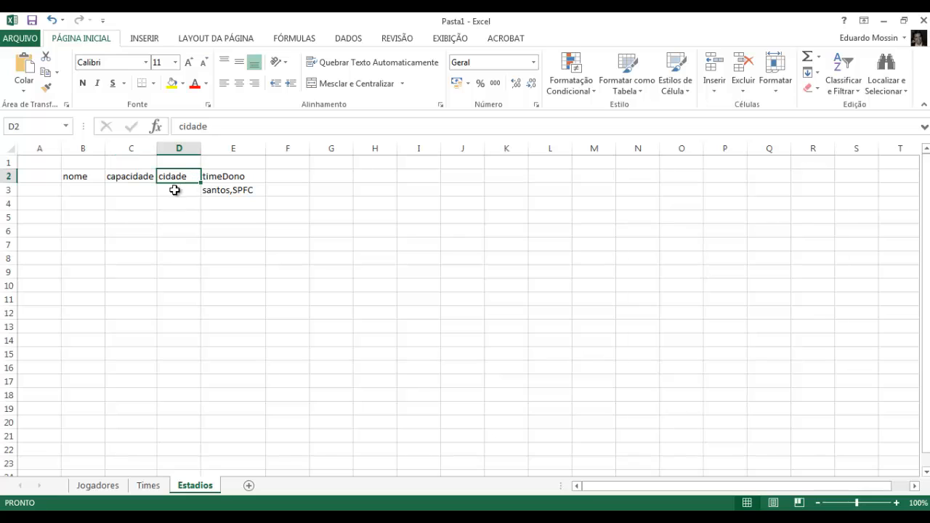
pyautogui.click(82, 192)
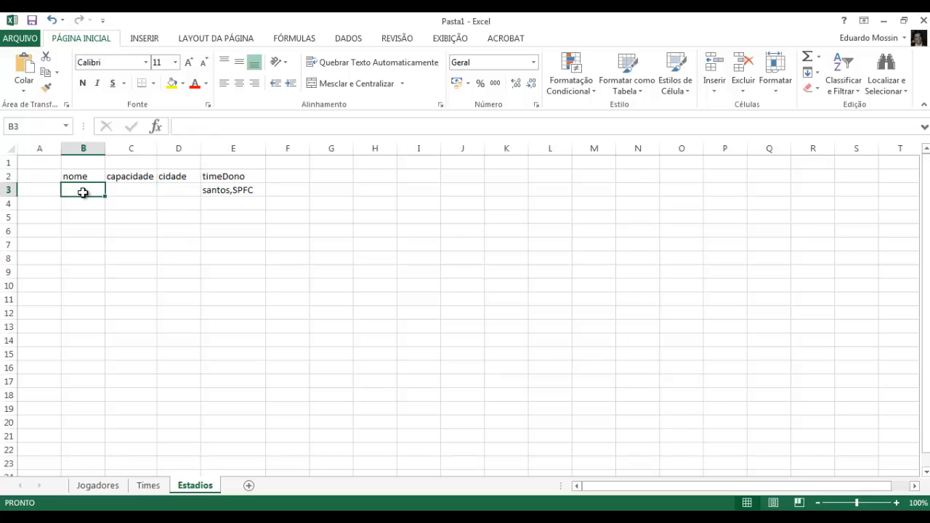
pyautogui.click(237, 191)
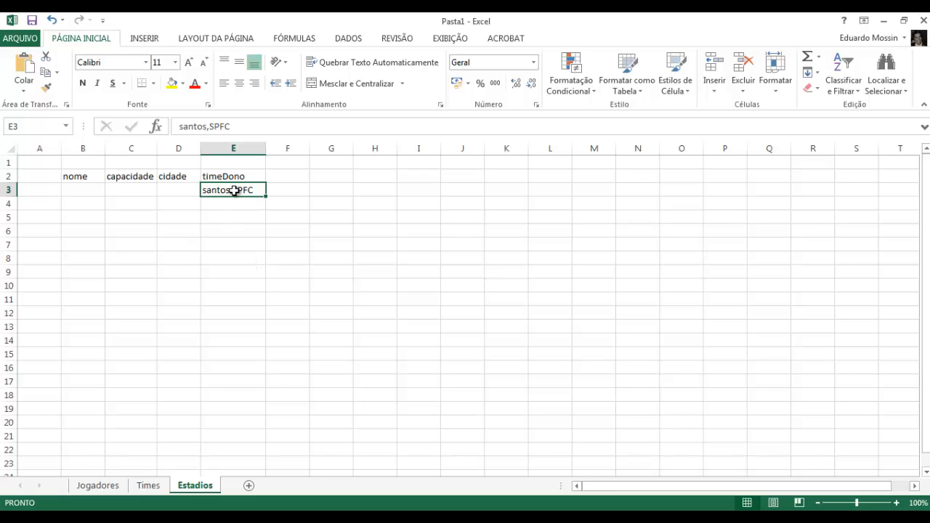
pyautogui.doubleClick(232, 190)
pyautogui.moveTo(253, 191); pyautogui.dragTo(202, 190)
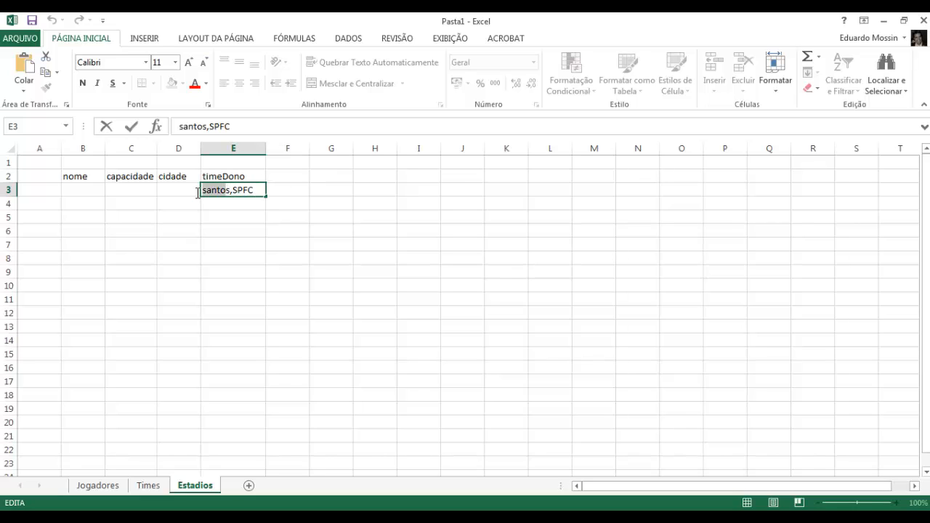
pyautogui.click(221, 226)
# - Clear the sample team names from E3 and the timeDono header from E2
pyautogui.click(226, 191)
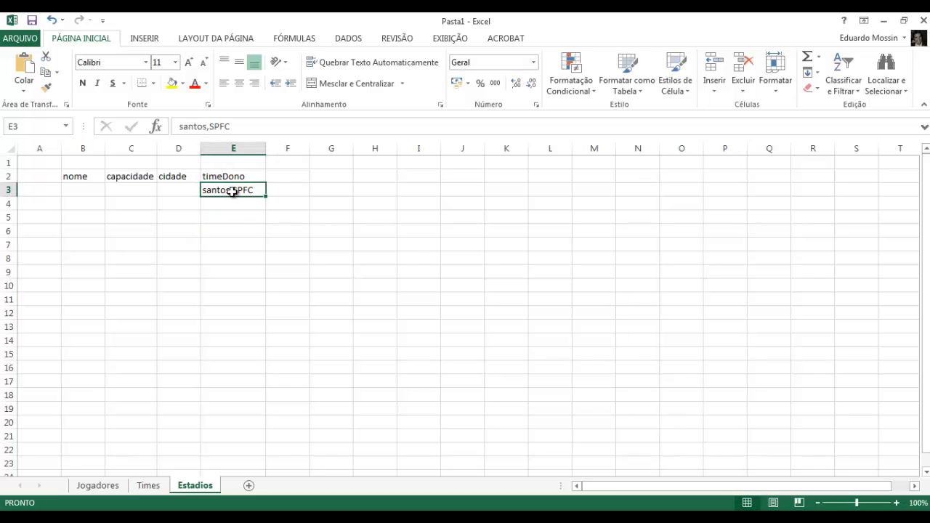
pyautogui.press('Delete')
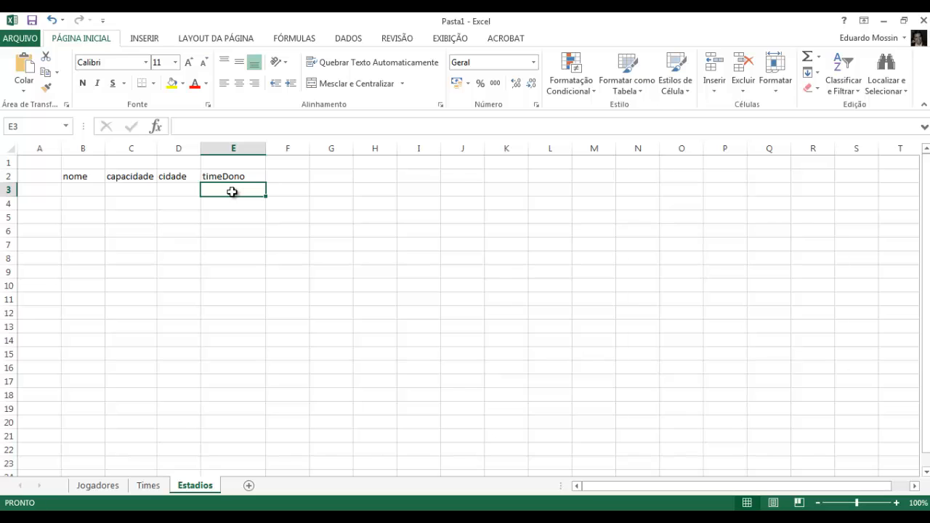
pyautogui.press('Up')
pyautogui.press('Delete')
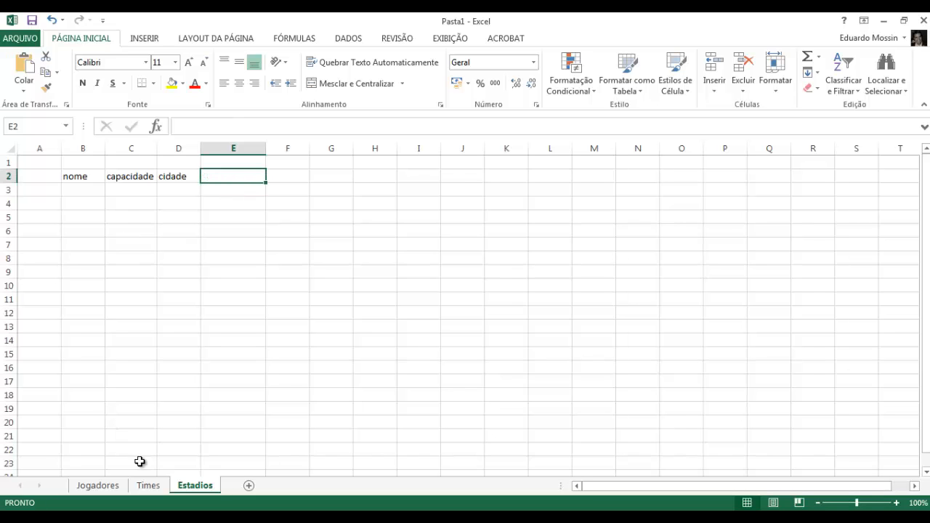
# - Review the headers on the Jogadores, Times and Estadios sheets in turn
pyautogui.click(107, 489)
pyautogui.click(147, 491)
pyautogui.click(193, 491)
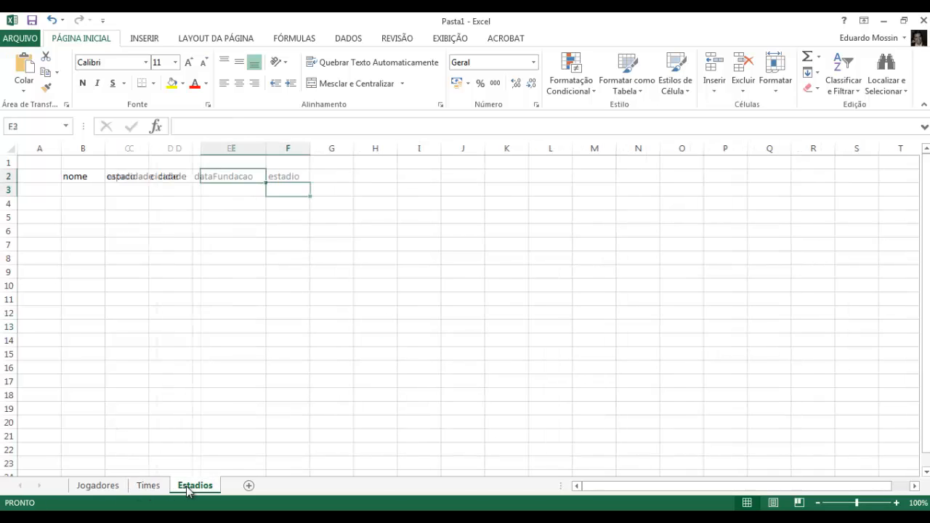
pyautogui.click(149, 491)
pyautogui.click(116, 491)
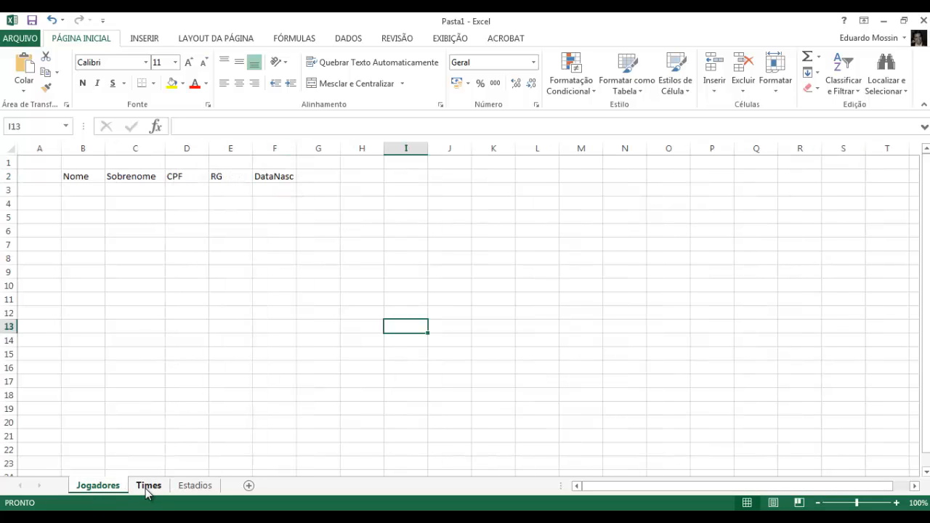
pyautogui.click(149, 491)
pyautogui.click(191, 491)
# - Make the headers in cells B2 to F2 of the Jogadores sheet bold
pyautogui.click(98, 485)
pyautogui.moveTo(77, 177); pyautogui.dragTo(273, 177)
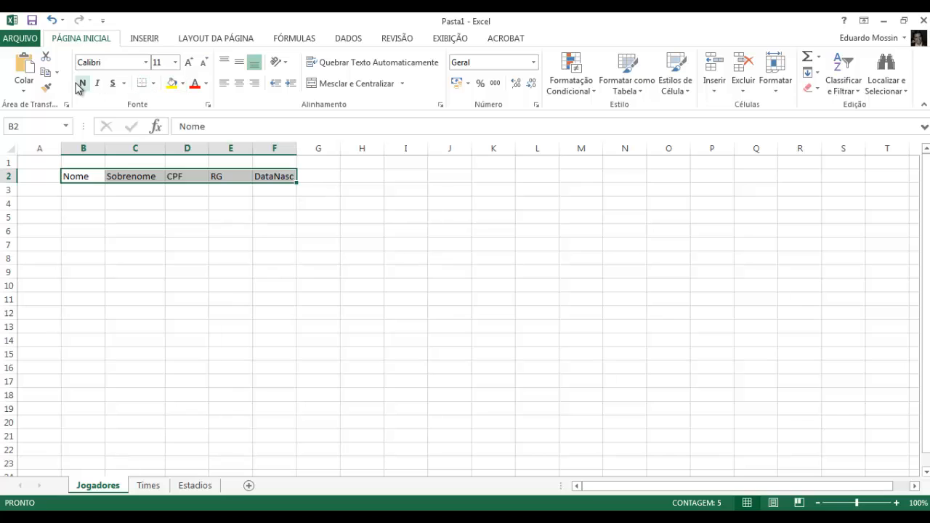
pyautogui.click(82, 83)
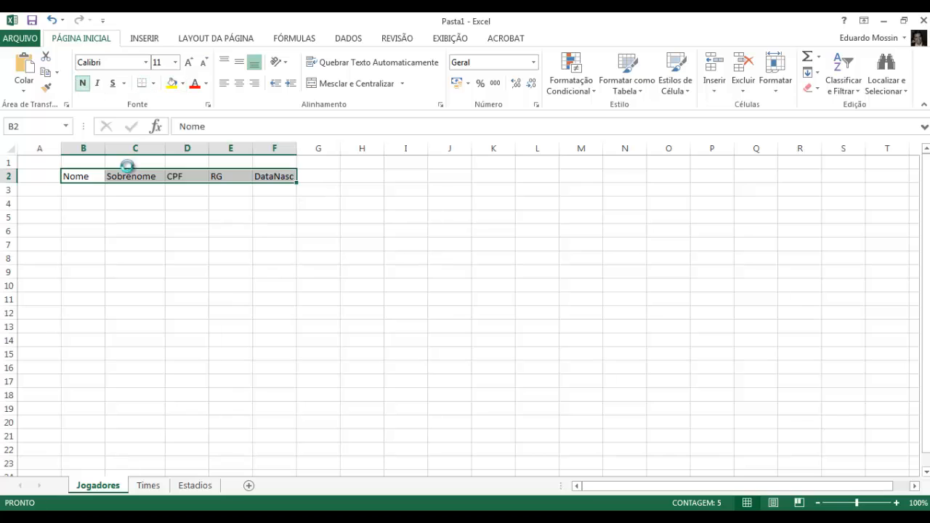
# - Make the headers in cells B2 to F2 of the Times sheet bold
pyautogui.click(152, 486)
pyautogui.moveTo(90, 178); pyautogui.dragTo(286, 176)
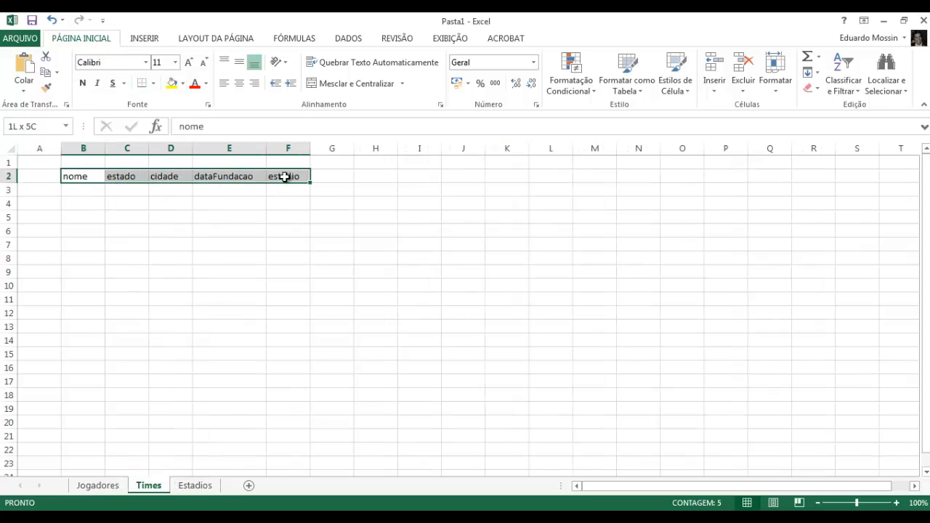
pyautogui.click(82, 83)
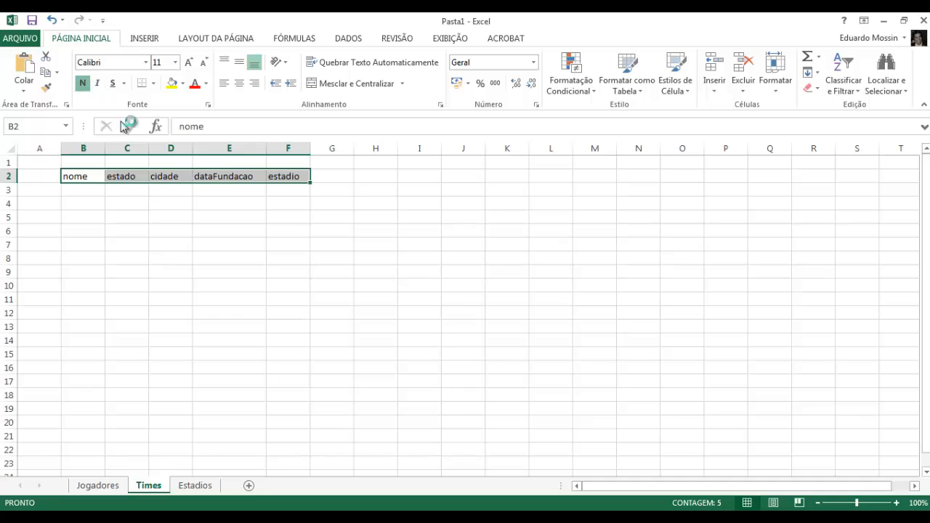
# - Make the headers in cells B2 to D2 of the Estadios sheet bold and deselect them
pyautogui.click(202, 486)
pyautogui.moveTo(84, 178); pyautogui.dragTo(182, 178)
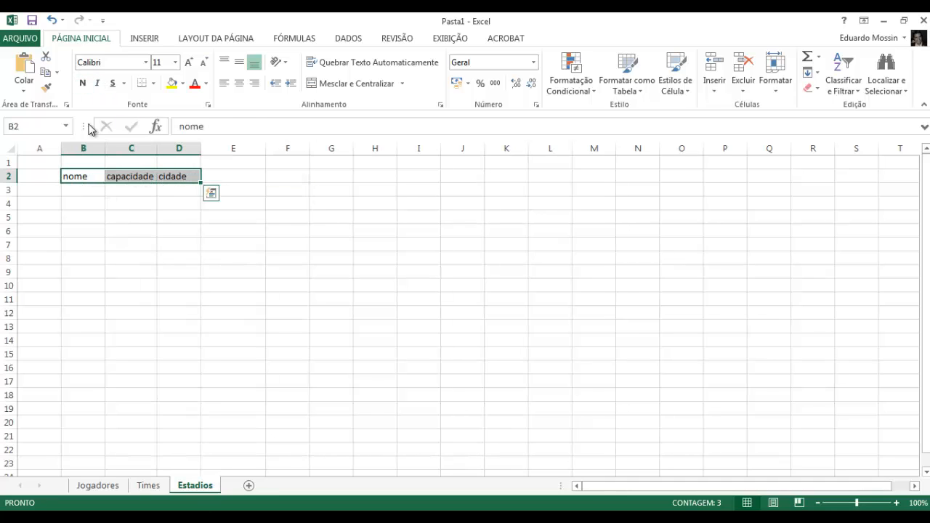
pyautogui.click(82, 83)
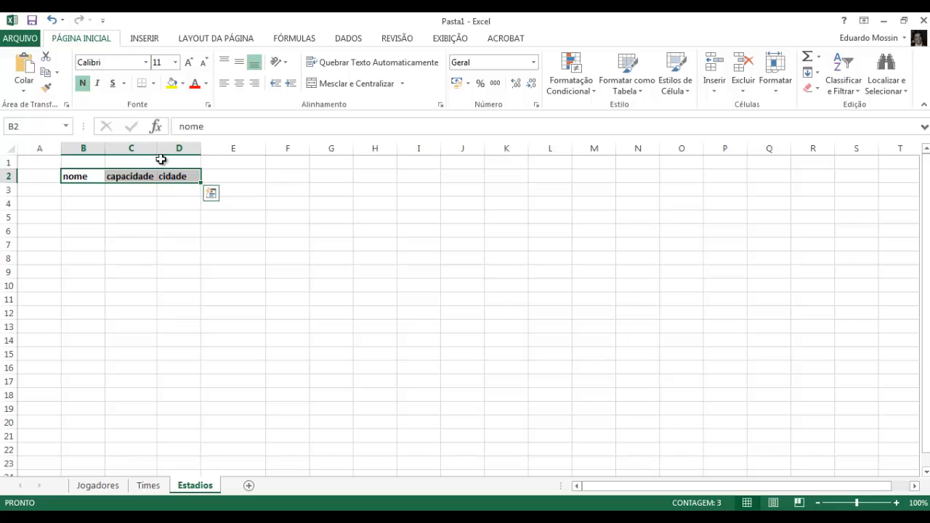
pyautogui.click(249, 273)
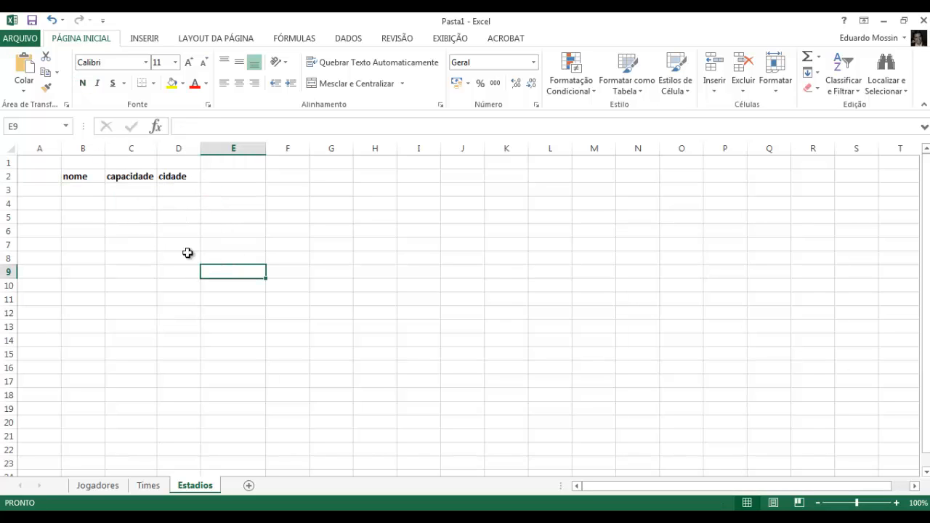
pyautogui.click(97, 492)
pyautogui.click(148, 486)
pyautogui.click(193, 487)
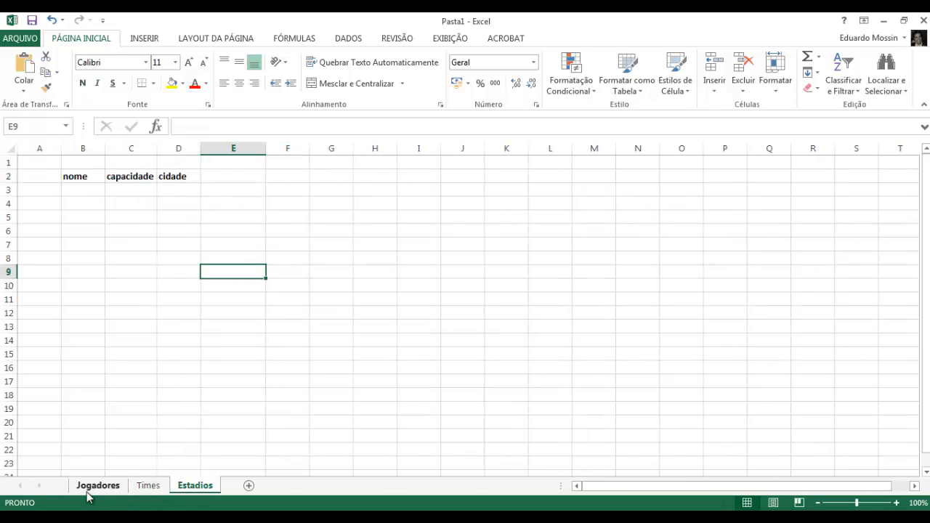
# - Widen the Nome column (column B) on the Jogadores sheet to make room for long names
pyautogui.click(93, 489)
pyautogui.click(171, 316)
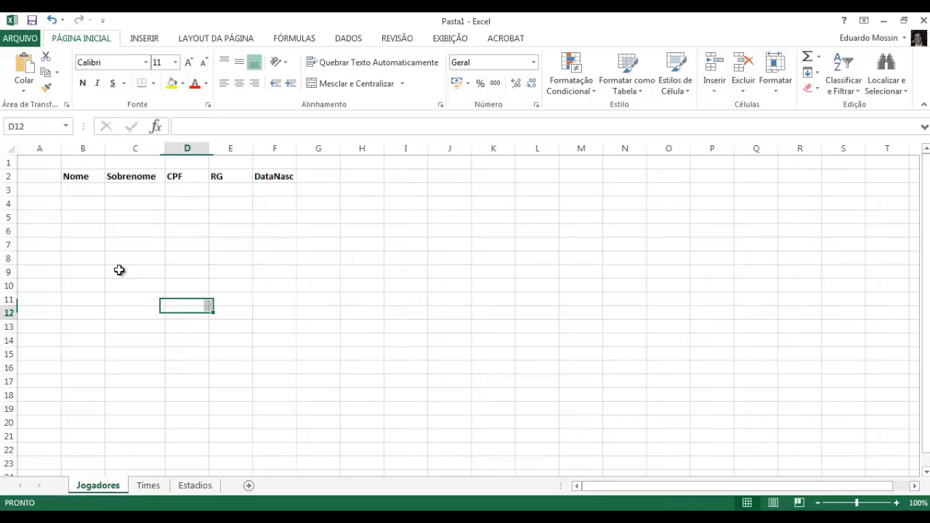
pyautogui.click(86, 189)
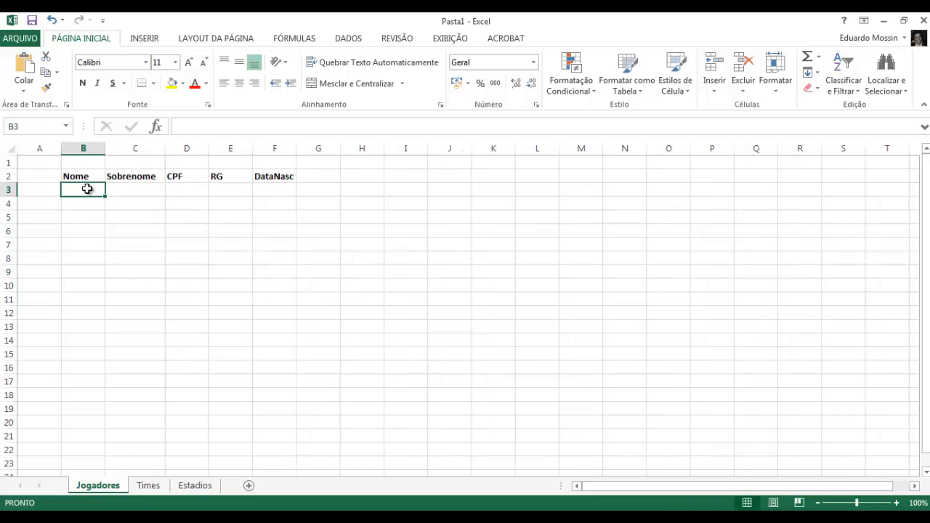
pyautogui.moveTo(106, 149); pyautogui.dragTo(280, 141)
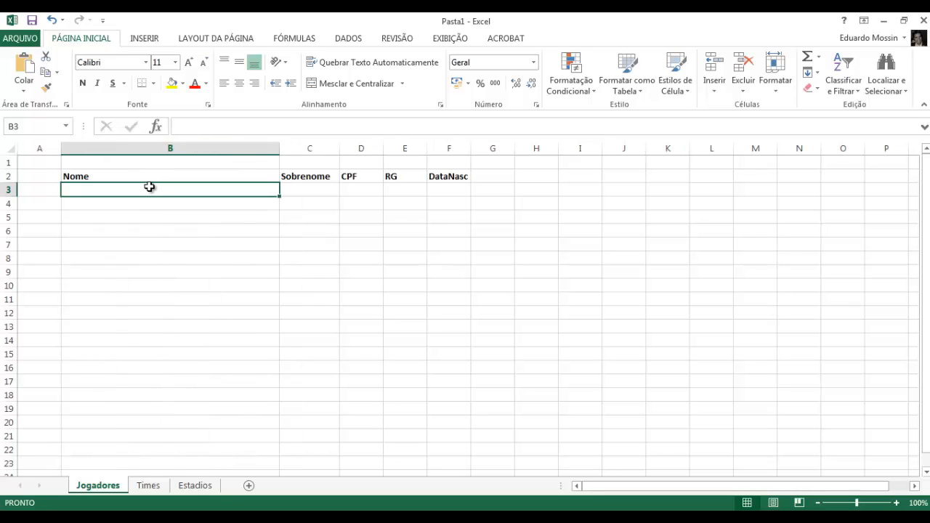
# - Enter the first player's first name in cell B3 and surname in cell C3 of the Jogadores sheet
pyautogui.write('Miran')
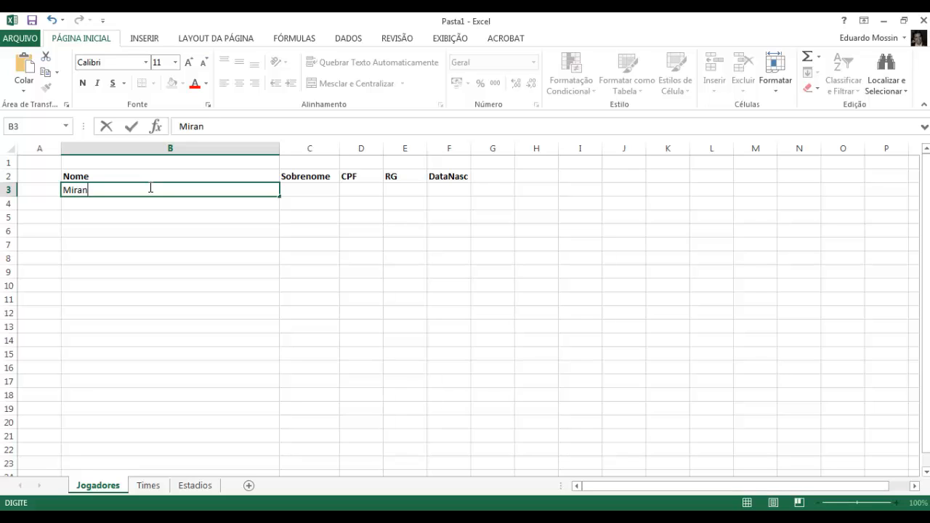
pyautogui.write('dinha')
pyautogui.press('Tab')
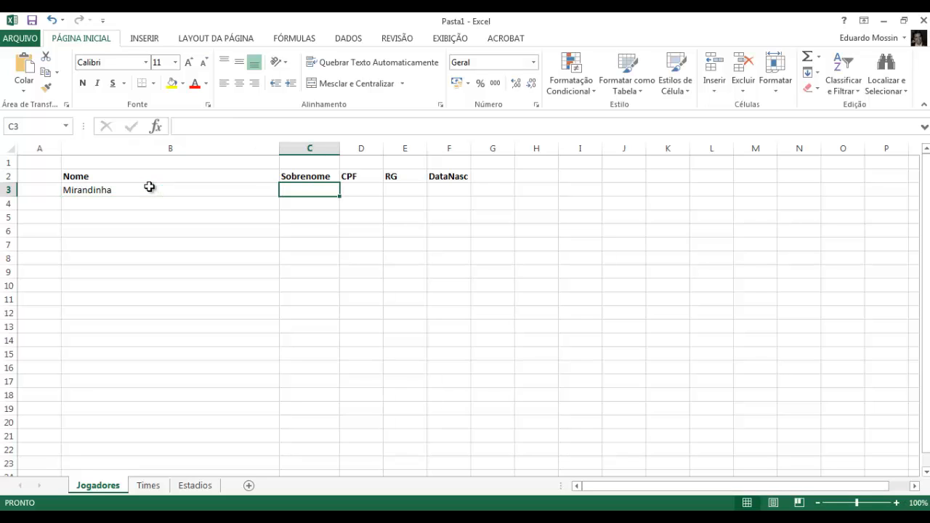
pyautogui.write('Silva')
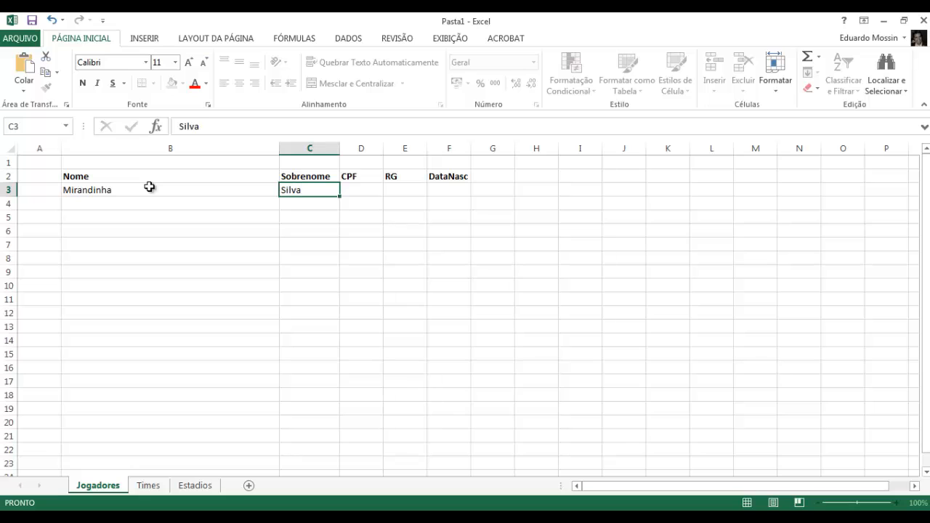
pyautogui.press('Tab')
# - Enter the first player's CPF number in cell D3 and fit column D to its contents
pyautogui.write('213')
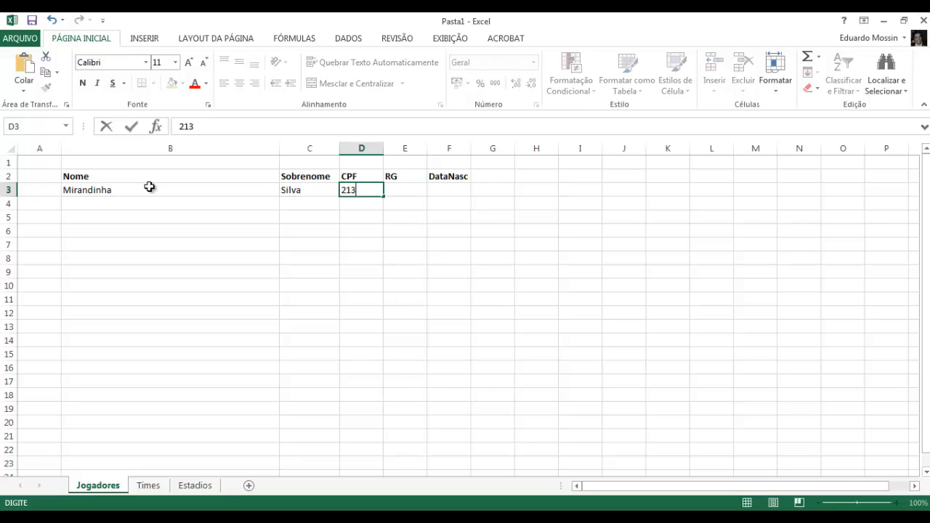
pyautogui.write('.134.231-12')
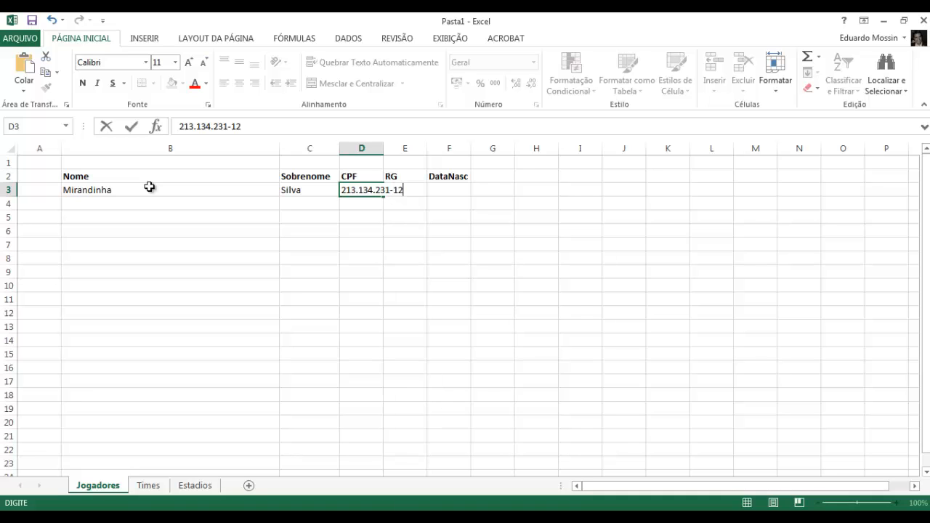
pyautogui.click(488, 300)
pyautogui.doubleClick(385, 149)
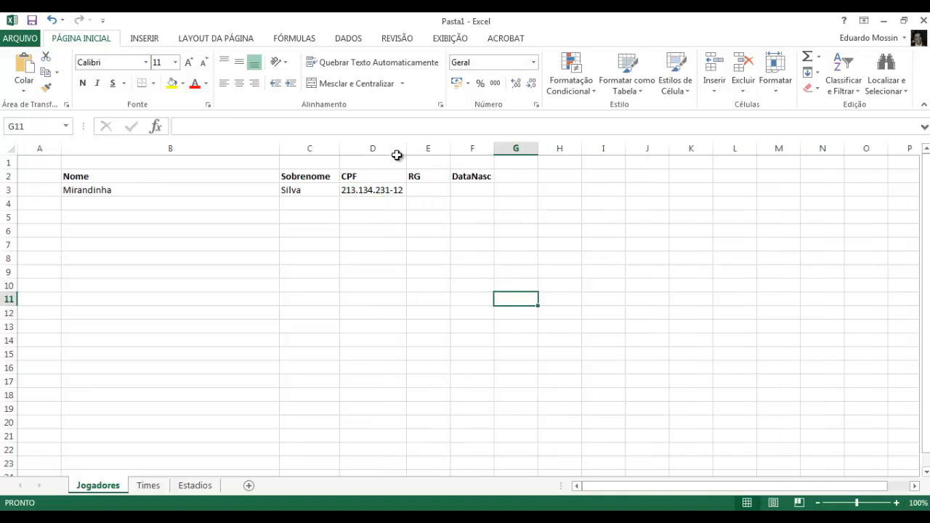
# - Enter the first player's RG number in cell E3 and widen column E to fit it
pyautogui.click(432, 191)
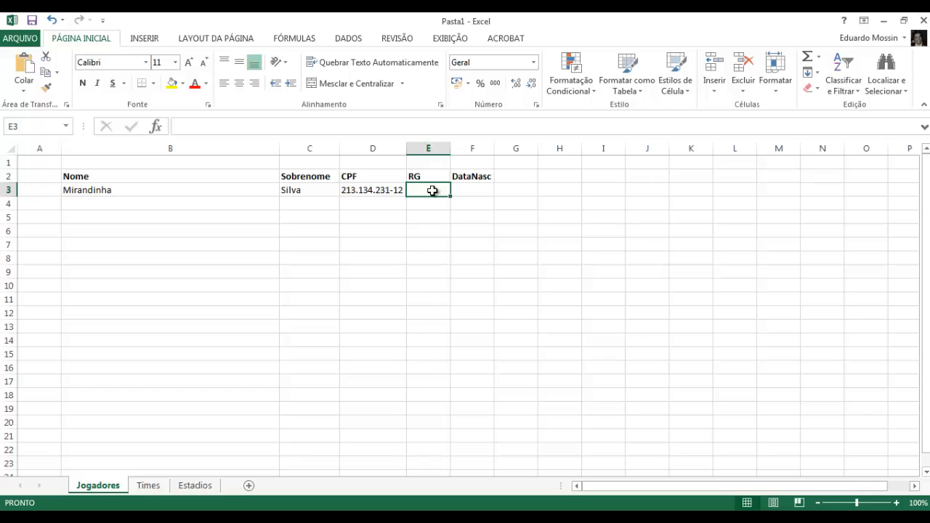
pyautogui.write('98.')
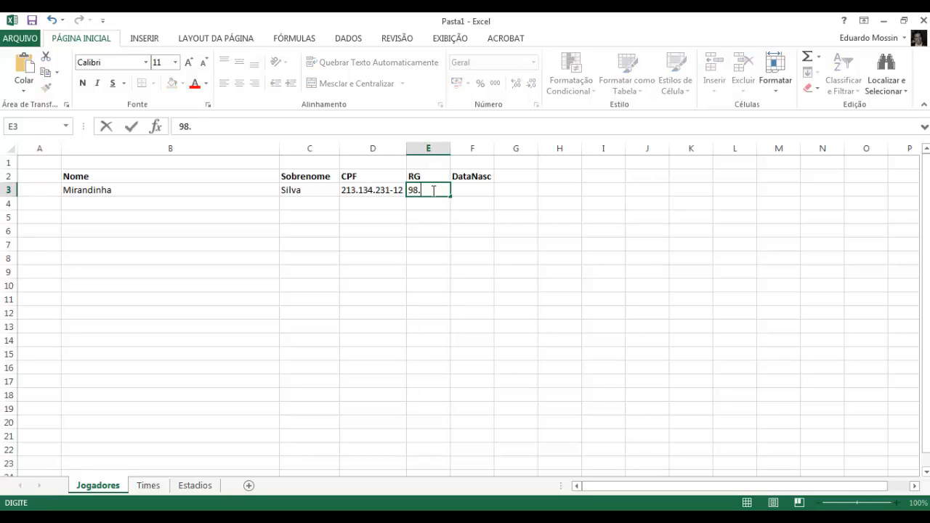
pyautogui.write('132.342-1')
pyautogui.press('Return')
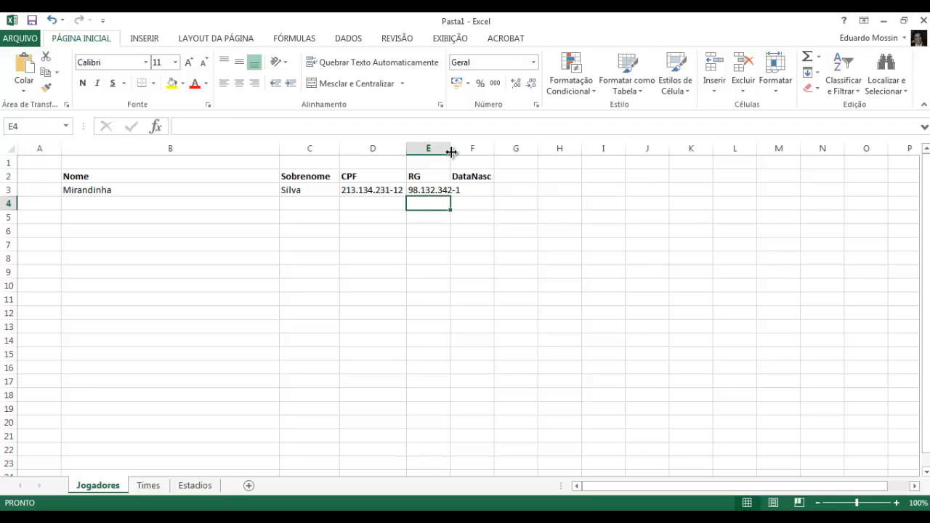
pyautogui.moveTo(450, 150); pyautogui.dragTo(473, 149)
# - Enter the first player's date of birth in cell F3, under the DataNasc header
pyautogui.click(509, 191)
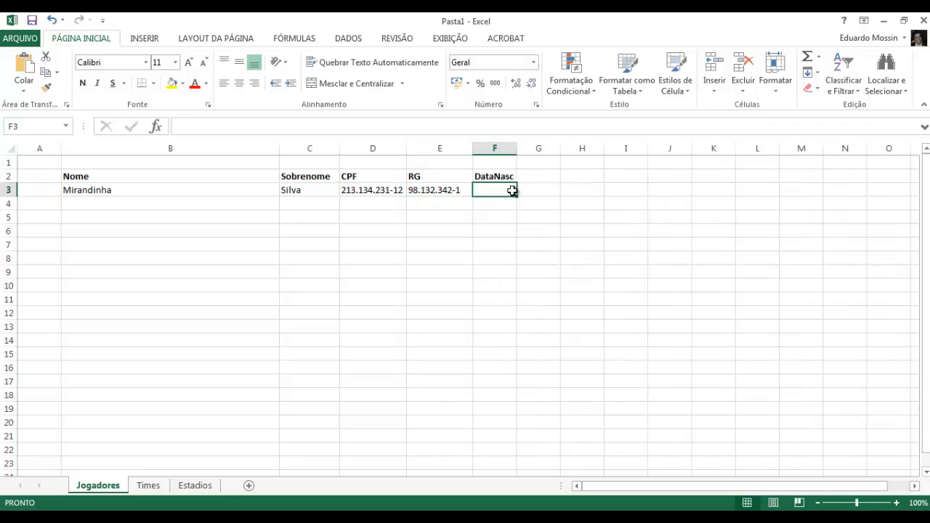
pyautogui.write('10/')
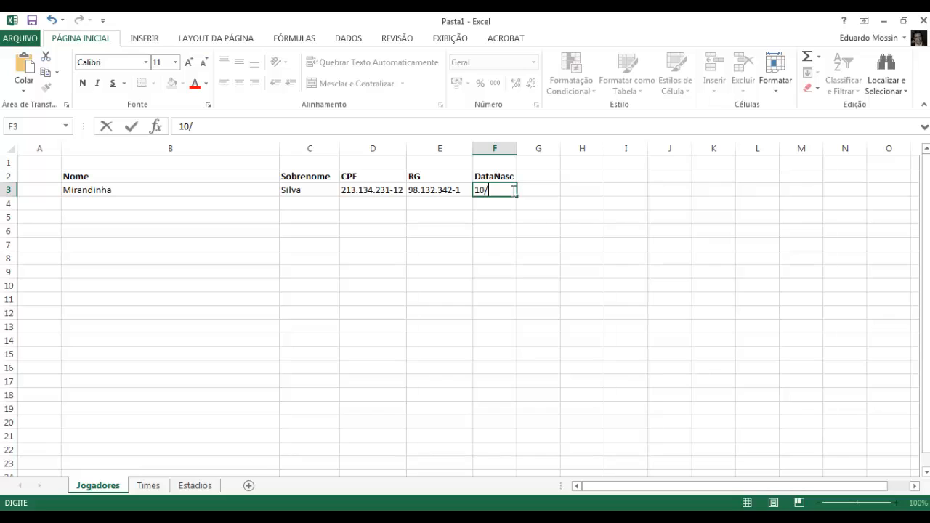
pyautogui.write('11/20')
pyautogui.press('BackSpace')
pyautogui.press('BackSpace')
pyautogui.press('BackSpace')
pyautogui.write('1998')
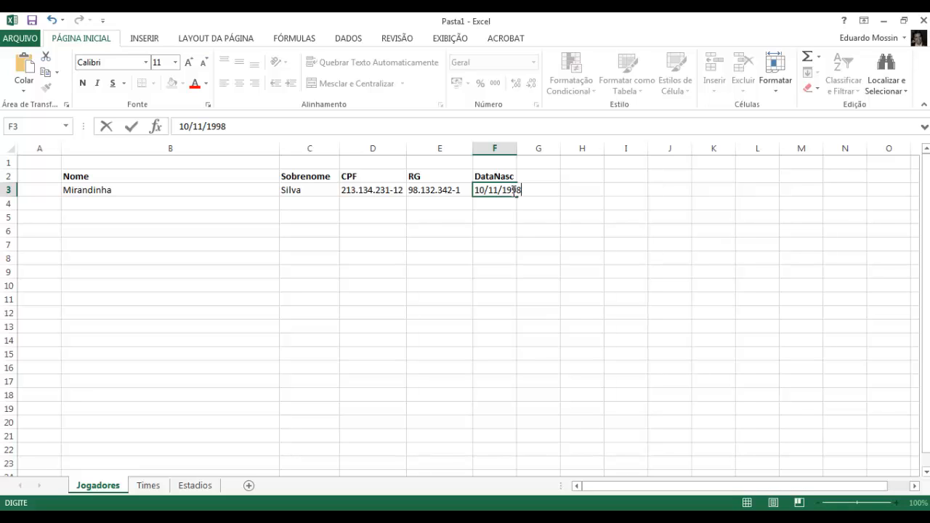
pyautogui.press('Return')
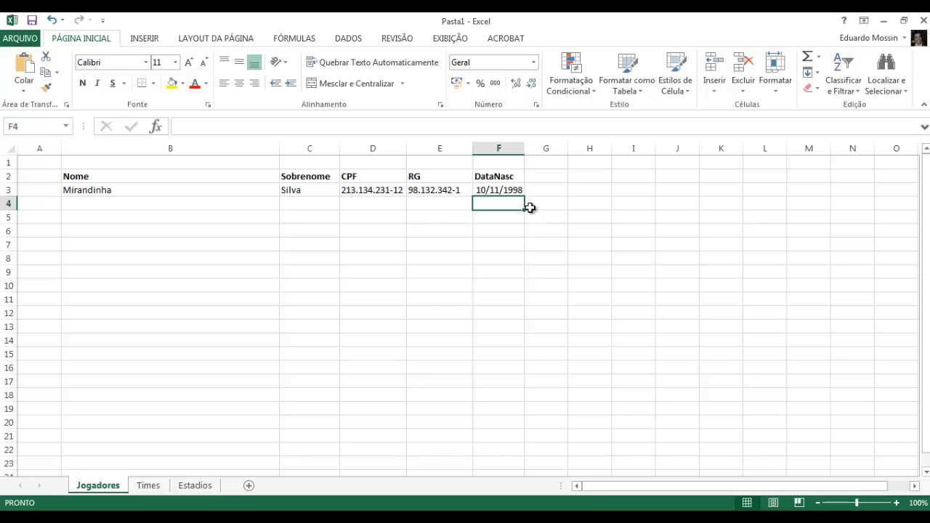
# - Enter the second player's first name in cell B4 and surname in cell C4 of the Jogadores sheet
pyautogui.moveTo(106, 194); pyautogui.dragTo(502, 191)
pyautogui.click(104, 203)
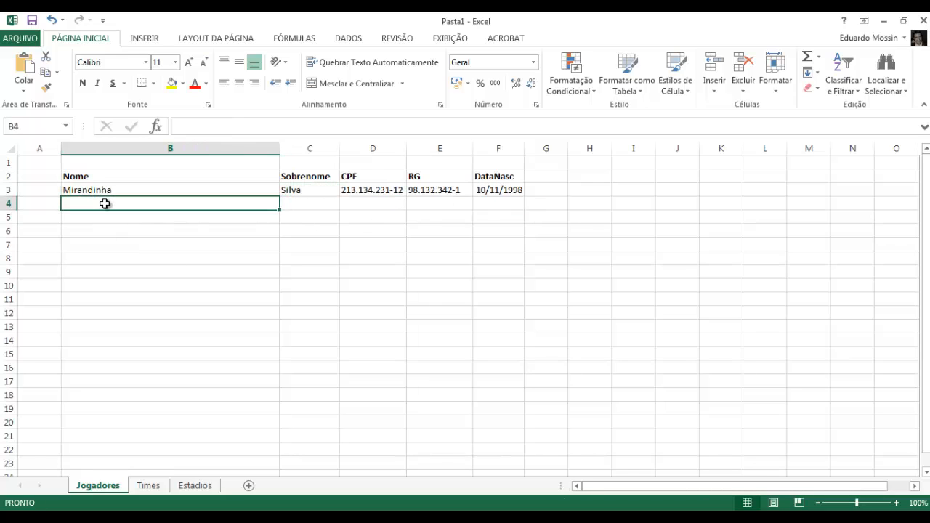
pyautogui.write('Joã')
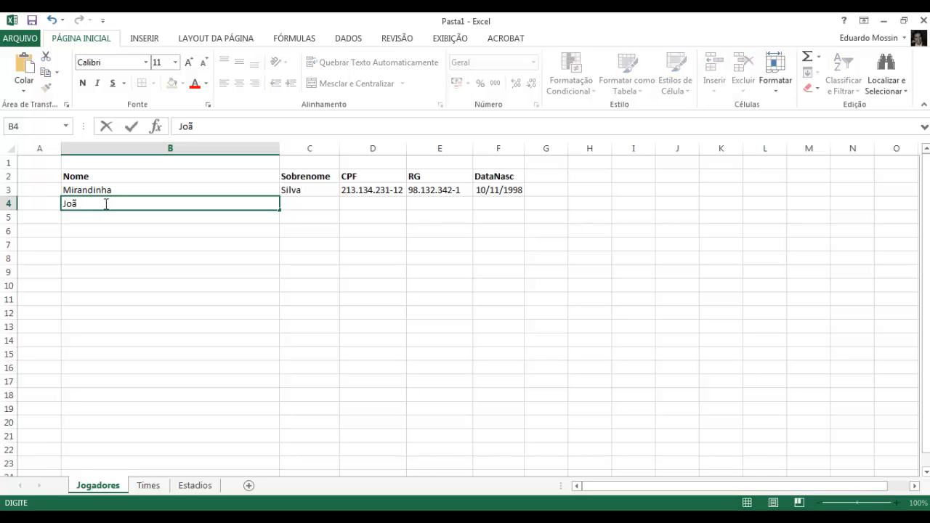
pyautogui.write('o')
pyautogui.press('Tab')
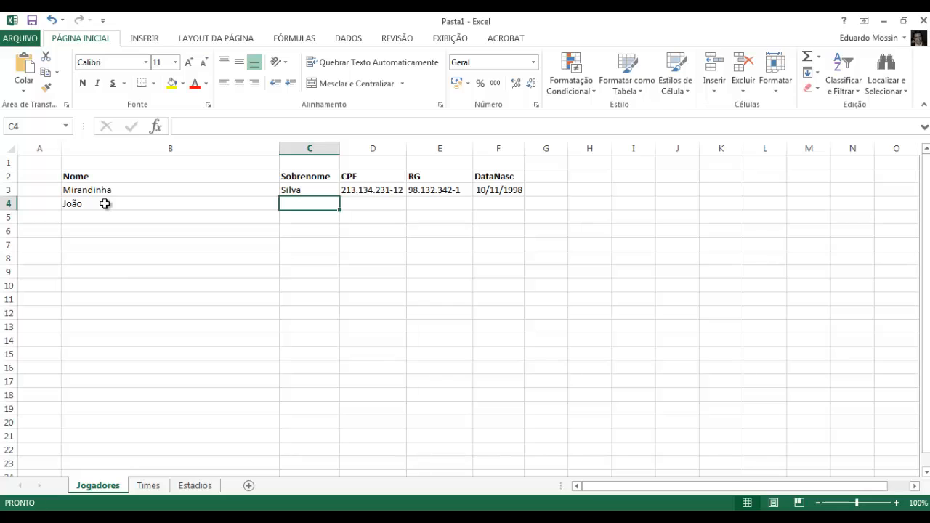
pyautogui.write('Souza')
pyautogui.press('Tab')
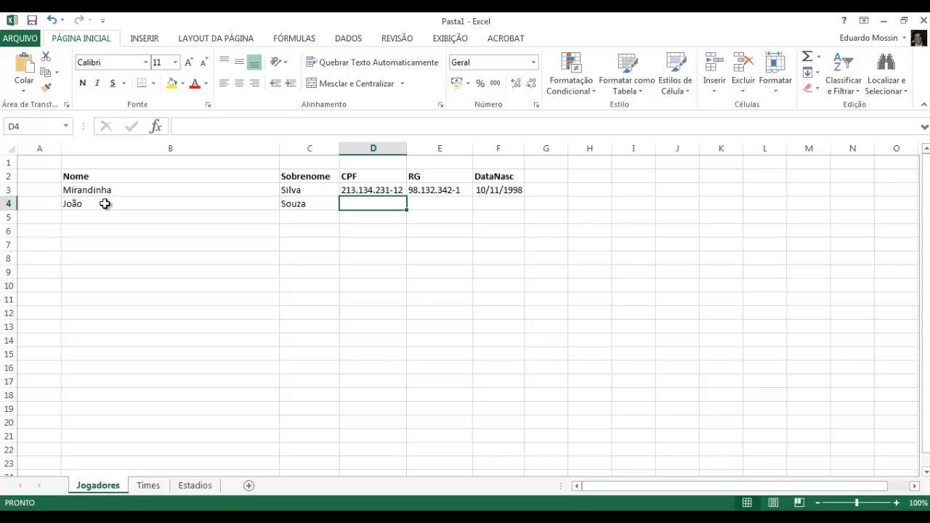
# - Enter the second player's CPF number in cell D4 and RG number in cell E4
pyautogui.press('Up')
pyautogui.press('Down')
pyautogui.write('213')
pyautogui.press('BackSpace')
pyautogui.press('BackSpace')
pyautogui.press('BackSpace')
pyautogui.write('234')
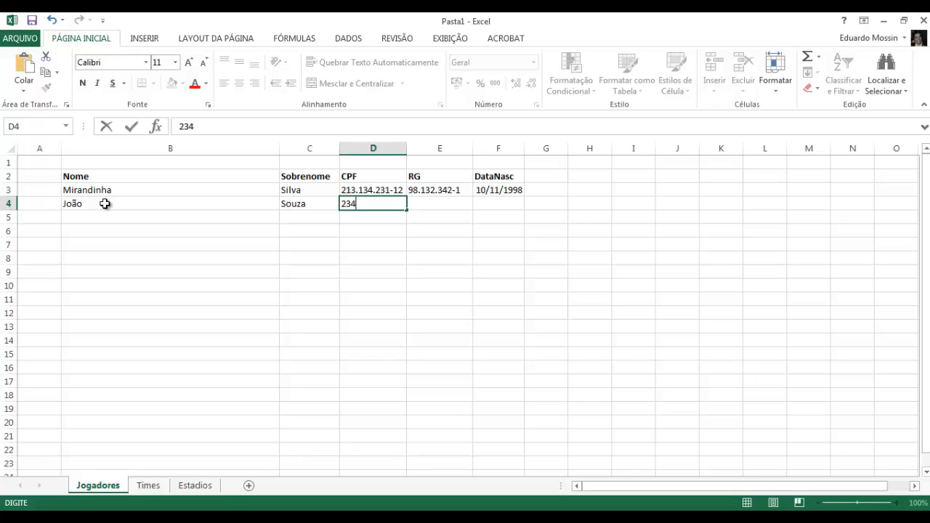
pyautogui.write('.536.431-12')
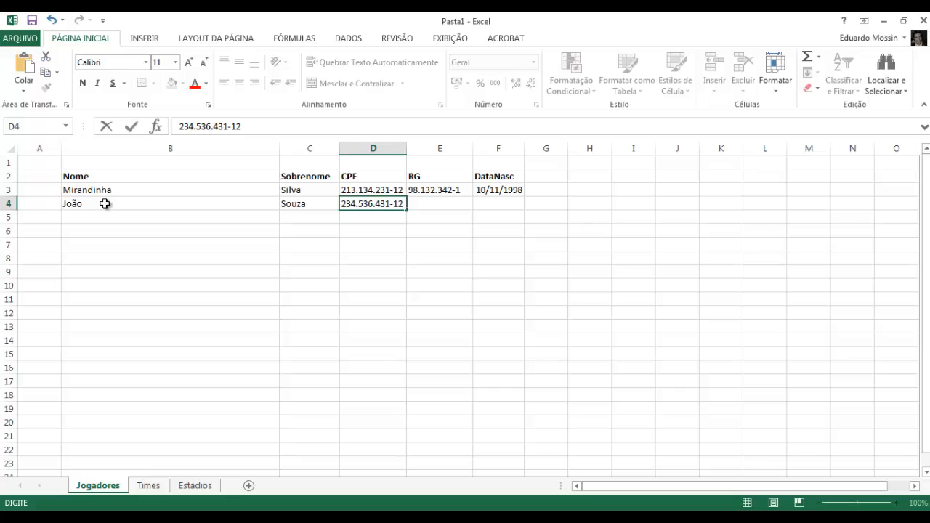
pyautogui.press('Tab')
pyautogui.write('90')
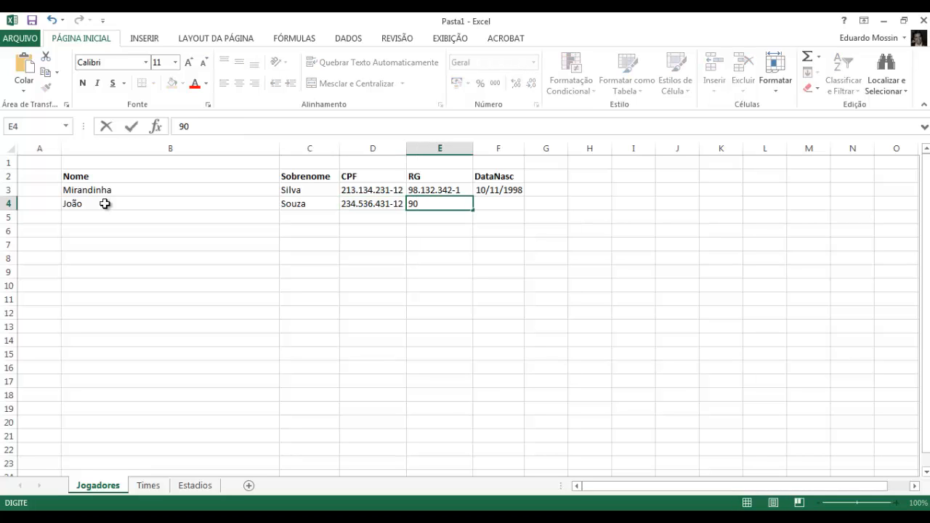
pyautogui.write('.897.987.2')
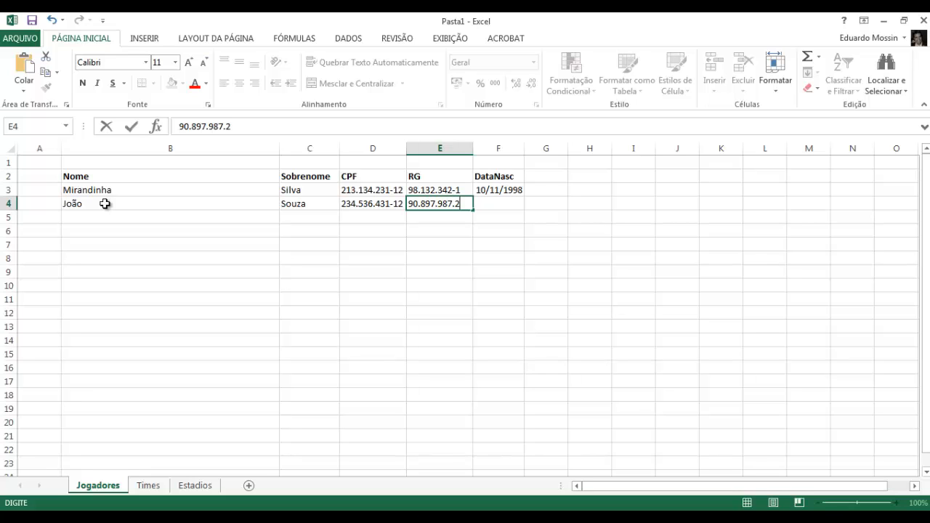
pyautogui.press('Tab')
# - Enter the second player's date of birth in cell F4, under the DataNasc header
pyautogui.write('11')
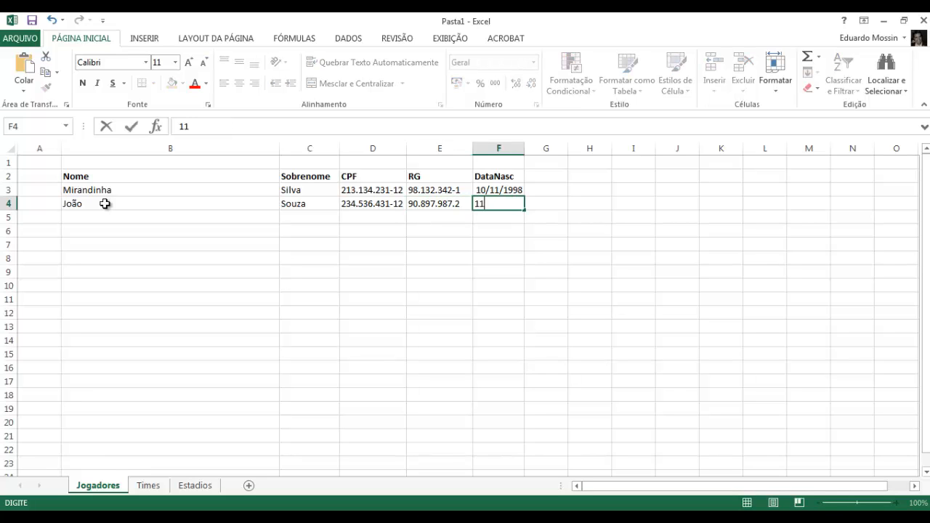
pyautogui.write('/10/1997')
pyautogui.press('Return')
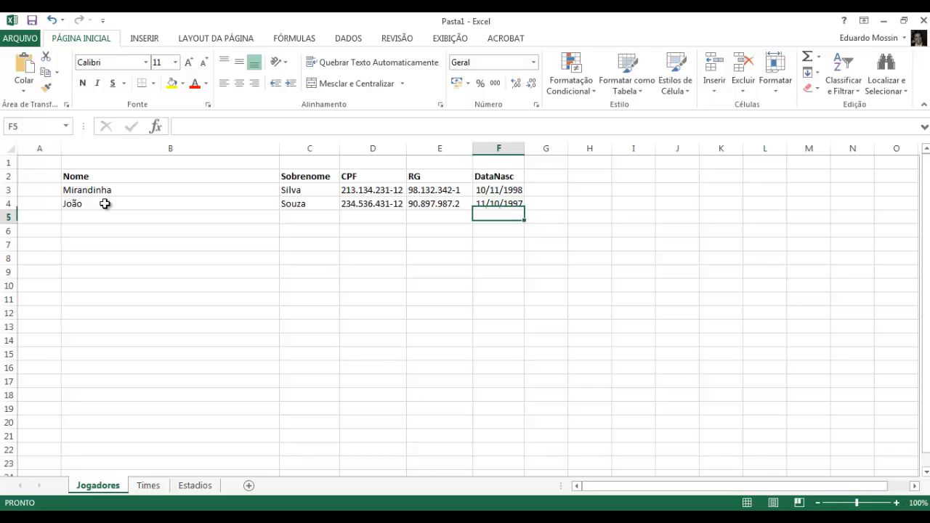
pyautogui.press('Up')
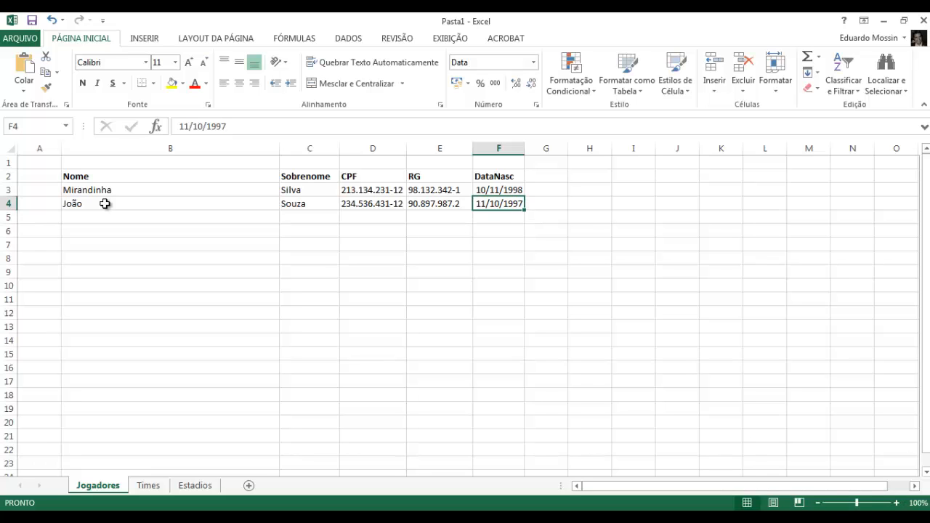
# - Widen the nome column (column B) on the Times sheet, with cell B3 selected for entry
pyautogui.click(149, 485)
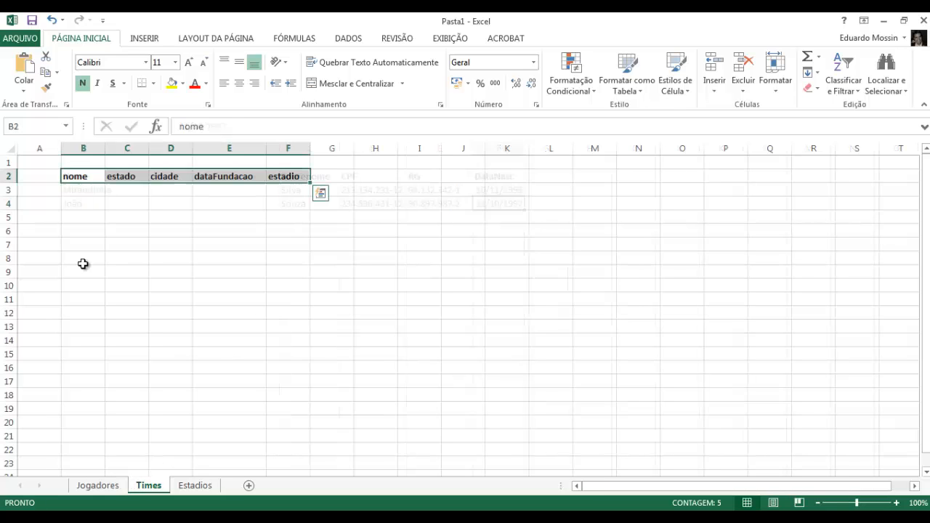
pyautogui.click(87, 190)
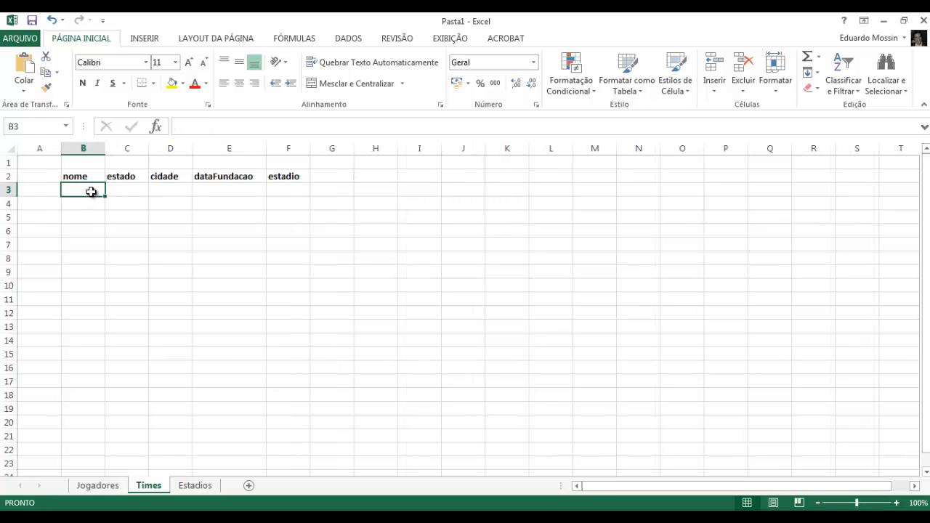
pyautogui.doubleClick(105, 153)
pyautogui.moveTo(91, 148); pyautogui.dragTo(159, 148)
# - Enter SPFC as the first team's name in cell B3 of the Times sheet
pyautogui.write('SPFC')
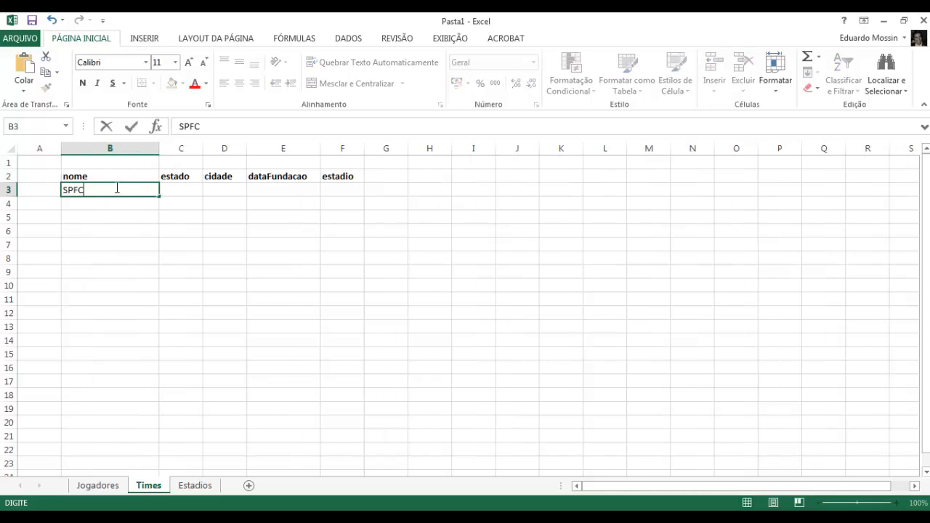
pyautogui.press('Return')
pyautogui.click(115, 187)
pyautogui.press('Tab')
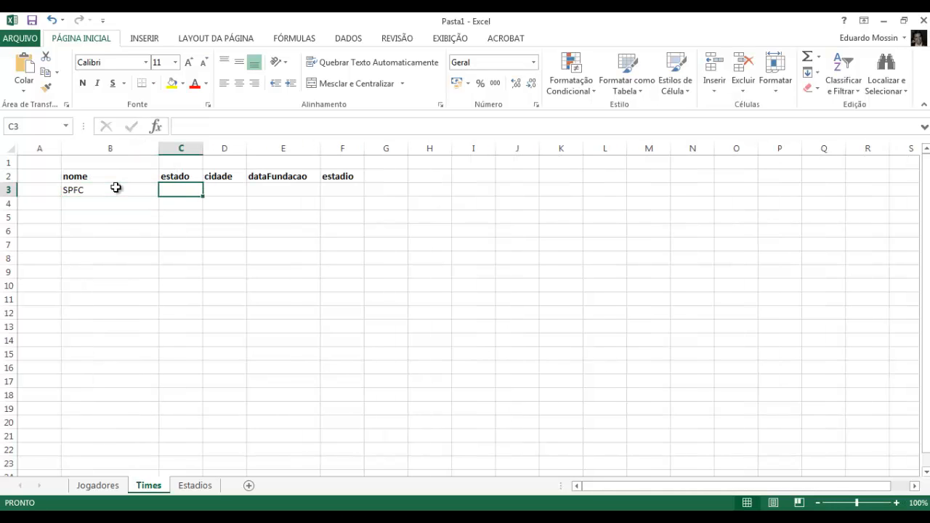
# - Complete the SPFC row on the Times sheet with estado SP, cidade SP, dataFundacao 1935 and estadio Morumbi
pyautogui.write('SP')
pyautogui.press('Tab')
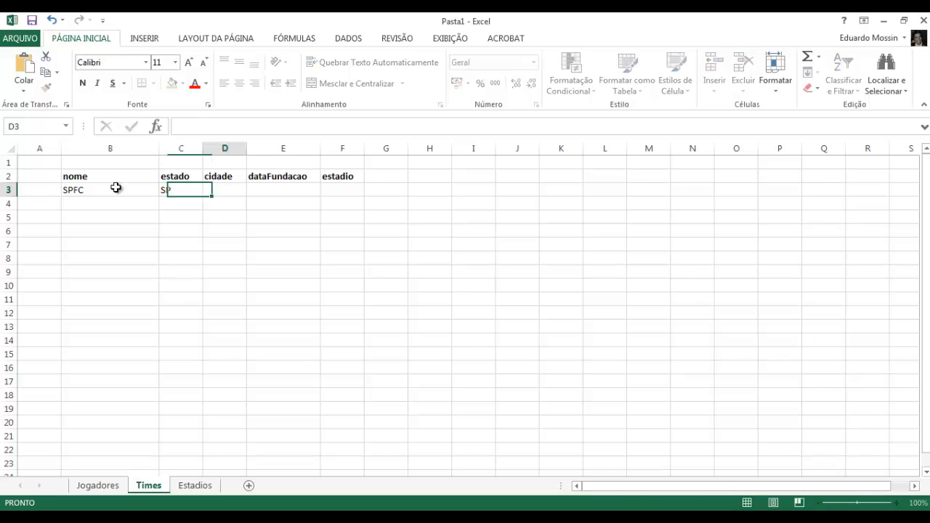
pyautogui.write('SP')
pyautogui.press('Tab')
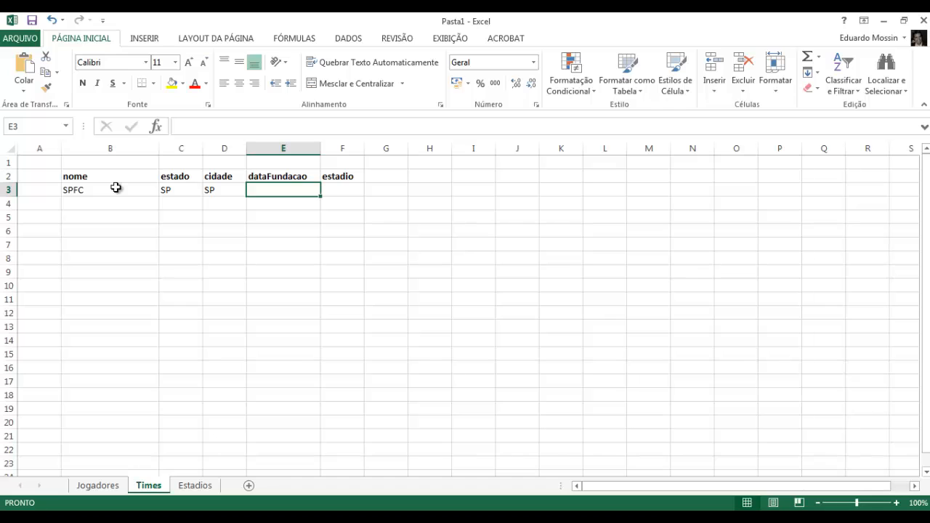
pyautogui.write('1935')
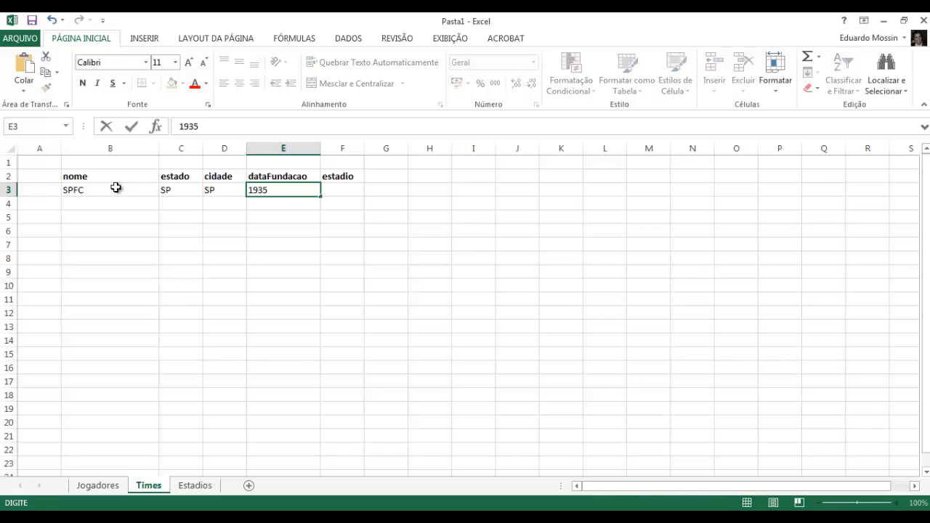
pyautogui.press('Tab')
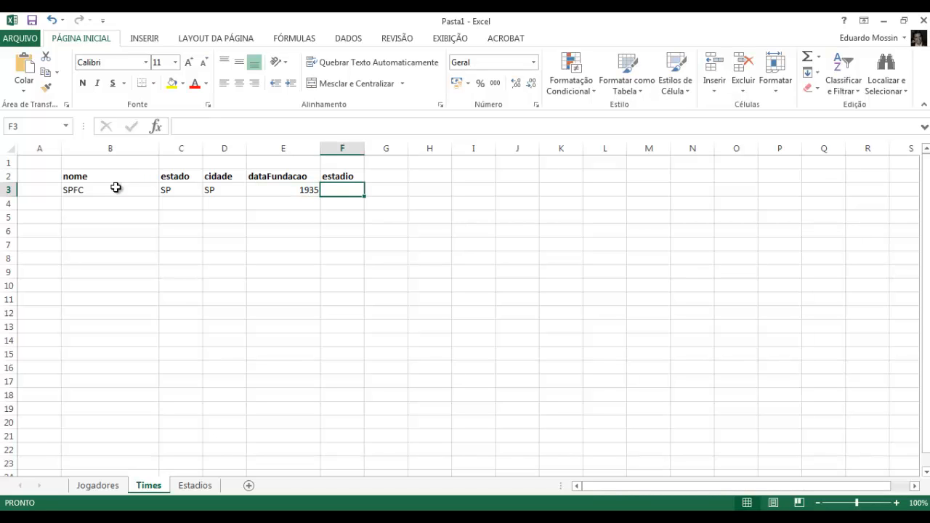
pyautogui.write('Morumbi')
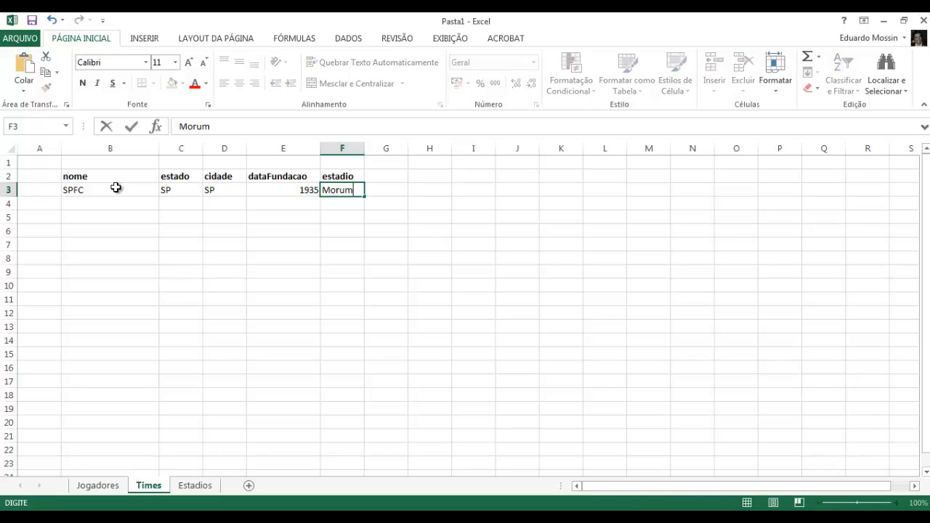
pyautogui.hotkey('ctrl', 'Return')
# - Enter Corinthians as the second team's name in cell B4
pyautogui.press('Left')
pyautogui.press('Left')
pyautogui.press('Left')
pyautogui.press('Left')
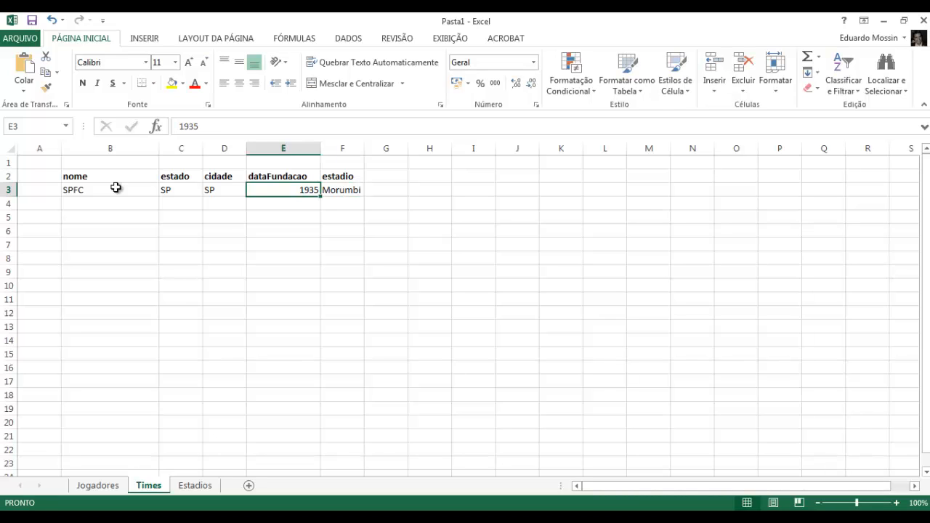
pyautogui.press('Down')
pyautogui.write('Co')
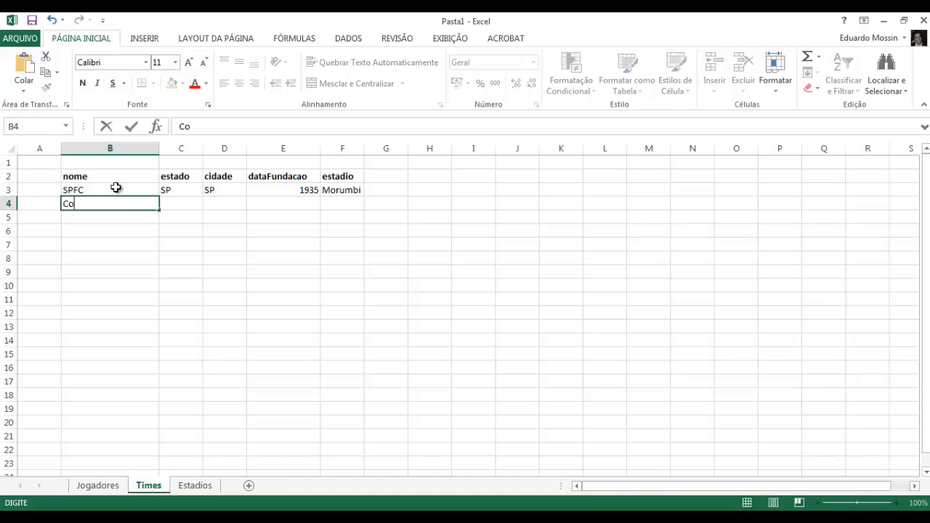
pyautogui.write('rinthias')
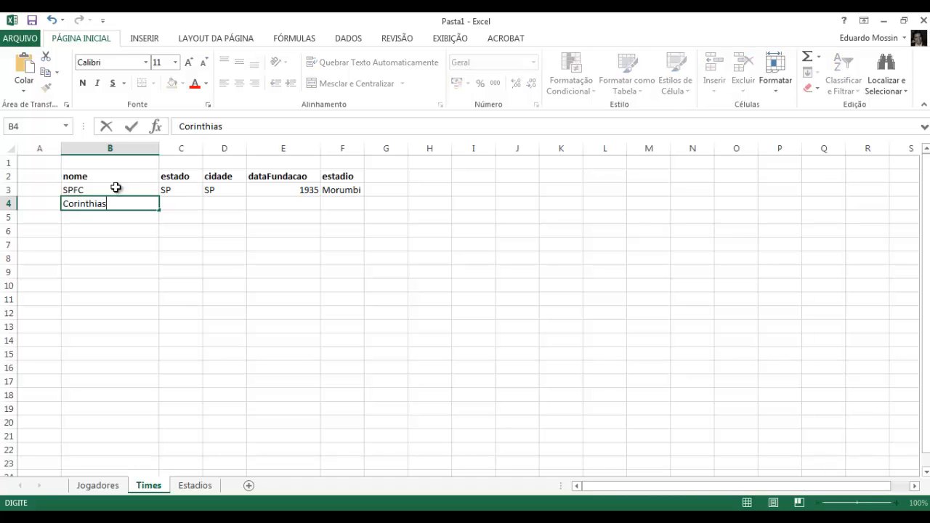
pyautogui.press('BackSpace')
pyautogui.write('ns')
pyautogui.press('Tab')
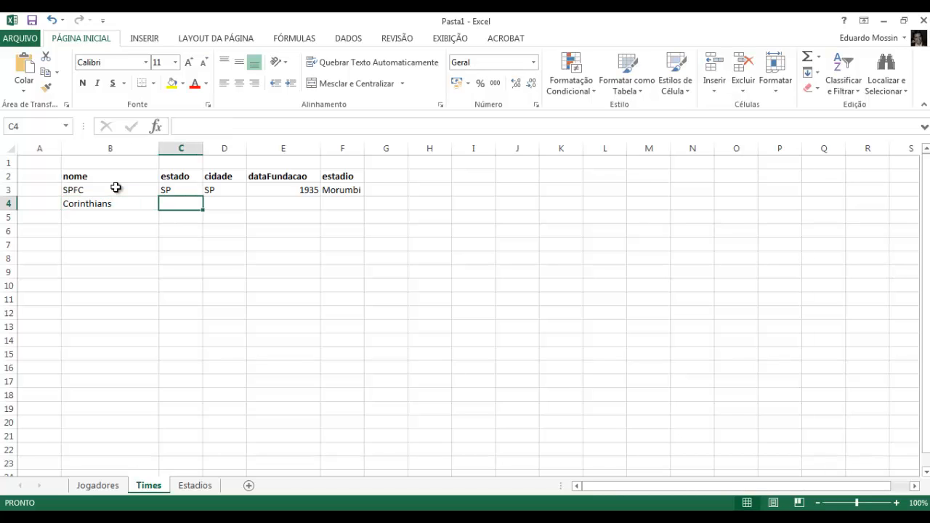
# - Complete the Corinthians row with estado SP, cidade SP, dataFundacao 1910 and estadio Itaquerão
pyautogui.write('SP')
pyautogui.press('Tab')
pyautogui.write('SP')
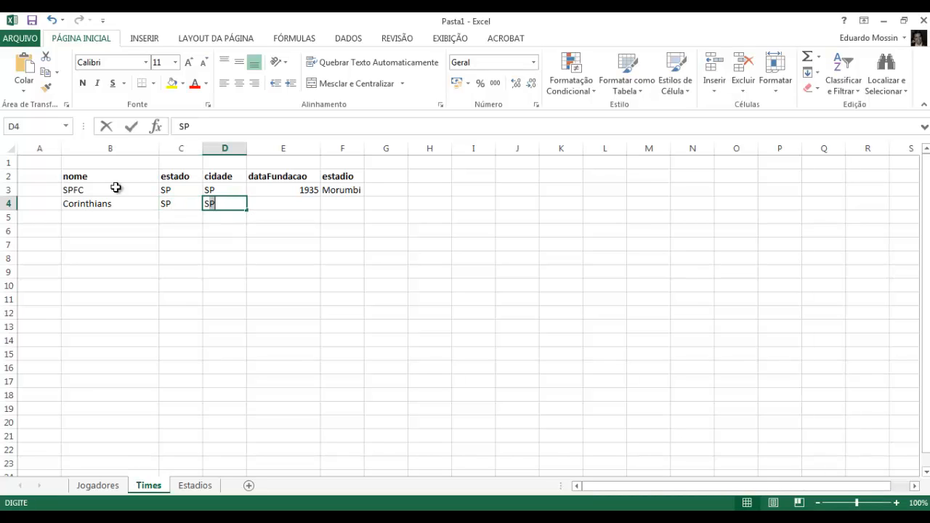
pyautogui.press('Tab')
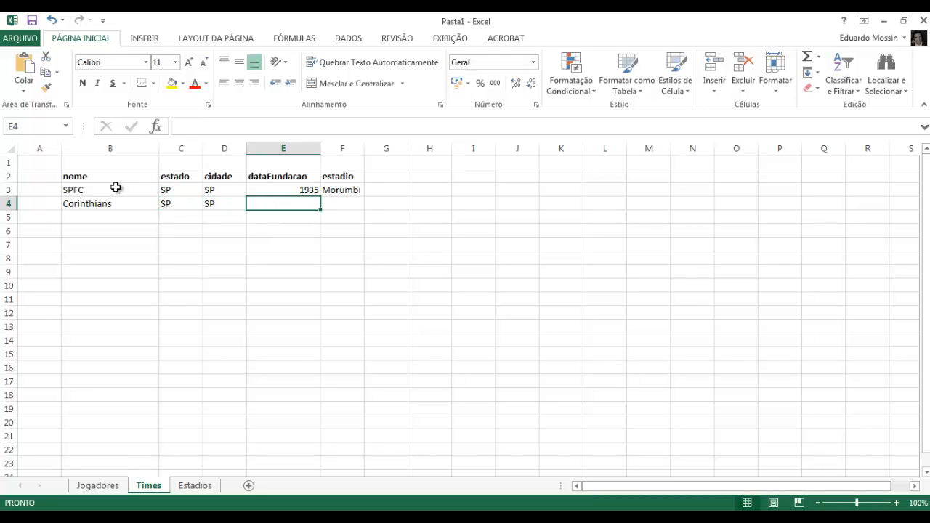
pyautogui.write('191')
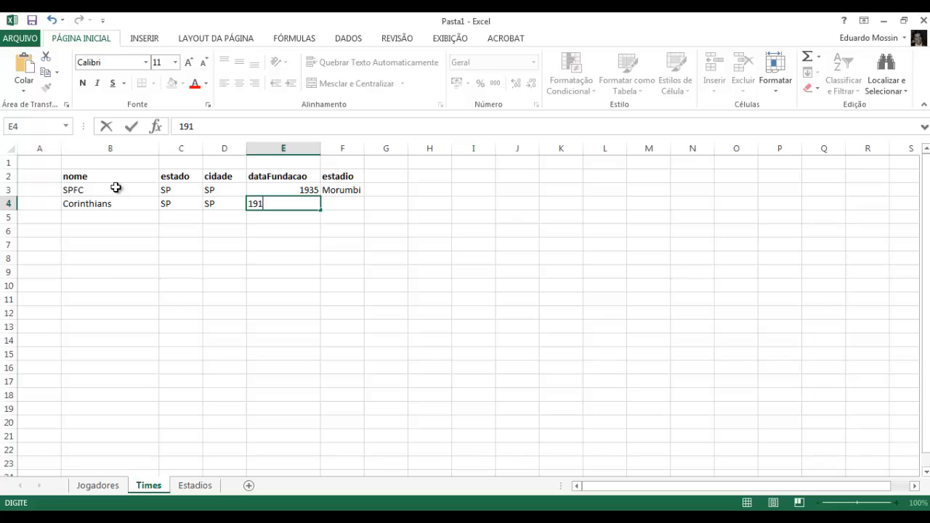
pyautogui.write('0')
pyautogui.press('Tab')
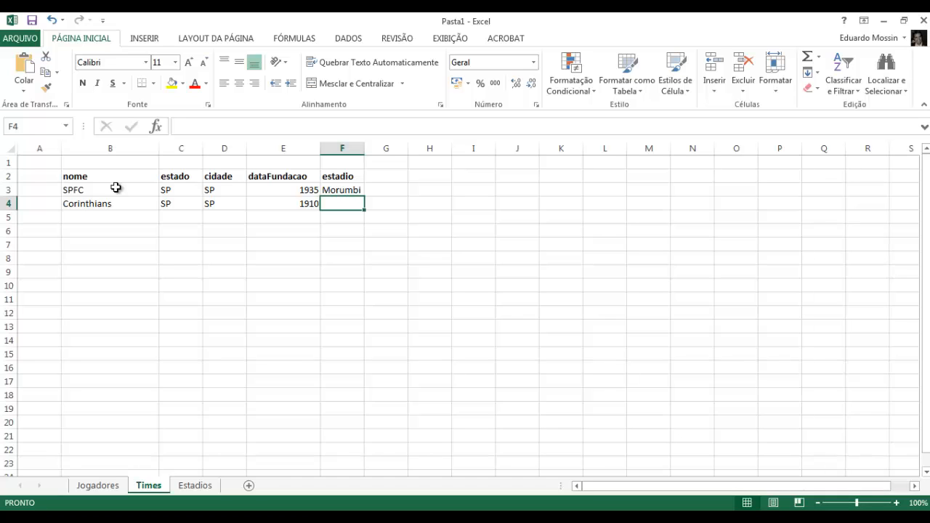
pyautogui.write('Ita')
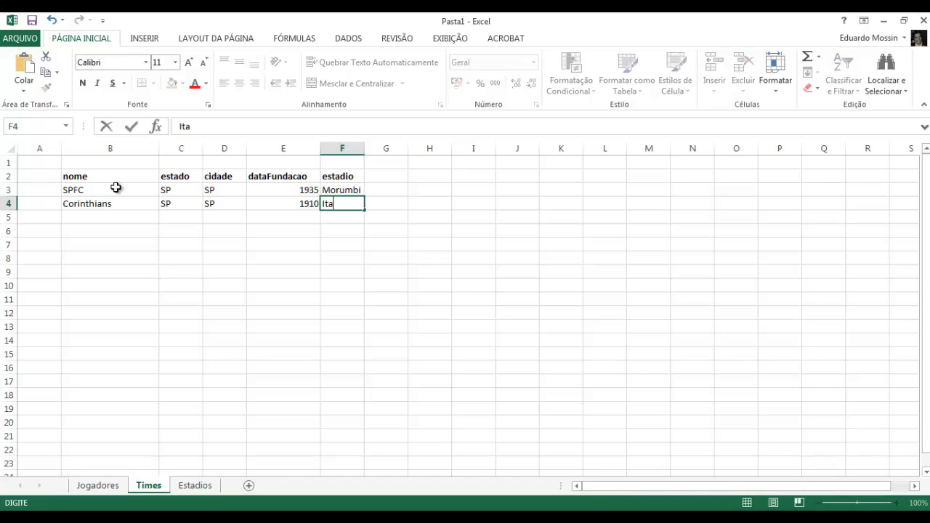
pyautogui.write('querão')
pyautogui.press('Return')
# - Enter Palmeiras as the third team's name in cell B5
pyautogui.press('Left')
pyautogui.press('Left')
pyautogui.press('Left')
pyautogui.press('Left')
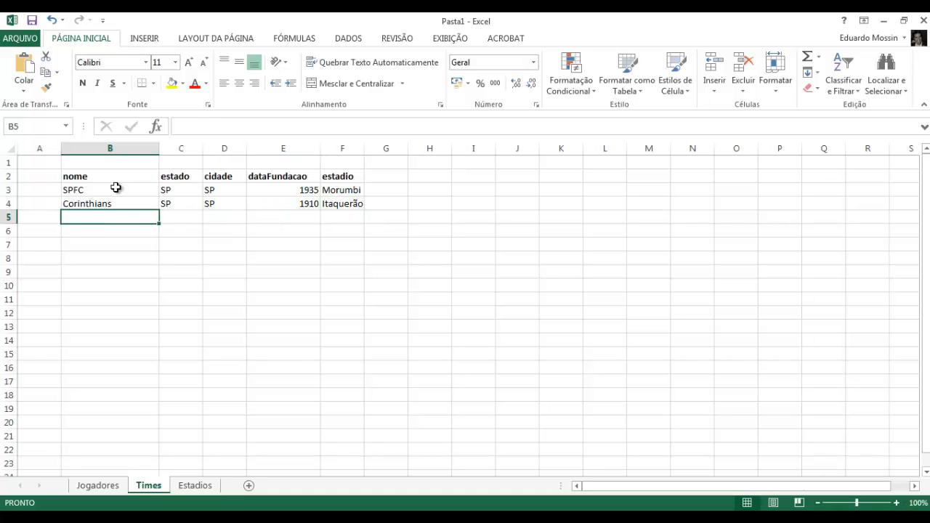
pyautogui.write('P')
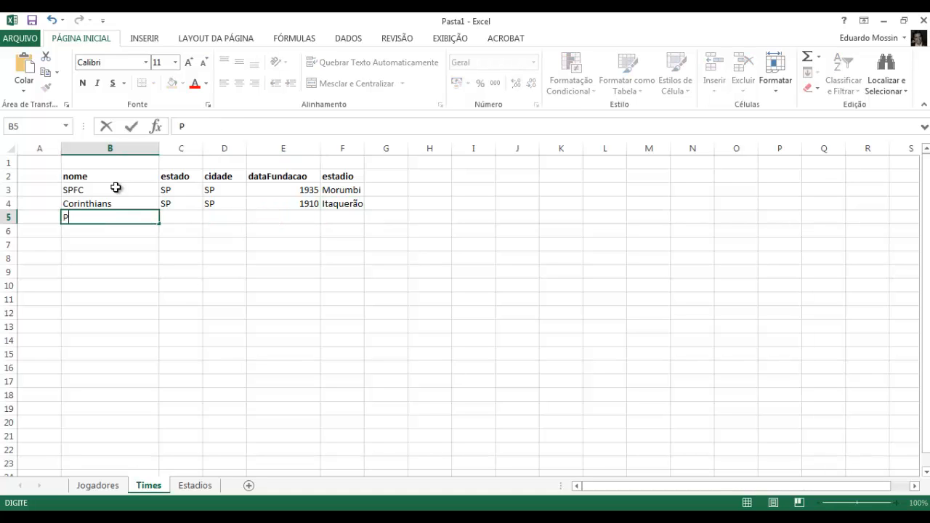
pyautogui.write('almeiras')
pyautogui.press('Tab')
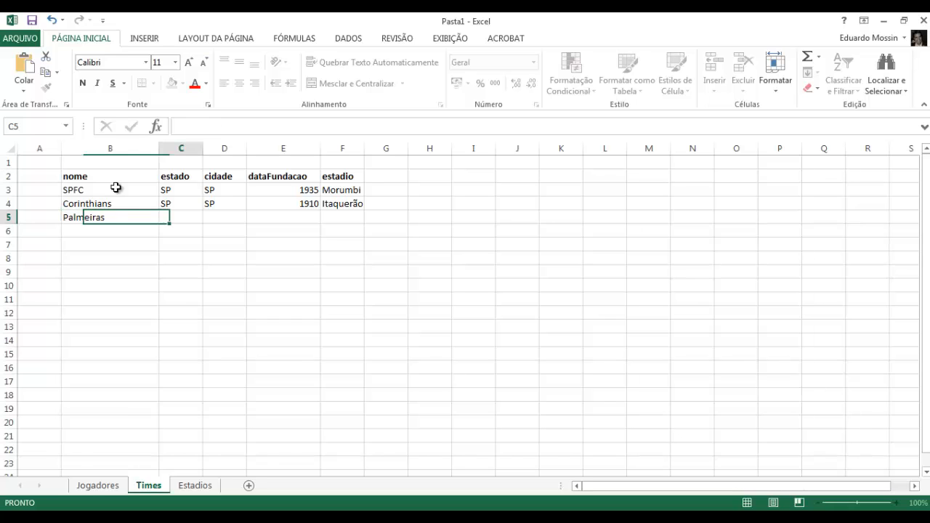
# - Complete the Palmeiras row with estado SP, cidade SP, dataFundacao 1924 and estadio Palestra
pyautogui.write('SP')
pyautogui.press('Tab')
pyautogui.write('SO')
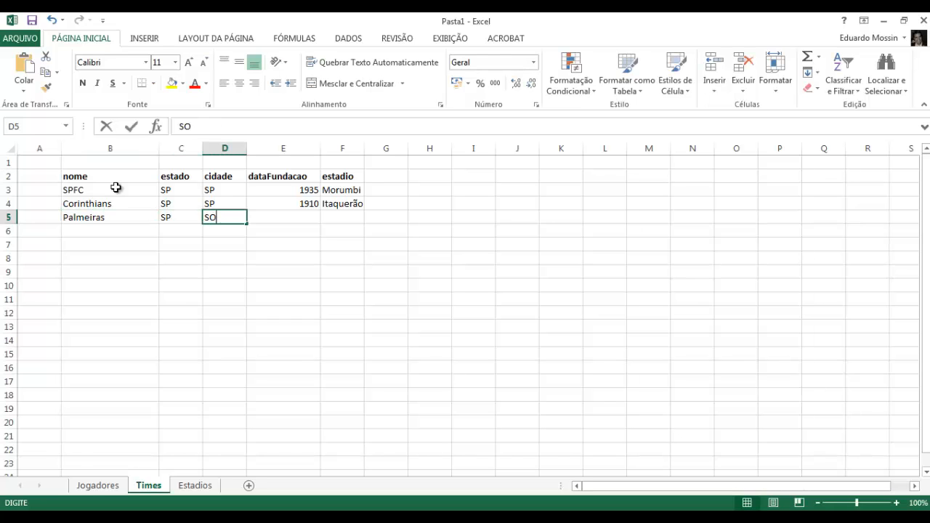
pyautogui.press('BackSpace')
pyautogui.write('P')
pyautogui.press('Tab')
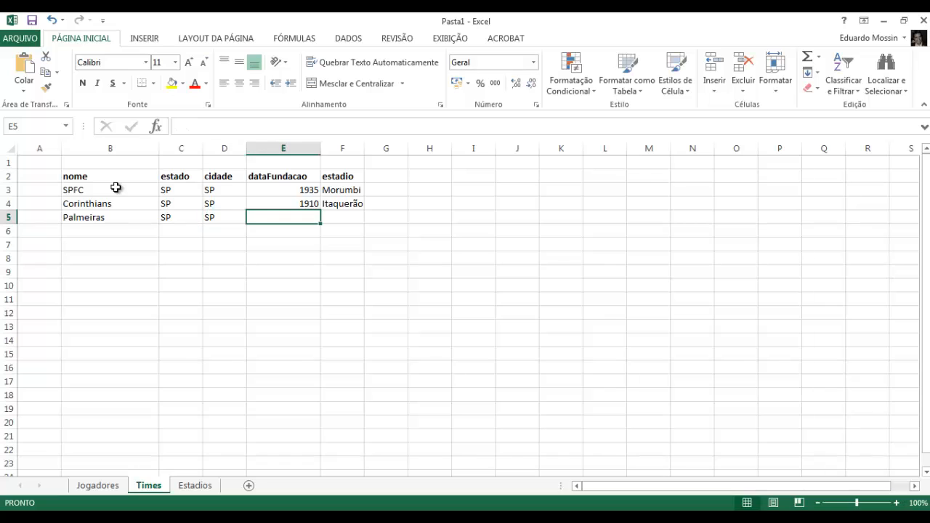
pyautogui.write('1924')
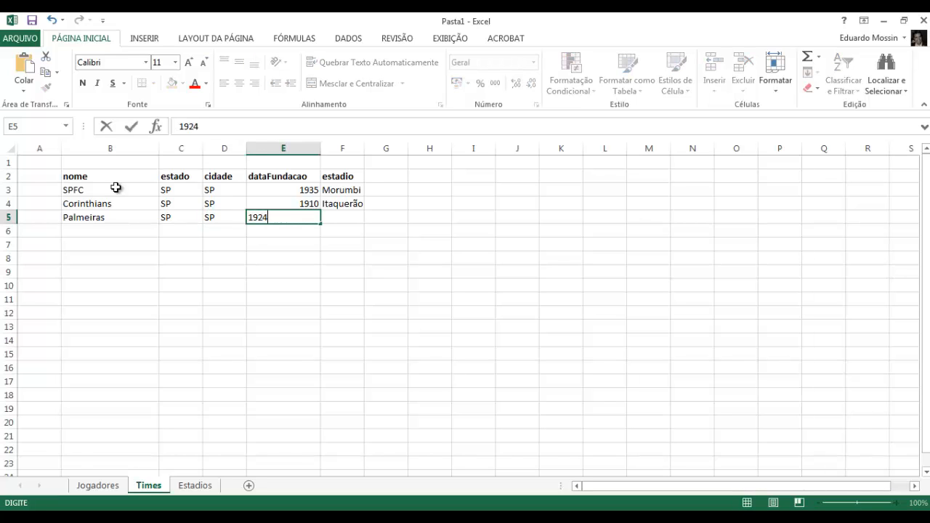
pyautogui.press('Tab')
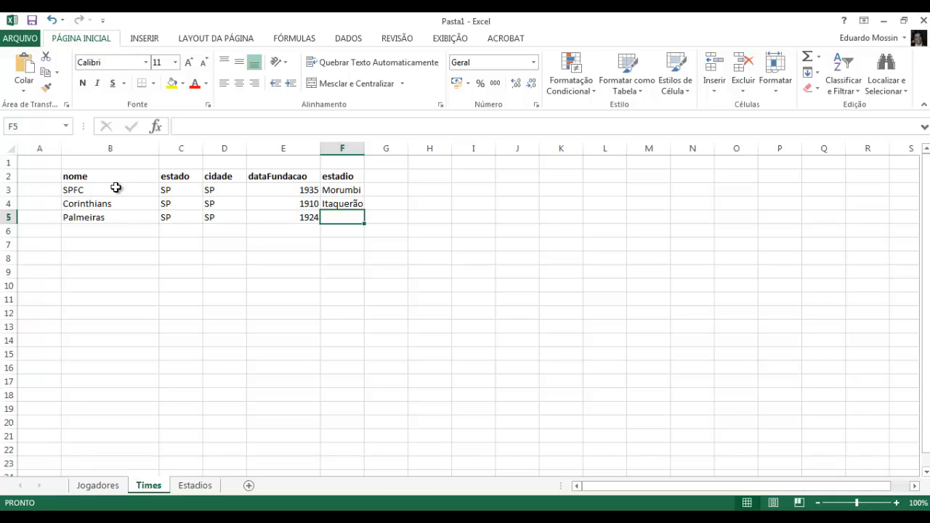
pyautogui.write('Palestra')
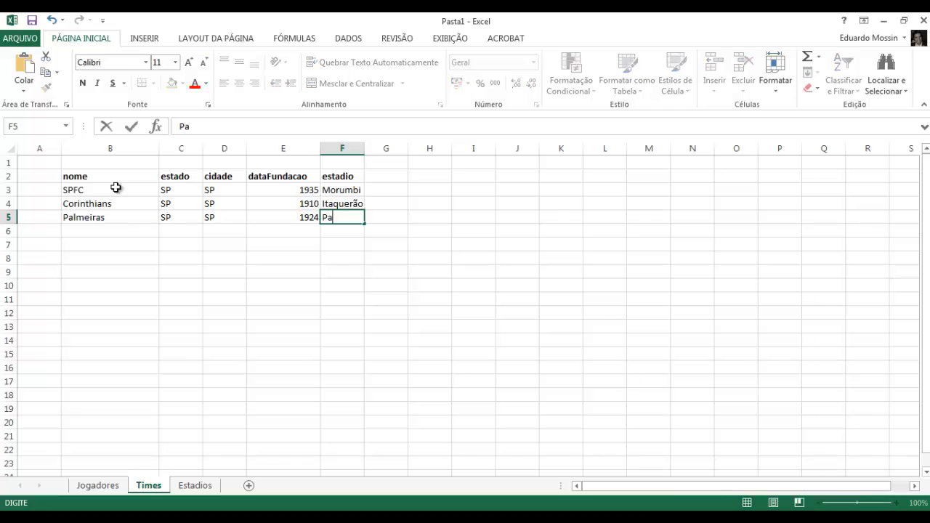
# - Enter Santos as the fourth team's name in cell B6
pyautogui.click(116, 188)
pyautogui.press('Down')
pyautogui.press('Down')
pyautogui.press('Down')
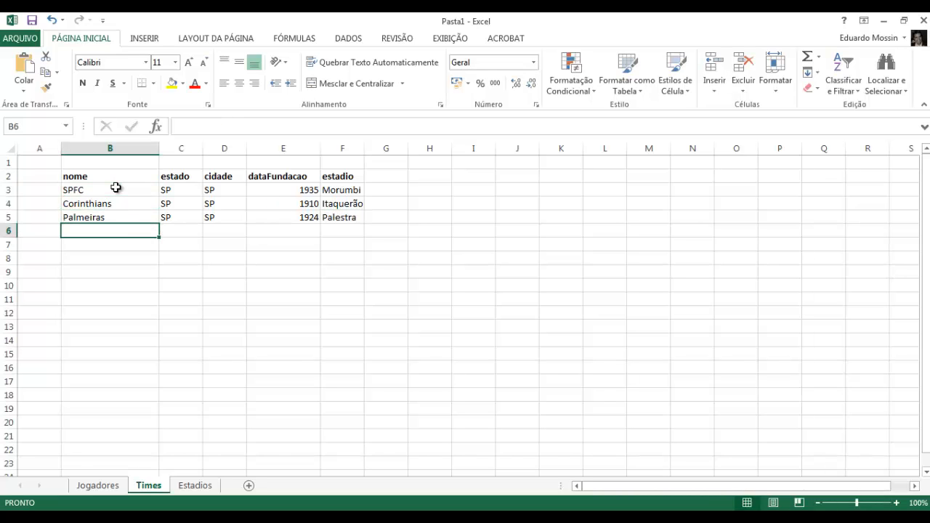
pyautogui.write('Santos')
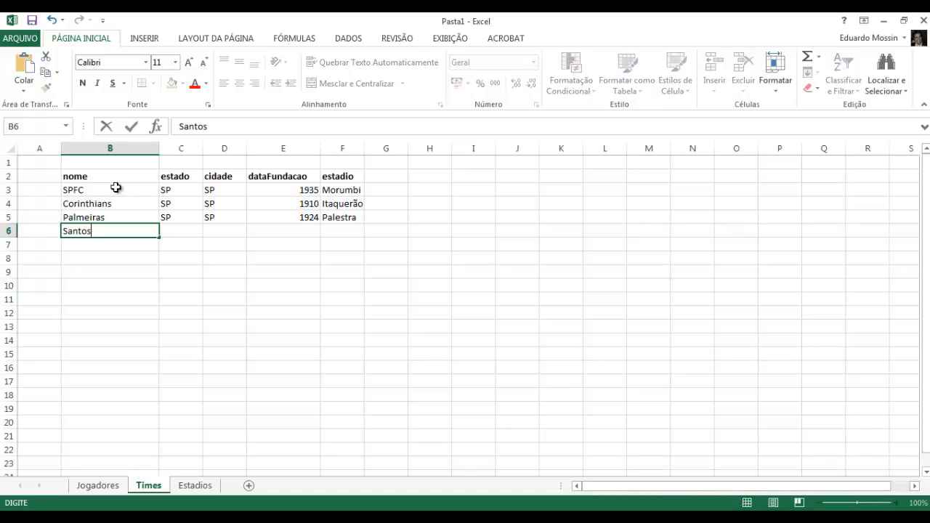
pyautogui.press('Tab')
# - Complete the Santos row with estado SP, cidade Santos, dataFundacao 1915 and estadio Vila
pyautogui.write('Sant')
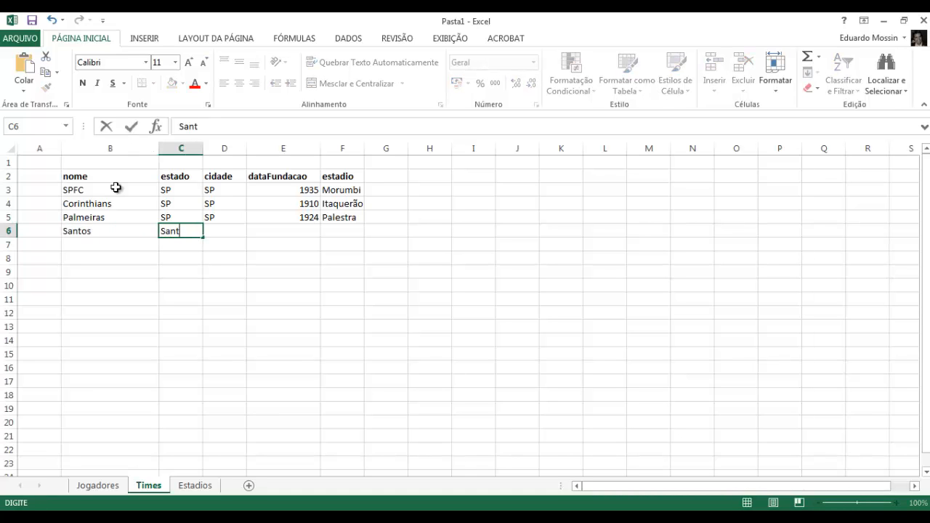
pyautogui.press('BackSpace')
pyautogui.press('BackSpace')
pyautogui.write('P')
pyautogui.press('Tab')
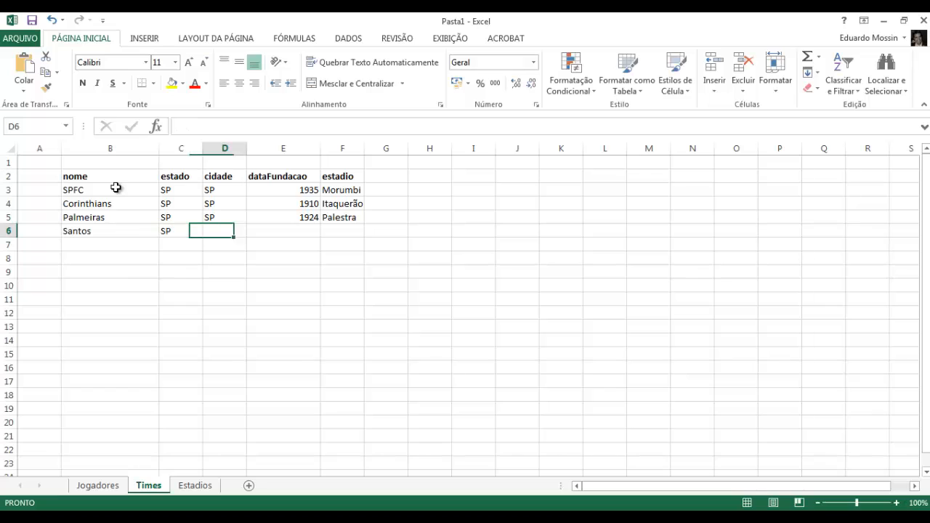
pyautogui.write('Santos')
pyautogui.press('Tab')
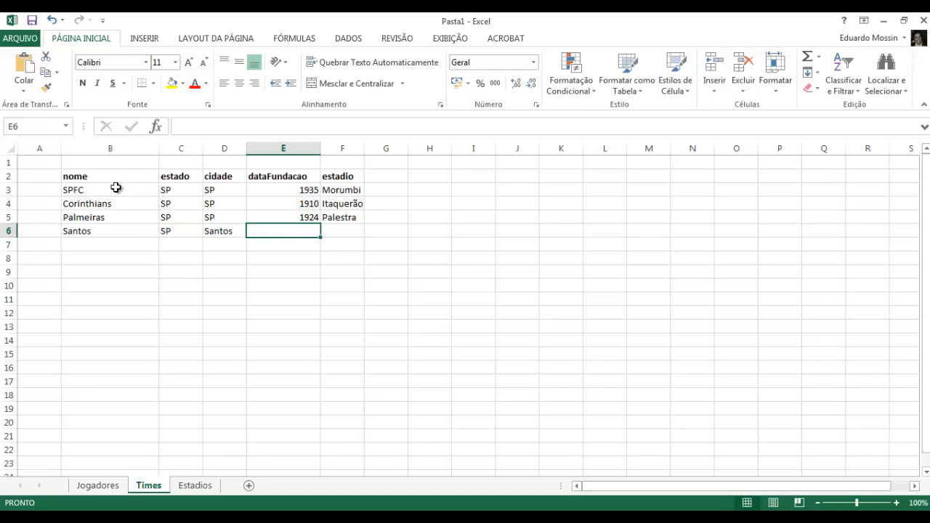
pyautogui.write('1915')
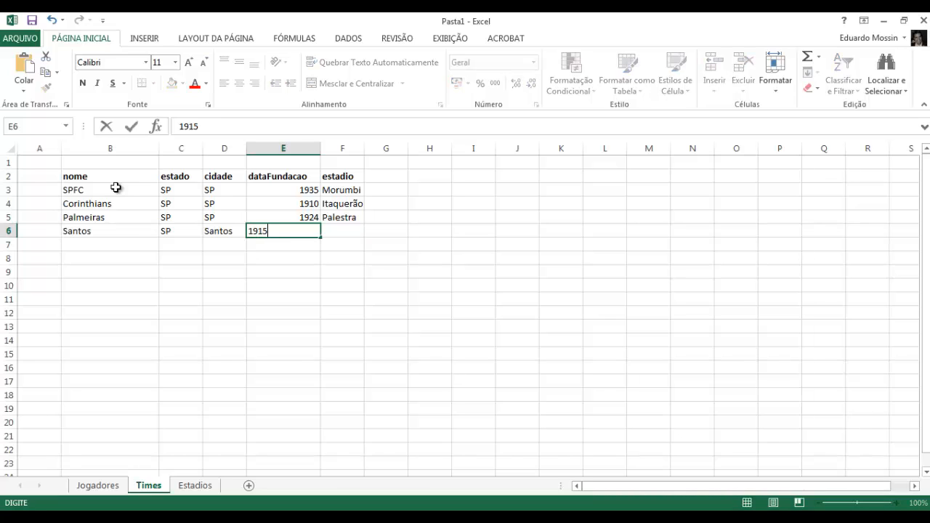
pyautogui.press('Tab')
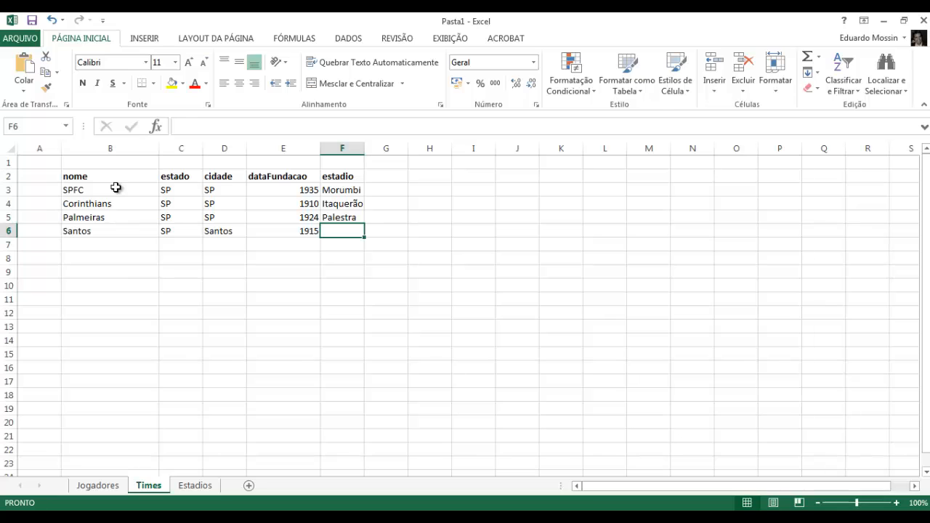
pyautogui.write('Vila')
pyautogui.press('Return')
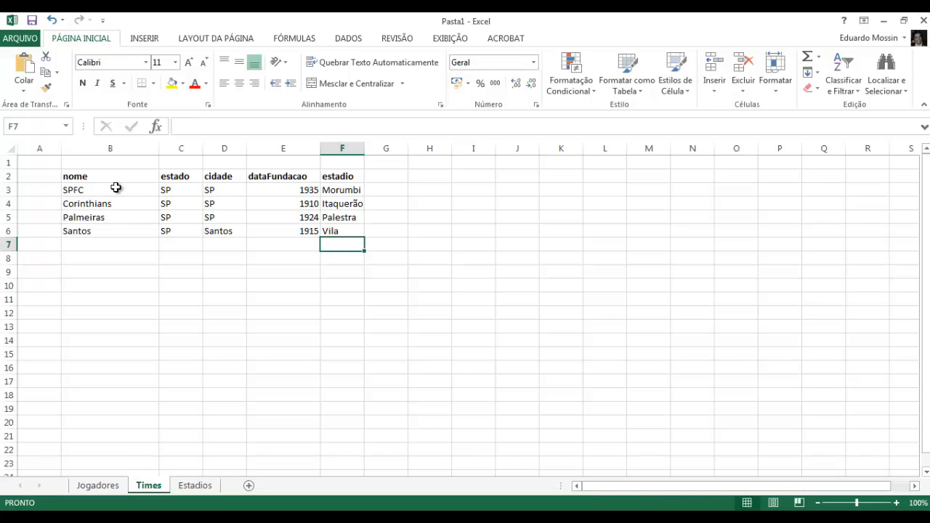
# - Fill row 3 of the Estadios sheet with nome Morumbi, capacidade 60000 and cidade SP
pyautogui.click(206, 489)
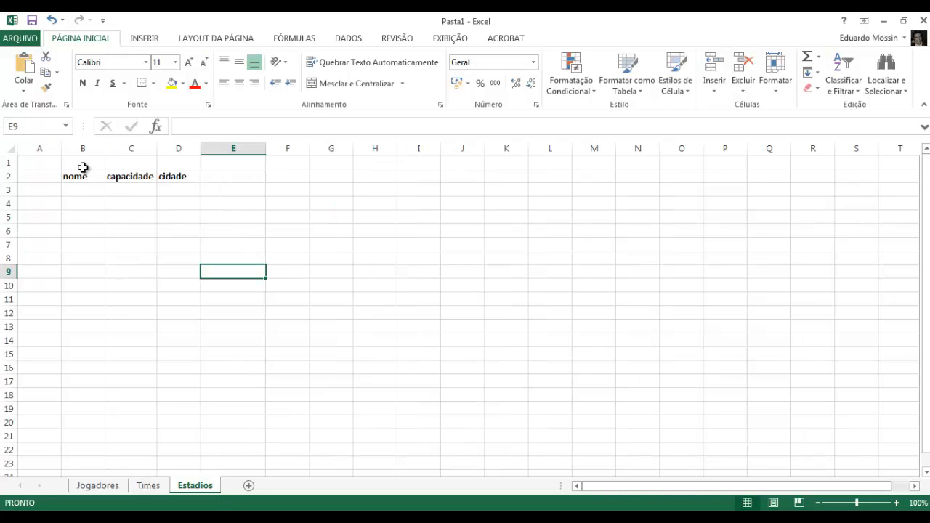
pyautogui.click(82, 188)
pyautogui.write('Morumbi')
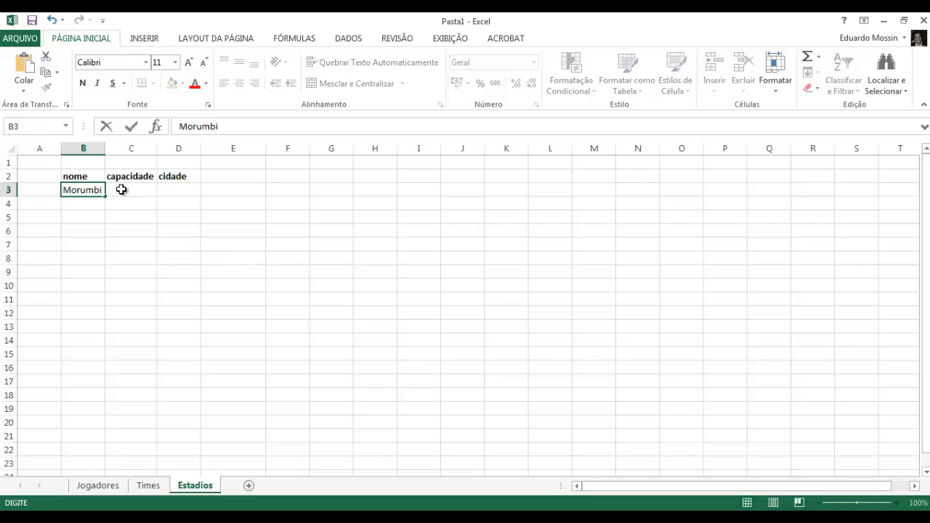
pyautogui.click(121, 189)
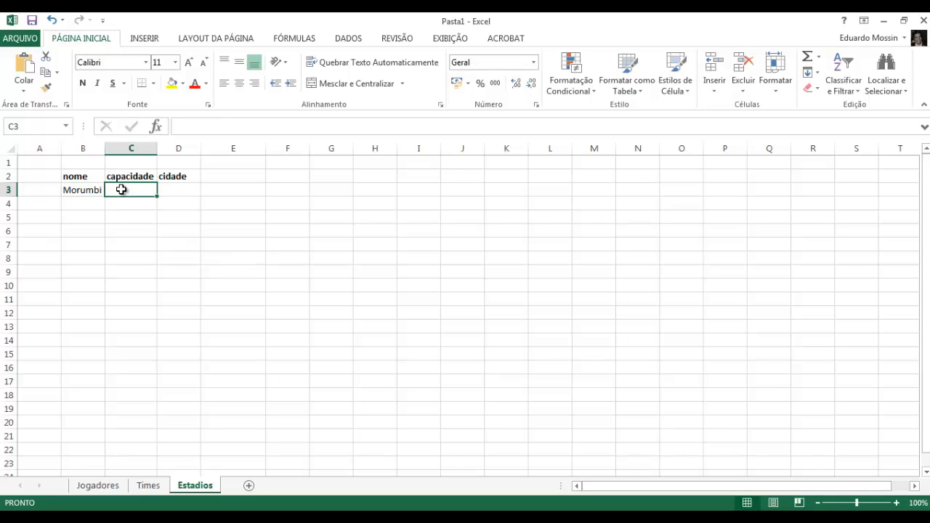
pyautogui.write('60000')
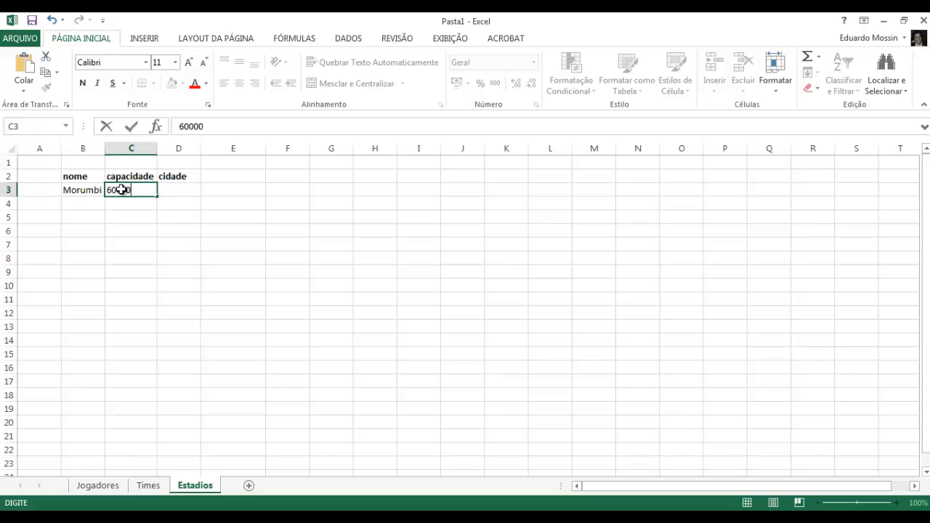
pyautogui.press('Tab')
pyautogui.write('SP')
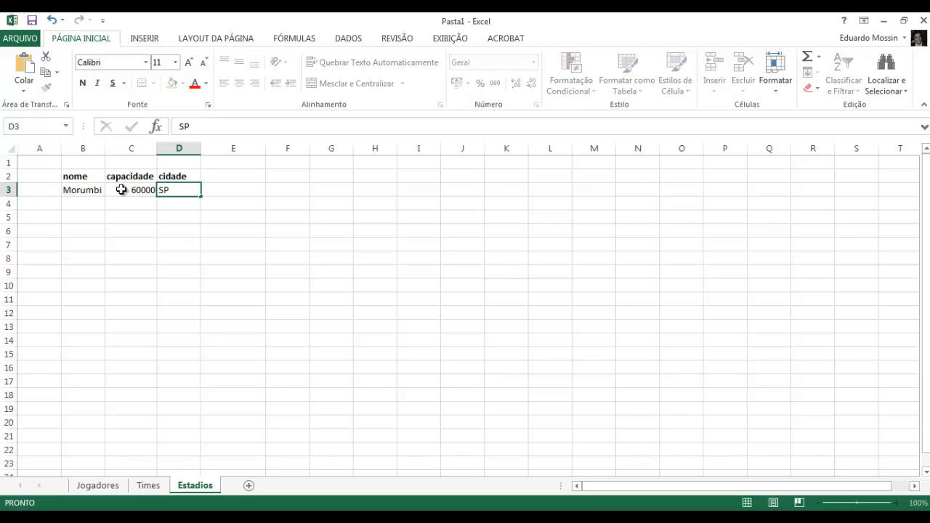
# - Fill row 4 of the Estadios sheet with nome Itaquerão, capacidade 50000 and cidade SP
pyautogui.press('Return')
pyautogui.write('It')
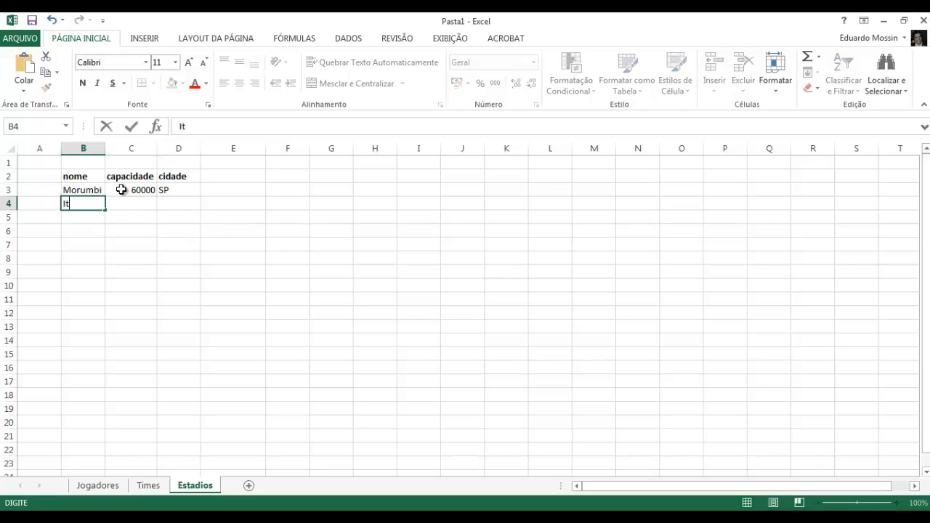
pyautogui.write('aquerão')
pyautogui.press('Tab')
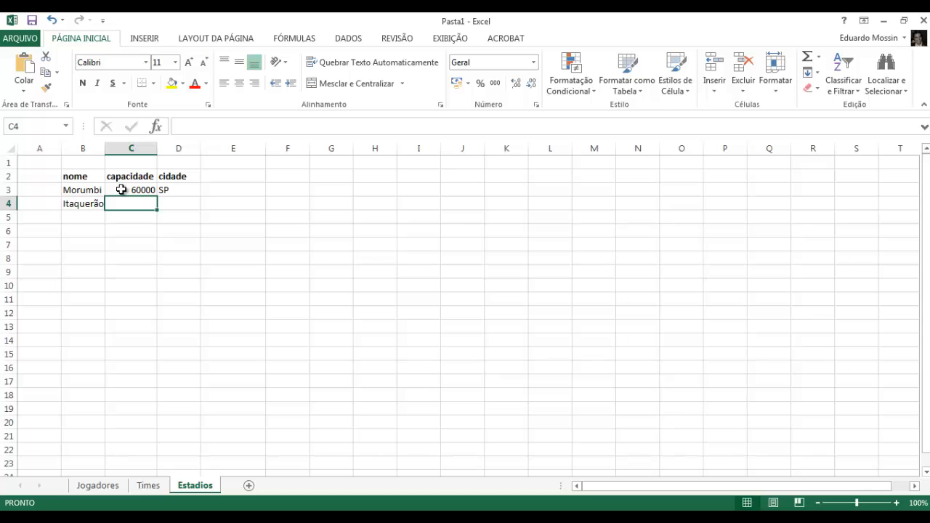
pyautogui.write('50000')
pyautogui.press('Tab')
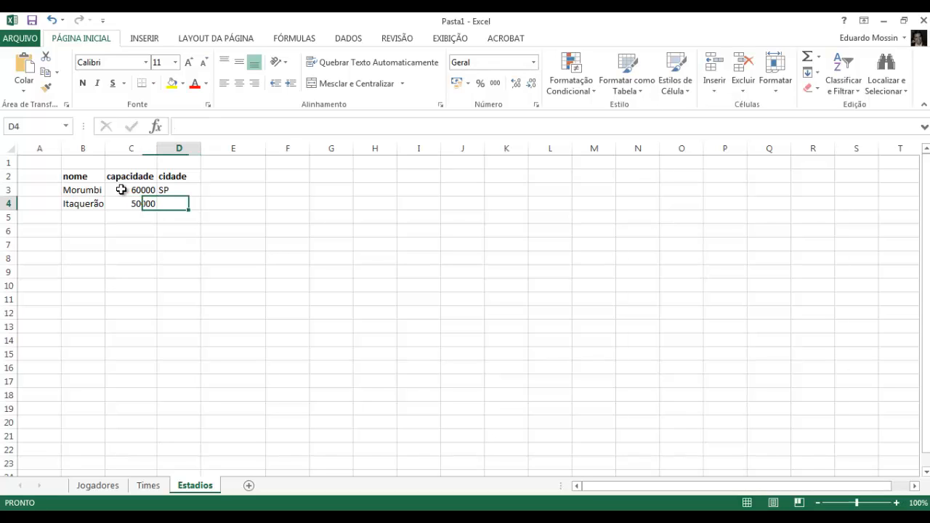
pyautogui.write('SP')
pyautogui.press('Return')
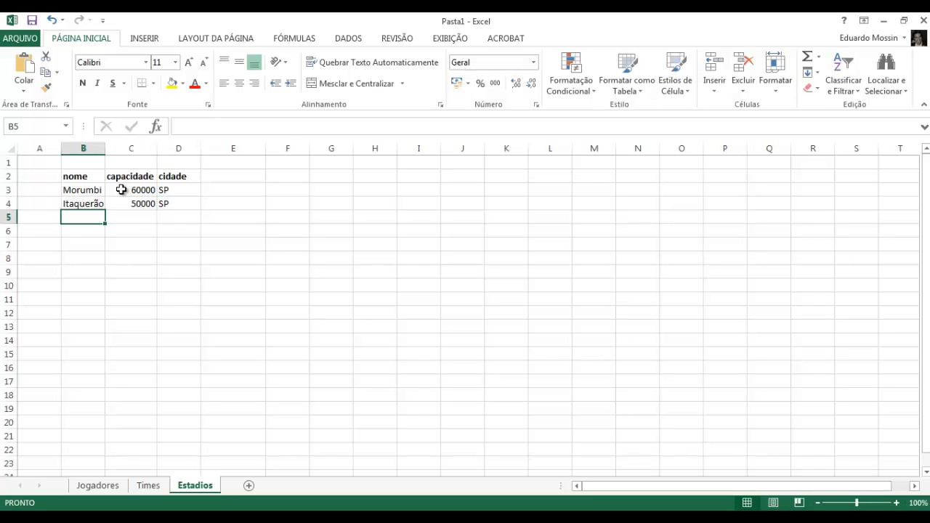
# - Fill row 5 of the Estadios sheet with nome Vila, capacidade 25000 and cidade Santos
pyautogui.write('Vila')
pyautogui.press('Tab')
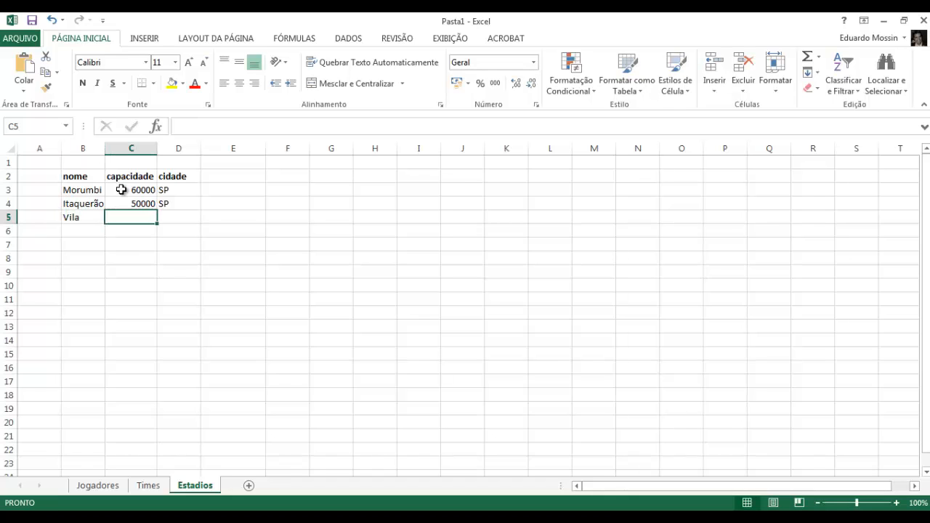
pyautogui.write('25000')
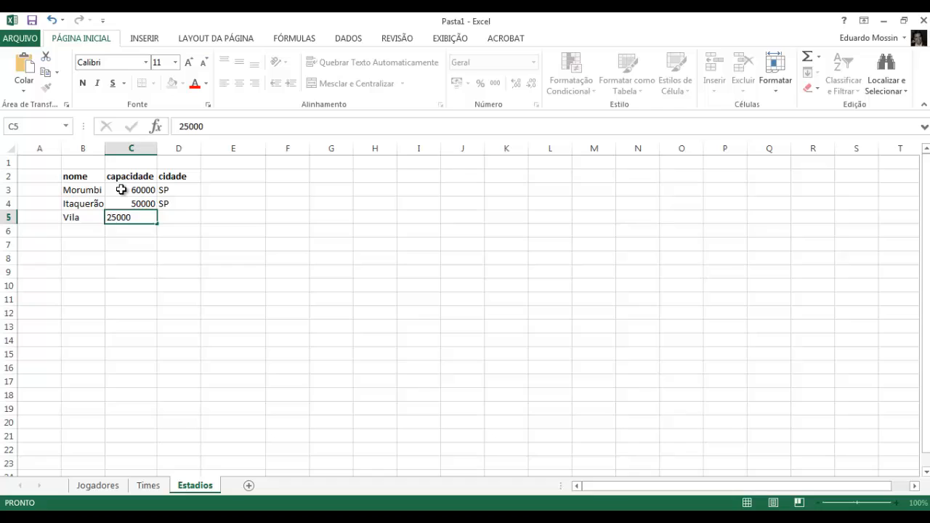
pyautogui.press('Tab')
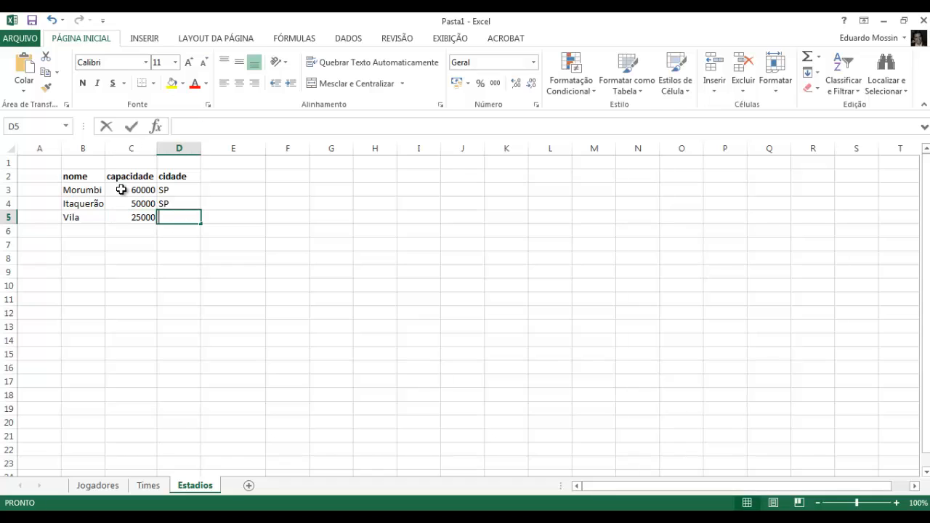
pyautogui.write('Santos')
pyautogui.press('Return')
pyautogui.press('Left')
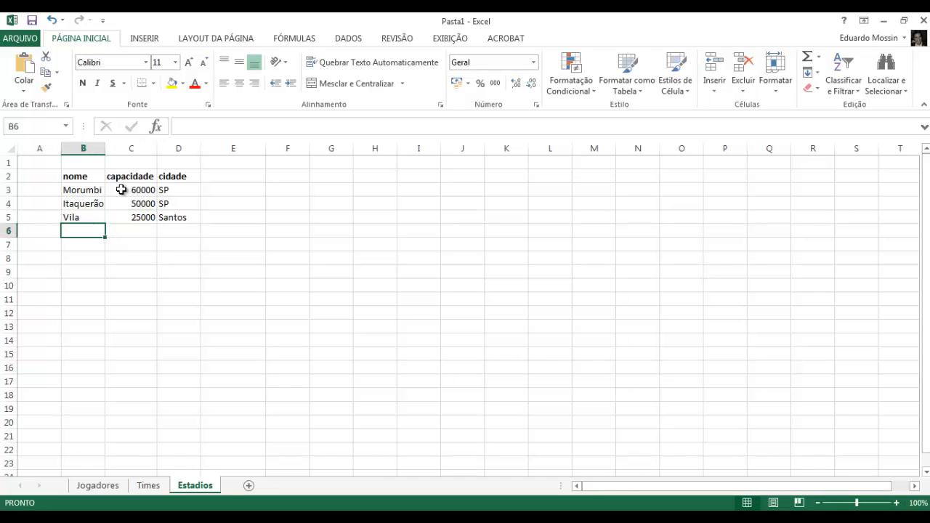
# - Fill row 6 of the Estadios sheet with nome Palestra, capacidade 35000 and cidade SP
pyautogui.write('Palestra')
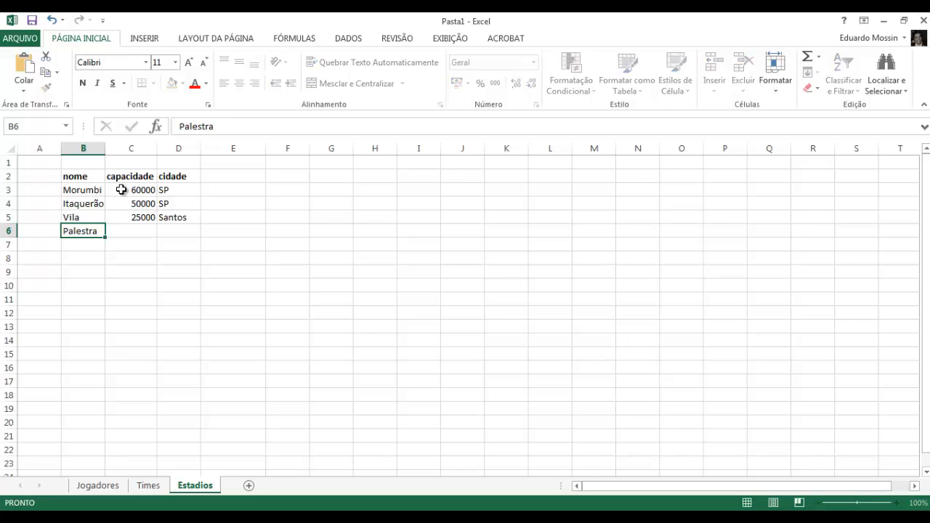
pyautogui.press('Tab')
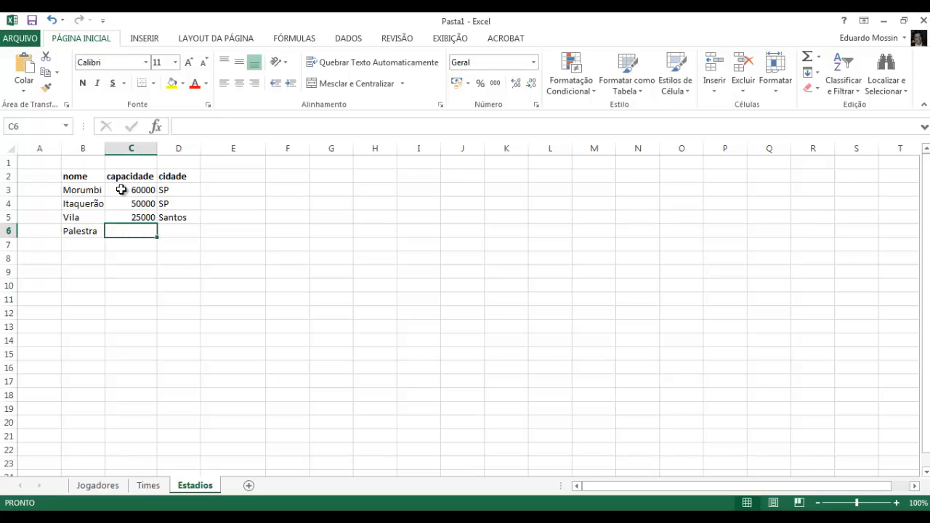
pyautogui.write('35000')
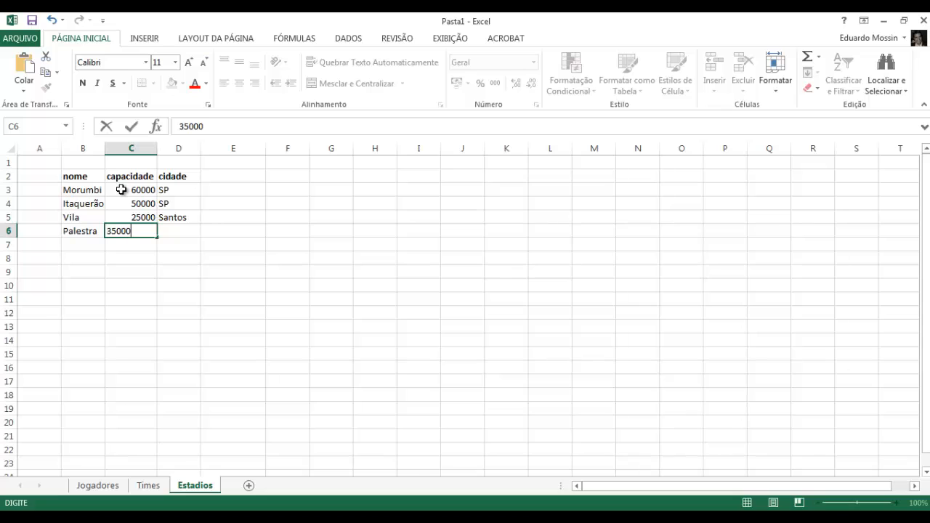
pyautogui.press('Tab')
pyautogui.write('SP')
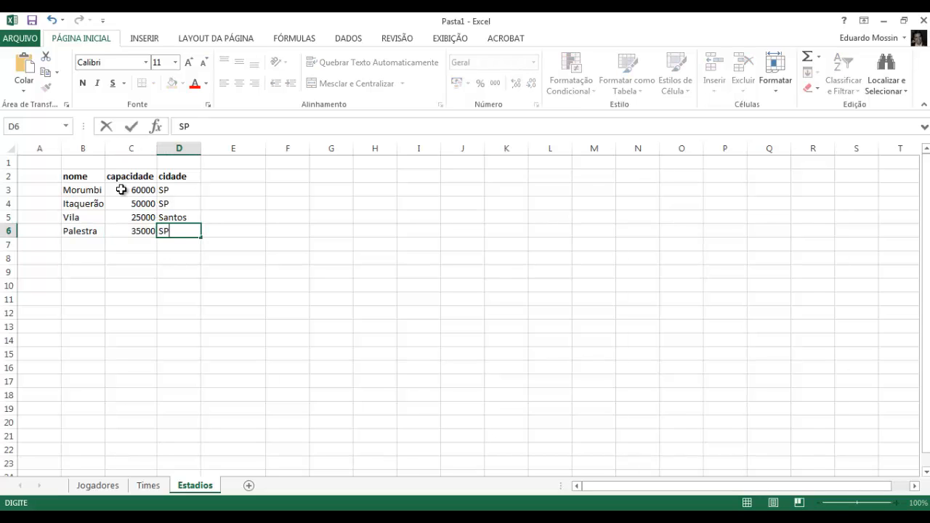
pyautogui.press('Down')
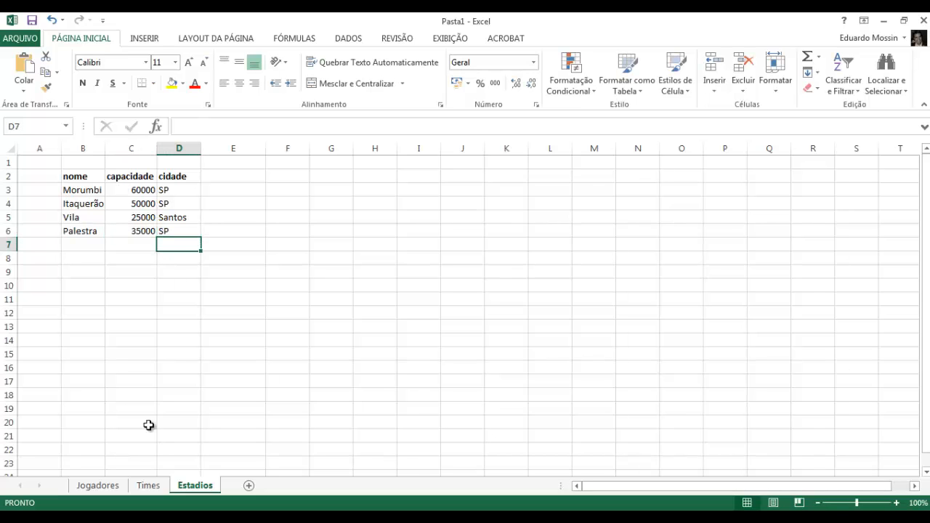
# - Look through the Times, Jogadores and Estadios sheets to review the three tables, ending on Jogadores
pyautogui.click(149, 485)
pyautogui.click(98, 485)
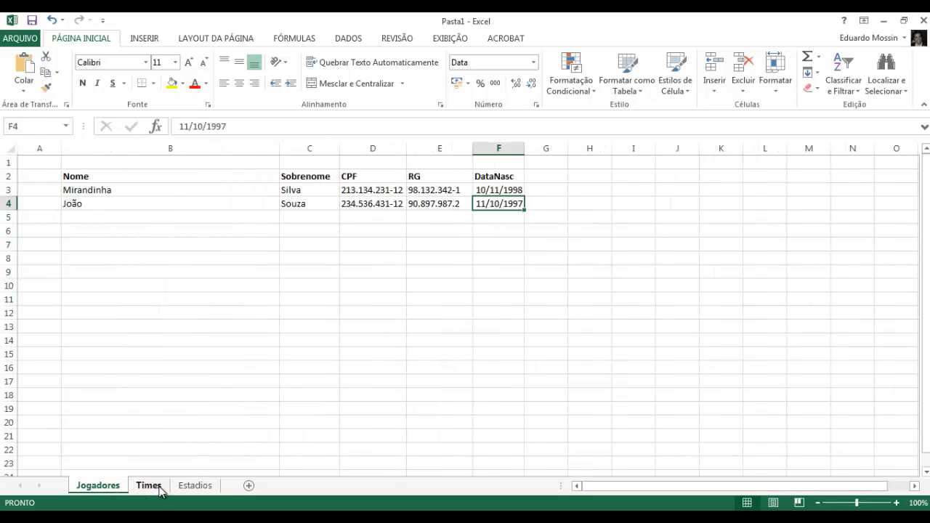
pyautogui.click(149, 486)
pyautogui.click(193, 485)
pyautogui.click(98, 485)
# - Examine the Jogadores header row field by field, from Nome through Sobrenome, CPF and RG to DataNasc
pyautogui.click(84, 177)
pyautogui.moveTo(109, 176); pyautogui.dragTo(506, 176)
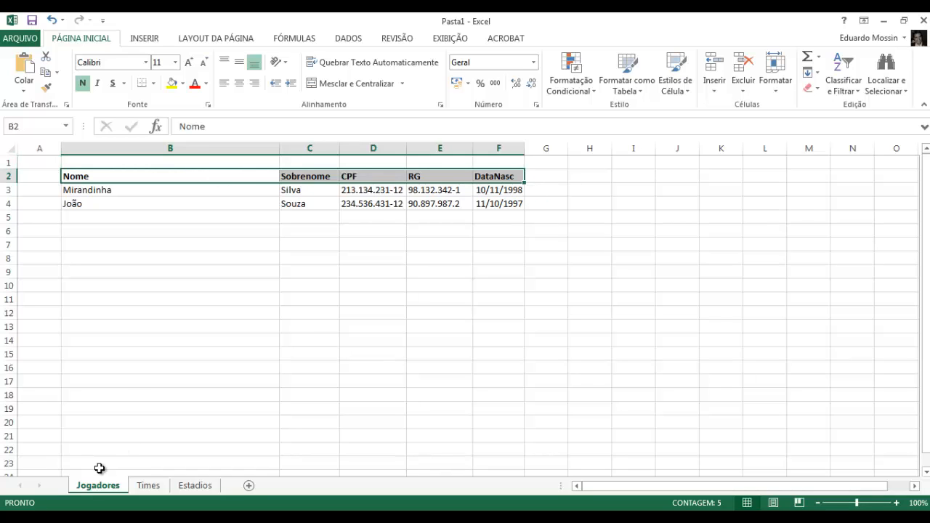
pyautogui.click(100, 176)
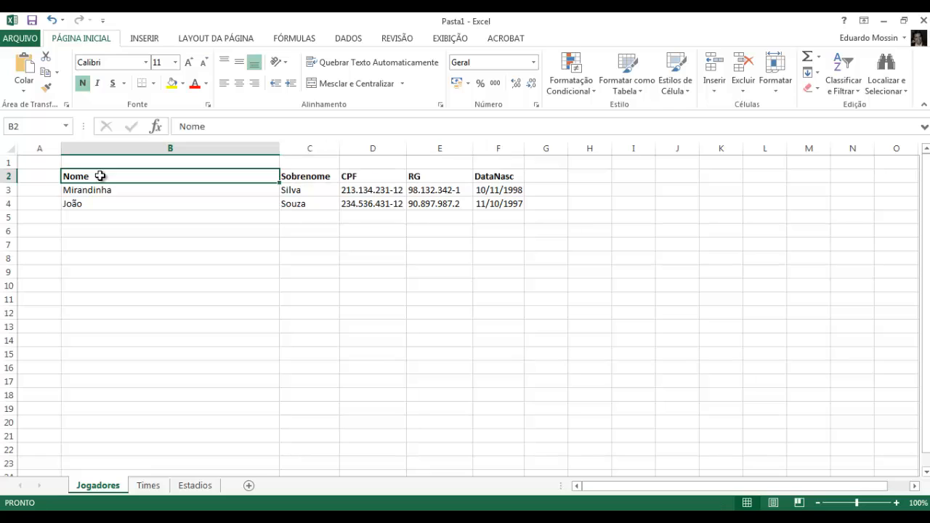
pyautogui.click(299, 178)
pyautogui.click(363, 180)
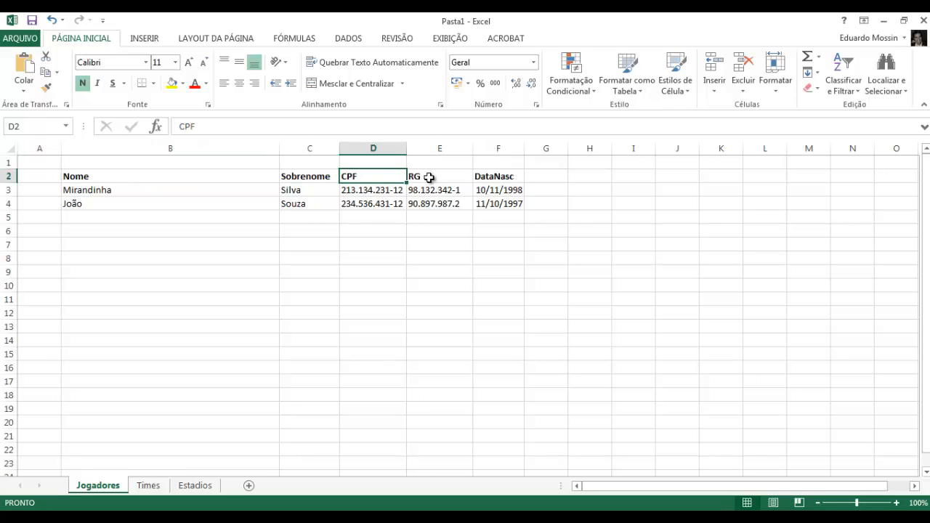
pyautogui.click(430, 178)
pyautogui.click(480, 179)
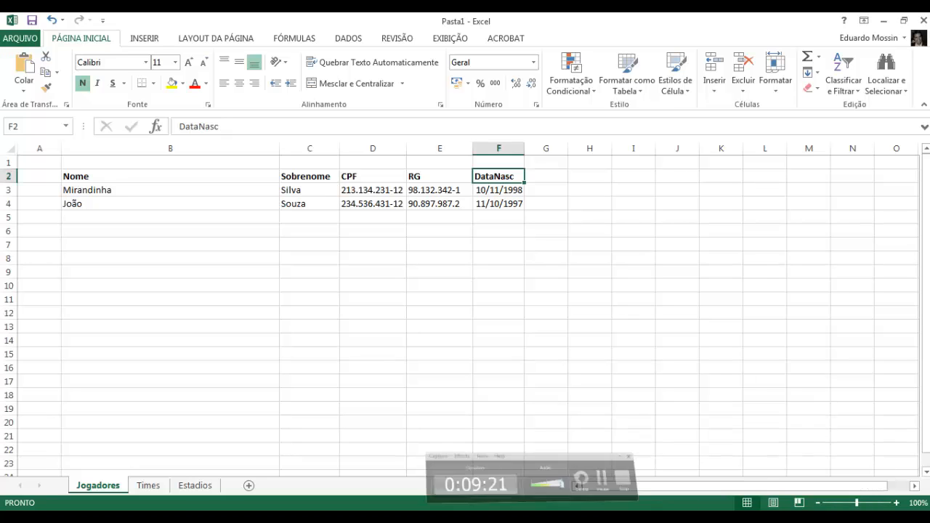
# - Go through the header fields of the Times sheet and slightly widen the estadio column
pyautogui.click(147, 485)
pyautogui.click(113, 178)
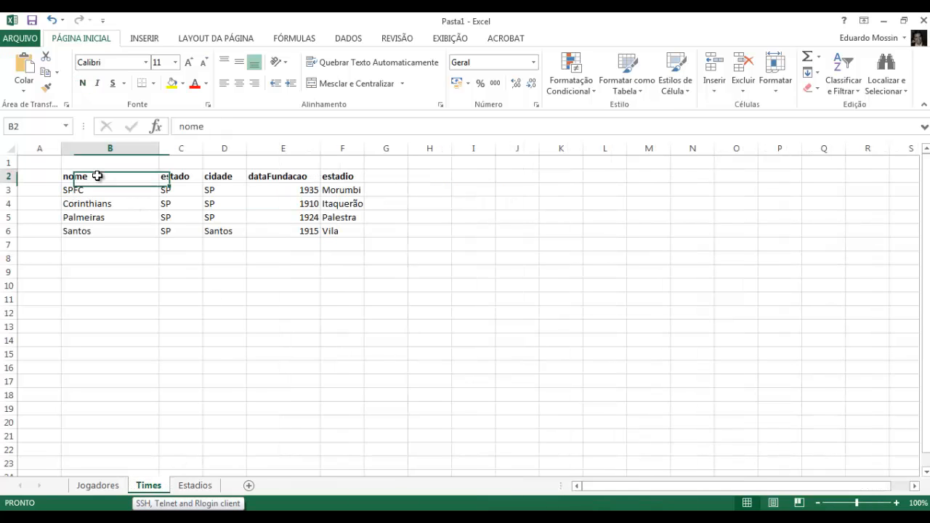
pyautogui.click(187, 177)
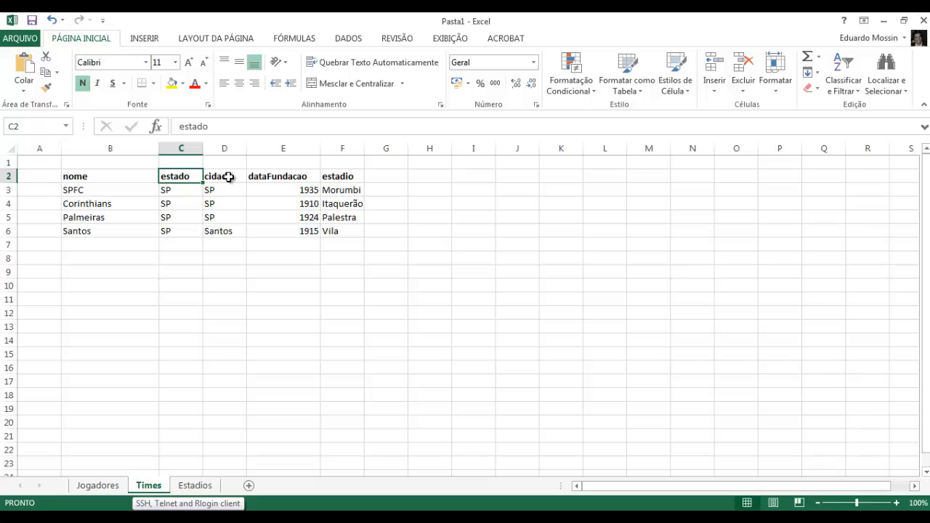
pyautogui.click(228, 180)
pyautogui.click(276, 179)
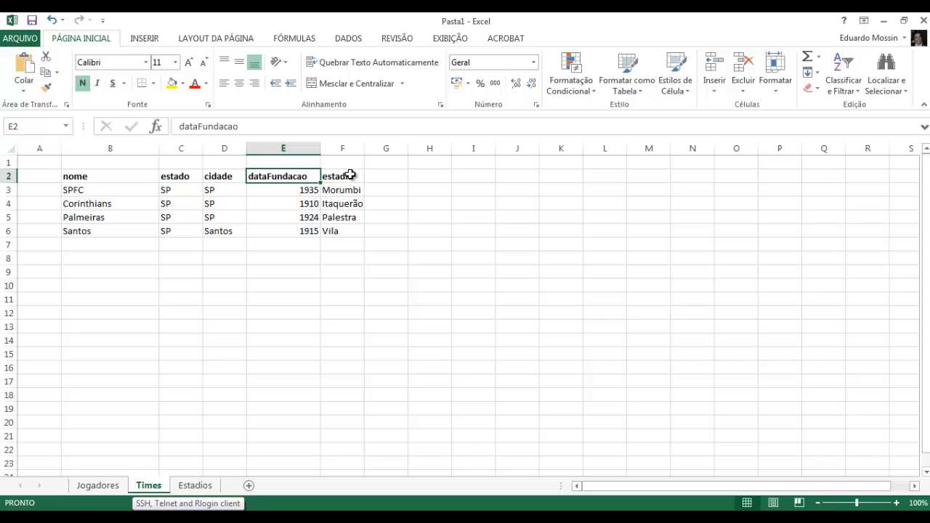
pyautogui.click(346, 178)
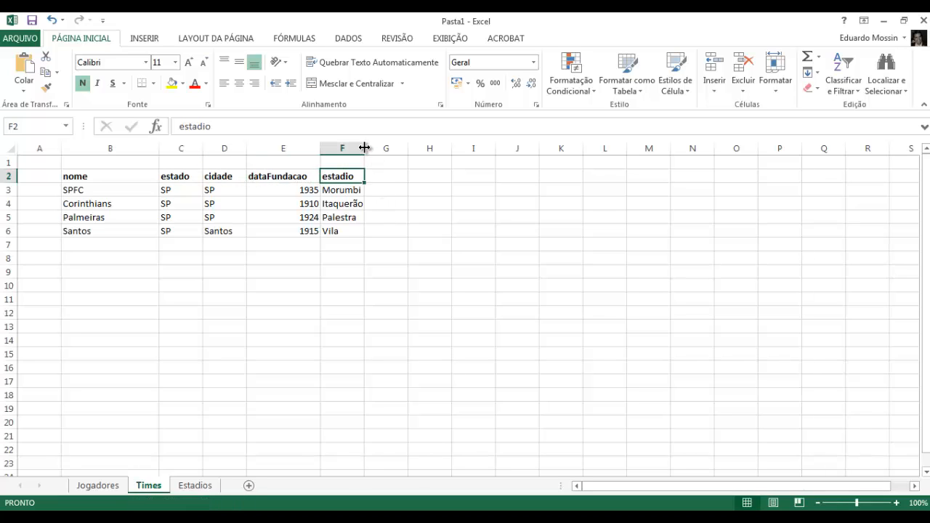
pyautogui.moveTo(364, 148); pyautogui.dragTo(373, 148)
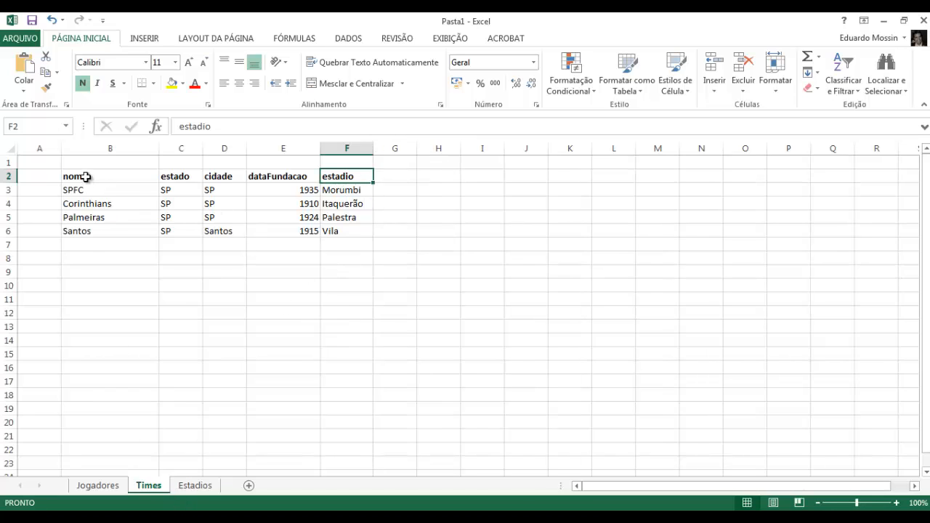
# - Examine the Times header row and the block of team records in B3:F6
pyautogui.moveTo(85, 177); pyautogui.dragTo(333, 170)
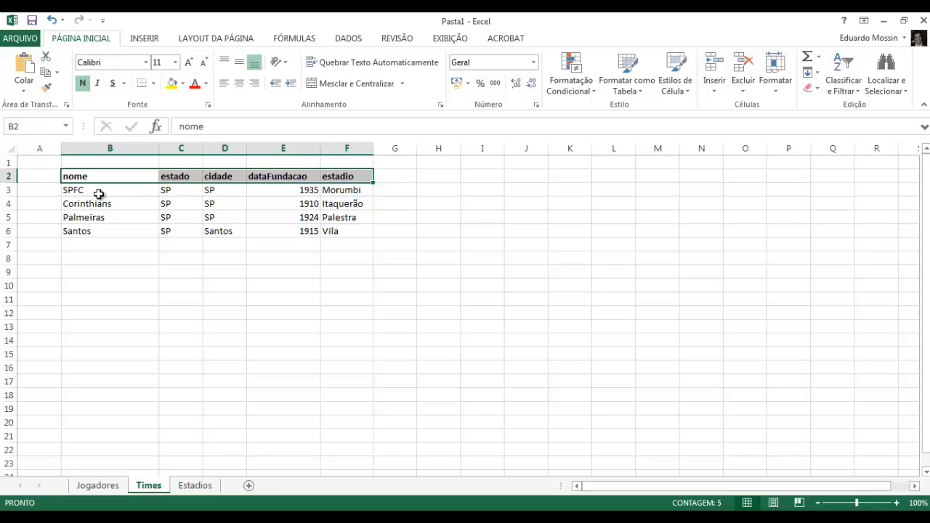
pyautogui.moveTo(97, 192); pyautogui.dragTo(344, 231)
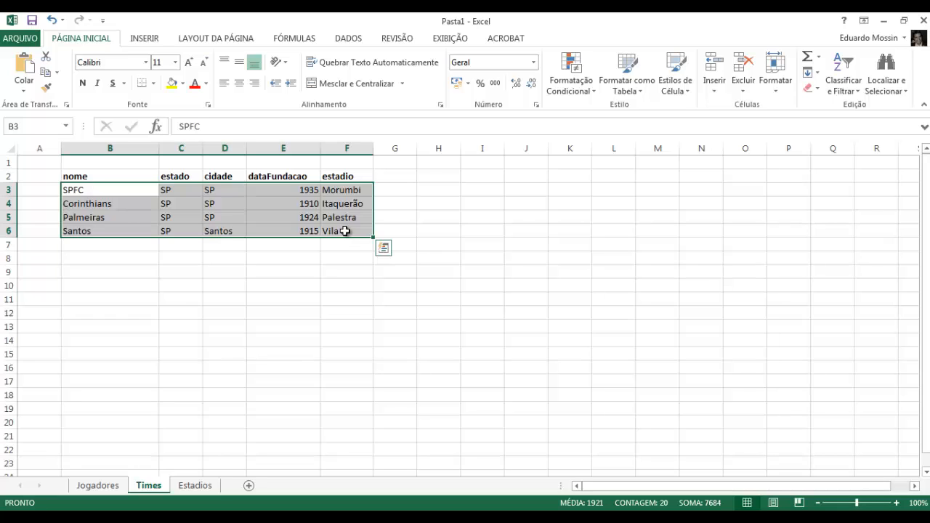
pyautogui.click(250, 351)
pyautogui.moveTo(114, 187); pyautogui.dragTo(344, 231)
pyautogui.click(398, 368)
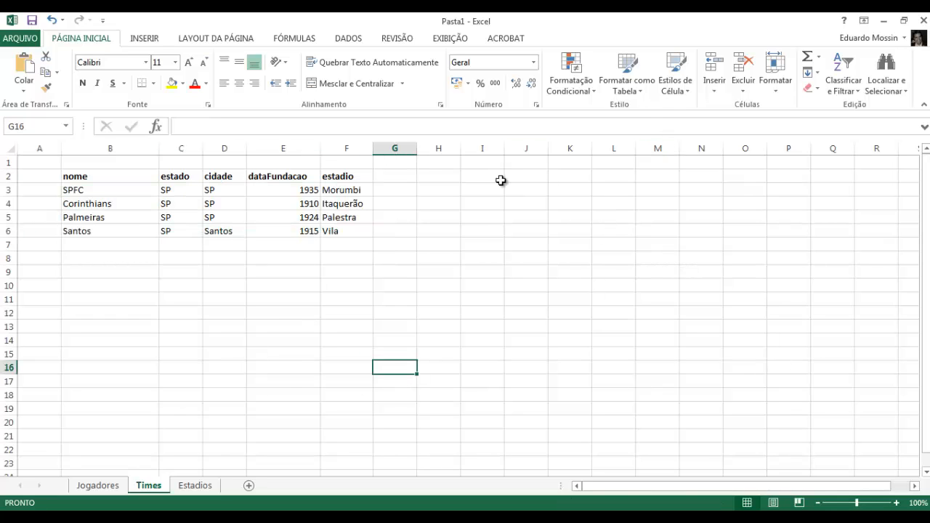
# - Examine the player records in rows 3 and 4 of the Jogadores sheet, checking the first record field by field
pyautogui.click(109, 487)
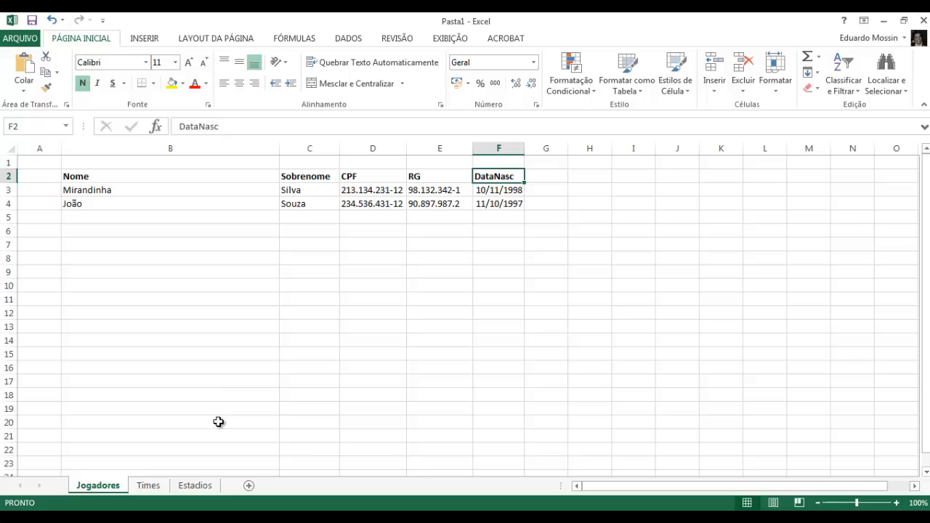
pyautogui.click(290, 219)
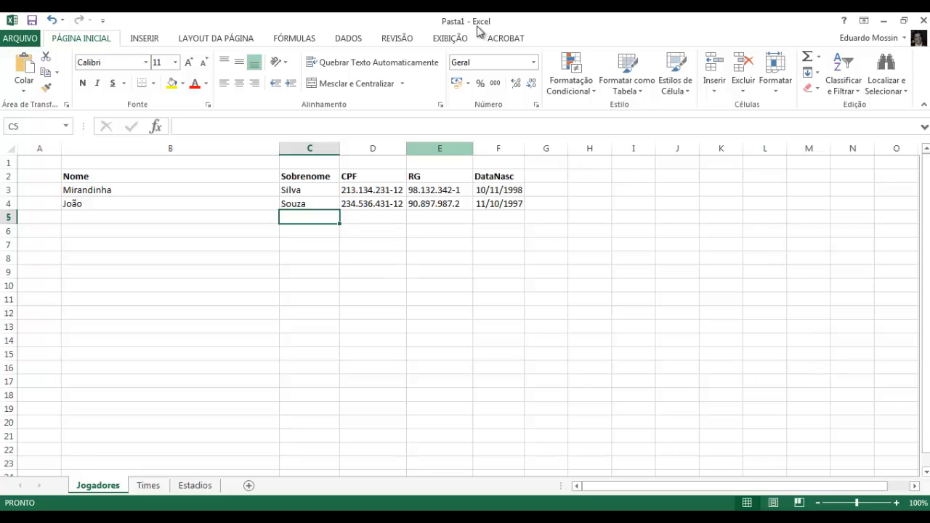
pyautogui.moveTo(84, 192); pyautogui.dragTo(500, 209)
pyautogui.moveTo(499, 209); pyautogui.dragTo(498, 210)
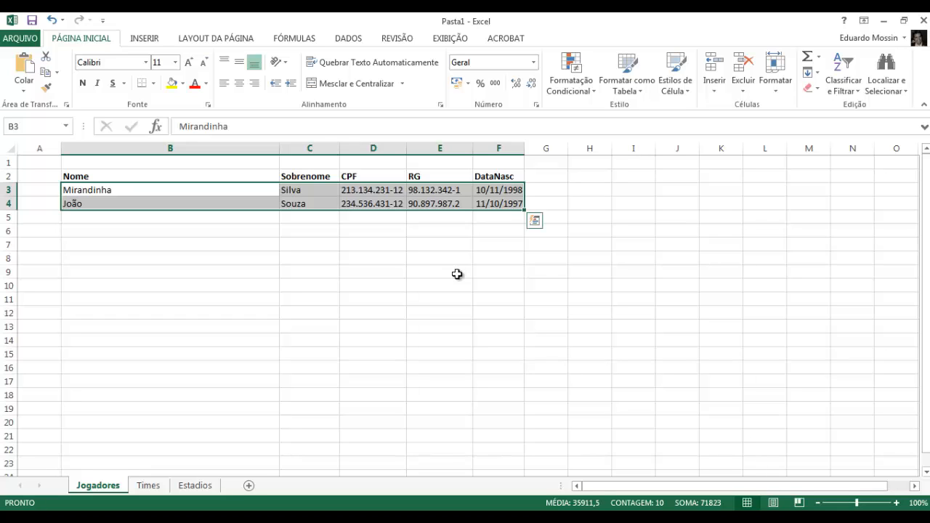
pyautogui.click(328, 295)
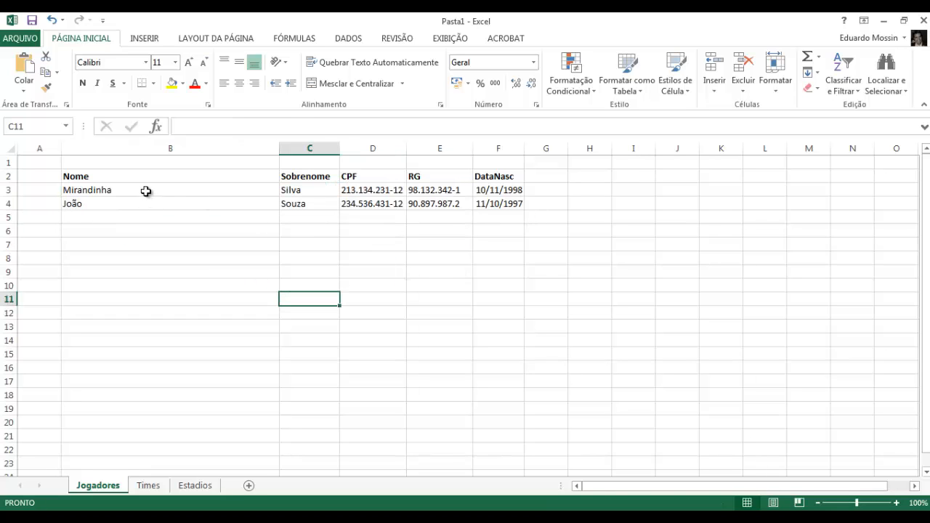
pyautogui.click(251, 191)
pyautogui.click(302, 191)
pyautogui.click(357, 191)
pyautogui.click(419, 191)
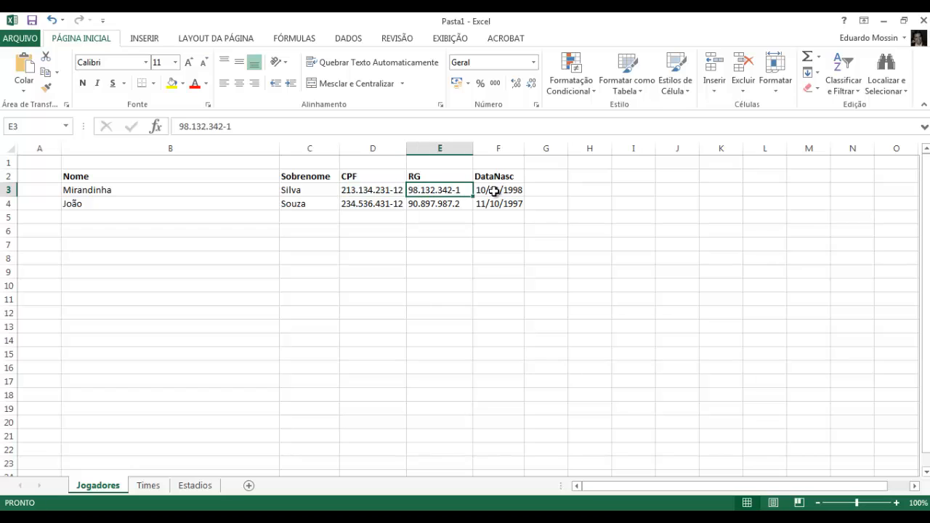
pyautogui.click(494, 191)
pyautogui.moveTo(83, 181); pyautogui.dragTo(497, 205)
pyautogui.click(369, 281)
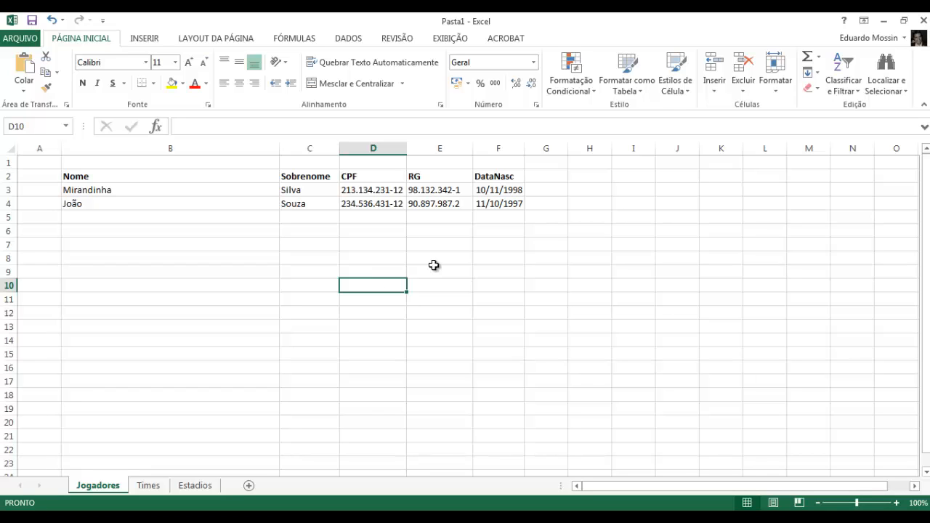
# - Compare the Jogadores header row B2:F2 with the record block B3:F4 beneath it
pyautogui.click(131, 178)
pyautogui.moveTo(158, 180); pyautogui.dragTo(503, 175)
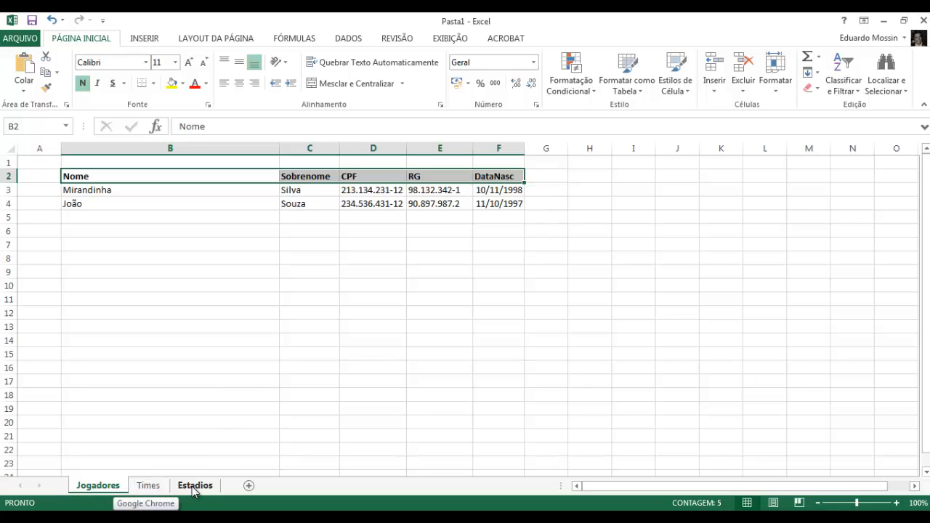
pyautogui.moveTo(88, 192); pyautogui.dragTo(491, 205)
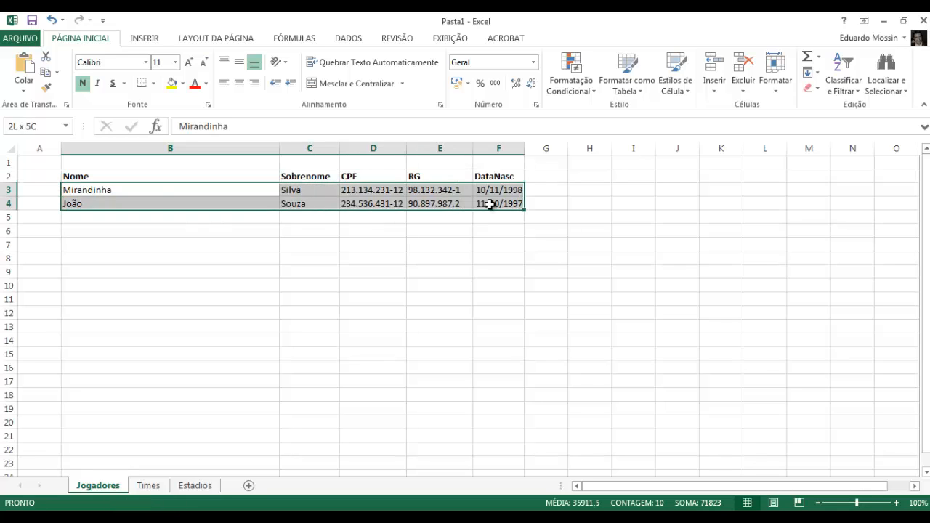
pyautogui.click(388, 272)
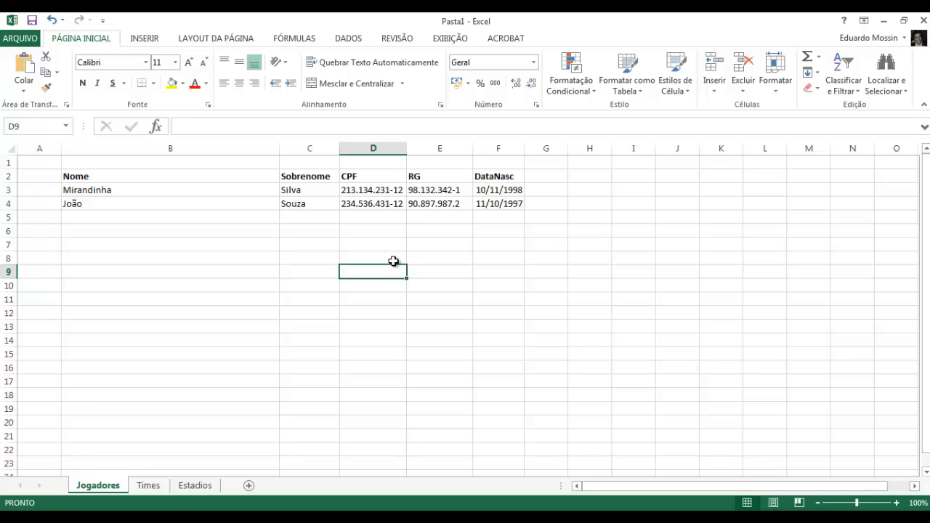
# - Go over the two player records in B3:F4 again alongside the header fields from Nome to DataNasc
pyautogui.moveTo(133, 177); pyautogui.dragTo(161, 207)
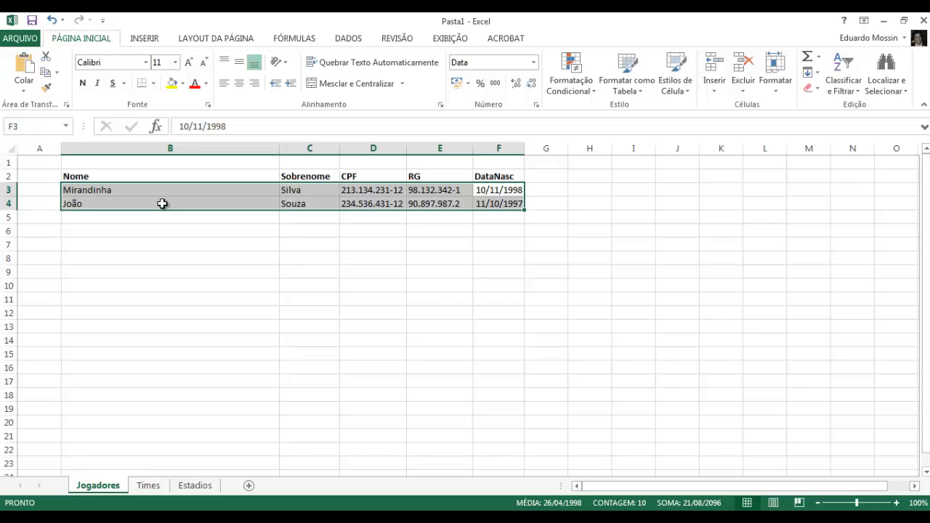
pyautogui.click(122, 177)
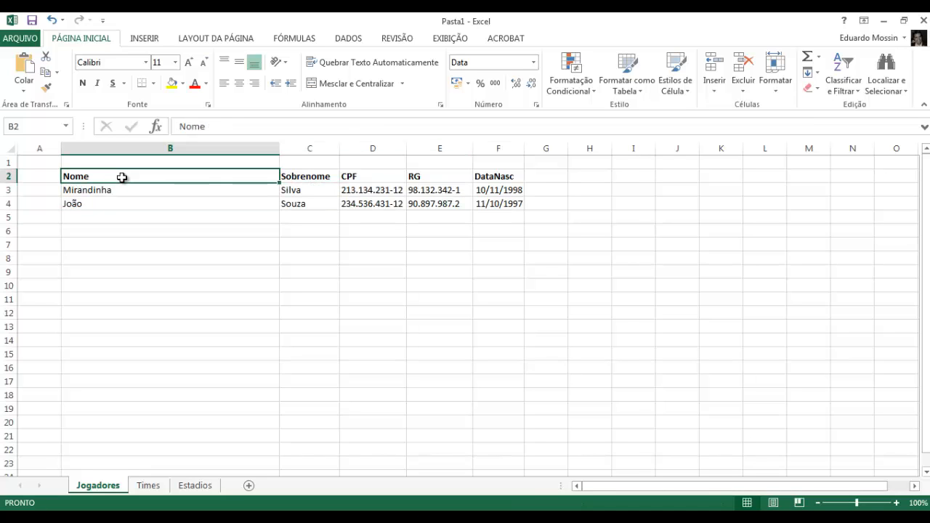
pyautogui.moveTo(284, 177); pyautogui.dragTo(488, 180)
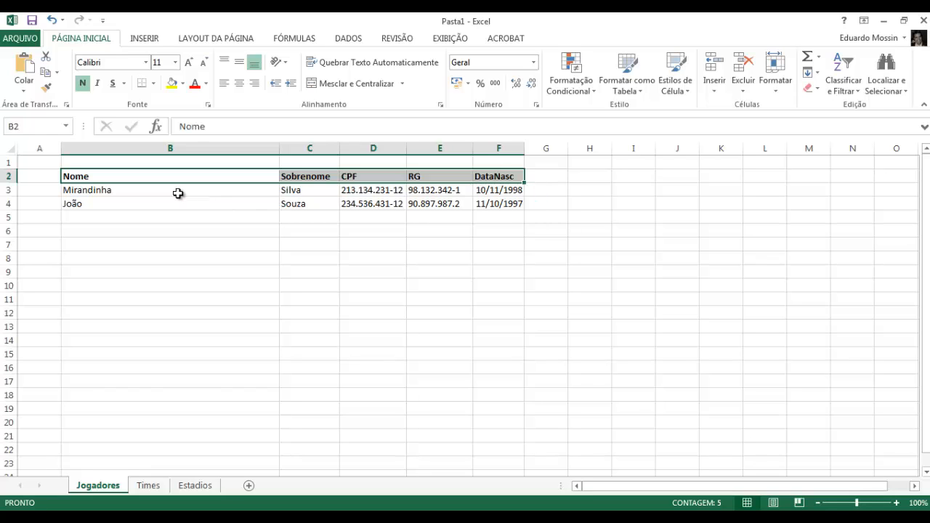
pyautogui.moveTo(178, 193); pyautogui.dragTo(502, 203)
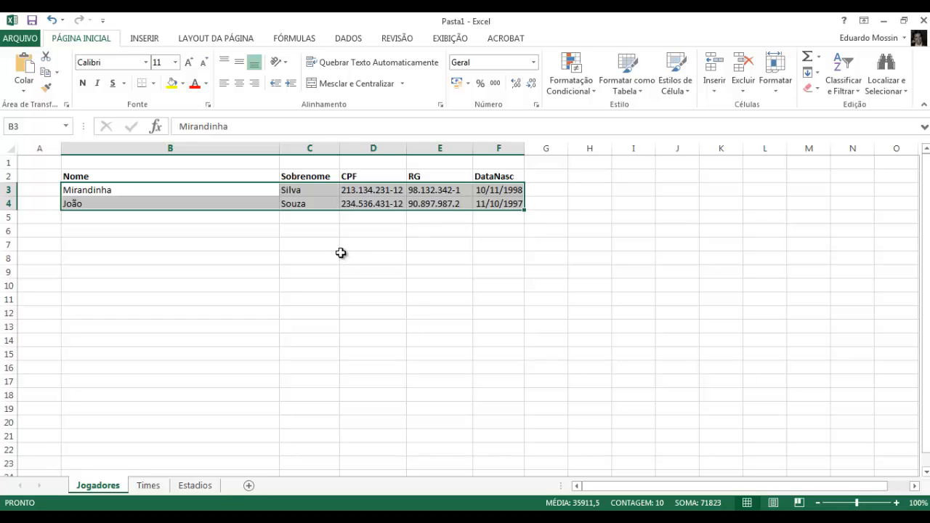
pyautogui.moveTo(173, 178); pyautogui.dragTo(510, 176)
pyautogui.click(380, 313)
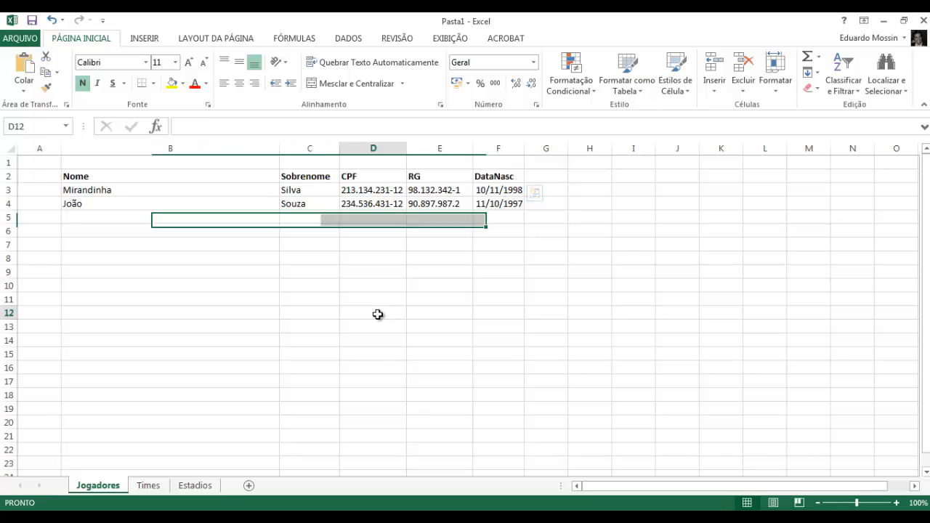
# - Examine the header rows of the Times and Estadios sheets, and return to the Jogadores sheet
pyautogui.click(157, 487)
pyautogui.moveTo(118, 178); pyautogui.dragTo(356, 177)
pyautogui.click(199, 489)
pyautogui.moveTo(74, 178); pyautogui.dragTo(186, 178)
pyautogui.click(148, 485)
pyautogui.click(106, 486)
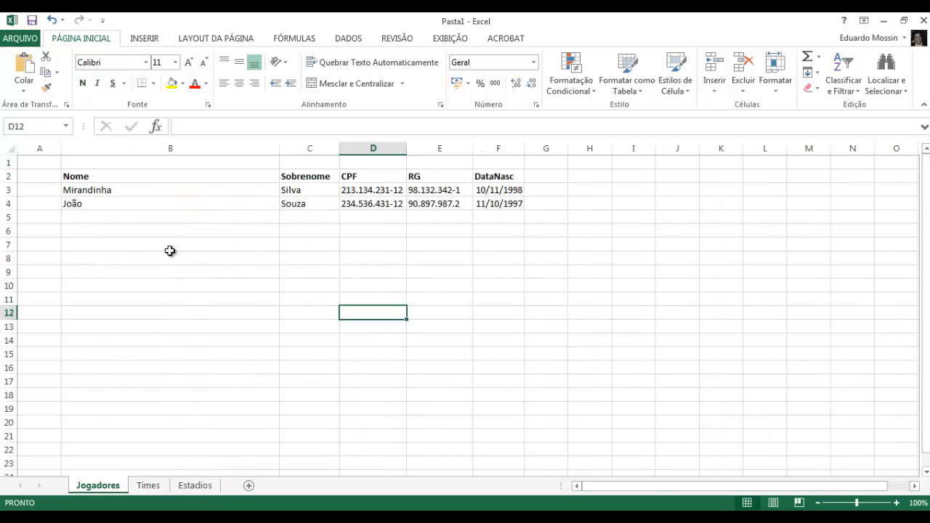
# - Add a Time field in G2 with Santos for the first player, and look over the header row B2:G2
pyautogui.click(556, 178)
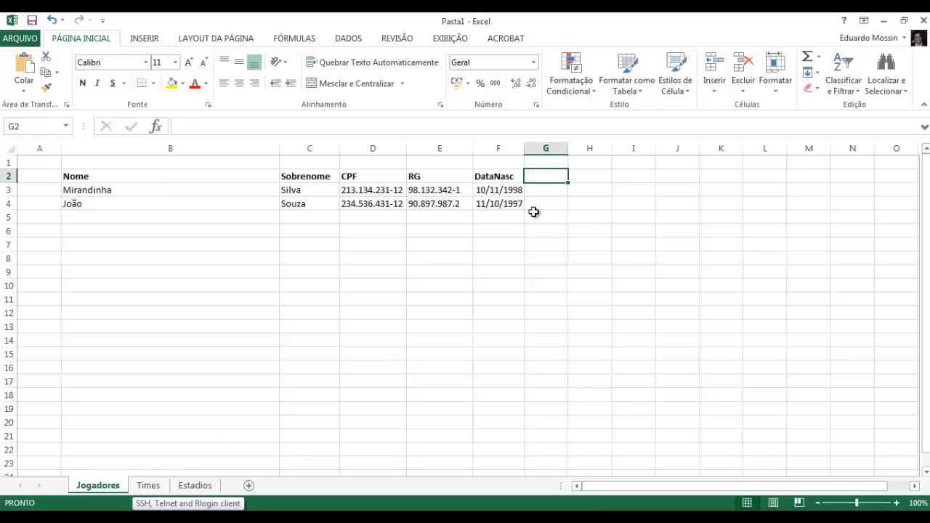
pyautogui.write('Time')
pyautogui.press('Tab')
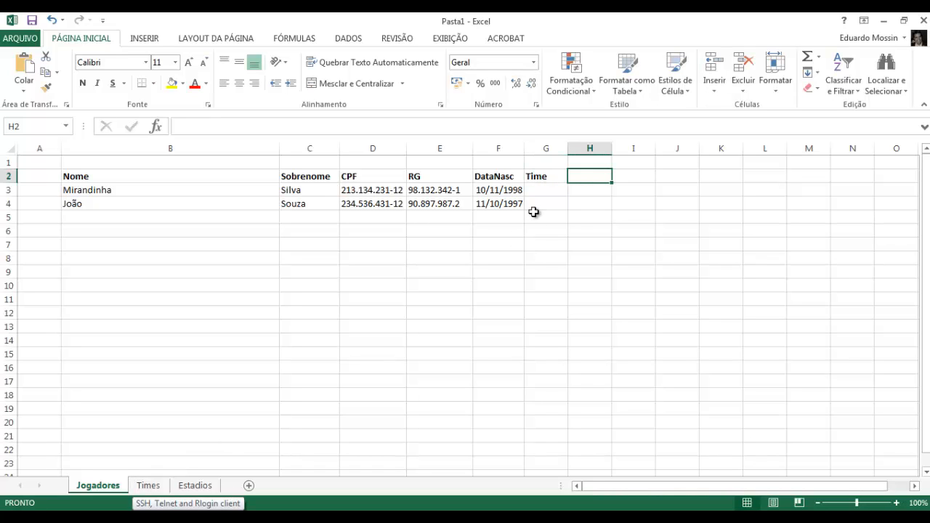
pyautogui.press('Return')
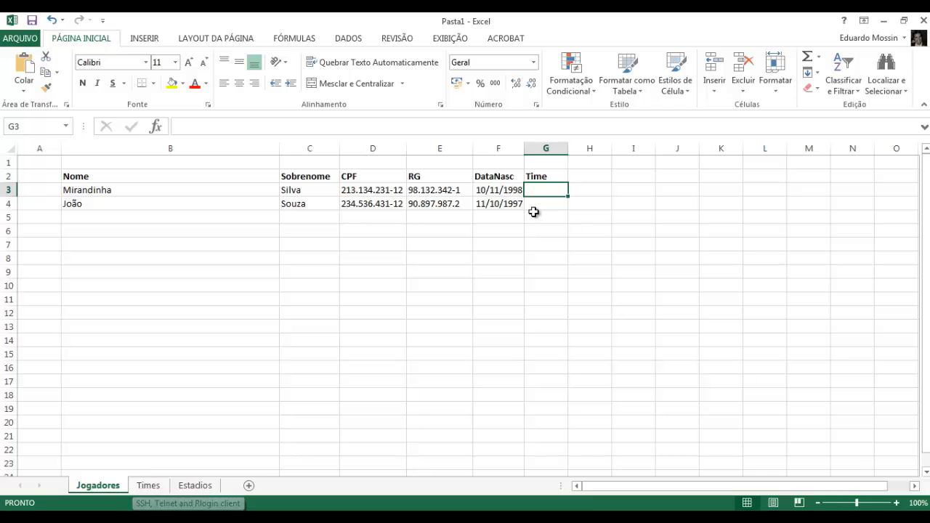
pyautogui.write('San')
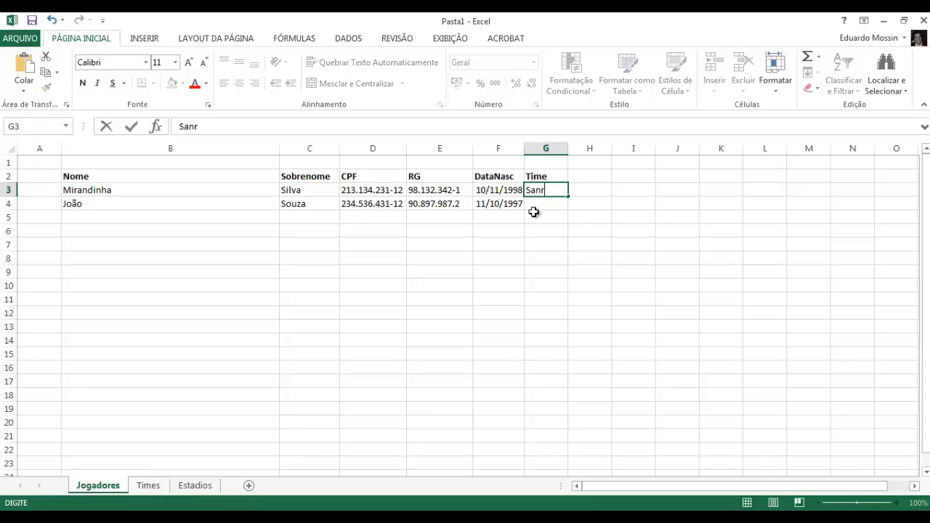
pyautogui.write('tos')
pyautogui.press('Return')
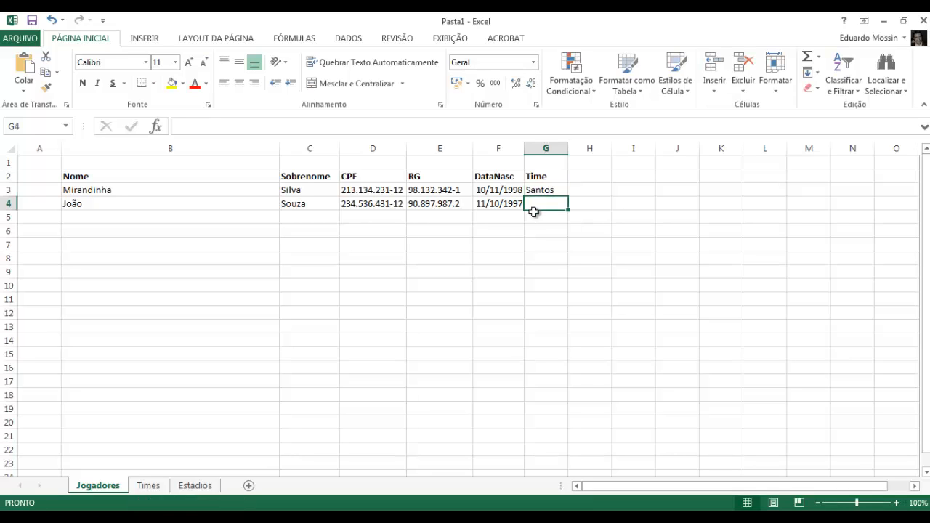
pyautogui.press('Up')
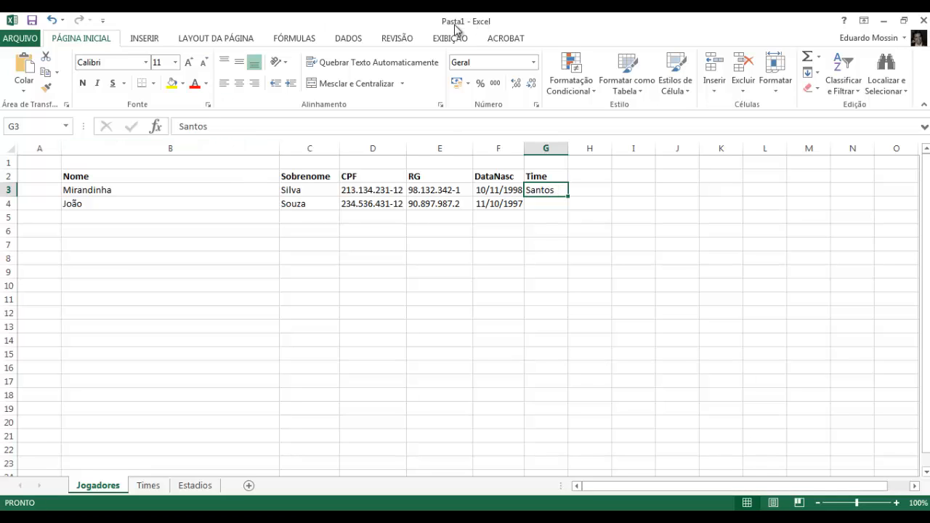
pyautogui.click(135, 175)
pyautogui.keyDown('shift'); pyautogui.click(537, 177); pyautogui.keyUp('shift')
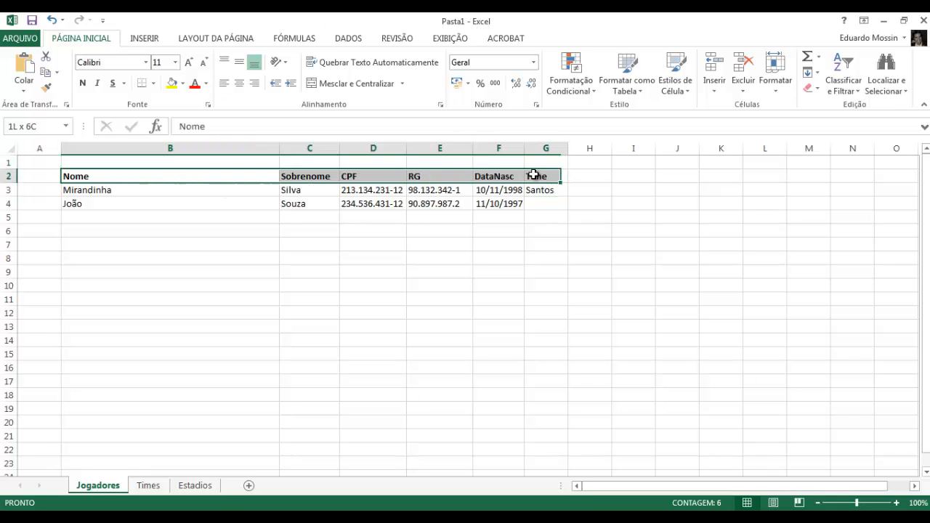
# - Add a DataFundTime header in H2 of the Jogadores sheet and widen column H to fit it
pyautogui.click(585, 178)
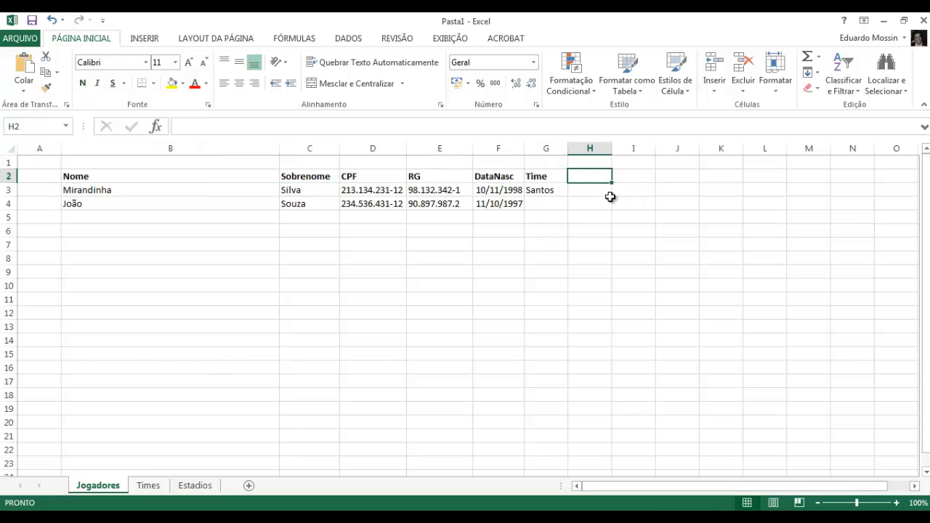
pyautogui.write('DataFund')
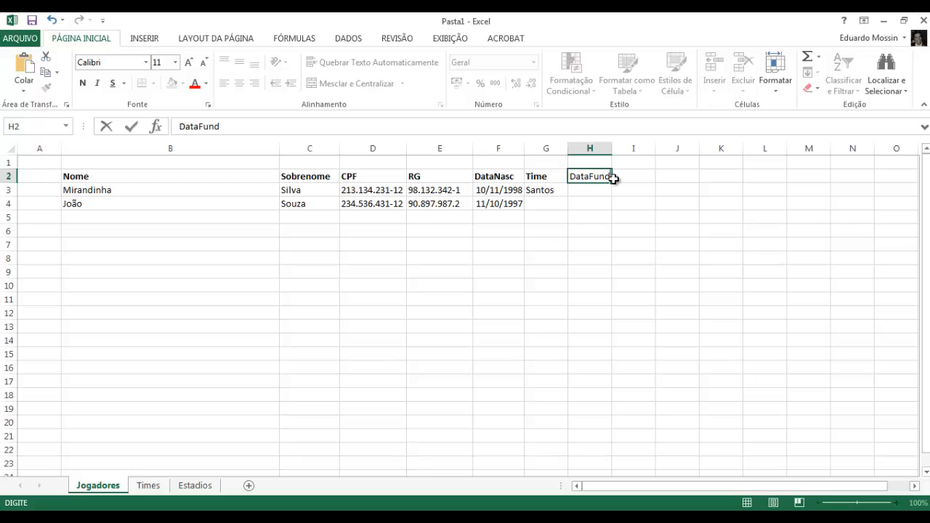
pyautogui.write('Time')
pyautogui.press('Return')
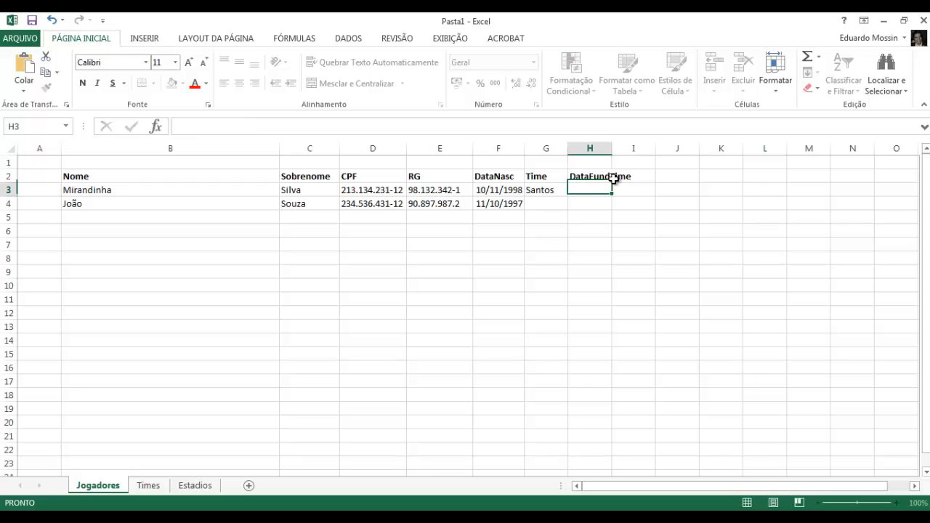
pyautogui.moveTo(612, 150); pyautogui.dragTo(645, 148)
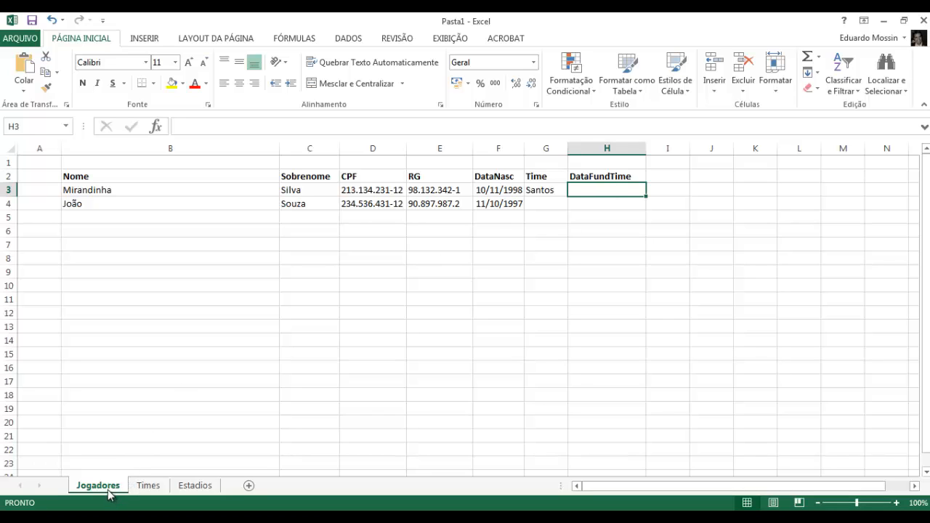
# - Clear the DataFundTime header from H2 and check the dataFundacao column E2:E6 in the Times sheet
pyautogui.click(628, 181)
pyautogui.press('Delete')
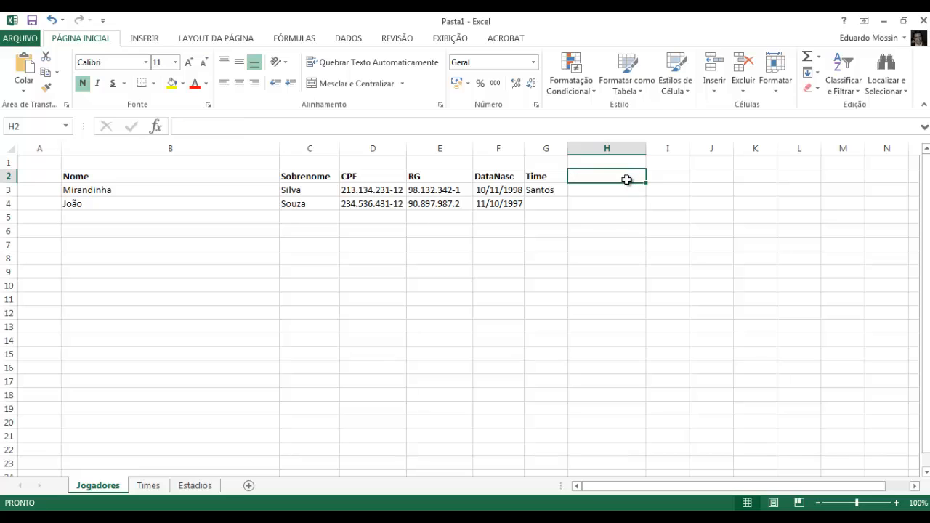
pyautogui.click(148, 486)
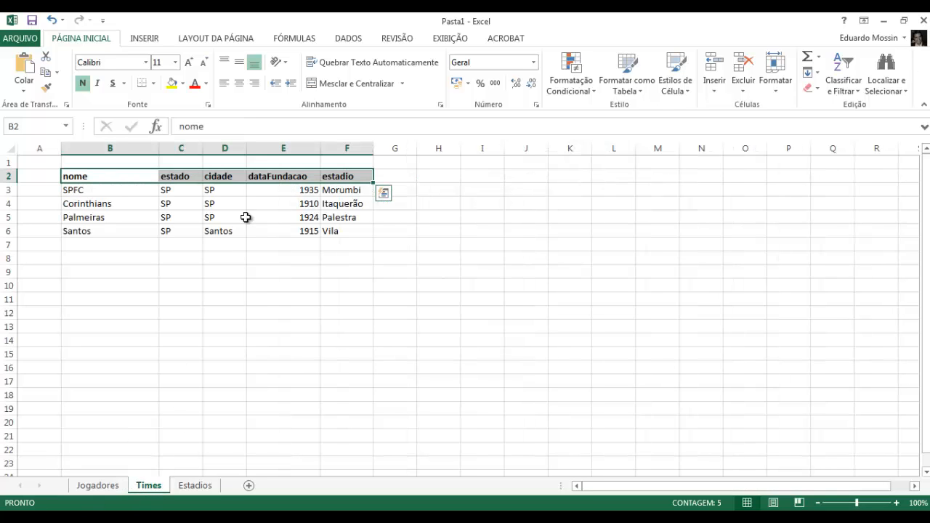
pyautogui.moveTo(289, 177); pyautogui.dragTo(298, 231)
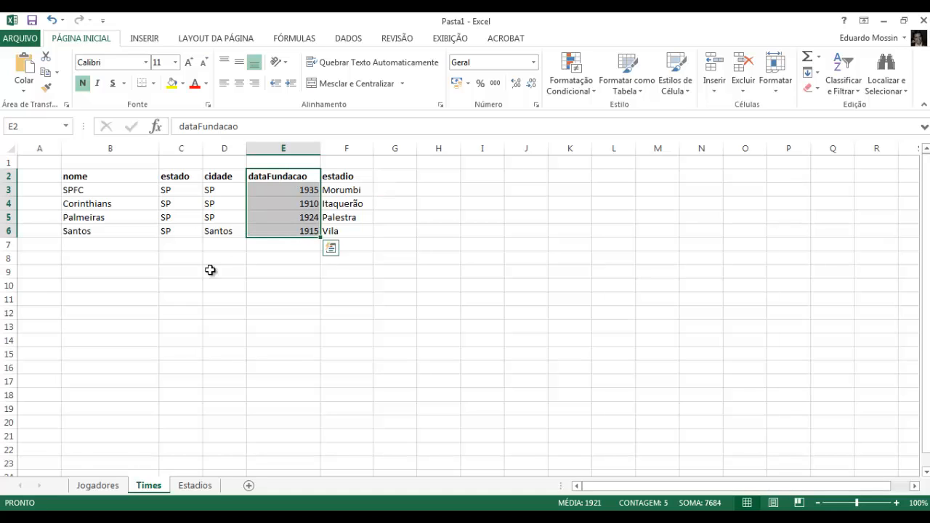
pyautogui.click(114, 489)
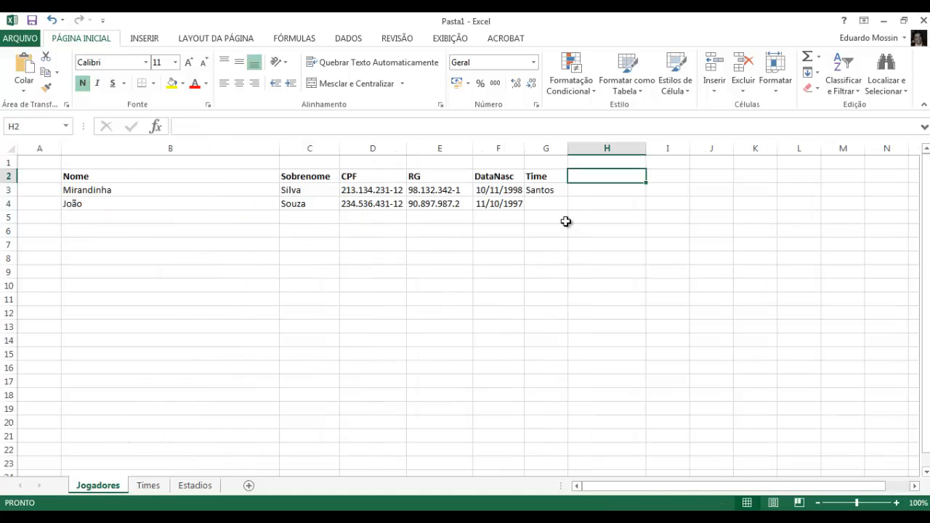
# - Restore the DataFundTime header in H2 of the Jogadores sheet, inspect its Time suffix, and clear the cell again
pyautogui.write('DataFundTime')
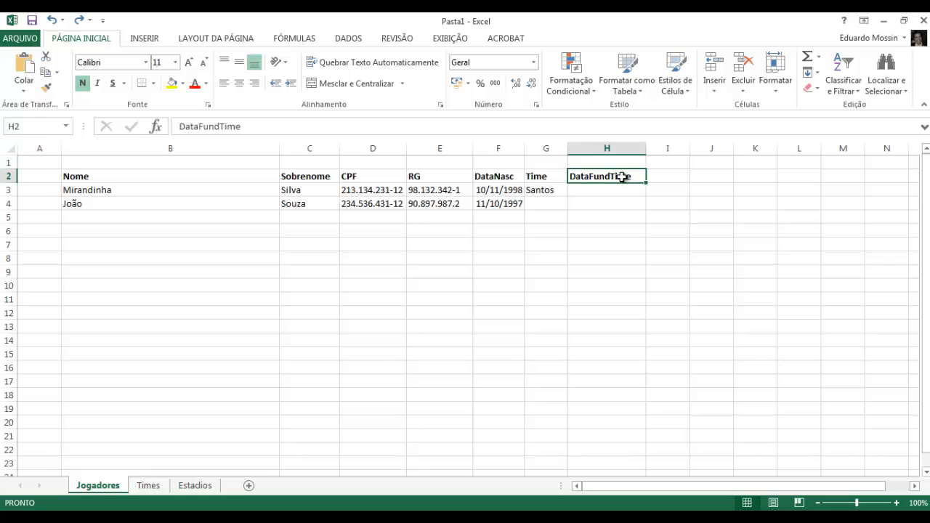
pyautogui.doubleClick(636, 176)
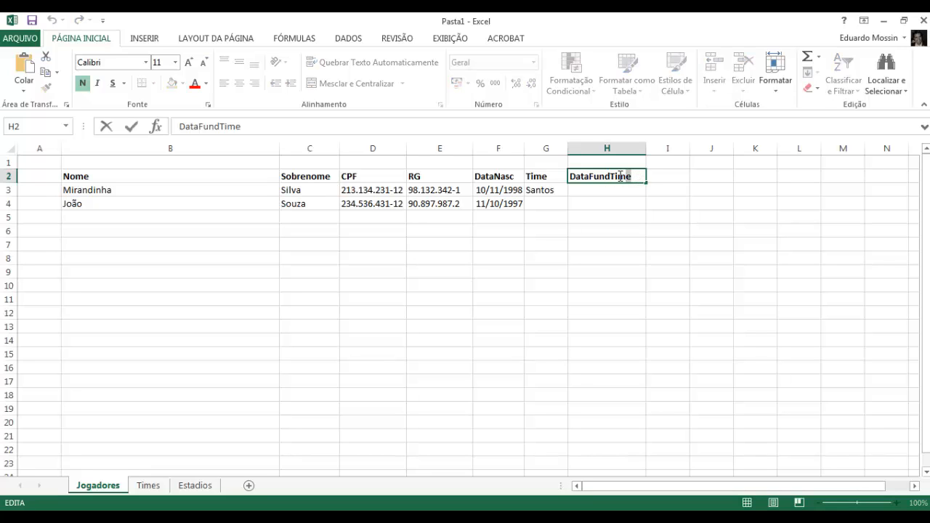
pyautogui.moveTo(632, 176); pyautogui.dragTo(613, 177)
pyautogui.click(610, 299)
pyautogui.click(615, 177)
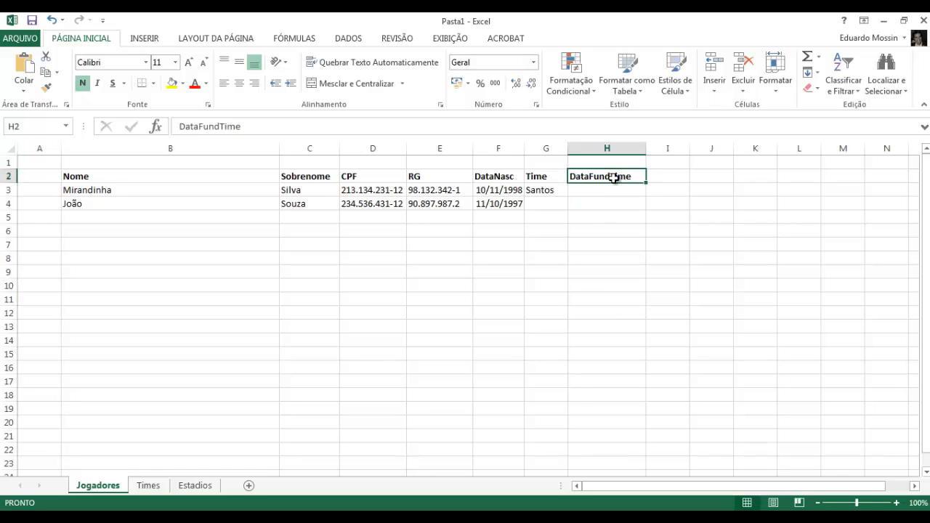
pyautogui.press('Delete')
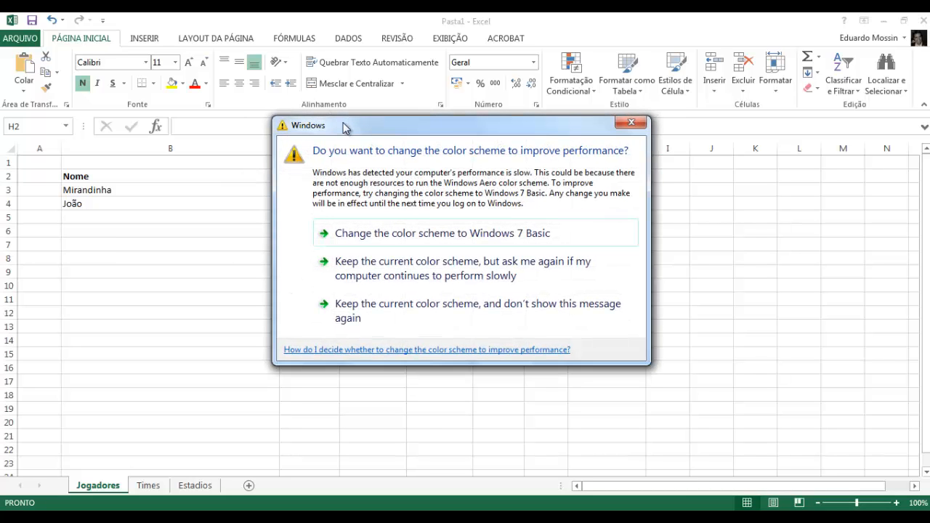
# - Move the Windows color scheme dialog out of the way and widen the DataNasc and Time columns
pyautogui.moveTo(342, 128); pyautogui.dragTo(391, 512)
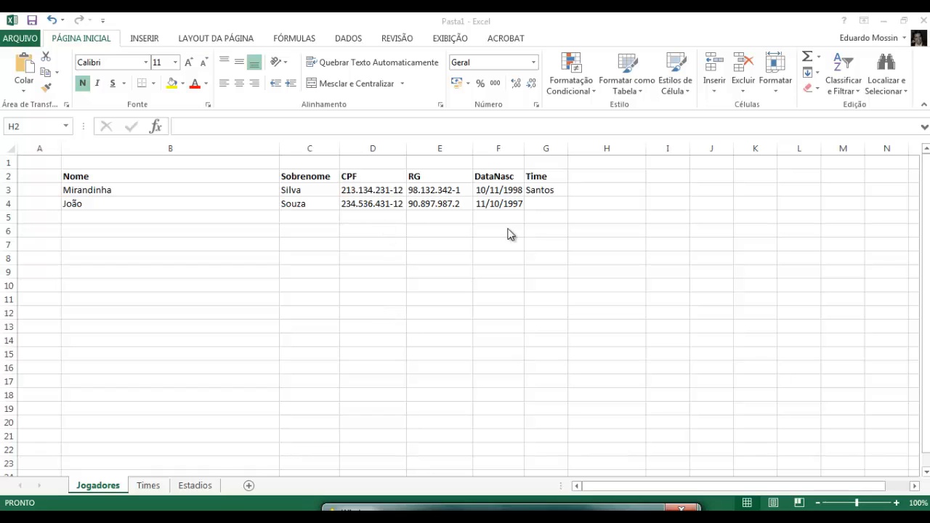
pyautogui.click(539, 177)
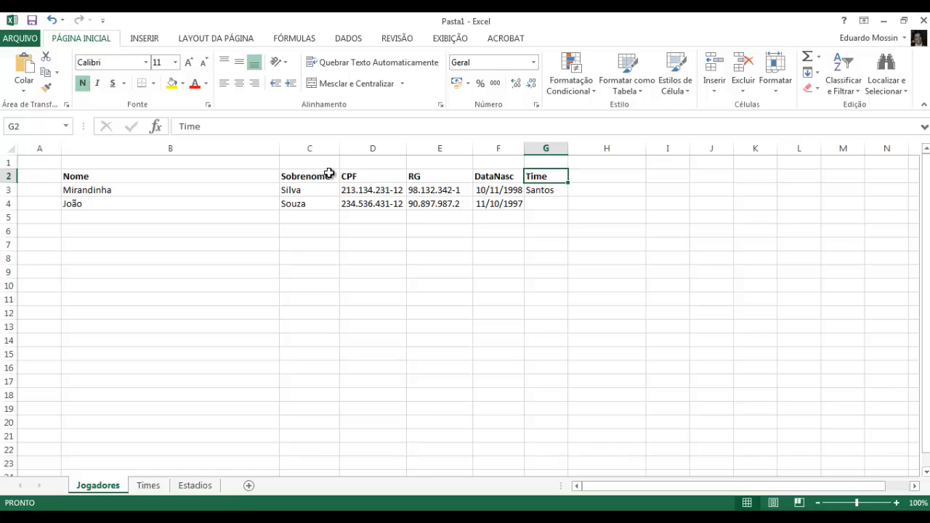
pyautogui.moveTo(524, 149); pyautogui.dragTo(601, 148)
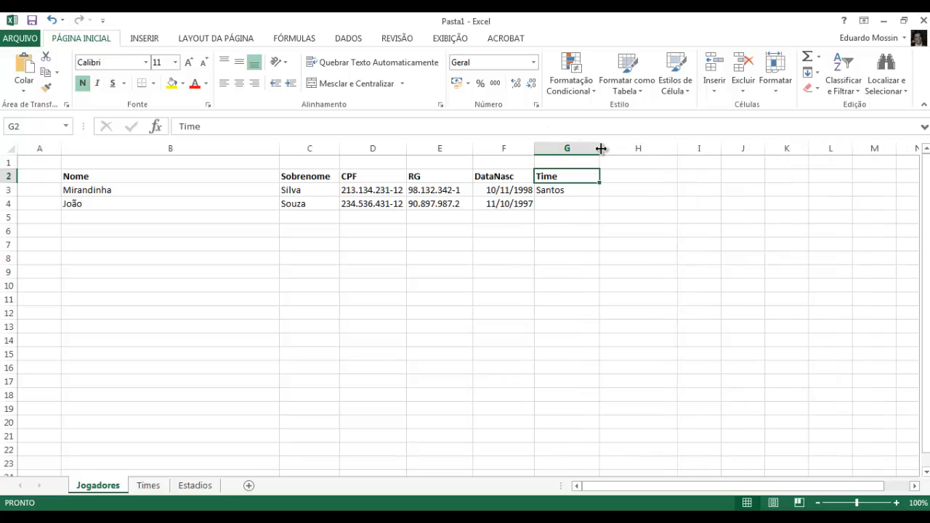
pyautogui.click(446, 225)
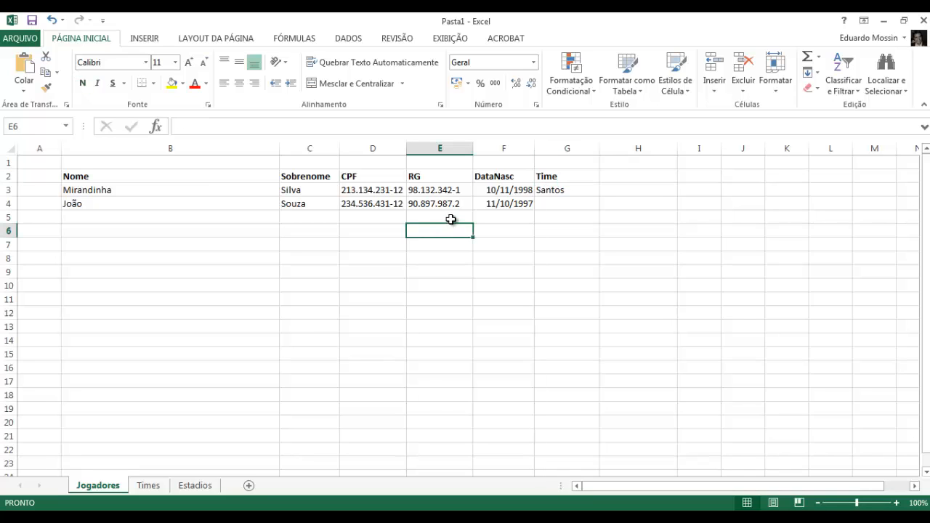
pyautogui.click(451, 216)
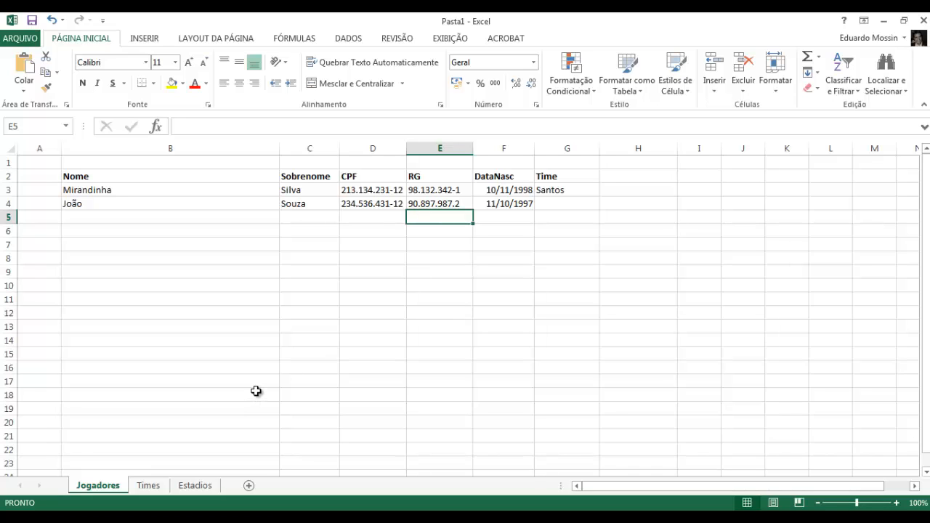
# - Review the Jogadores records B3:G4 and header row B2:G2, the Times header row, and the Estadios sheet
pyautogui.click(92, 191)
pyautogui.moveTo(875, 227); pyautogui.dragTo(582, 205)
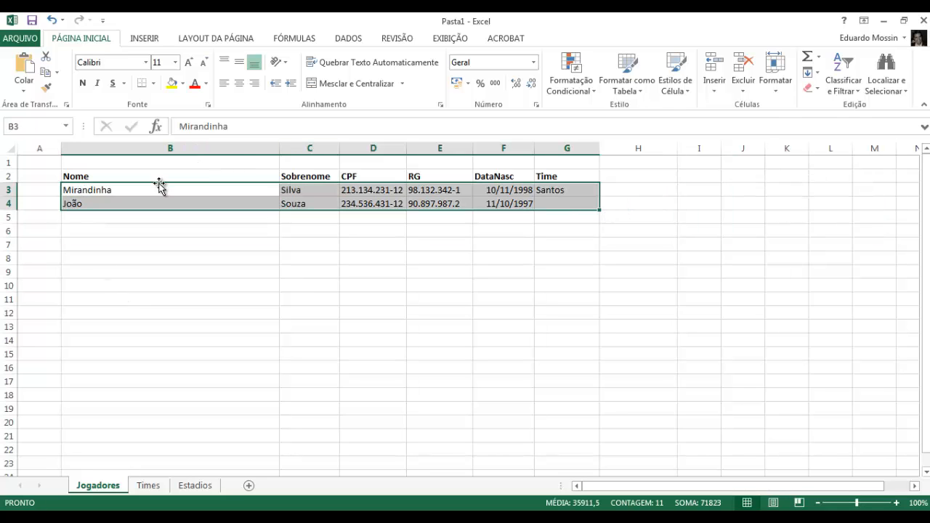
pyautogui.moveTo(162, 176); pyautogui.dragTo(564, 172)
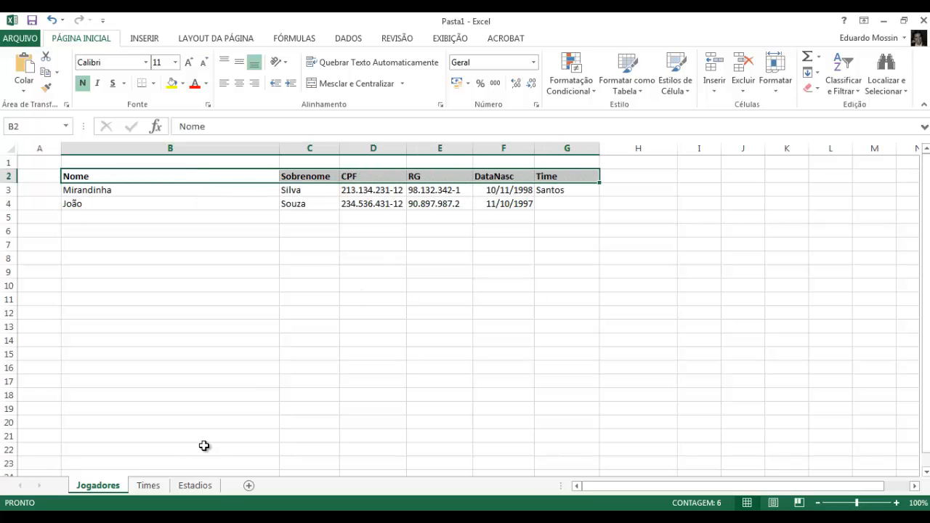
pyautogui.click(154, 488)
pyautogui.moveTo(110, 176); pyautogui.dragTo(341, 177)
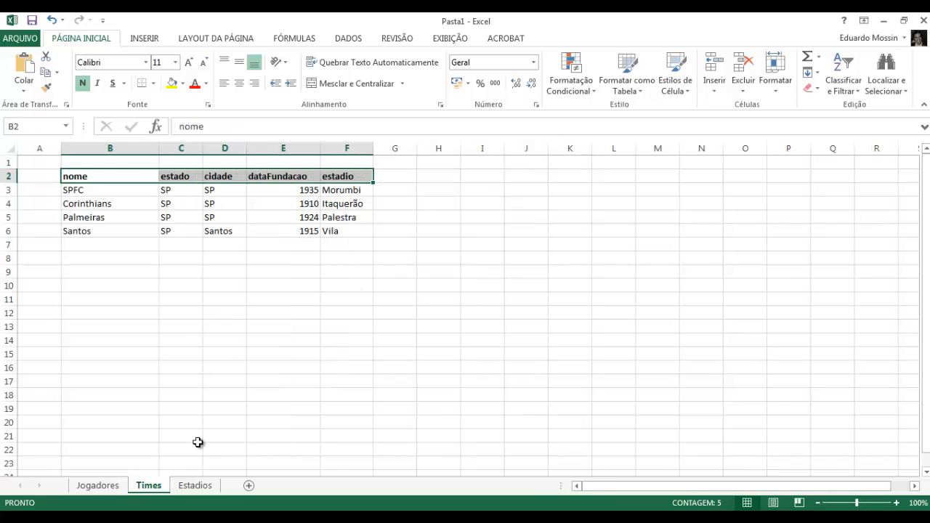
pyautogui.click(207, 487)
pyautogui.click(291, 205)
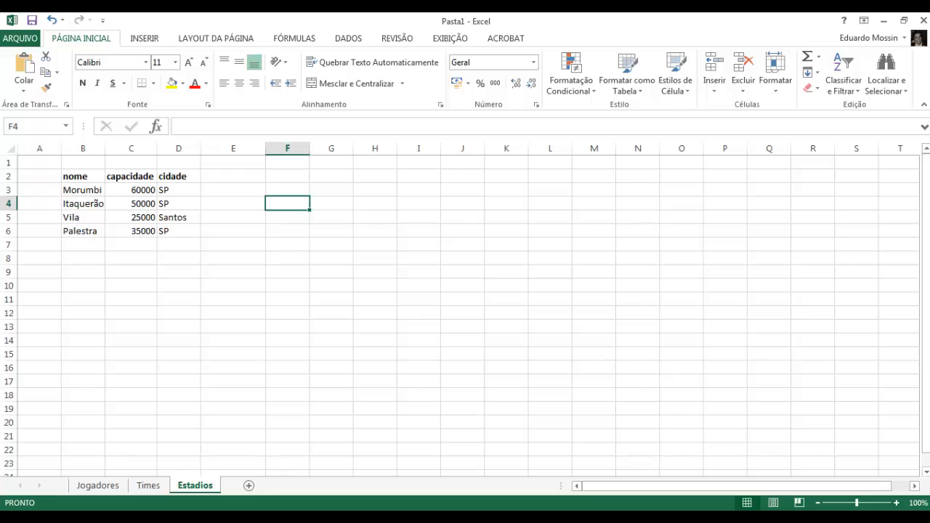
# - Launch MySQL Workbench 6.1 CE from the installed Windows programs
pyautogui.press('super')
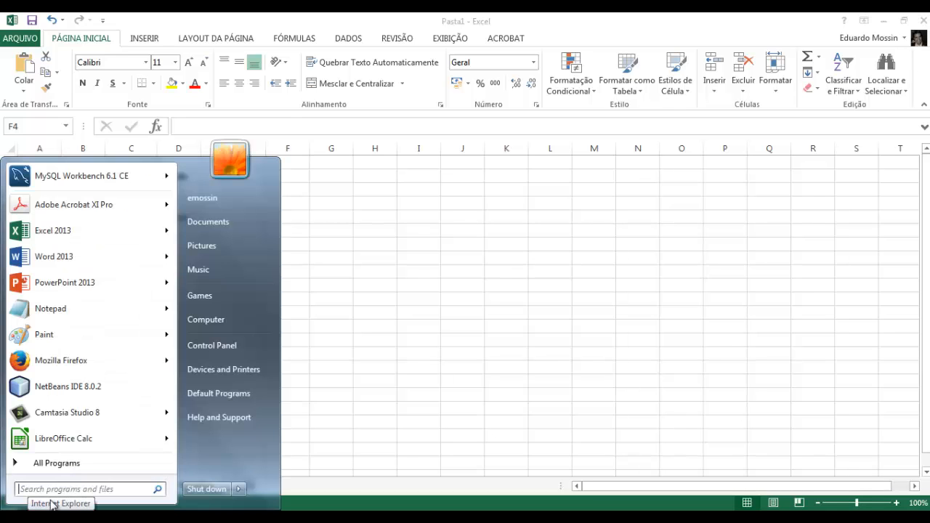
pyautogui.click(65, 489)
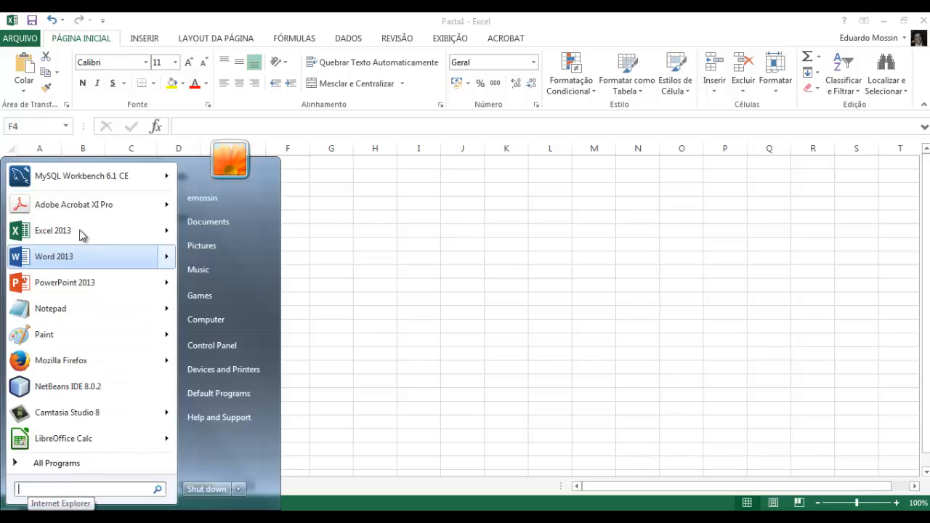
pyautogui.moveTo(72, 178)
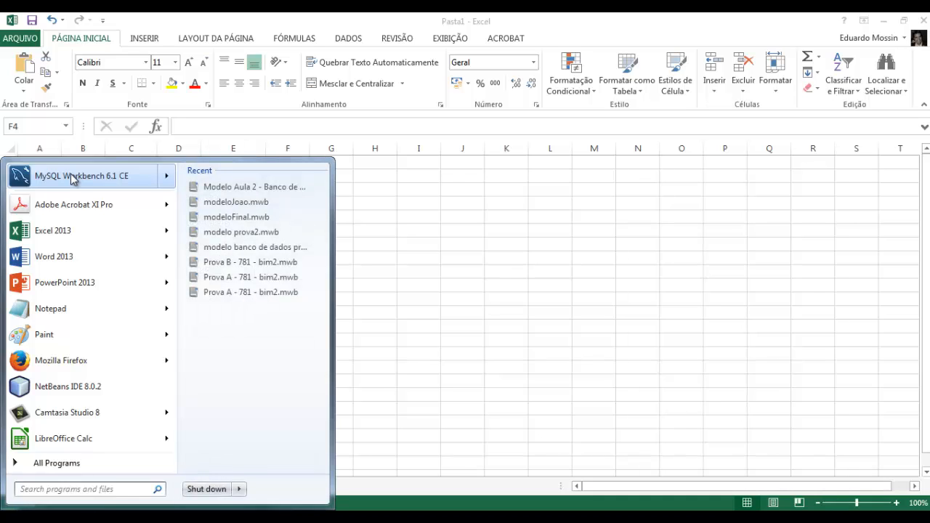
pyautogui.click(473, 427)
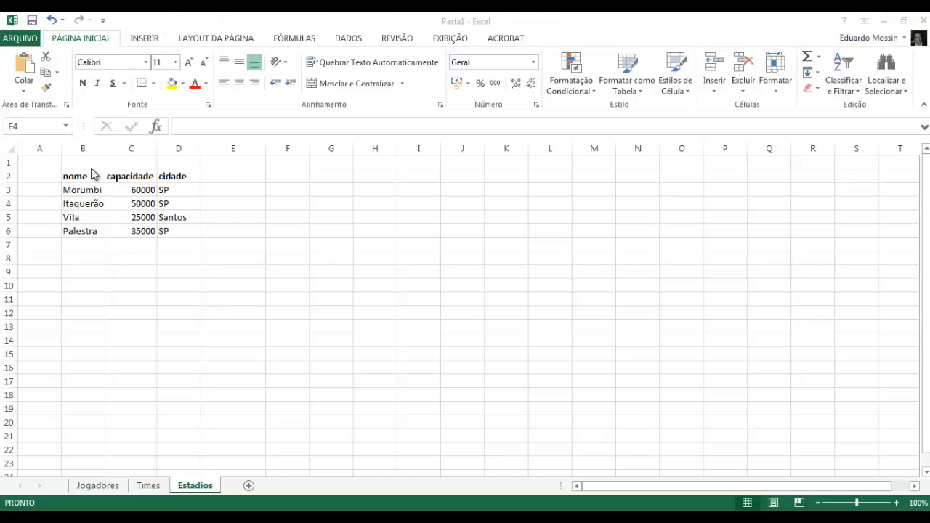
# - Clear the Estadios records in B3:D6 to show only the headers in B2:D2, and undo the deletion
pyautogui.moveTo(91, 176); pyautogui.dragTo(179, 176)
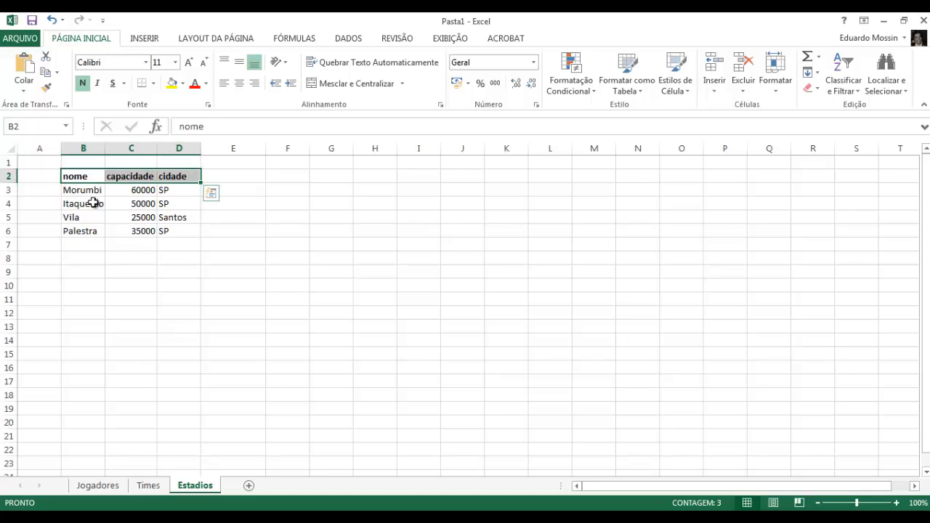
pyautogui.moveTo(90, 191); pyautogui.dragTo(185, 234)
pyautogui.press('Delete')
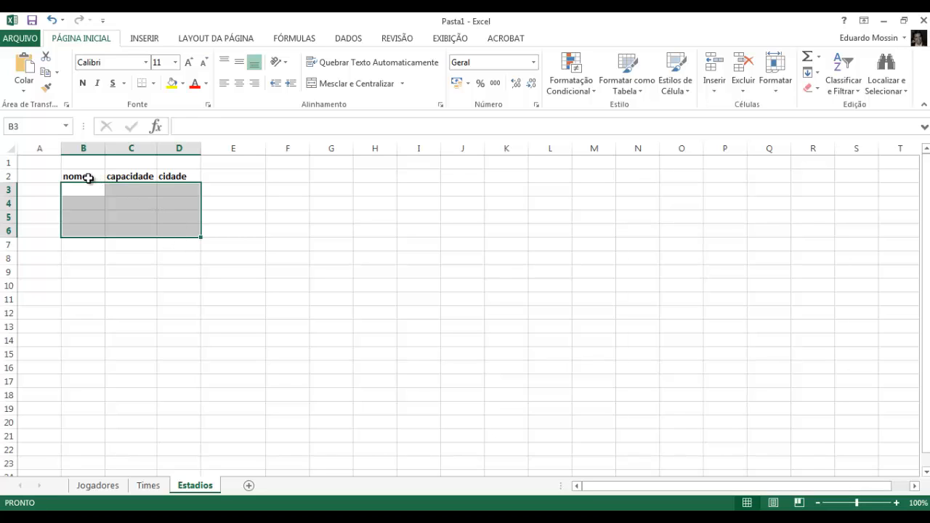
pyautogui.moveTo(88, 179); pyautogui.dragTo(180, 177)
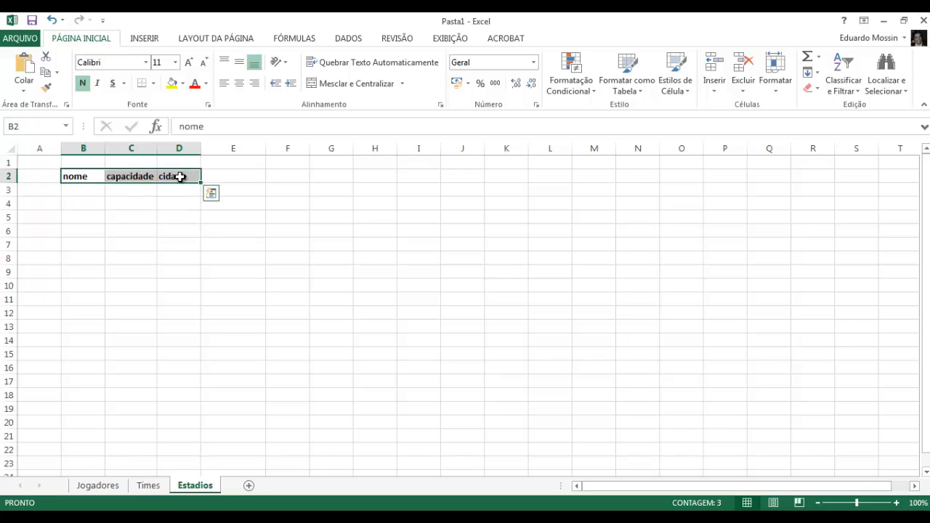
pyautogui.hotkey('ctrl', 'z')
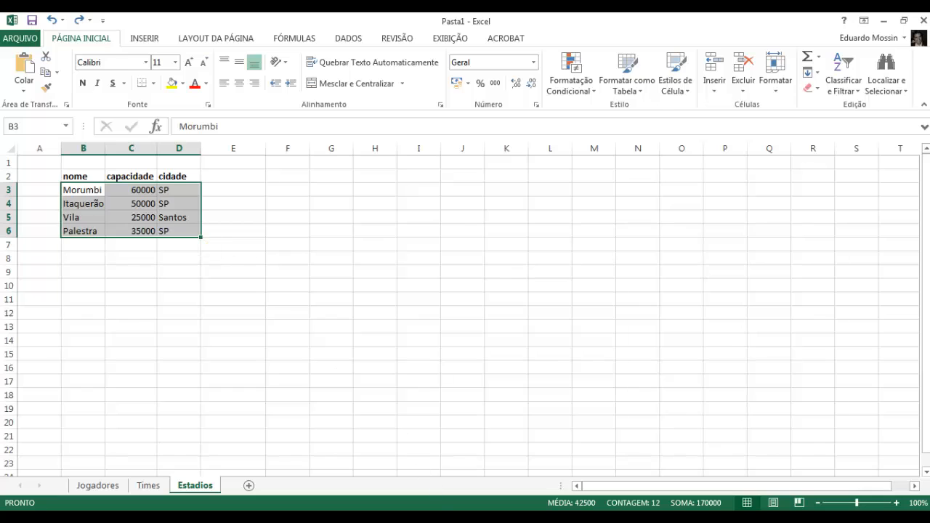
# - Switch to MySQL Workbench, create a new model and add an EER diagram to it
pyautogui.hotkey('alt', 'Tab')
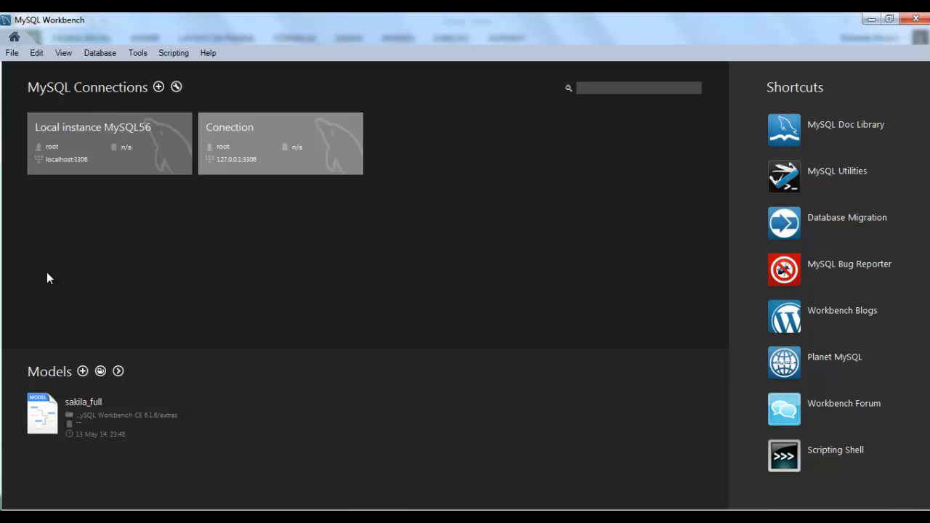
pyautogui.click(82, 372)
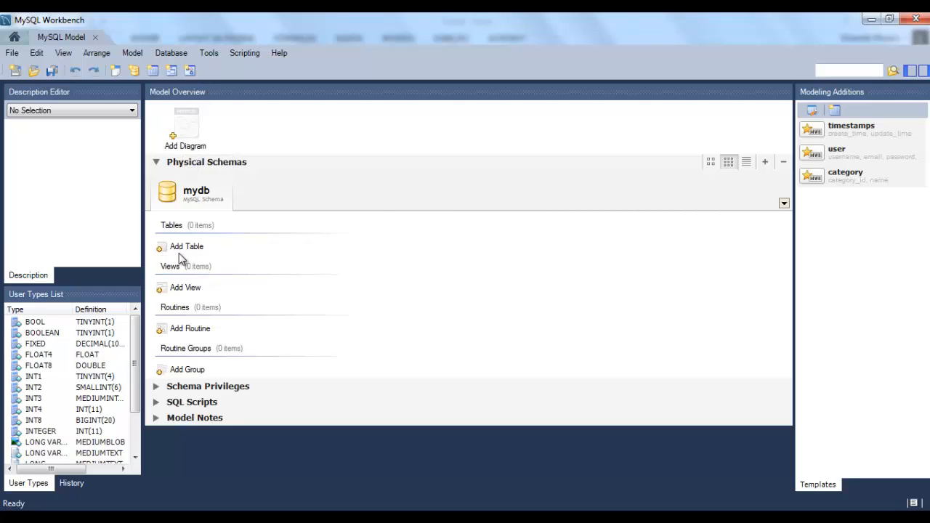
pyautogui.click(191, 135)
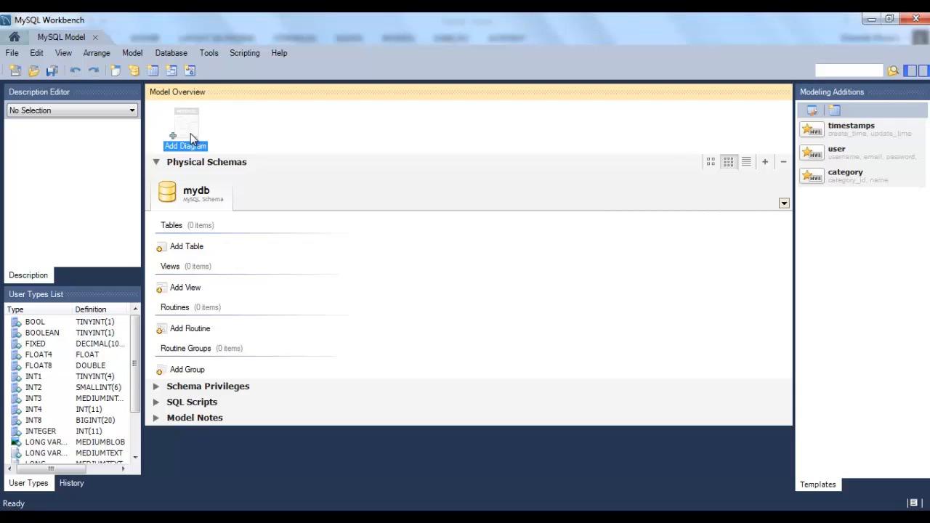
pyautogui.doubleClick(191, 137)
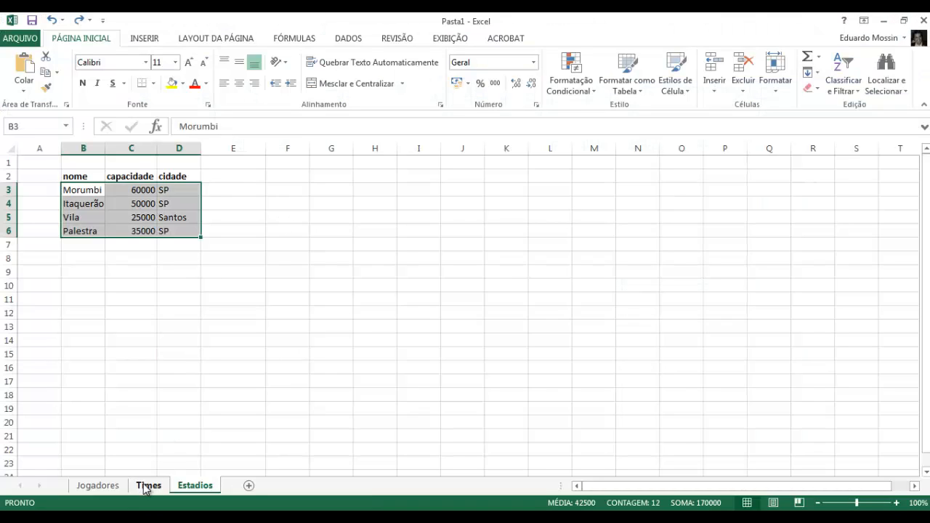
# - Switch to Excel and examine the Times records in B3:F6, the team names in B3:B6 and the Jogadores Time column G2:G4
pyautogui.click(108, 486)
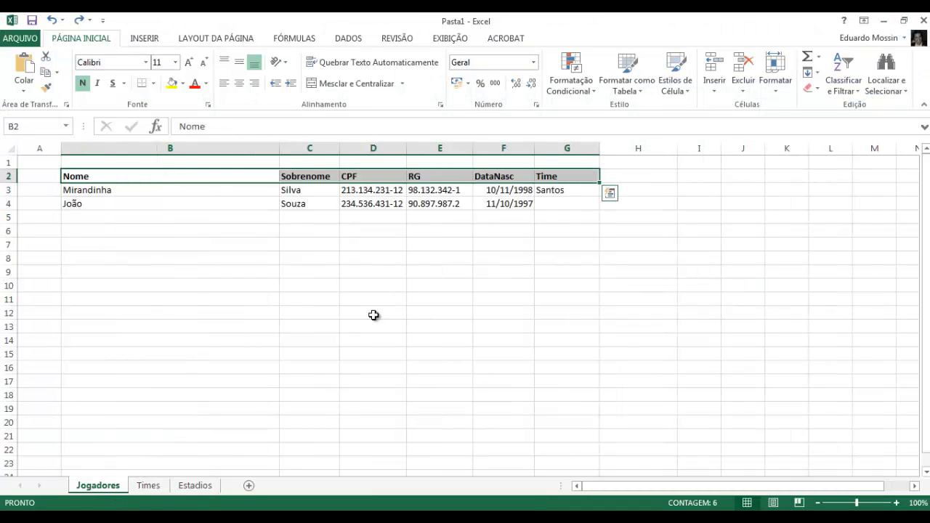
pyautogui.click(552, 178)
pyautogui.click(148, 485)
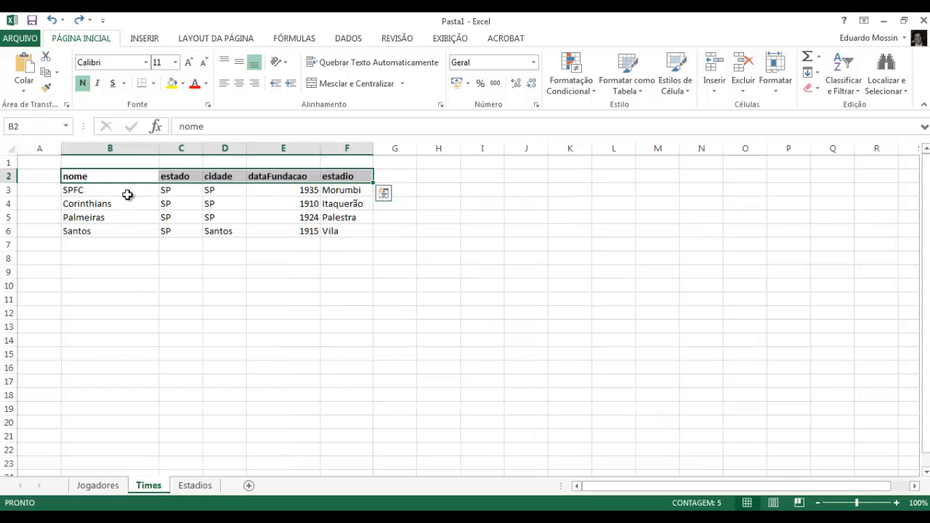
pyautogui.moveTo(112, 190); pyautogui.dragTo(332, 229)
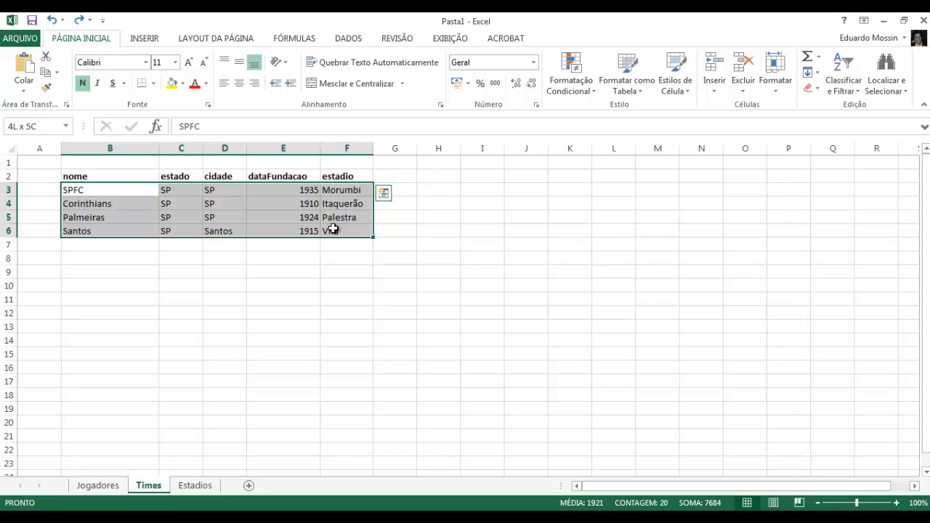
pyautogui.moveTo(125, 192); pyautogui.dragTo(129, 224)
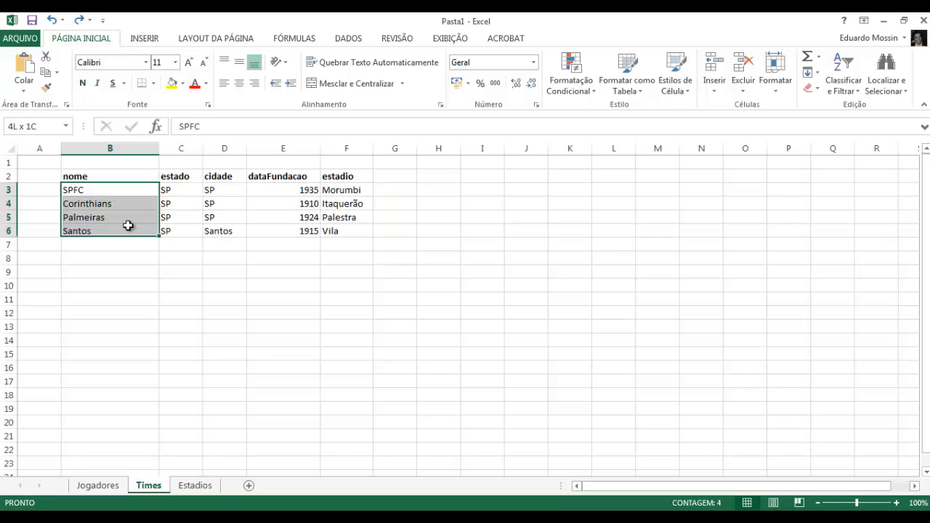
pyautogui.click(102, 487)
pyautogui.moveTo(546, 177); pyautogui.dragTo(559, 208)
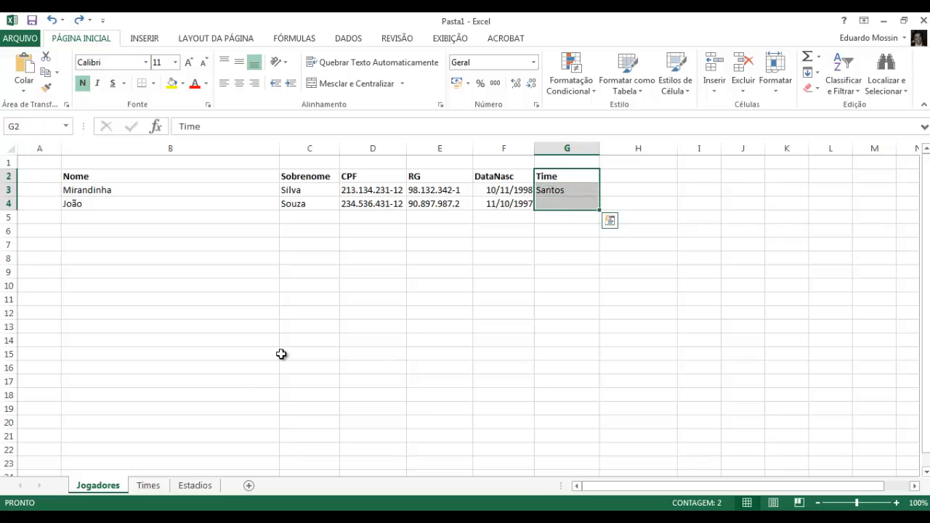
# - Alternate between the Jogadores and Times sheets to compare the team in G3 with the team names in B3:B6
pyautogui.click(148, 487)
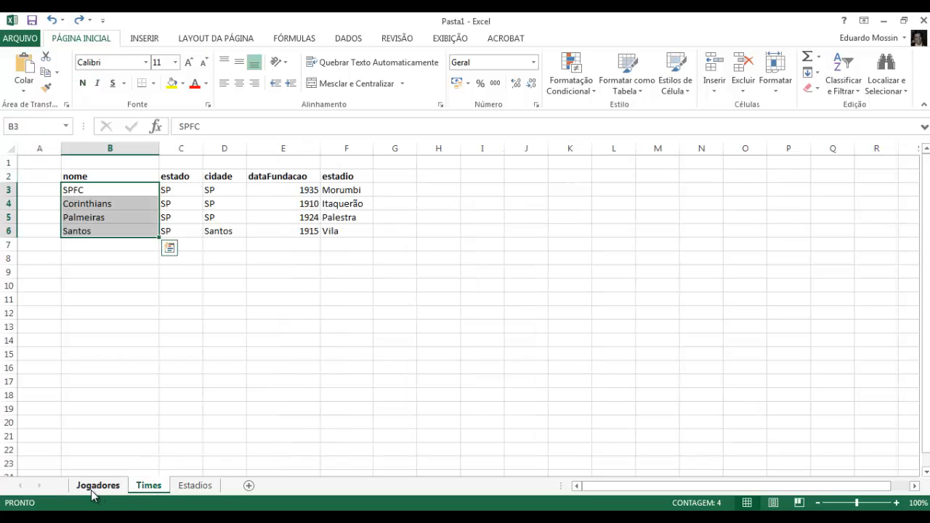
pyautogui.click(93, 488)
pyautogui.click(147, 487)
pyautogui.click(95, 488)
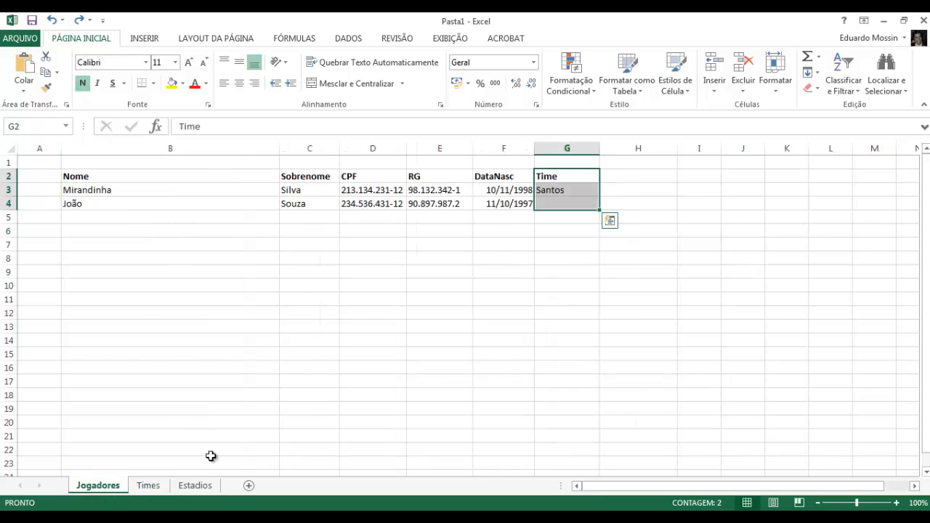
pyautogui.click(148, 486)
pyautogui.click(102, 487)
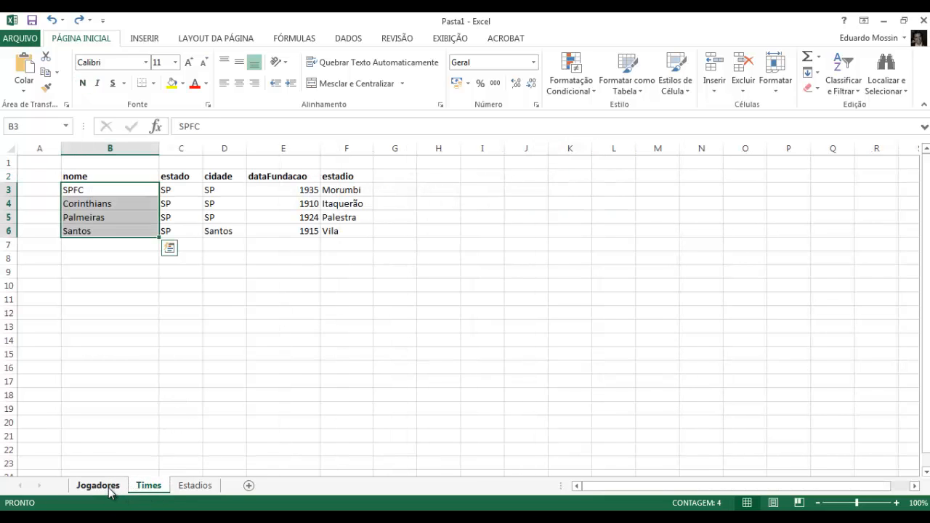
pyautogui.click(560, 191)
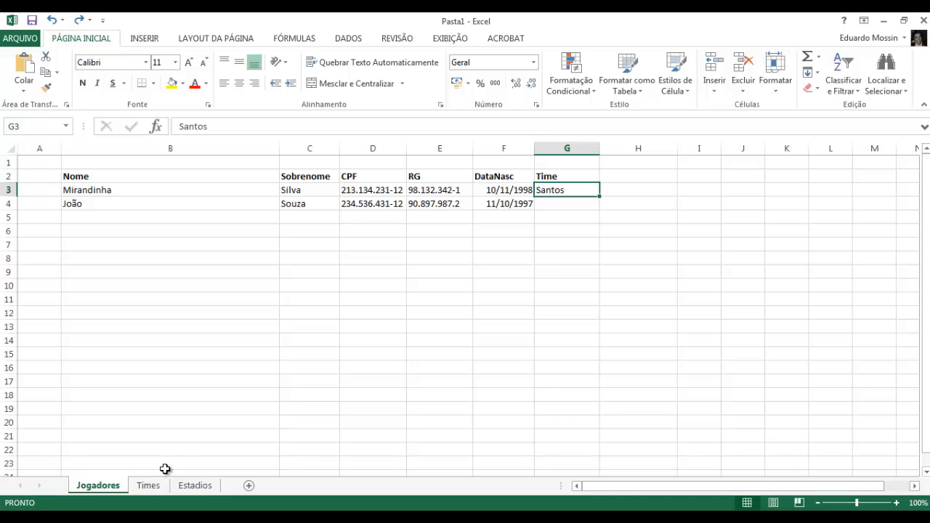
pyautogui.click(150, 486)
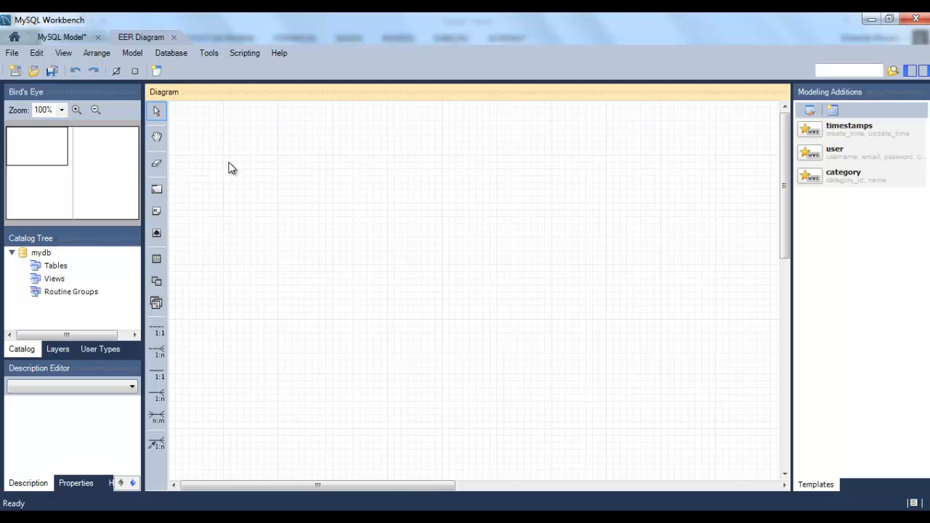
# - Switch to MySQL Workbench and place a new table near the upper-left of the EER diagram canvas
pyautogui.click(156, 331)
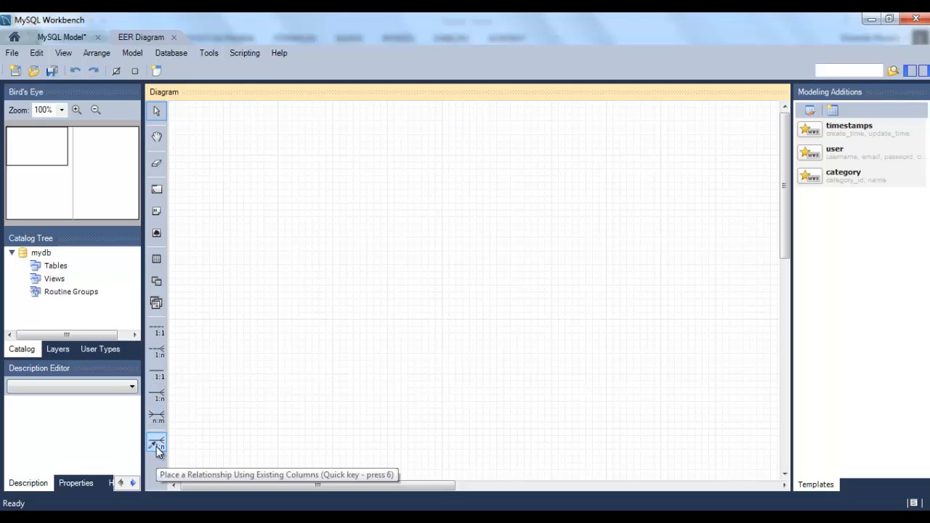
pyautogui.click(157, 259)
pyautogui.click(237, 163)
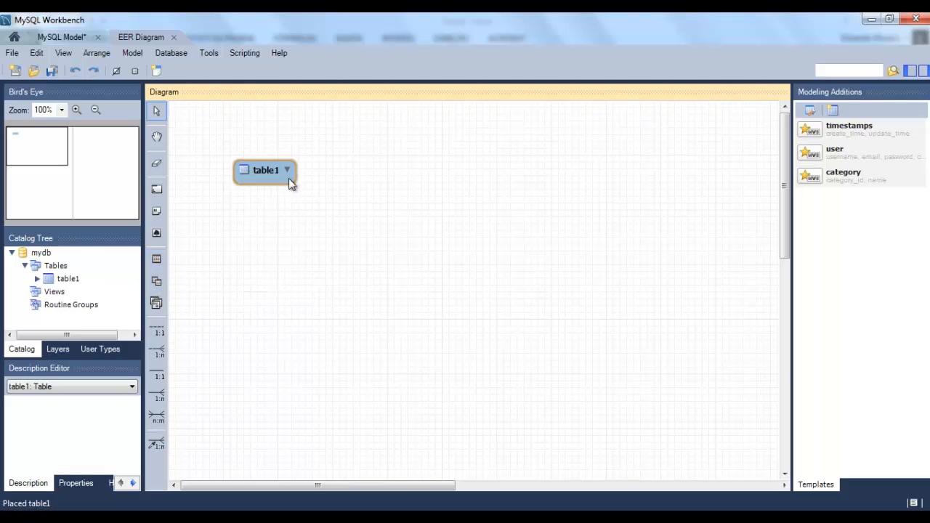
pyautogui.click(345, 252)
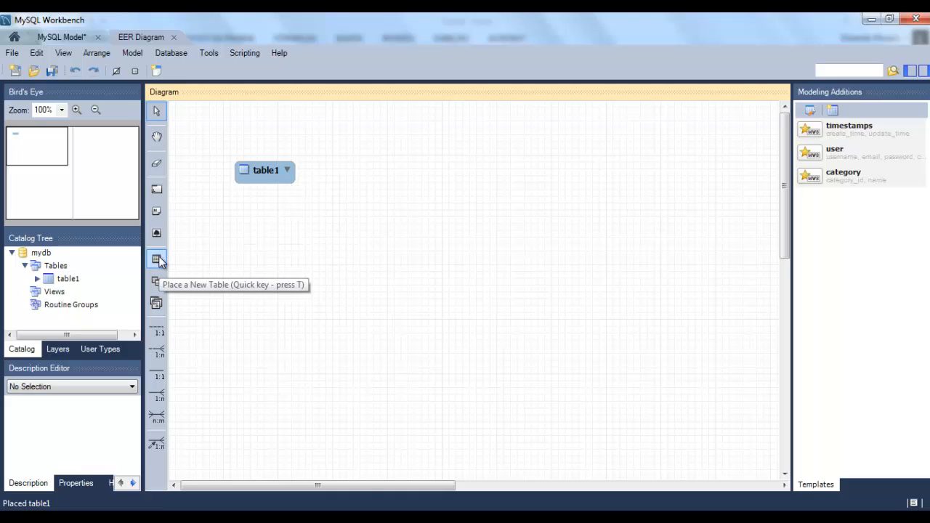
# - Enlarge table1 on the EER diagram and move it closer to the canvas's upper-left corner
pyautogui.click(266, 172)
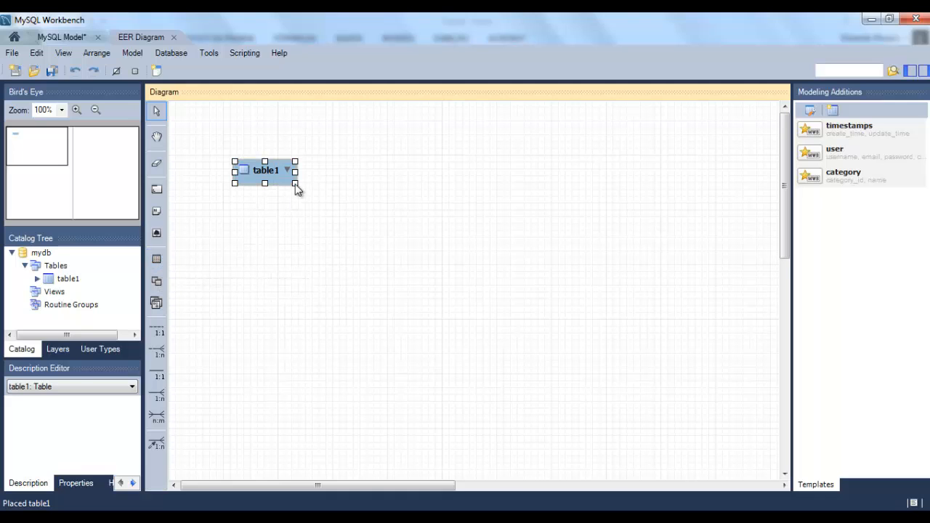
pyautogui.moveTo(296, 186); pyautogui.dragTo(361, 311)
pyautogui.moveTo(295, 170); pyautogui.dragTo(267, 128)
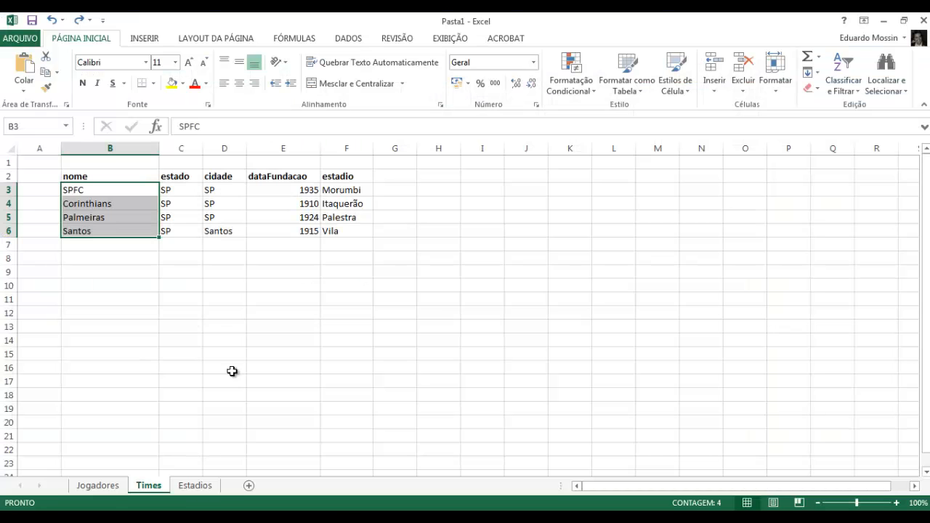
# - Open the Jogadores sheet and review its column headers from Nome through Time
pyautogui.click(107, 486)
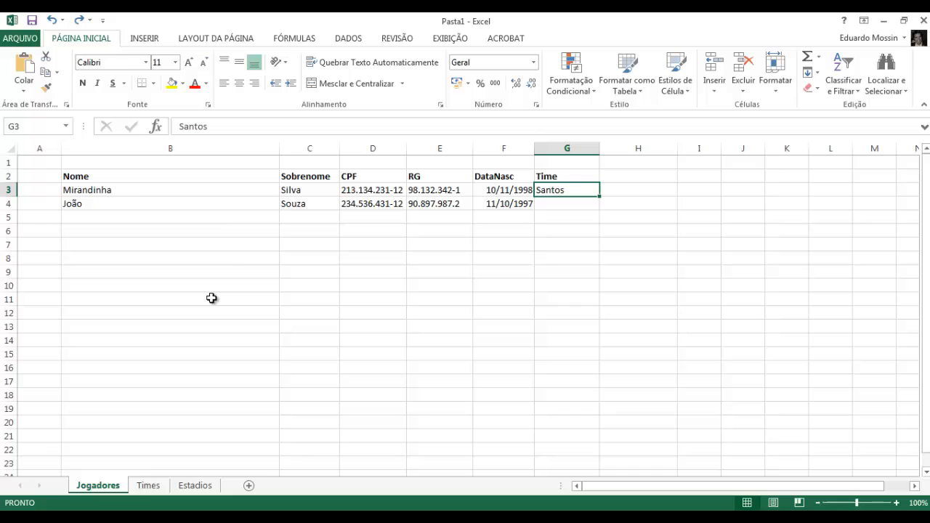
pyautogui.click(140, 176)
pyautogui.click(319, 176)
pyautogui.click(385, 176)
pyautogui.click(451, 175)
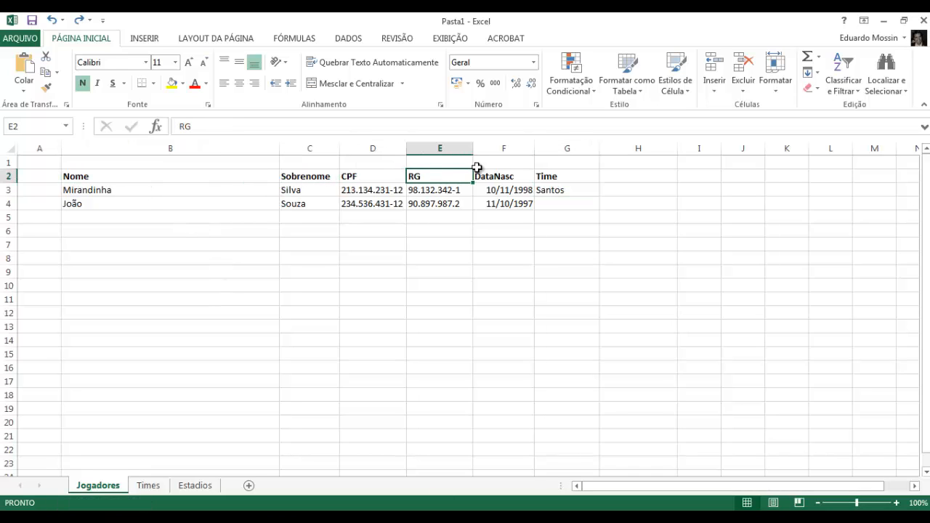
pyautogui.click(499, 176)
pyautogui.click(546, 177)
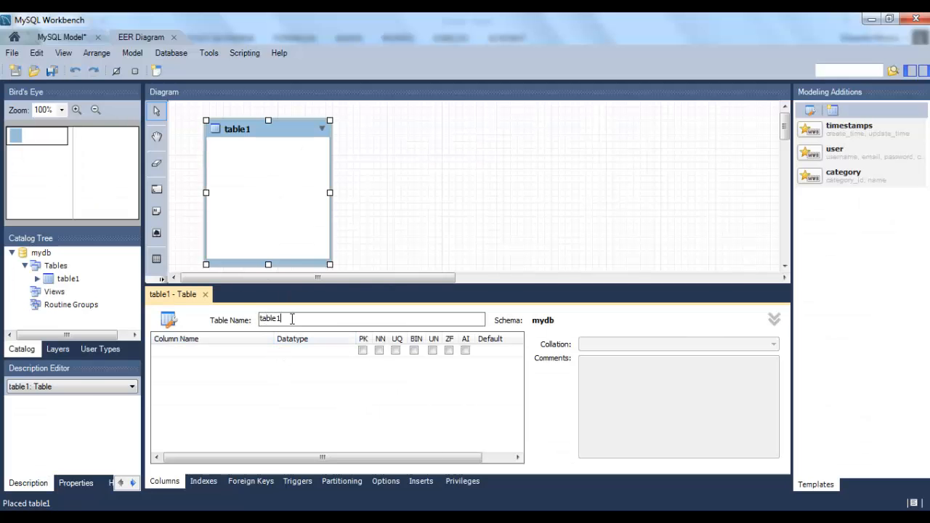
# - Switch to MySQL Workbench and rename the new table1 as Jogadores
pyautogui.press('BackSpace')
pyautogui.press('BackSpace')
pyautogui.press('BackSpace')
pyautogui.press('BackSpace')
pyautogui.press('BackSpace')
pyautogui.press('BackSpace')
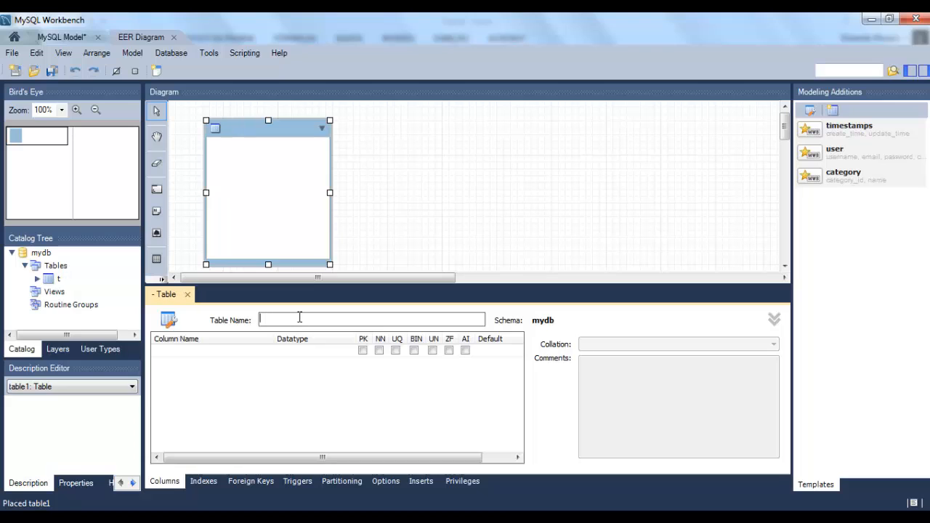
pyautogui.write('Jogador')
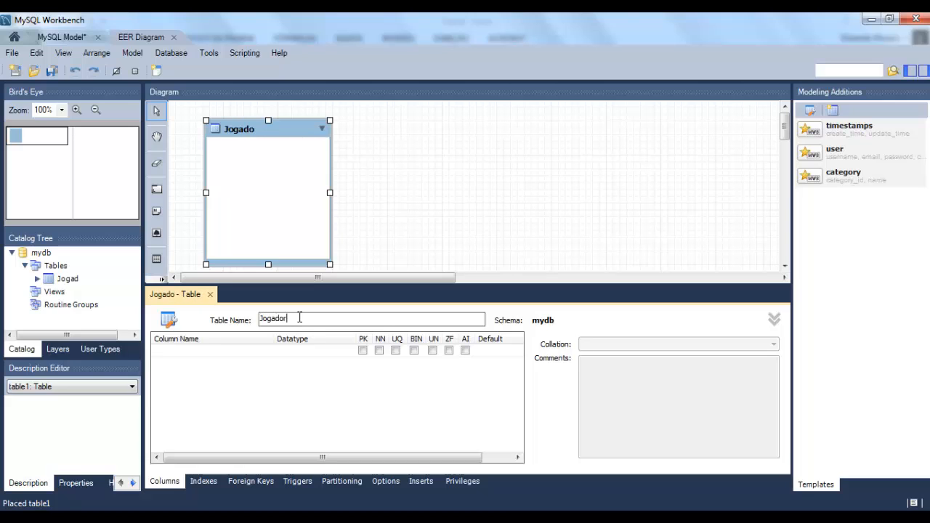
pyautogui.write('es')
# - Add a first column named nome to the Jogadores table and open its datatype for editing
pyautogui.click(207, 352)
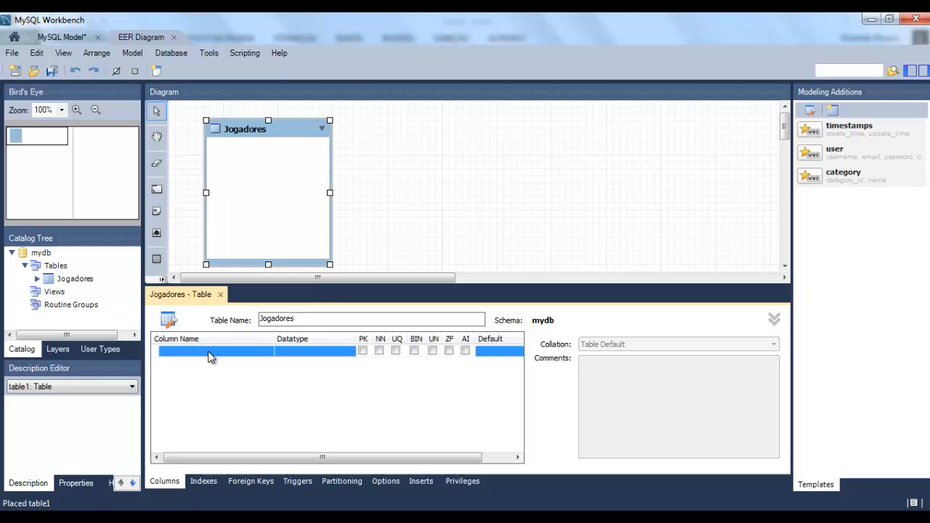
pyautogui.click(208, 350)
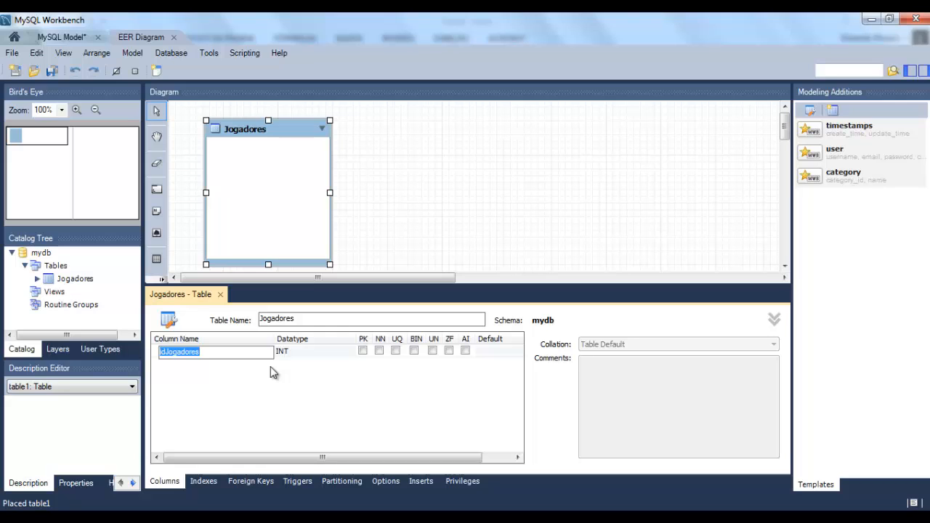
pyautogui.write('nome')
pyautogui.click(311, 354)
pyautogui.click(306, 355)
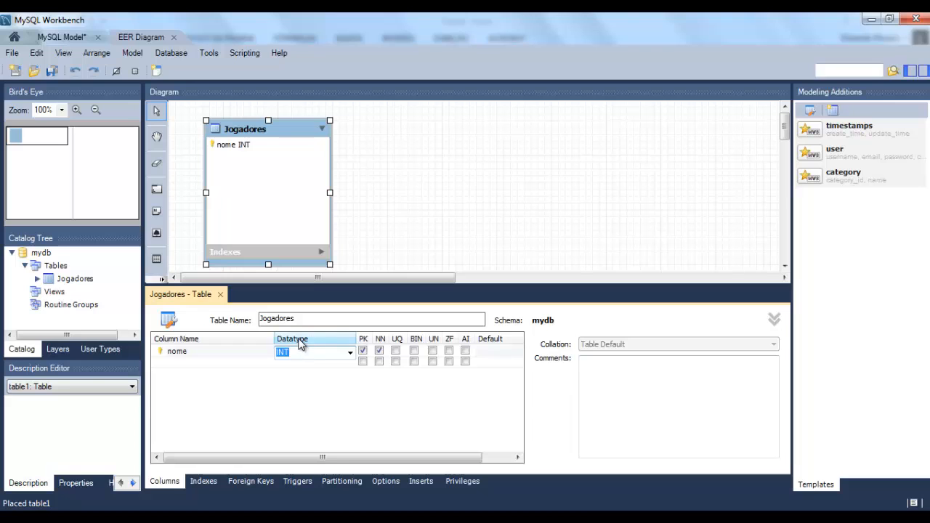
# - Switch to Excel and examine the number format categories available for the first player's CPF cell
pyautogui.hotkey('alt', 'Tab')
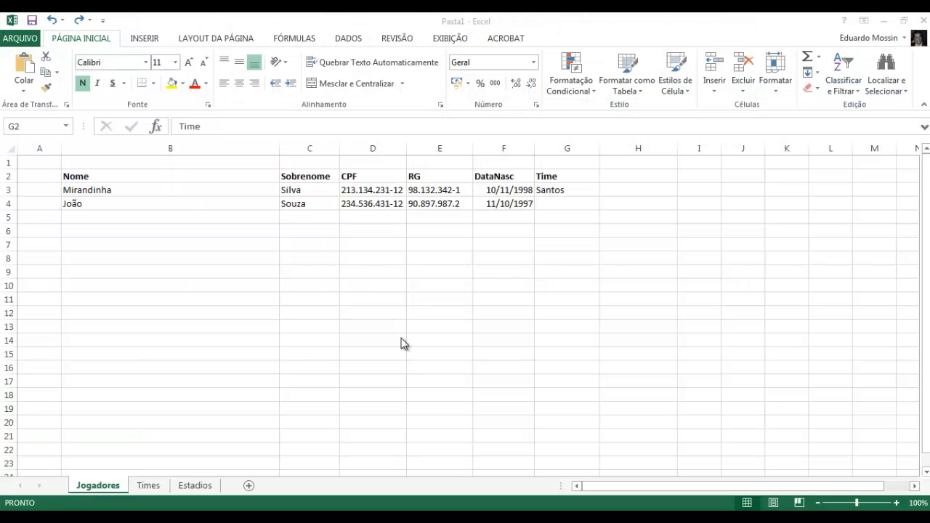
pyautogui.click(361, 231)
pyautogui.click(369, 191)
pyautogui.rightClick(371, 191)
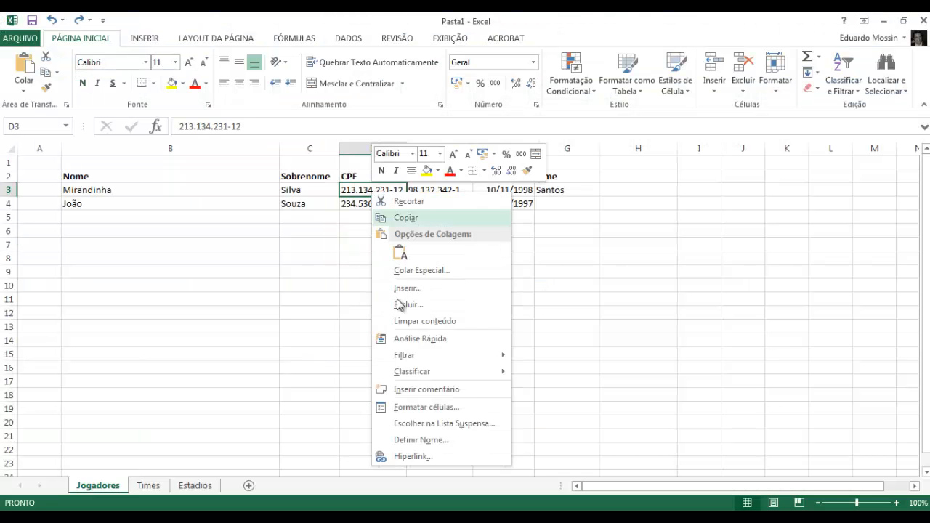
pyautogui.click(427, 412)
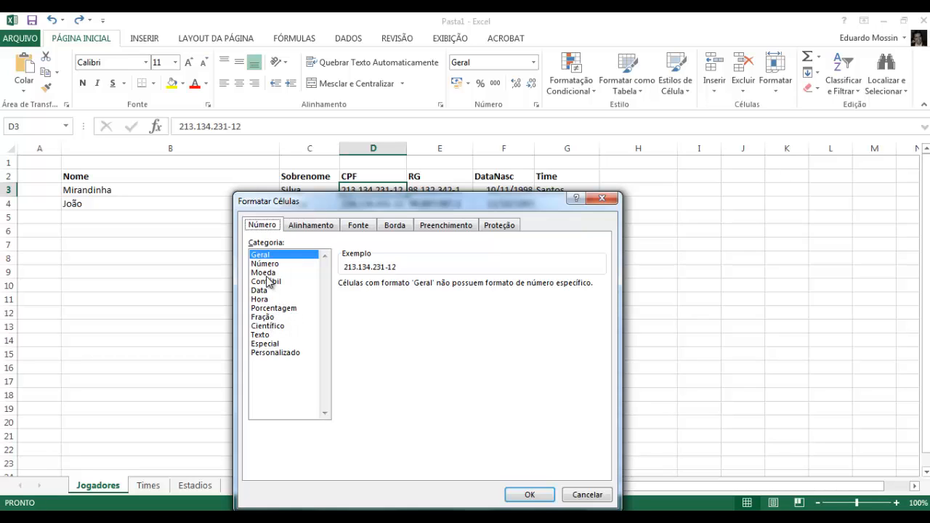
pyautogui.click(590, 499)
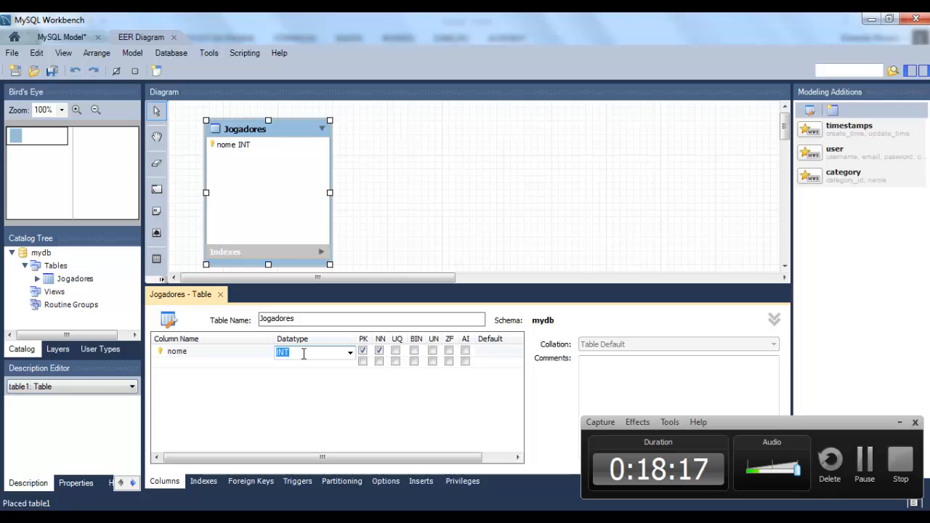
# - Back in MySQL Workbench, set the nome column's datatype to VARCHAR(45) and add a second column named sobrenome
pyautogui.write('VARCHAR')
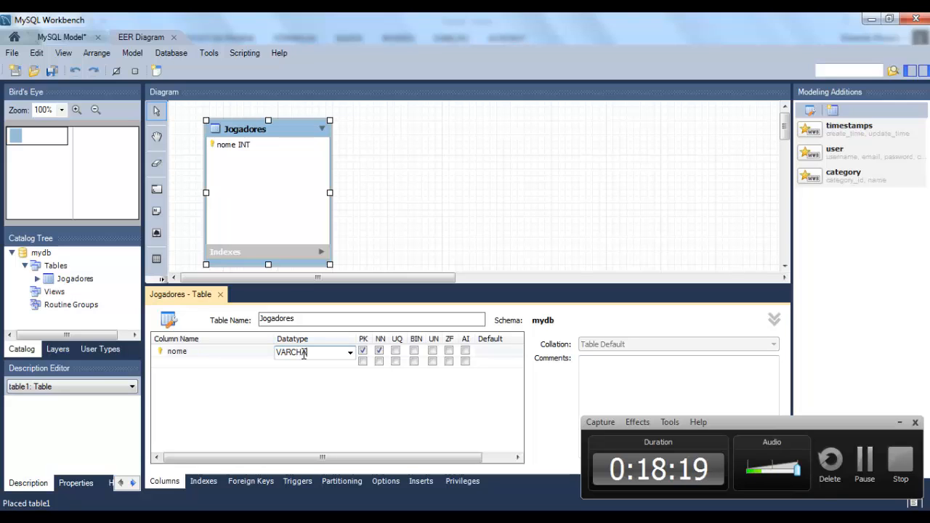
pyautogui.write('(')
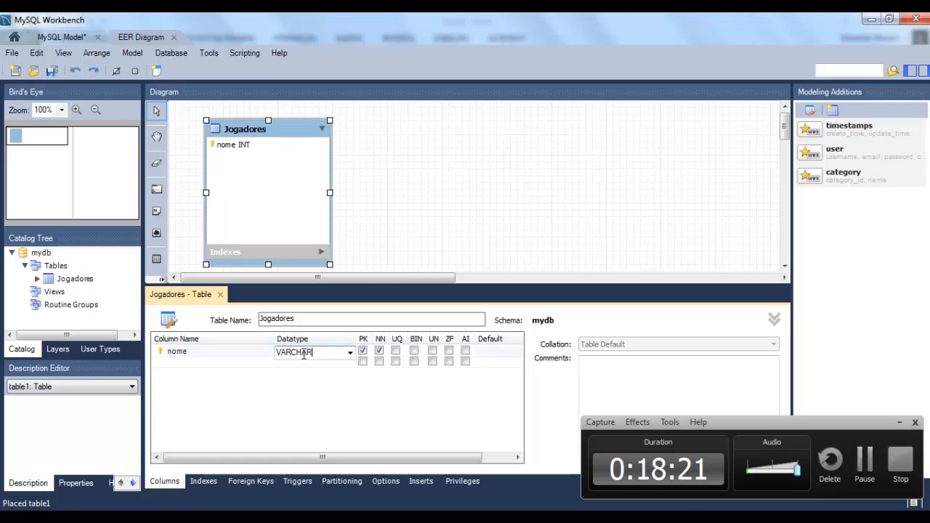
pyautogui.write('45)')
pyautogui.press('Return')
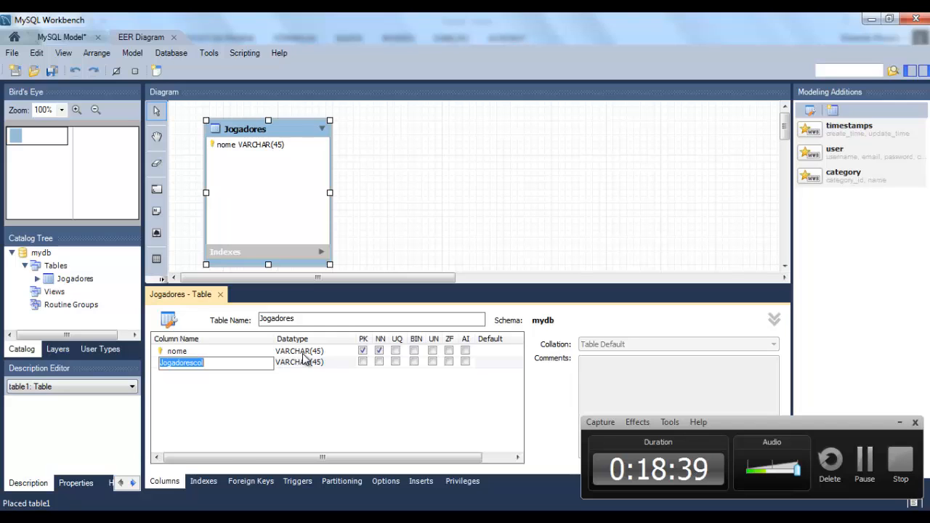
pyautogui.write('sobrenome')
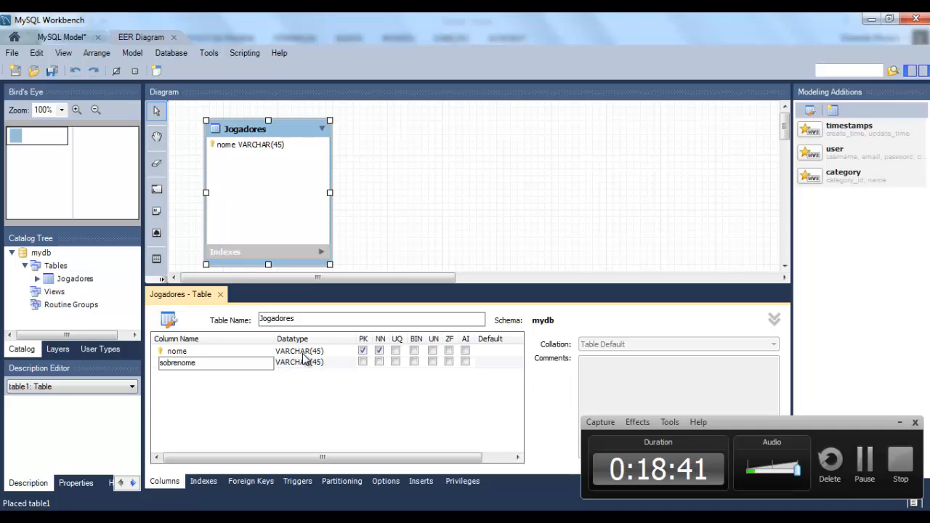
pyautogui.press('Return')
# - Check the header after Sobrenome in the Excel sheet and add a matching CPF column to the Jogadores table in MySQL Workbench
pyautogui.hotkey('alt', 'Tab')
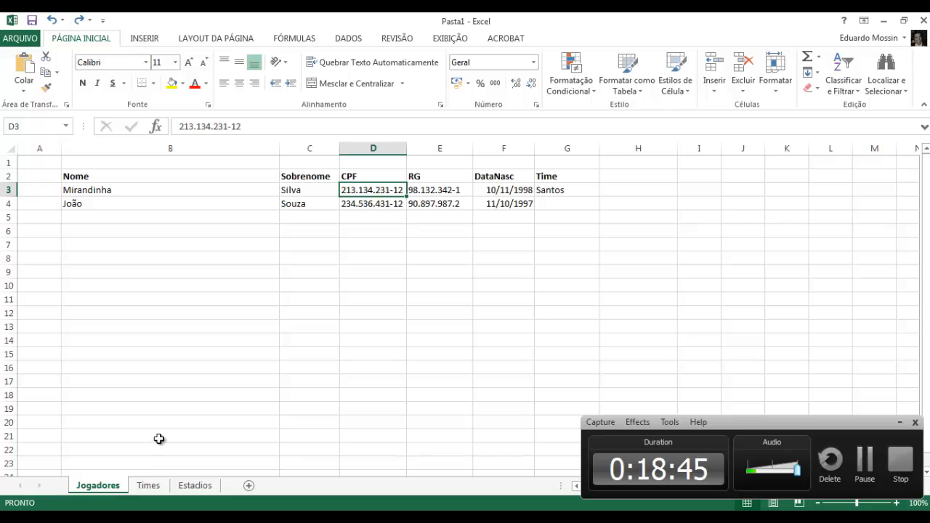
pyautogui.click(373, 179)
pyautogui.hotkey('alt', 'Tab')
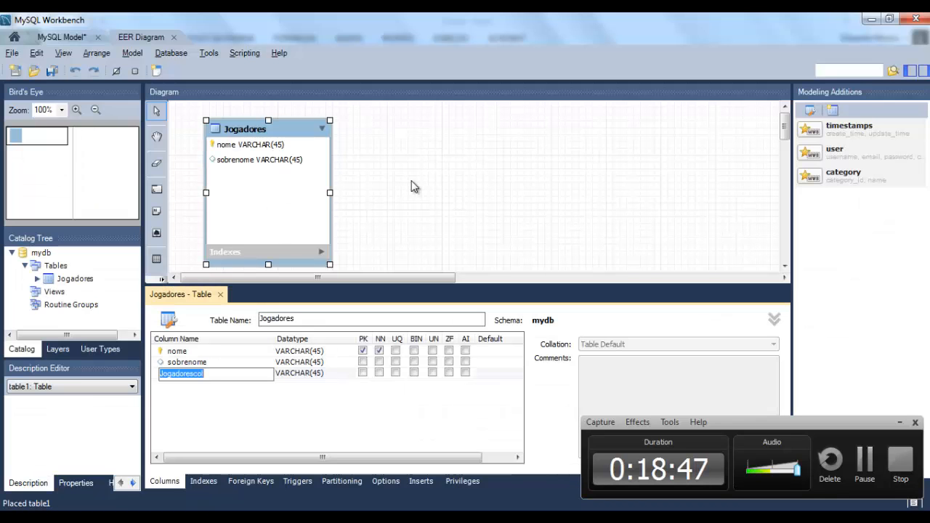
pyautogui.write('CPF')
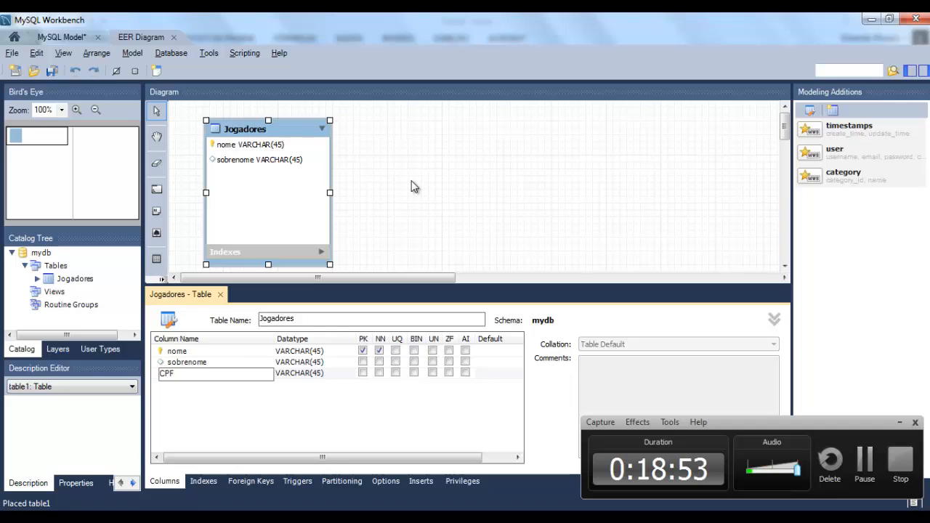
pyautogui.click(304, 381)
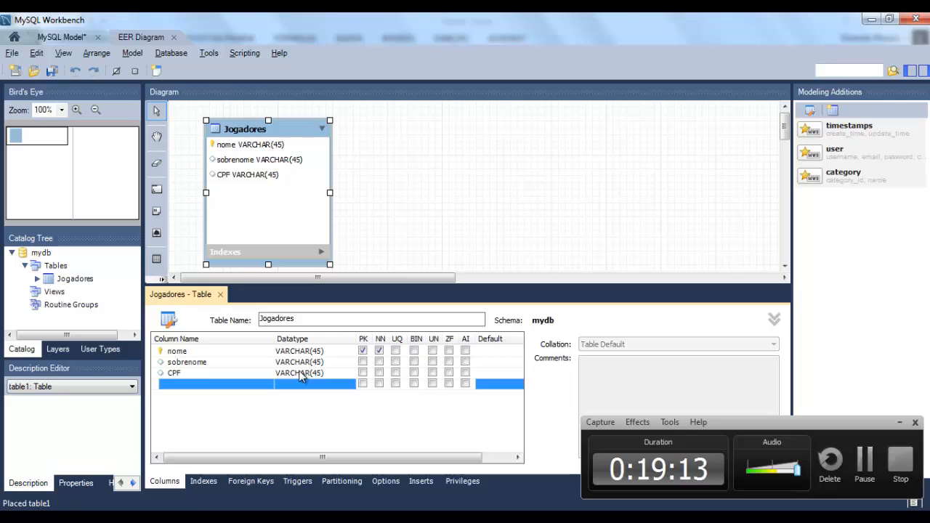
# - Set the CPF column's datatype to VARCHAR(20)
pyautogui.click(312, 374)
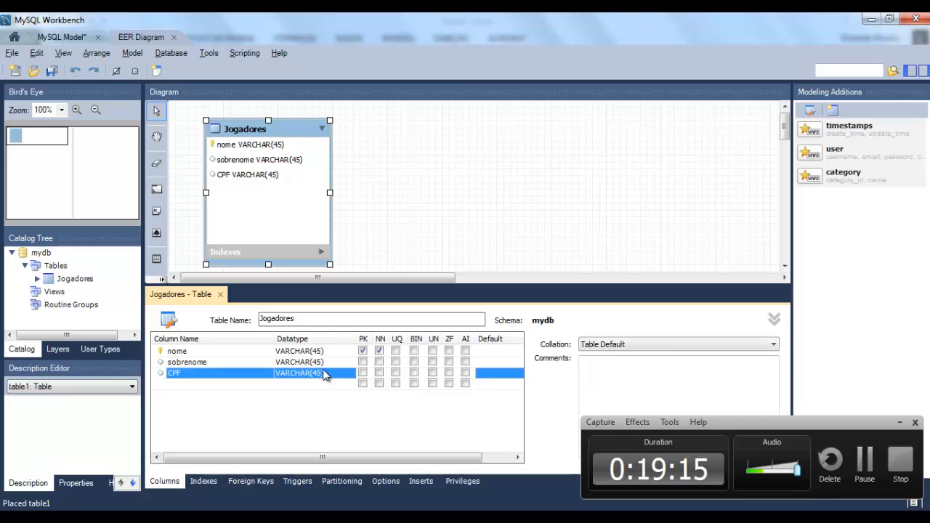
pyautogui.click(320, 374)
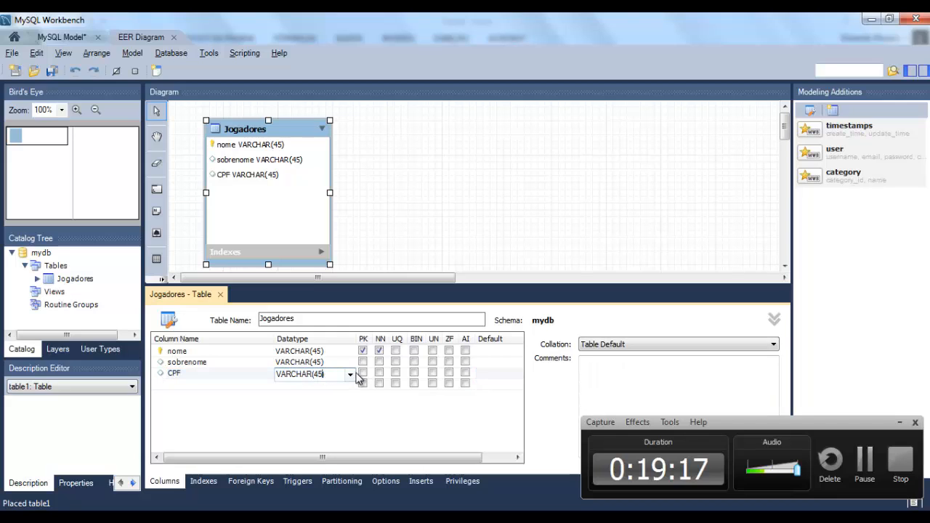
pyautogui.press('BackSpace')
pyautogui.press('BackSpace')
pyautogui.press('BackSpace')
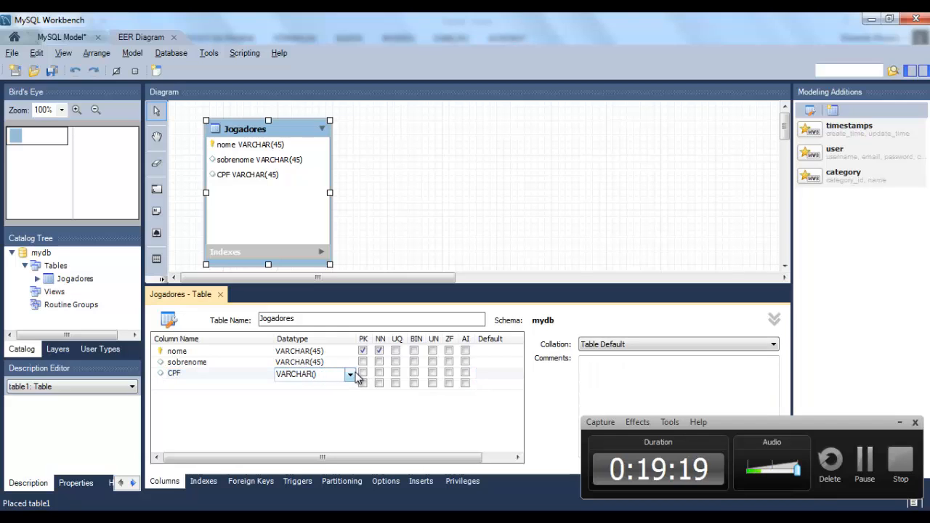
pyautogui.write('20')
pyautogui.press('Return')
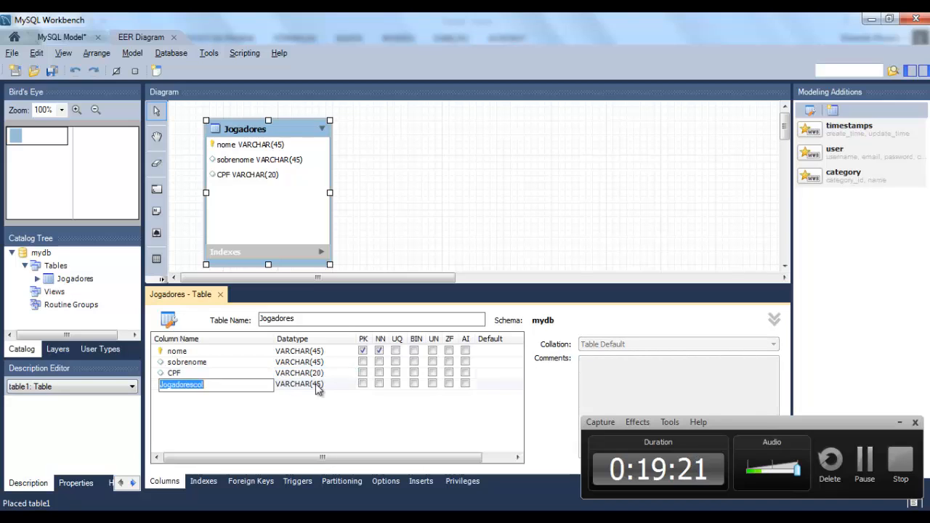
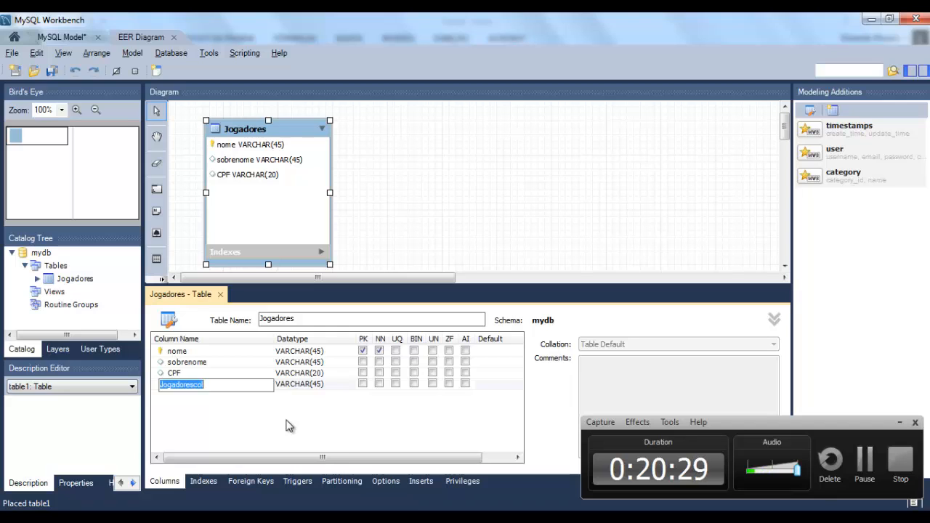
# - Add a column named RG to the Jogadores table, keeping the VARCHAR(45) datatype
pyautogui.write('RG')
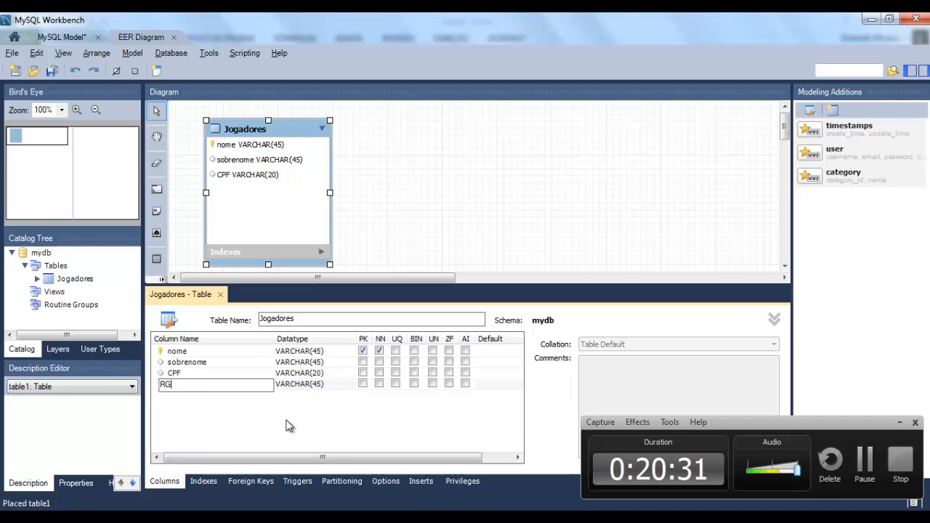
pyautogui.press('Tab')
pyautogui.press('Return')
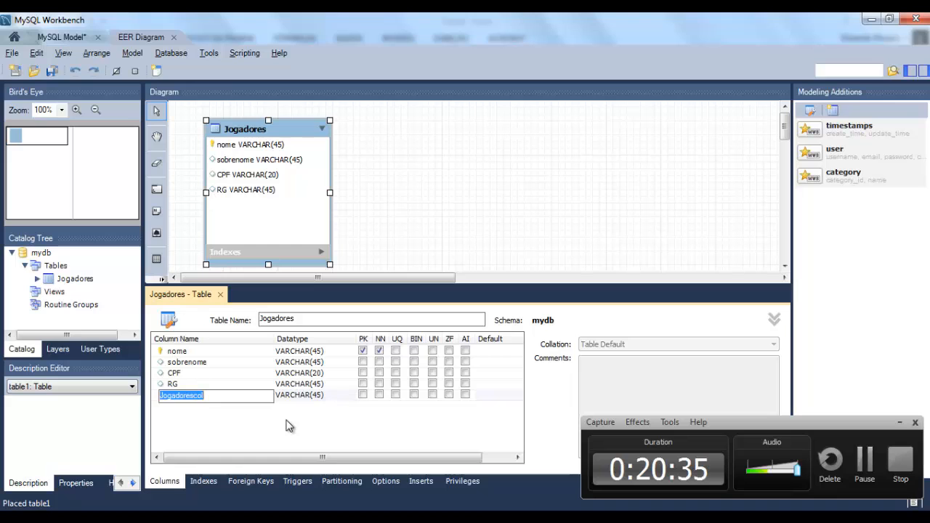
# - Check the header after RG in the Excel sheet and add a dataNascimento column to the Jogadores table in MySQL Workbench
pyautogui.hotkey('alt', 'Tab')
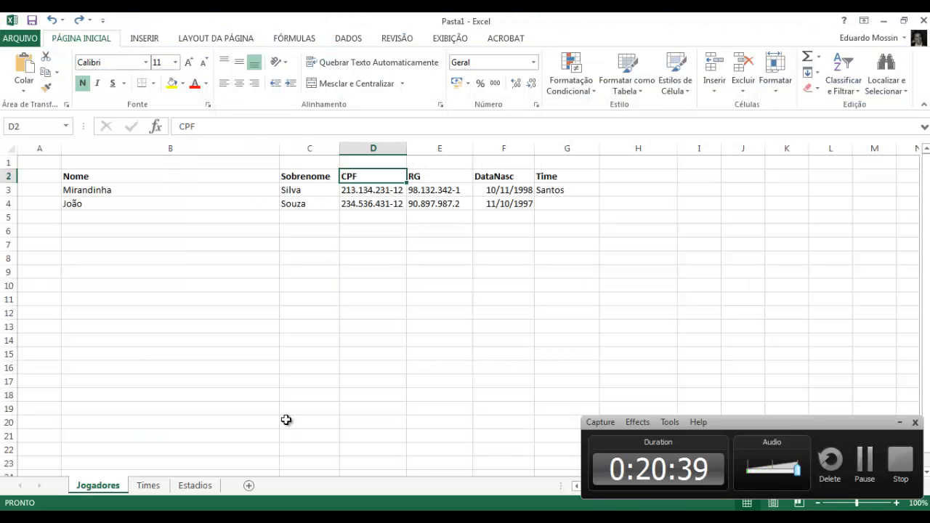
pyautogui.hotkey('alt', 'Tab')
pyautogui.write('d')
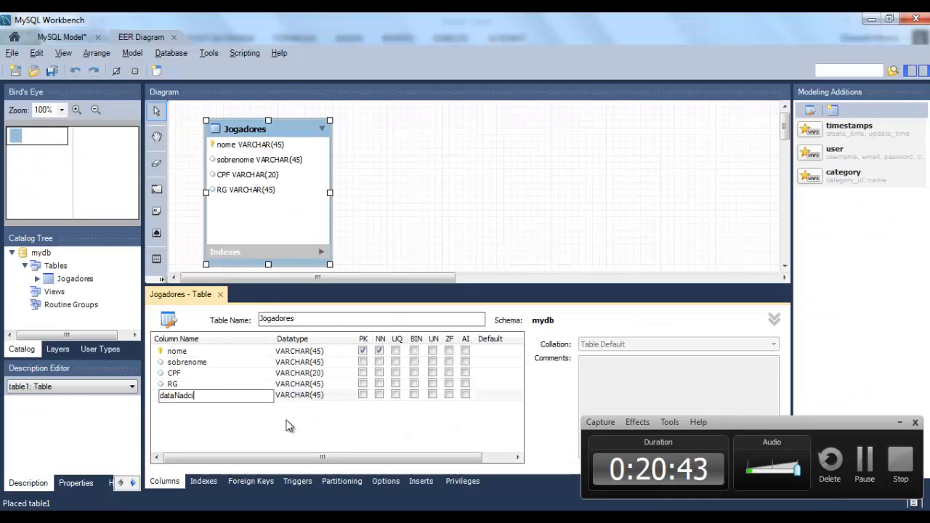
pyautogui.write('ataNadcimento')
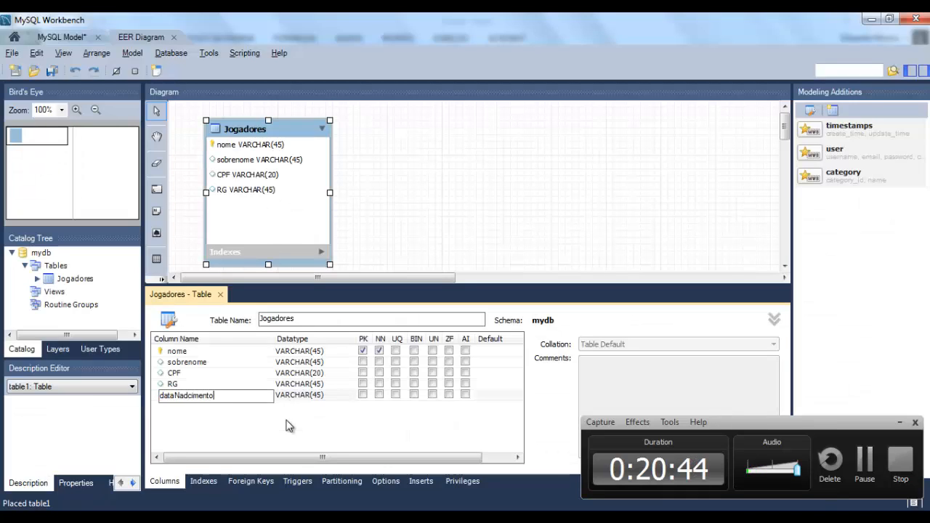
pyautogui.click(188, 395)
pyautogui.press('BackSpace')
pyautogui.write('s')
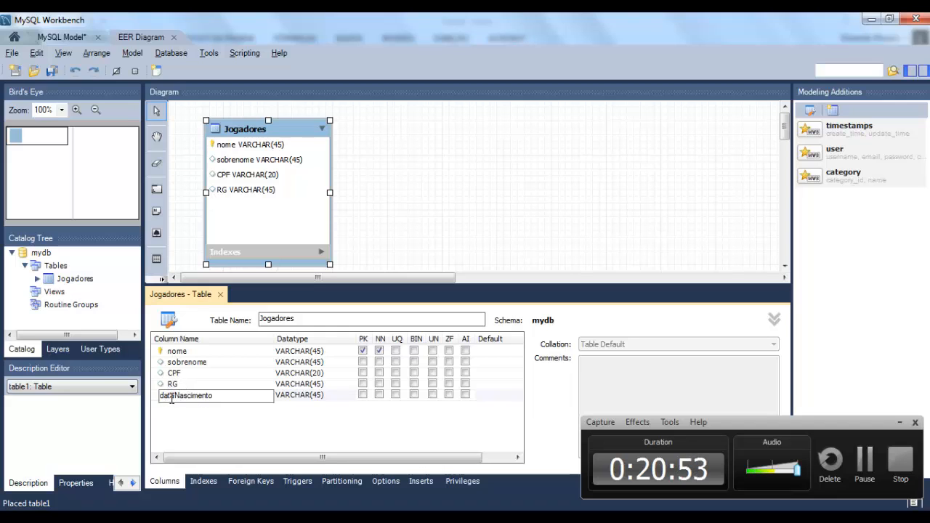
pyautogui.moveTo(175, 395); pyautogui.dragTo(181, 396)
pyautogui.press('Return')
# - Try to set the dataNascimento column's datatype to DATE
pyautogui.click(298, 399)
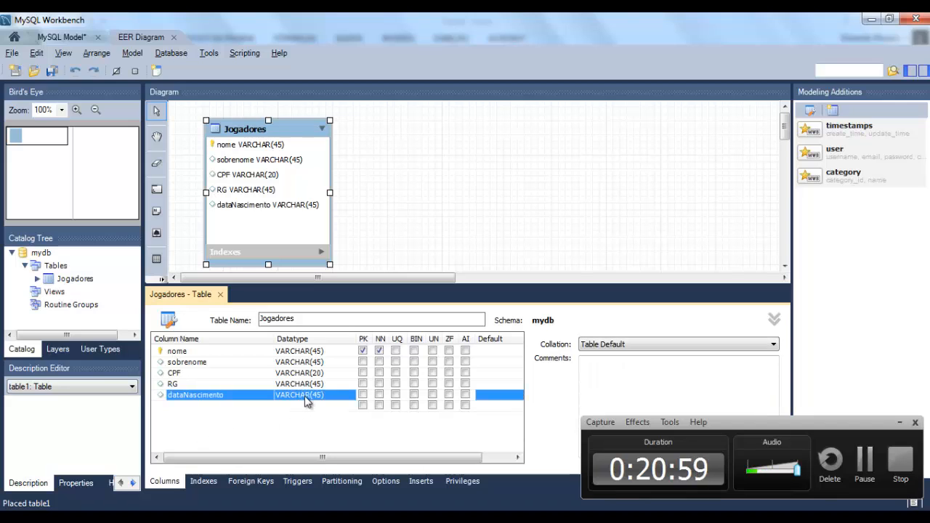
pyautogui.click(309, 396)
pyautogui.click(318, 396)
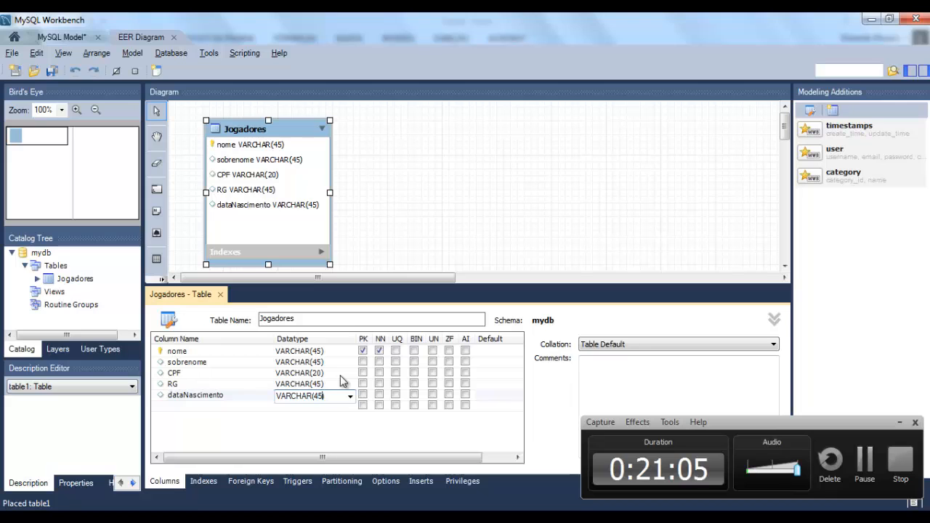
pyautogui.click(350, 398)
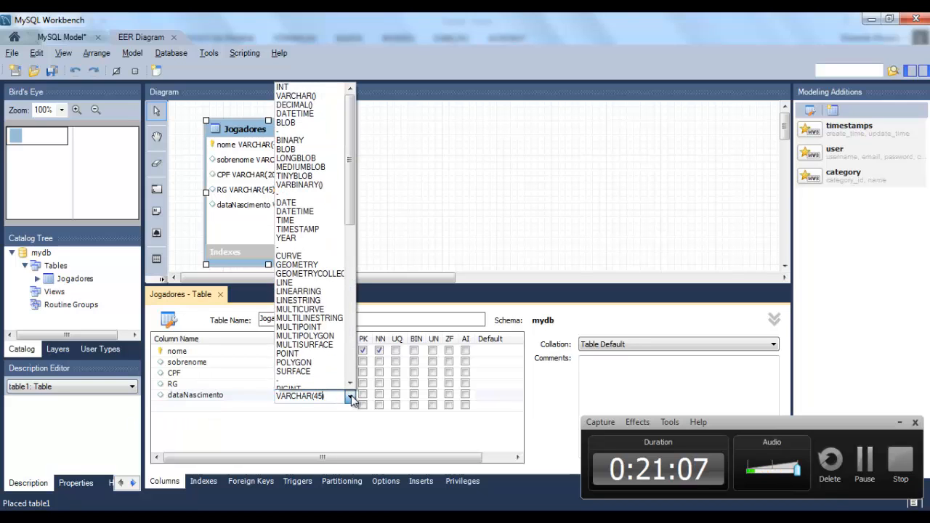
pyautogui.write('DATE')
pyautogui.click(351, 399)
pyautogui.write('D')
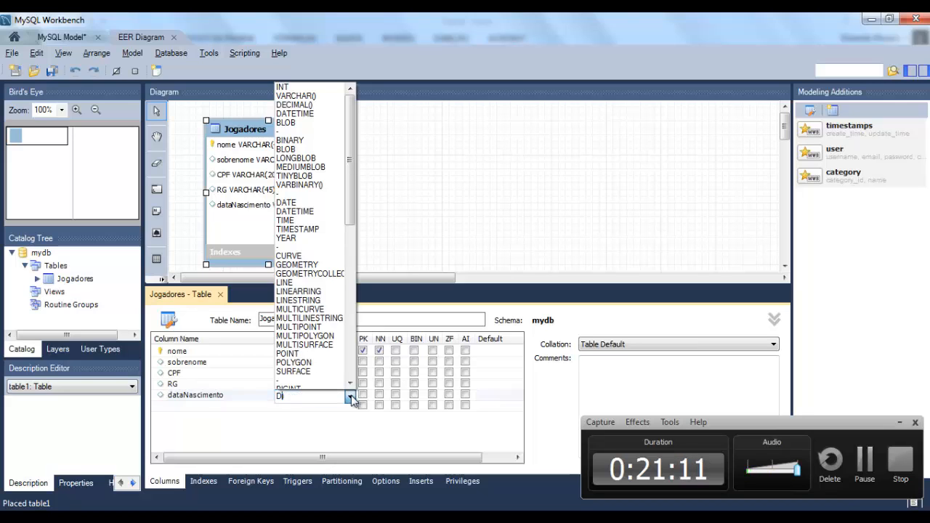
pyautogui.write('a')
pyautogui.press('BackSpace')
pyautogui.write('ATE)')
pyautogui.press('Return')
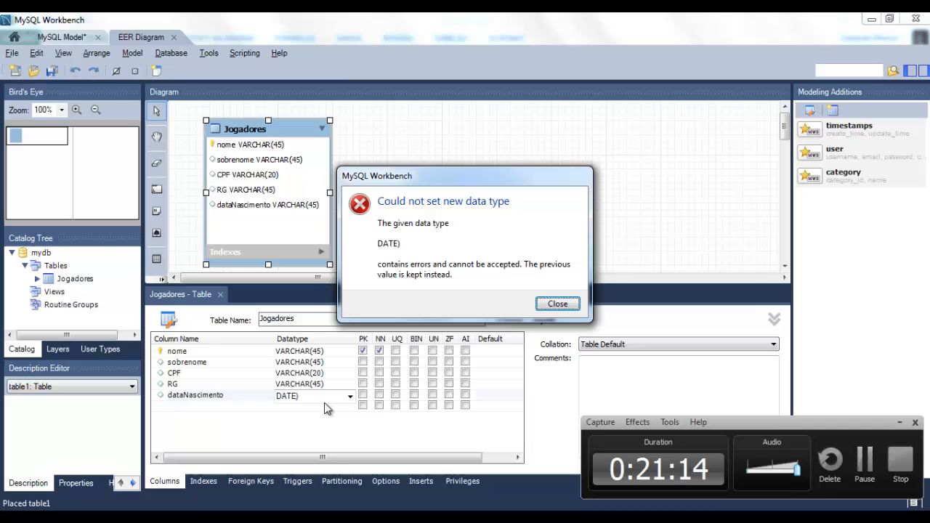
pyautogui.click(558, 305)
# - Set the dataNascimento column's datatype to DATE in the Jogadores table
pyautogui.click(325, 397)
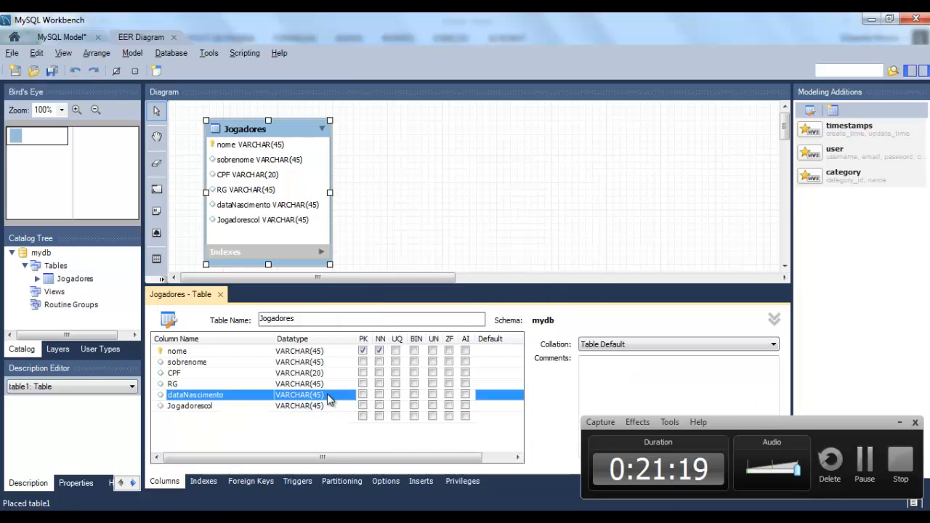
pyautogui.click(325, 397)
pyautogui.write('DATE')
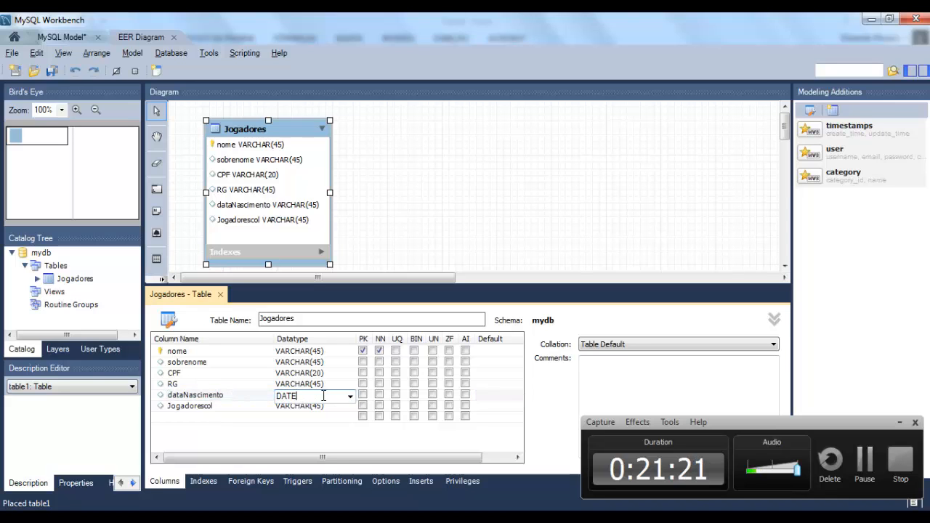
pyautogui.press('Return')
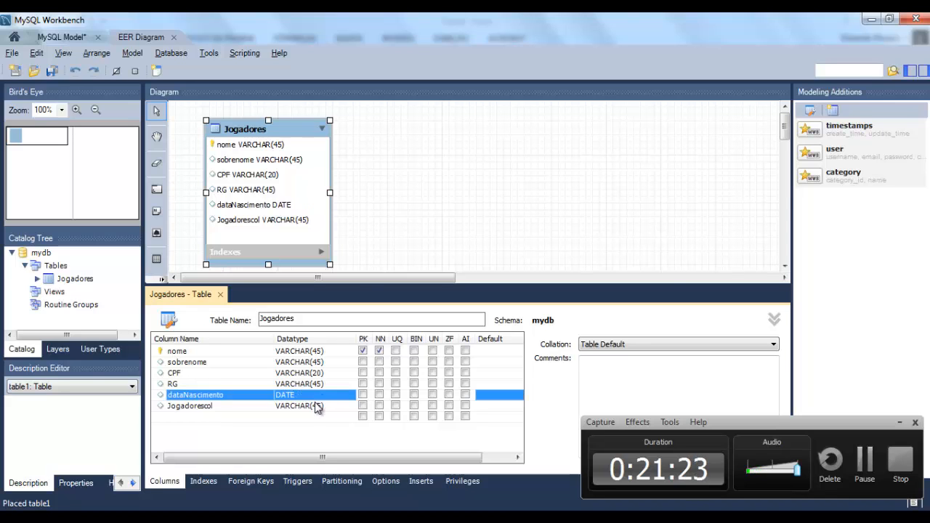
# - Check the header after DataNasc in the Excel sheet and rename the Jogadorescol column as time in MySQL Workbench, keeping VARCHAR(45)
pyautogui.hotkey('alt', 'Tab')
pyautogui.hotkey('alt', 'Tab')
pyautogui.click(215, 411)
pyautogui.click(214, 409)
pyautogui.write('time')
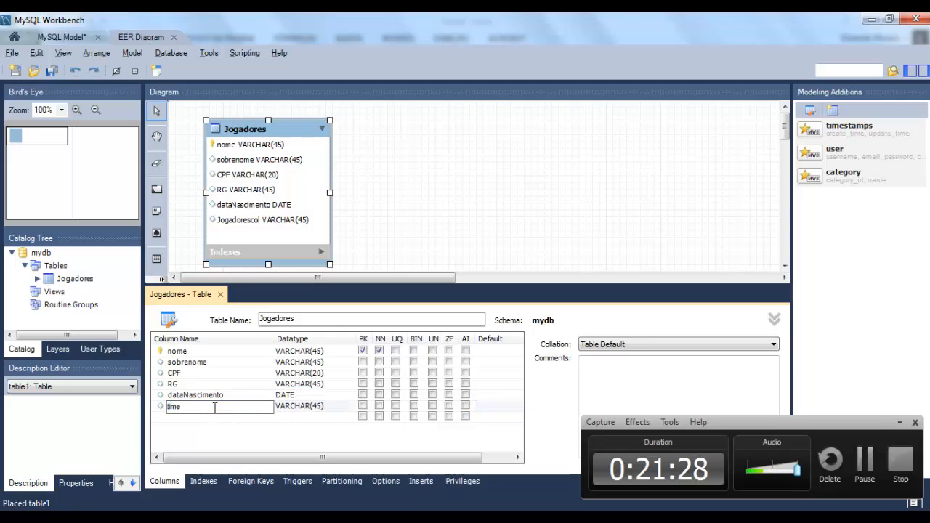
pyautogui.press('Tab')
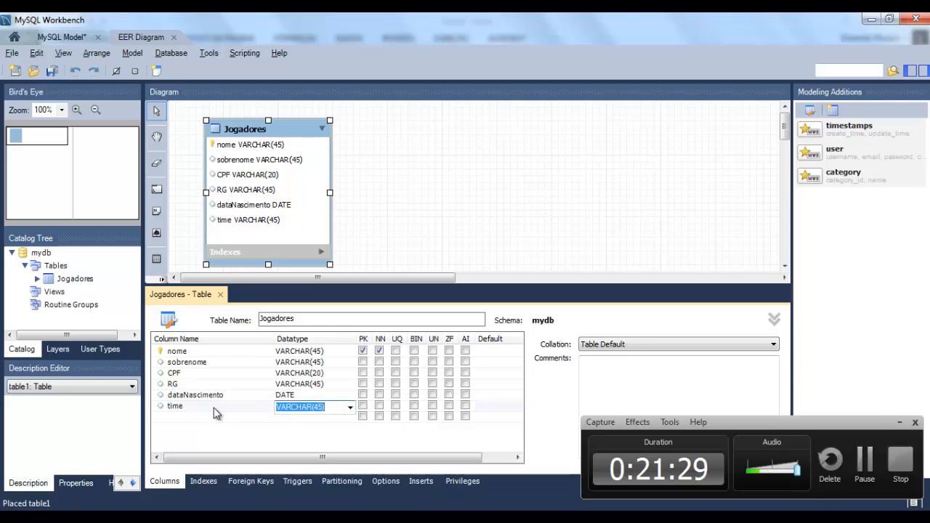
# - Shrink the Jogadores table box in the diagram slightly to fit its columns more closely
pyautogui.click(420, 174)
pyautogui.click(295, 251)
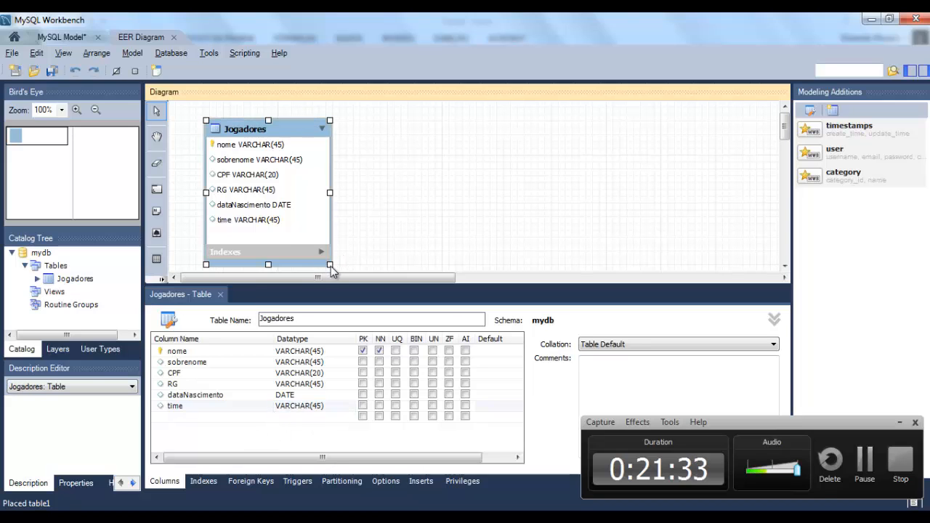
pyautogui.moveTo(331, 266); pyautogui.dragTo(320, 261)
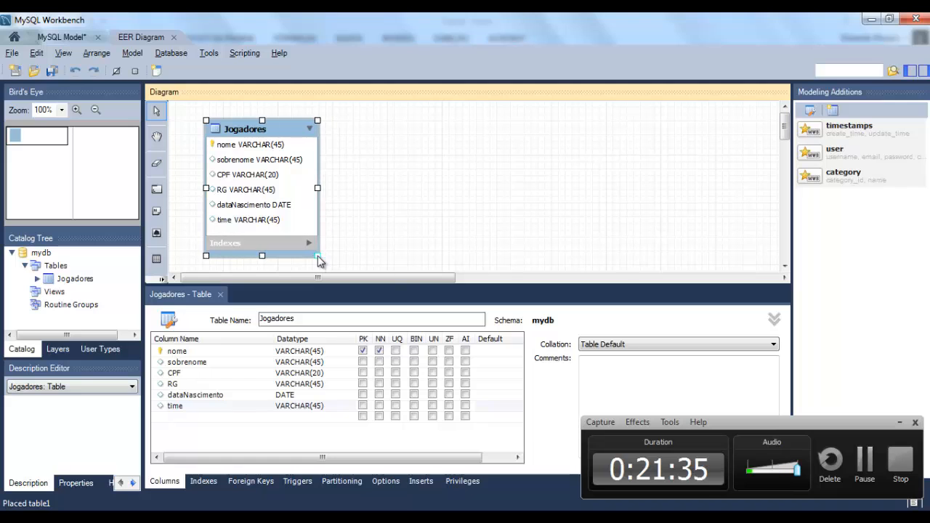
# - Compare the Jogadores sheet's header row in Excel, Nome through Time, with the columns of the Jogadores table in MySQL Workbench
pyautogui.hotkey('alt', 'Tab')
pyautogui.moveTo(131, 184); pyautogui.dragTo(556, 177)
pyautogui.click(133, 174)
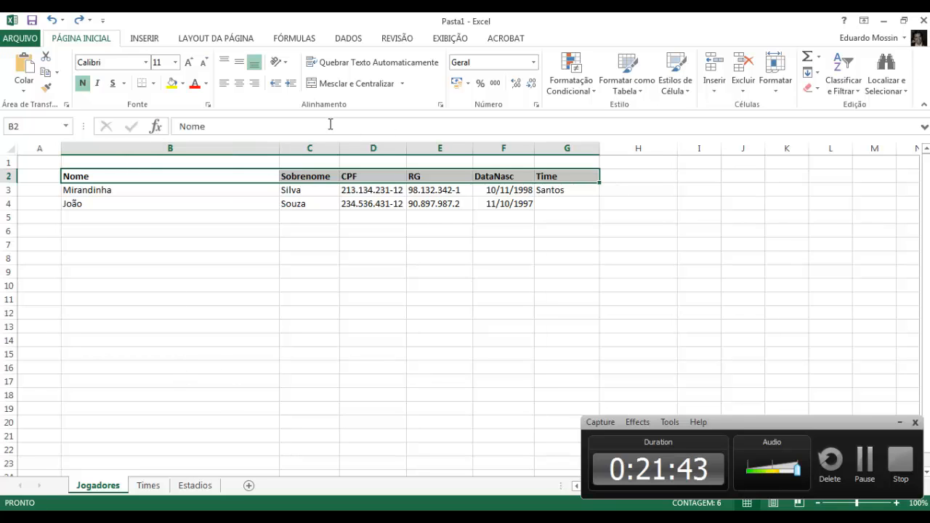
pyautogui.hotkey('alt', 'Tab')
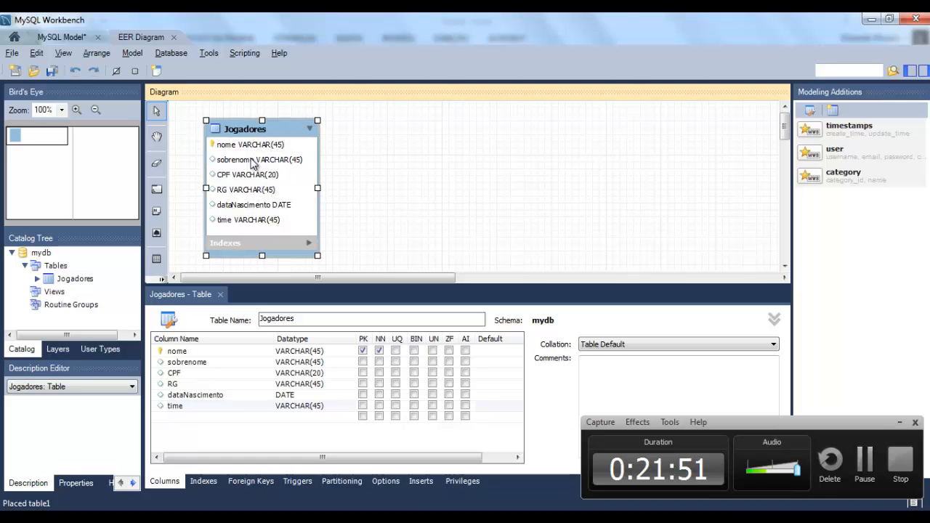
pyautogui.hotkey('alt', 'Tab')
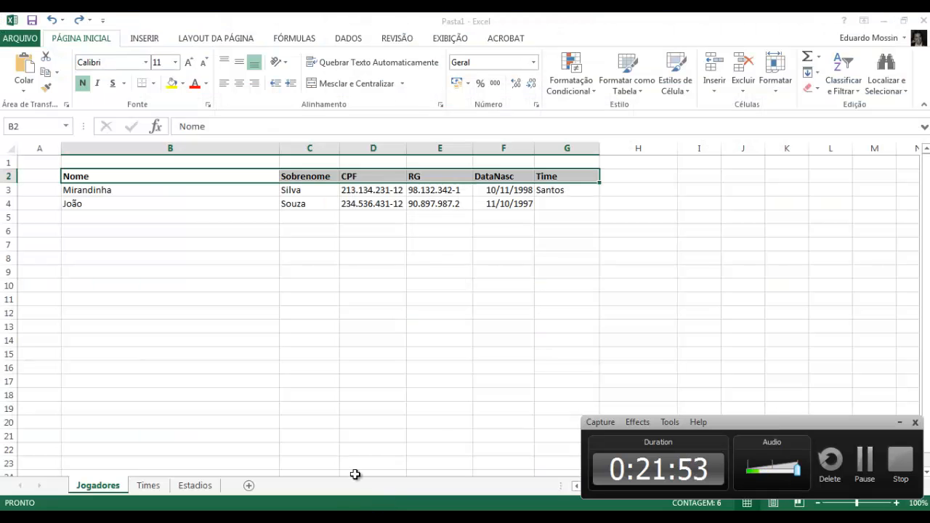
pyautogui.click(130, 179)
pyautogui.click(164, 193)
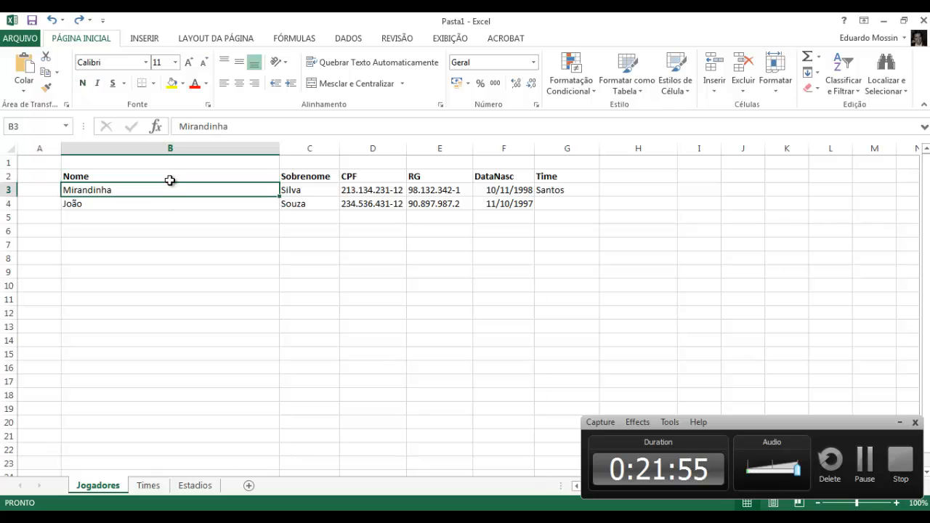
pyautogui.moveTo(170, 180); pyautogui.dragTo(569, 177)
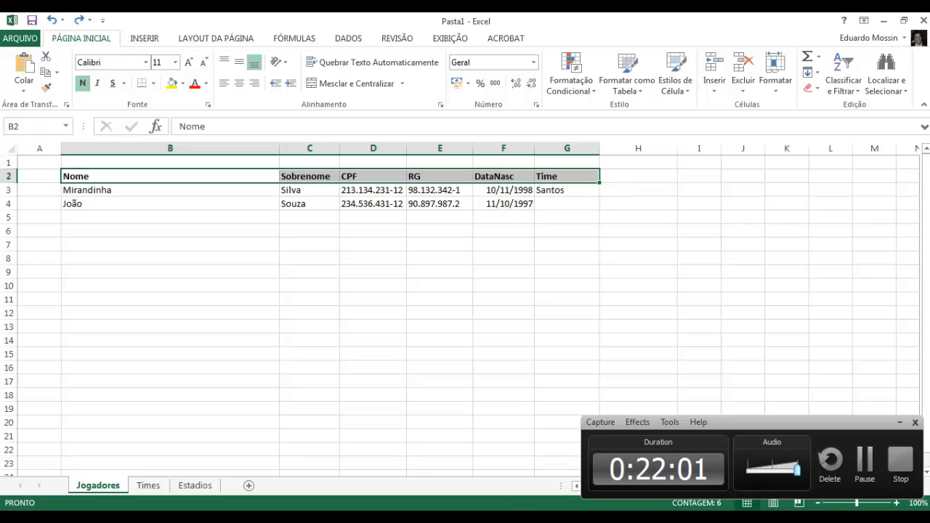
# - Return to MySQL Workbench, move the Jogadores table slightly toward the diagram's upper-left corner, and place a new table to its right
pyautogui.hotkey('alt', 'Tab')
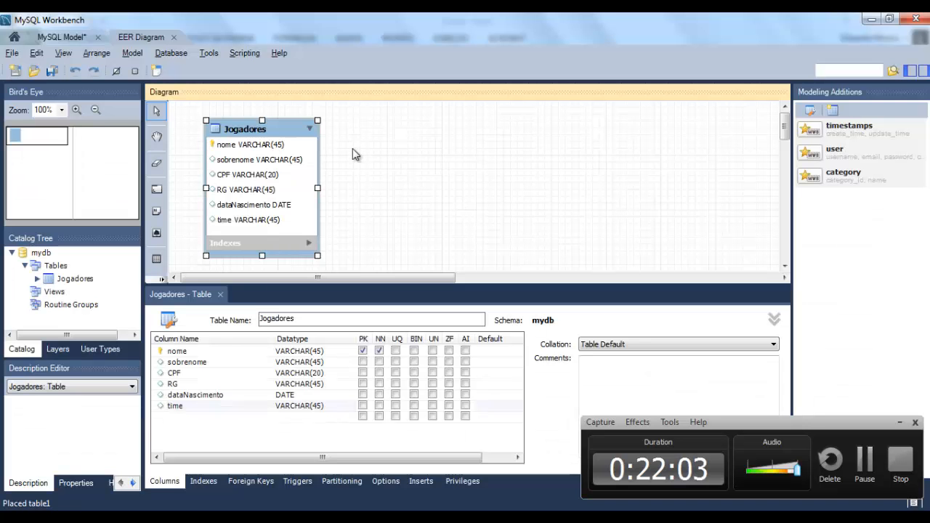
pyautogui.click(269, 121)
pyautogui.moveTo(269, 121); pyautogui.dragTo(266, 117)
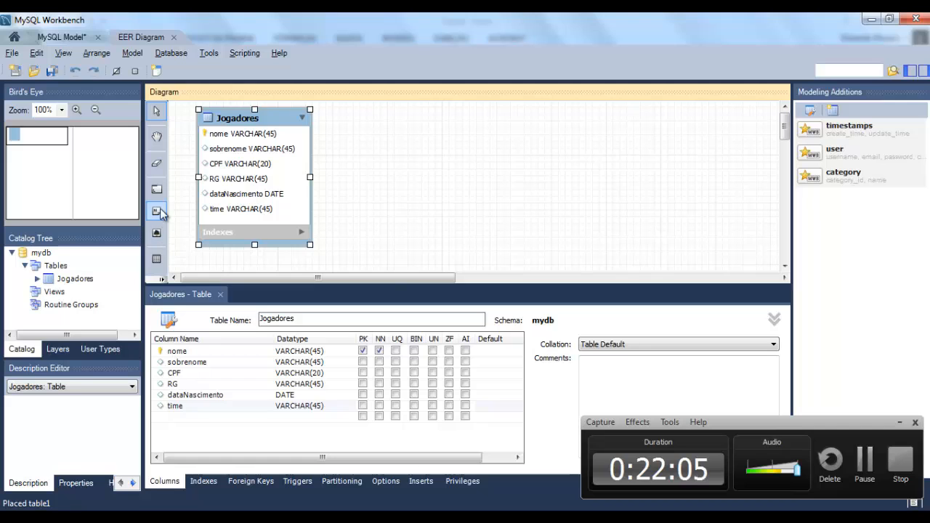
pyautogui.click(159, 262)
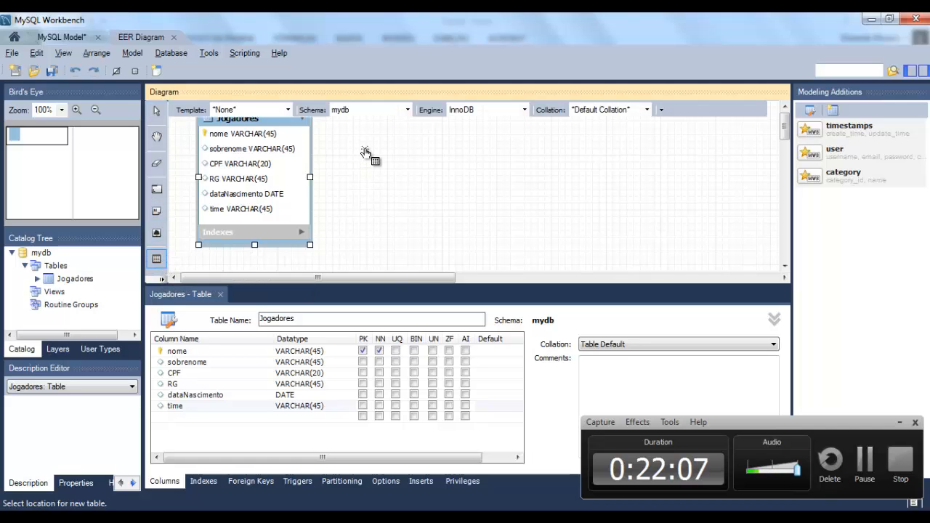
pyautogui.click(368, 153)
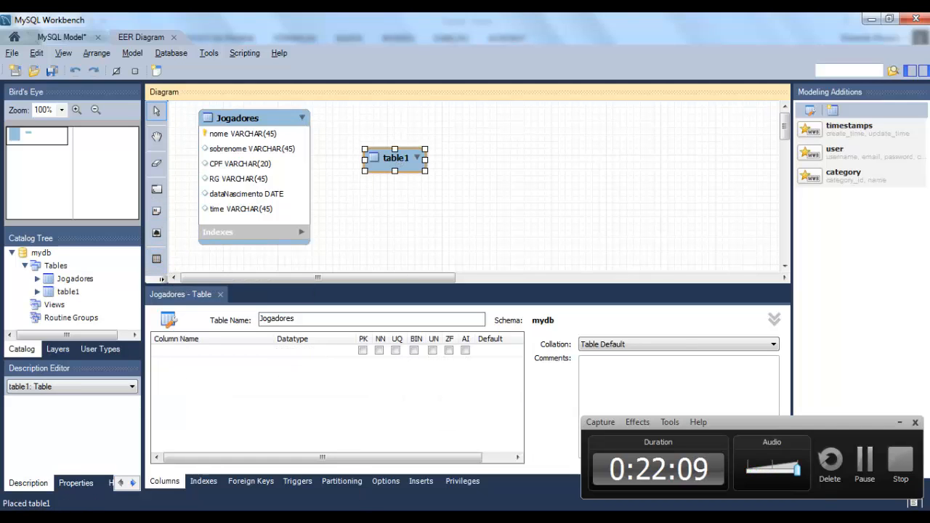
# - Check the Times sheet in Excel and rename the new MySQL Workbench table as times
pyautogui.hotkey('alt', 'Tab')
pyautogui.click(150, 485)
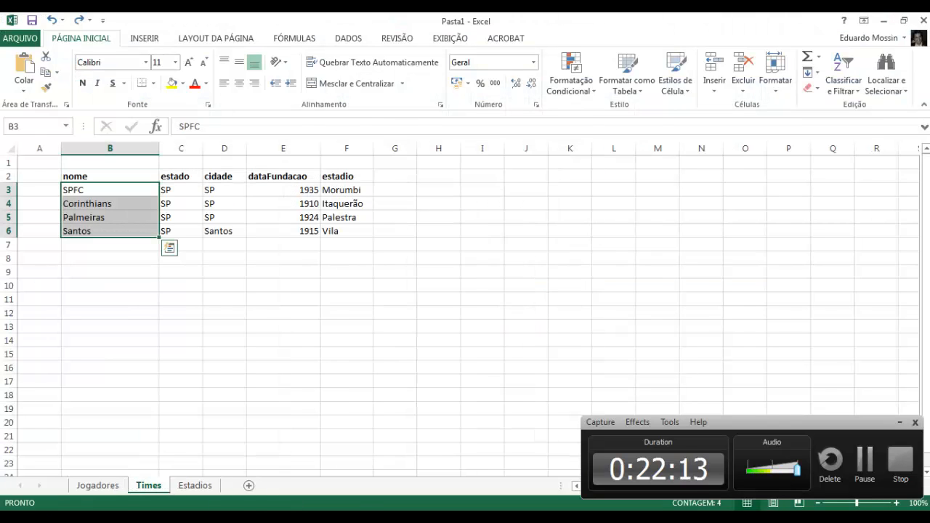
pyautogui.hotkey('alt', 'Tab')
pyautogui.click(318, 319)
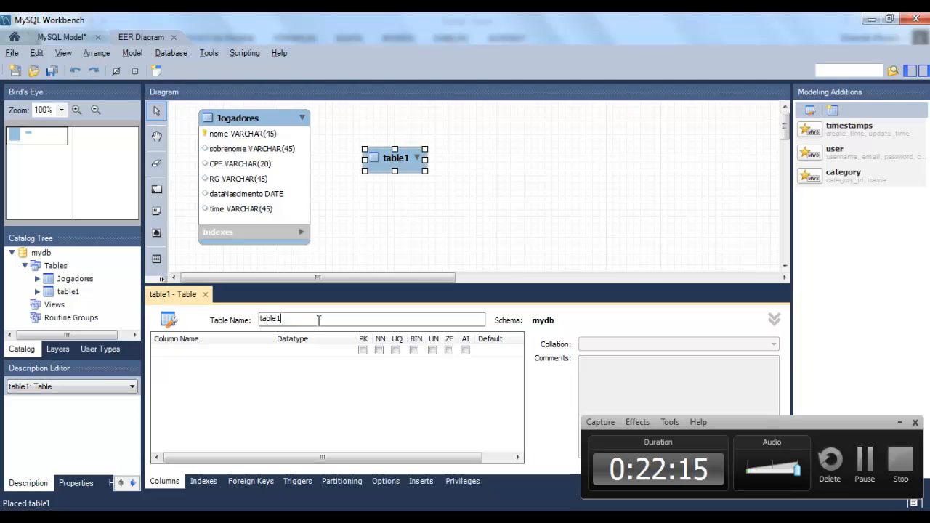
pyautogui.doubleClick(318, 320)
pyautogui.write('times')
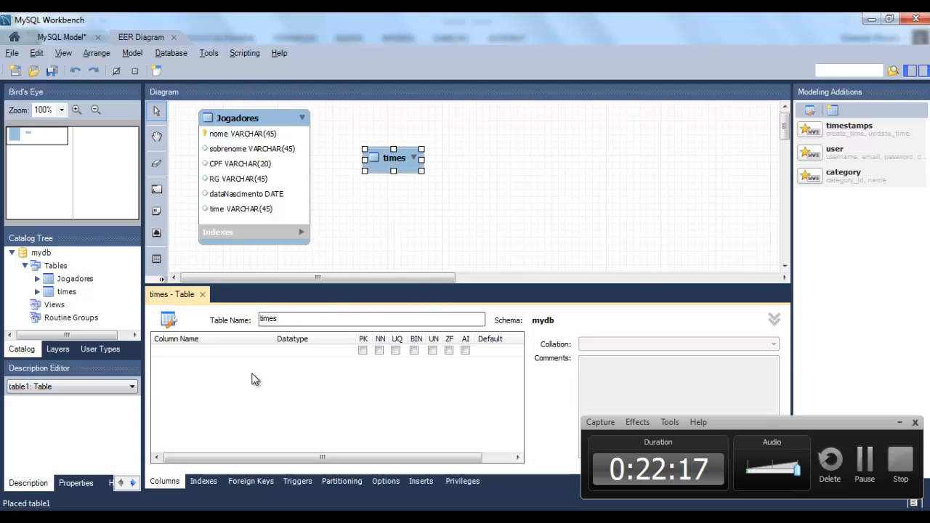
# - Add a column named nome to the times table and set its datatype to VARCHAR(45)
pyautogui.doubleClick(232, 351)
pyautogui.write('nome')
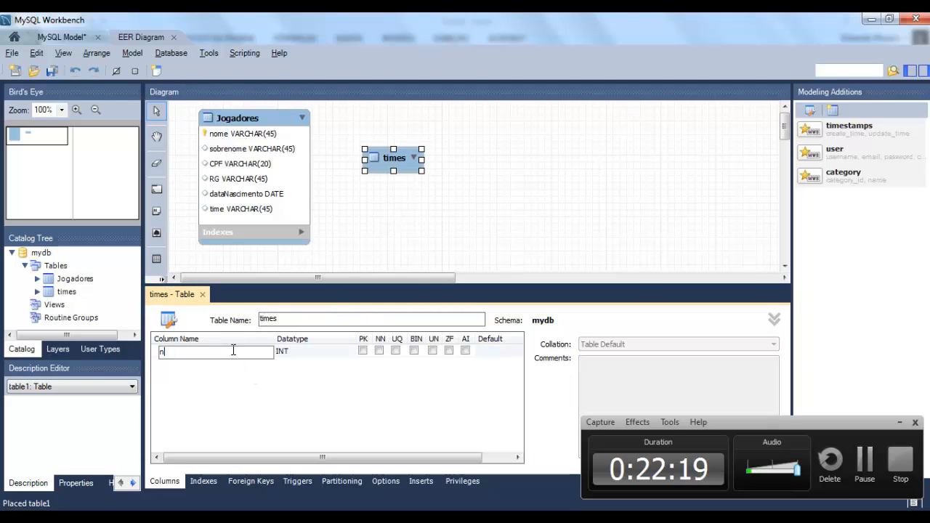
pyautogui.click(322, 354)
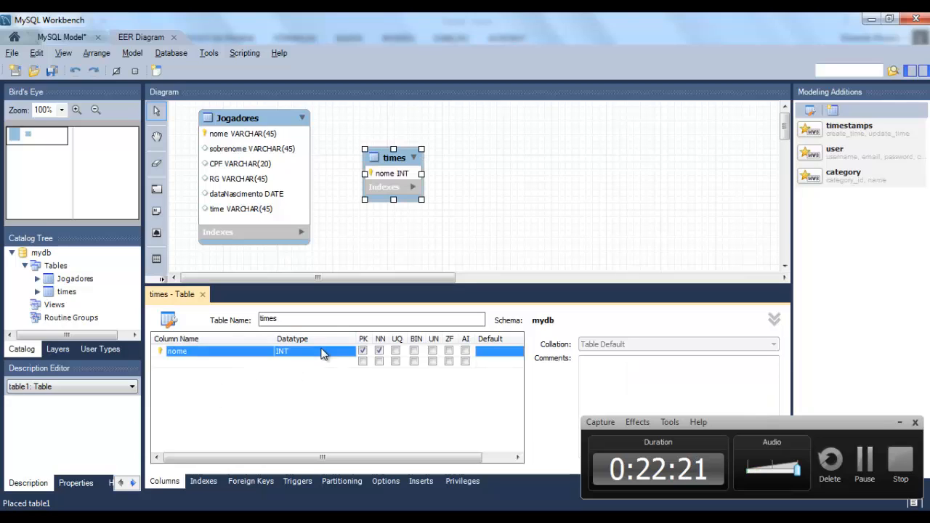
pyautogui.click(324, 350)
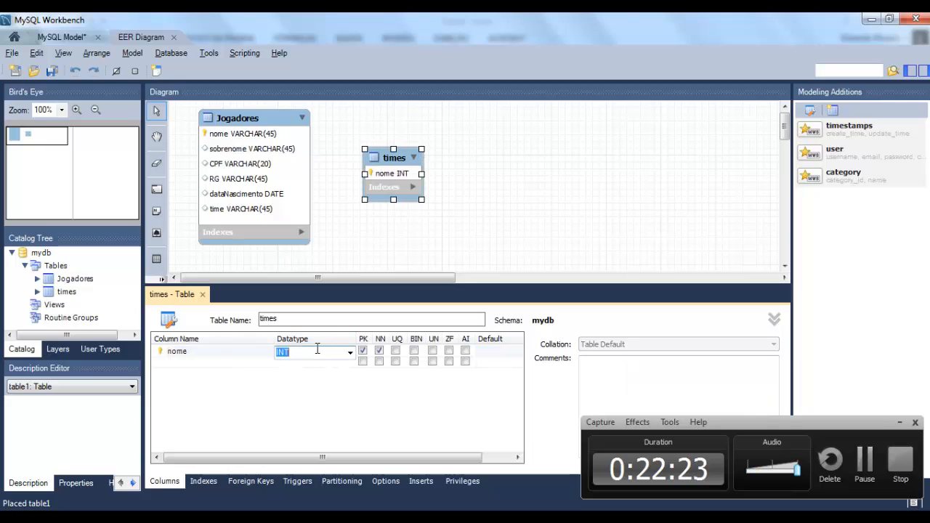
pyautogui.write('varchar(45)')
pyautogui.press('Return')
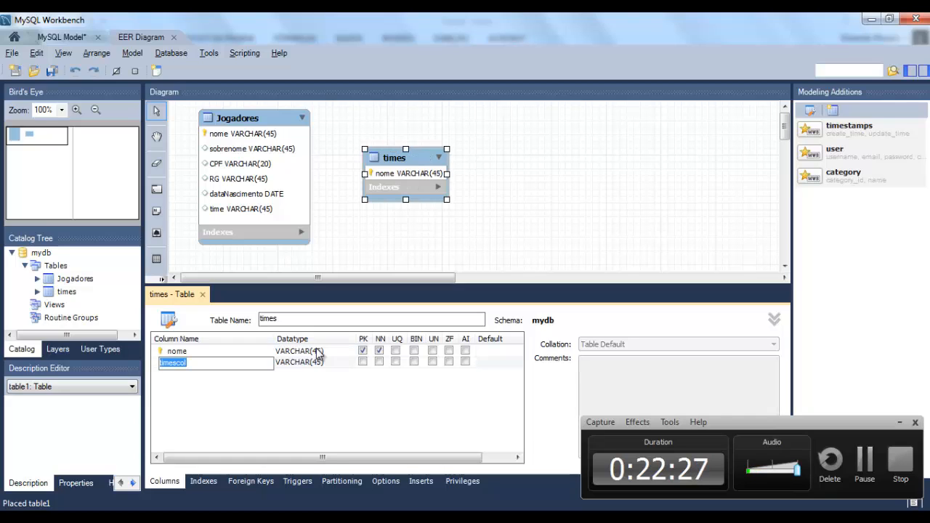
# - Add a column named estado to the times table, keeping the VARCHAR(45) datatype
pyautogui.write('estado')
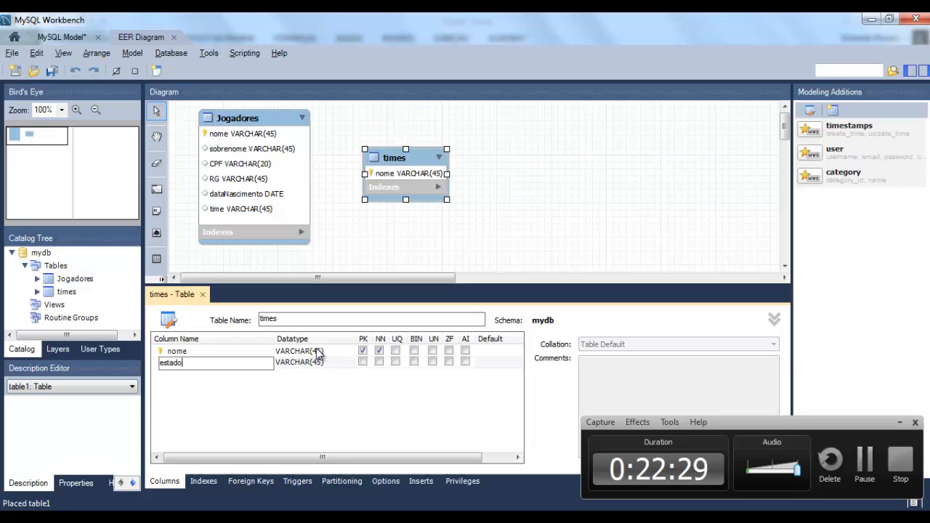
pyautogui.press('Tab')
pyautogui.write('c')
pyautogui.press('BackSpace')
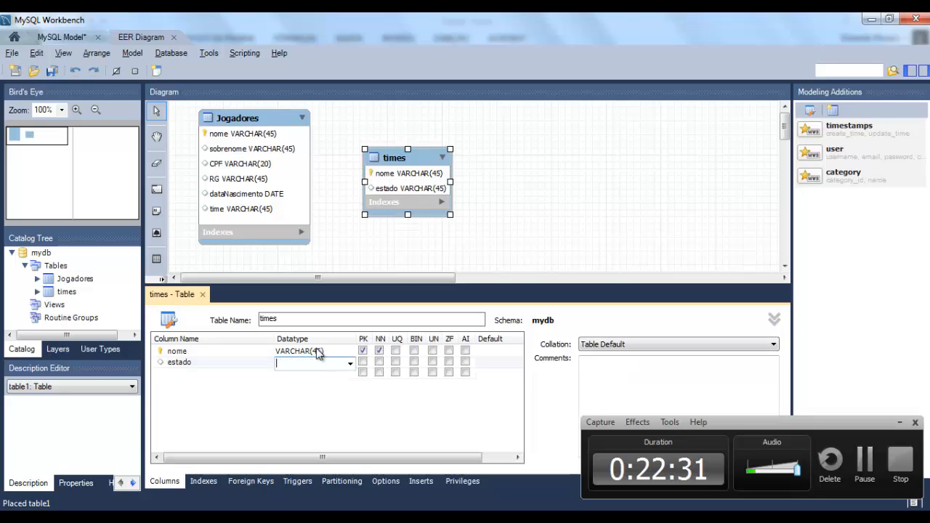
pyautogui.press('Return')
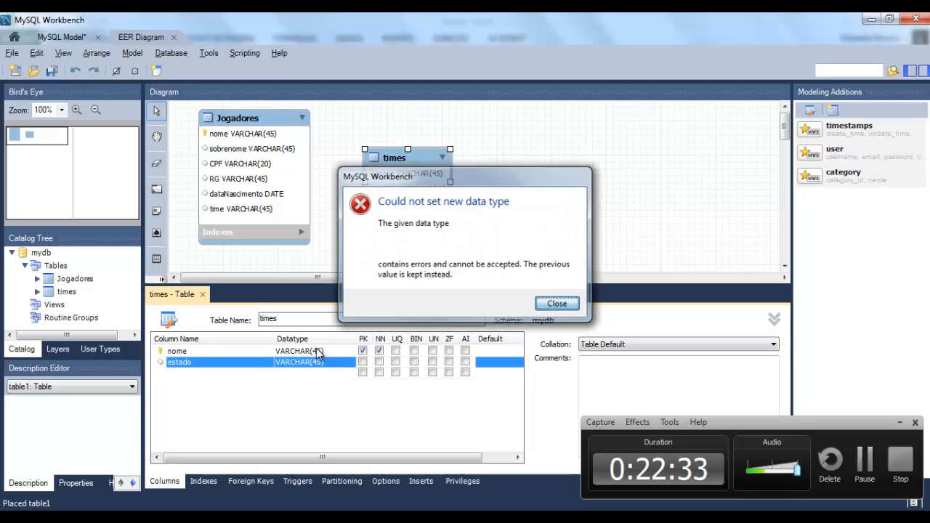
pyautogui.press('Return')
# - Add a column named cidade to the times table, keeping the VARCHAR(45) datatype
pyautogui.click(240, 374)
pyautogui.click(238, 374)
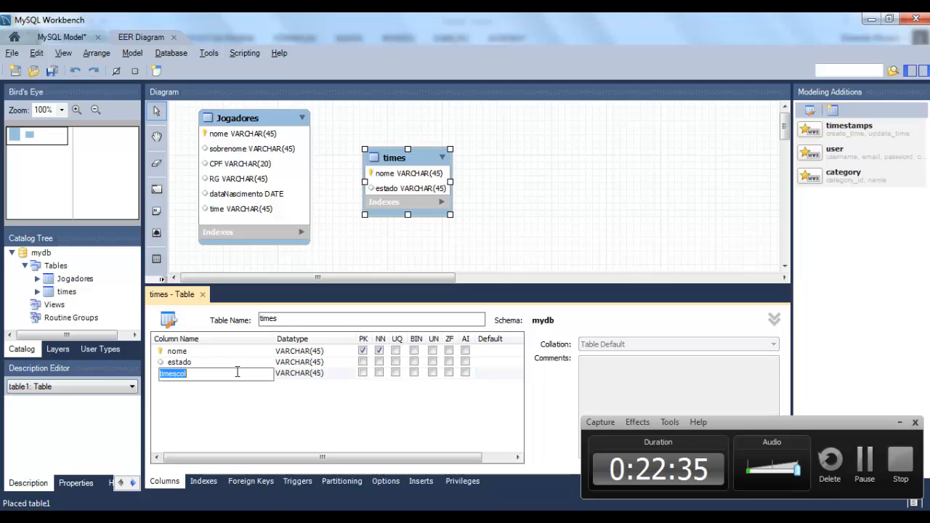
pyautogui.write('cidade')
pyautogui.press('Tab')
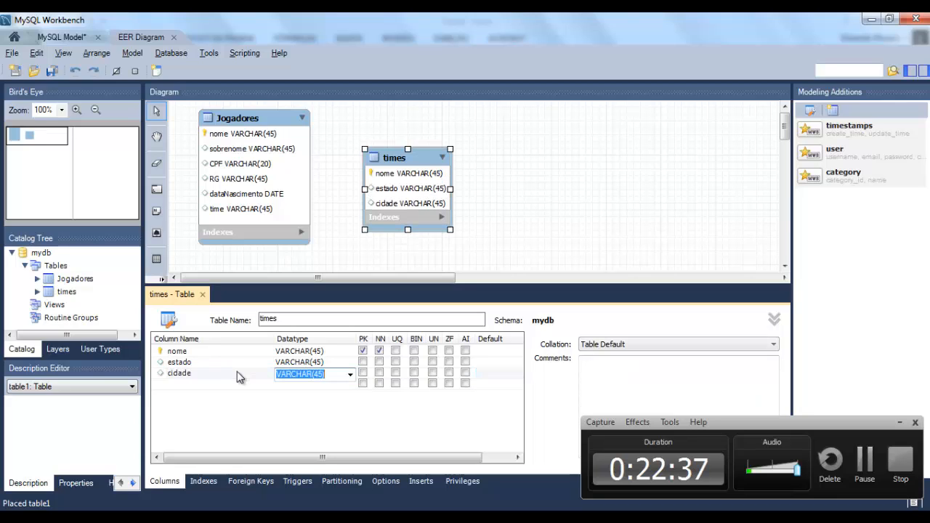
pyautogui.press('Return')
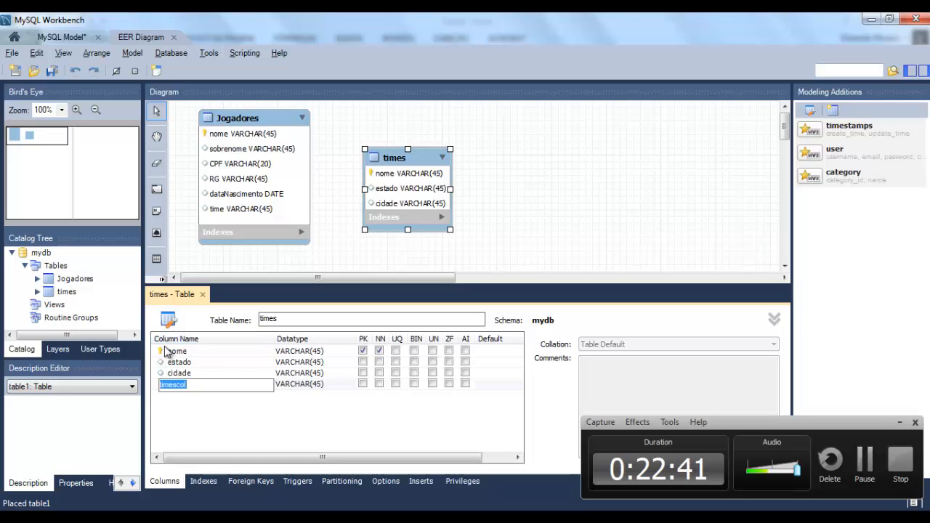
# - Check the Times sheet headers in Excel and add a dataFundacao column with datatype DATE to the times table
pyautogui.hotkey('alt', 'Tab')
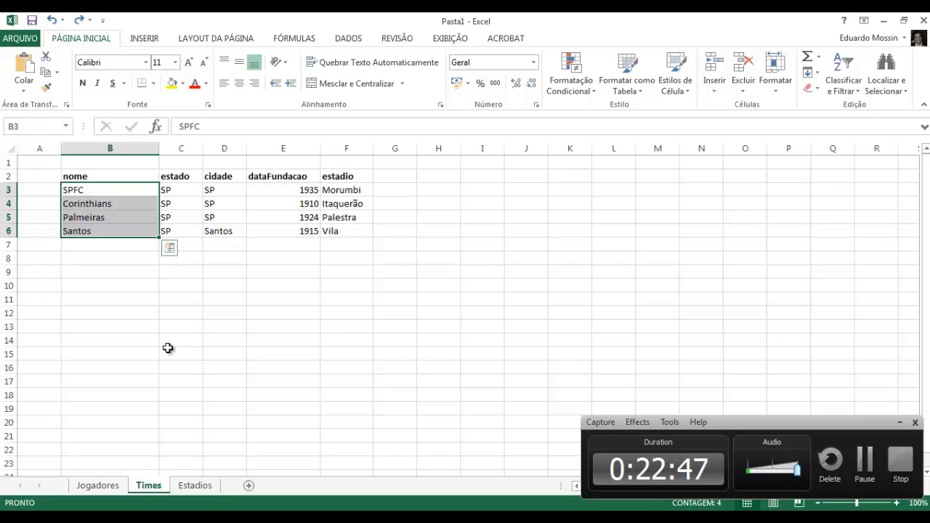
pyautogui.hotkey('alt', 'Tab')
pyautogui.write('data')
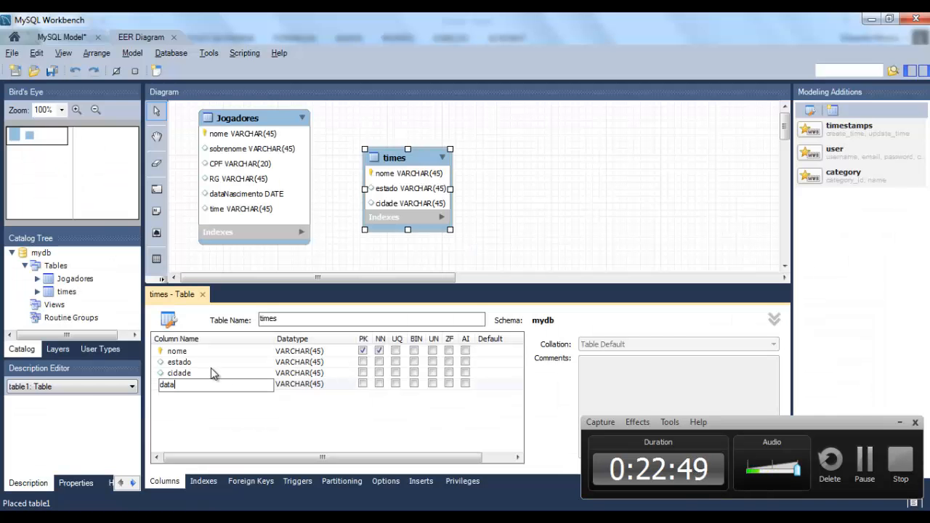
pyautogui.write('Fundacao')
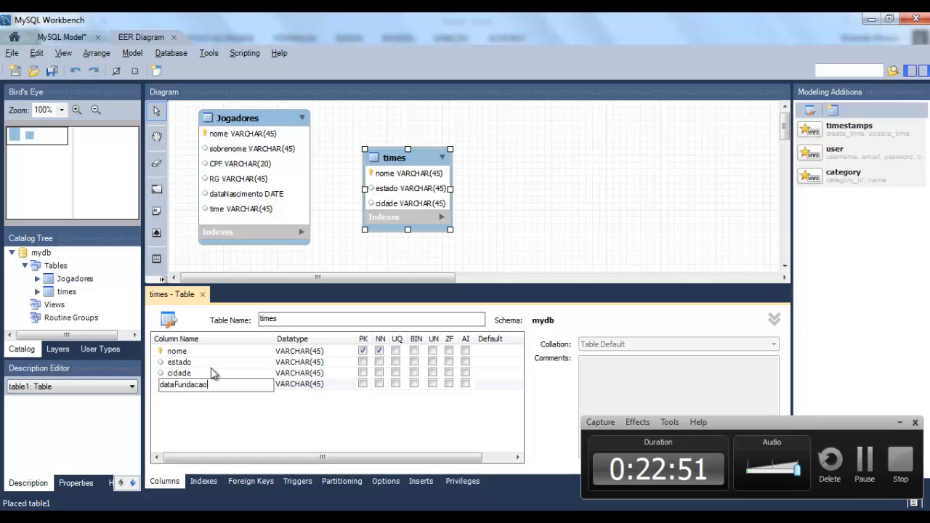
pyautogui.press('Tab')
pyautogui.write('DATE')
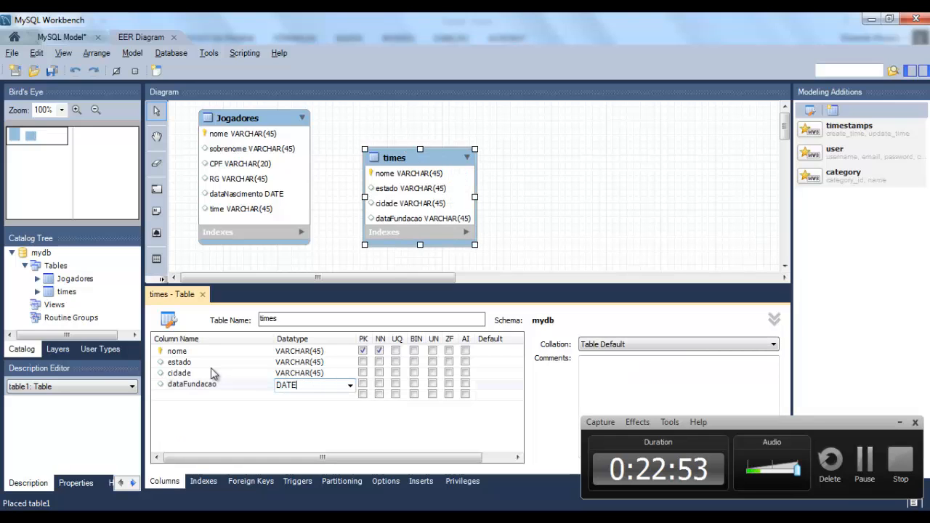
pyautogui.press('Tab')
# - Recheck the Times sheet and add a column named estadio to the times table, keeping the VARCHAR(45) datatype
pyautogui.hotkey('alt', 'Tab')
pyautogui.hotkey('alt', 'Tab')
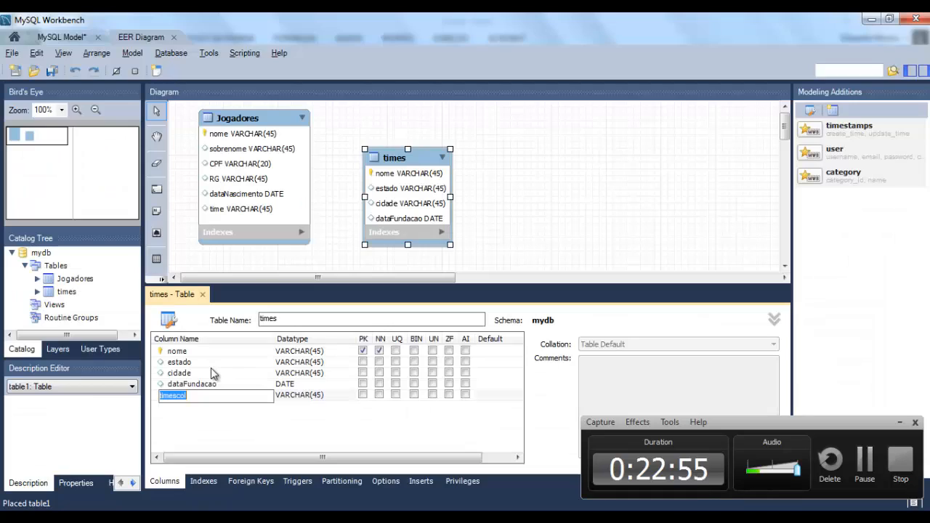
pyautogui.write('estadio')
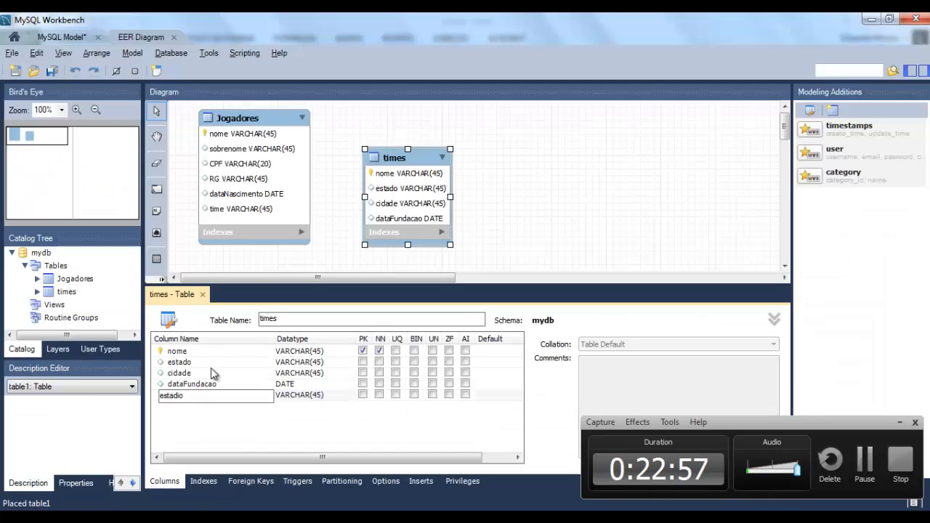
pyautogui.press('Tab')
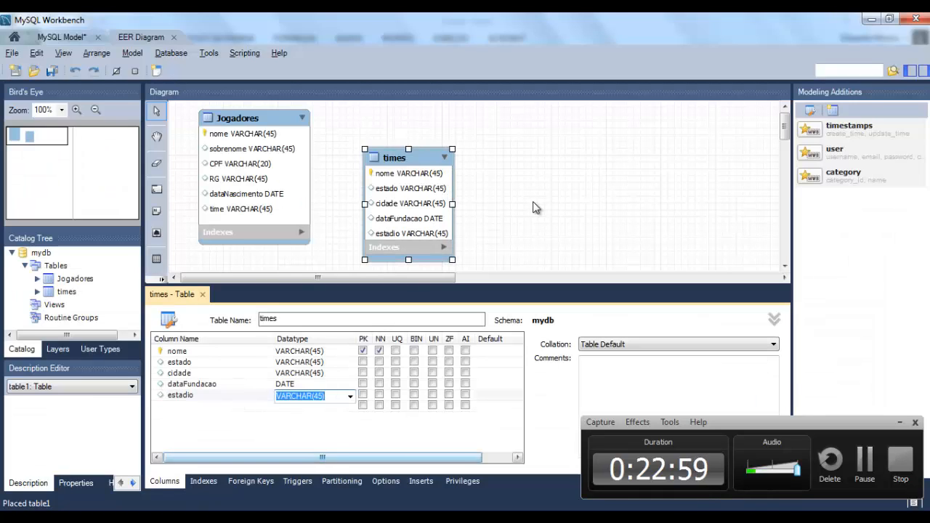
# - Move the times table close beside Jogadores in the diagram and enlarge its box to a similar height
pyautogui.click(459, 163)
pyautogui.moveTo(427, 162); pyautogui.dragTo(388, 124)
pyautogui.moveTo(416, 226); pyautogui.dragTo(430, 245)
pyautogui.click(465, 240)
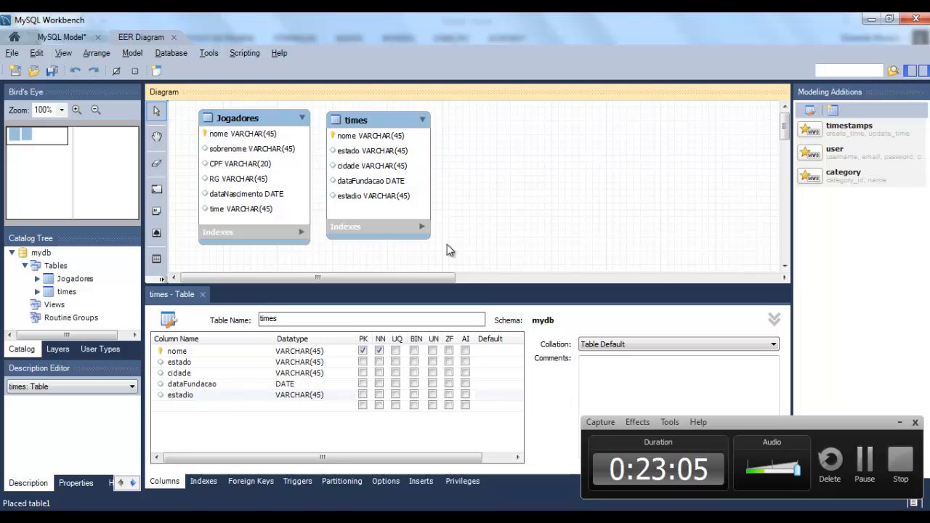
# - Check the Estadios sheet in Excel, place a new table beside times in the MySQL Workbench diagram, and name it estadios
pyautogui.hotkey('alt', 'Tab')
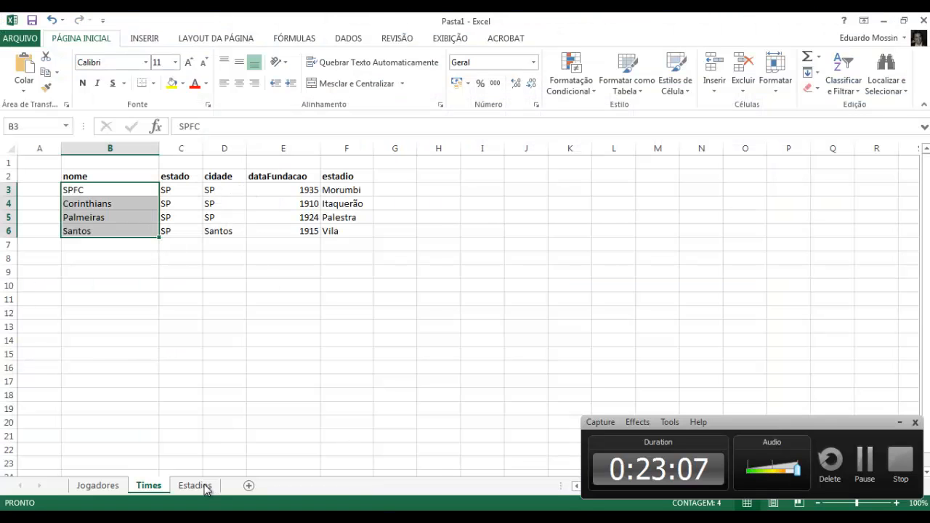
pyautogui.click(207, 487)
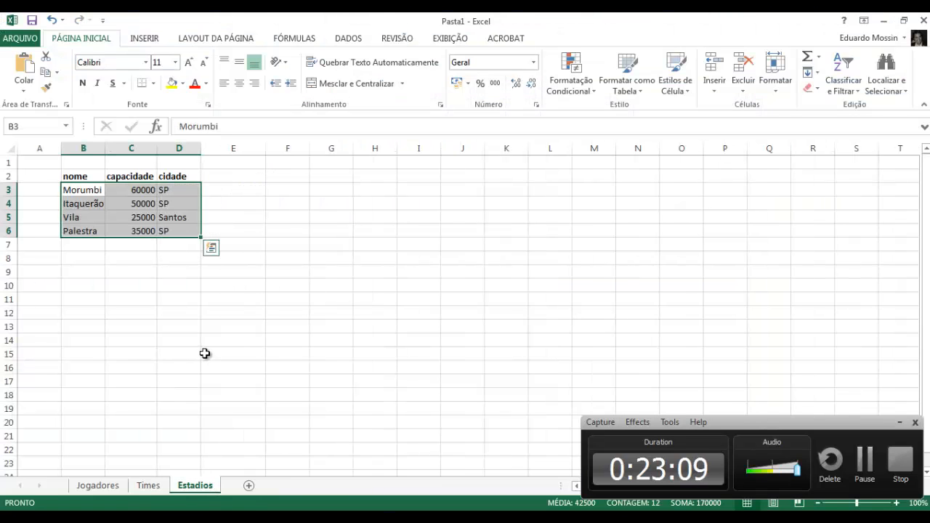
pyautogui.hotkey('alt', 'Tab')
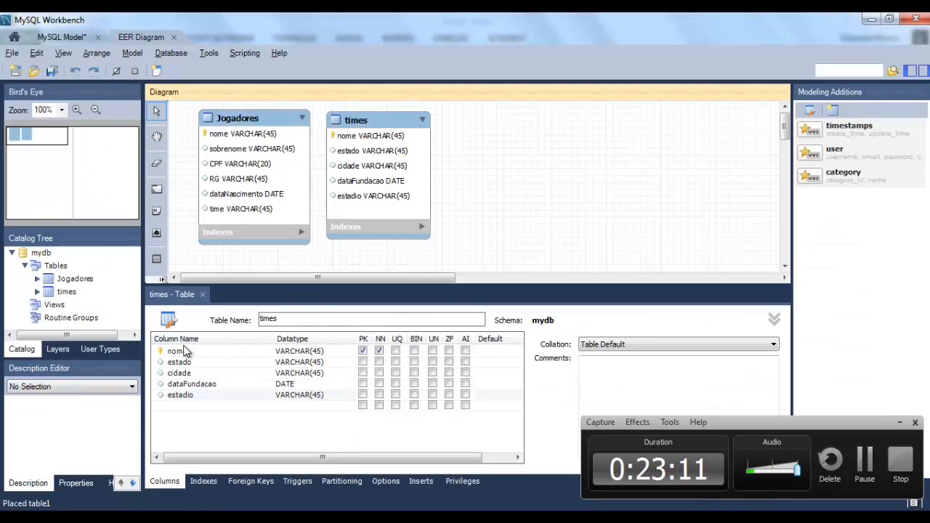
pyautogui.click(157, 259)
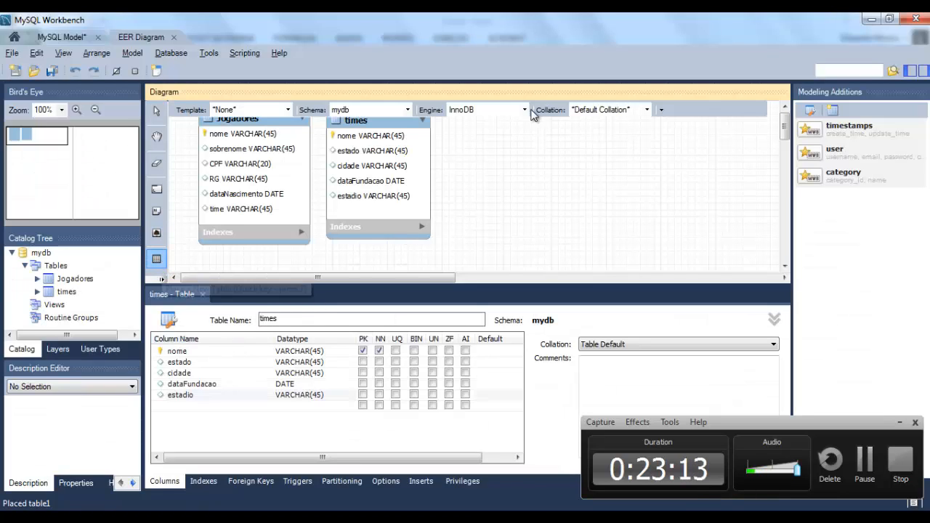
pyautogui.click(495, 133)
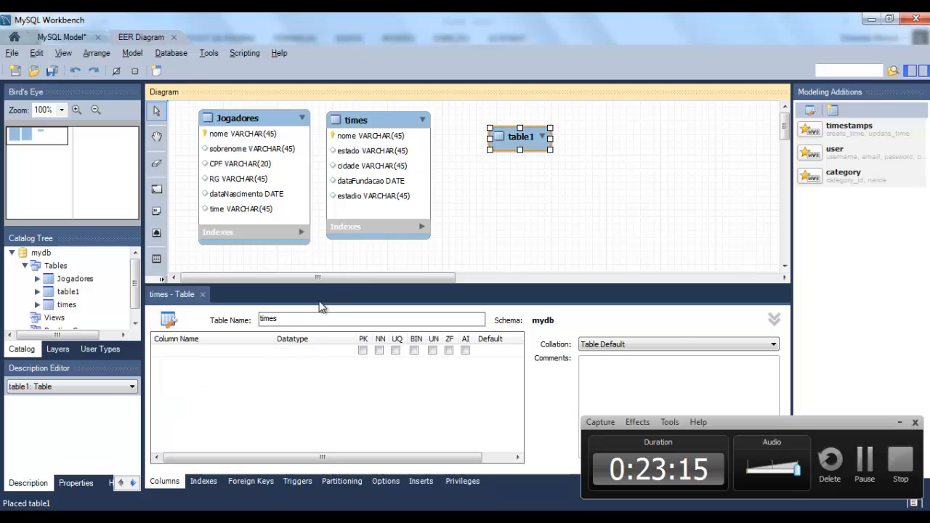
pyautogui.doubleClick(285, 319)
pyautogui.write('est')
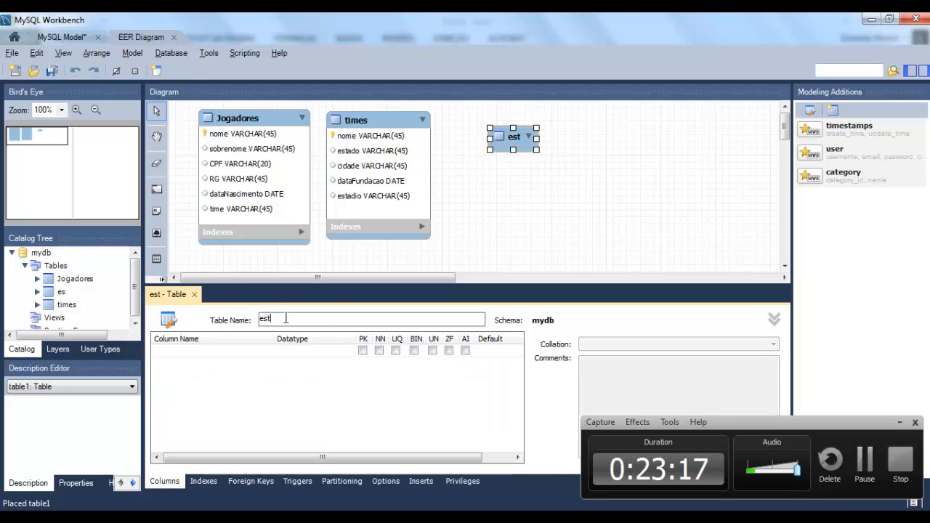
pyautogui.write('adios')
# - Add a column named nome to the estadios table and set its datatype to VARCHAR(45)
pyautogui.click(231, 352)
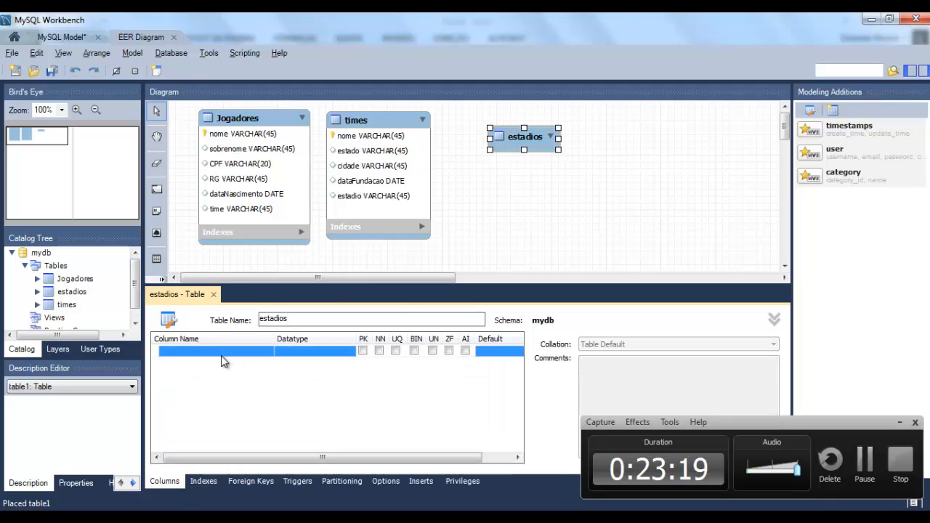
pyautogui.click(219, 350)
pyautogui.write('nome')
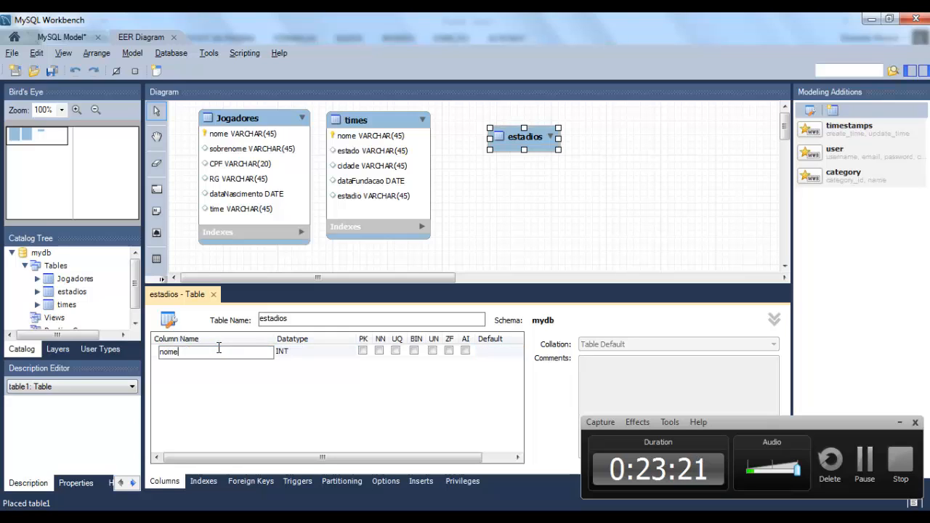
pyautogui.press('Tab')
pyautogui.write('varchar')
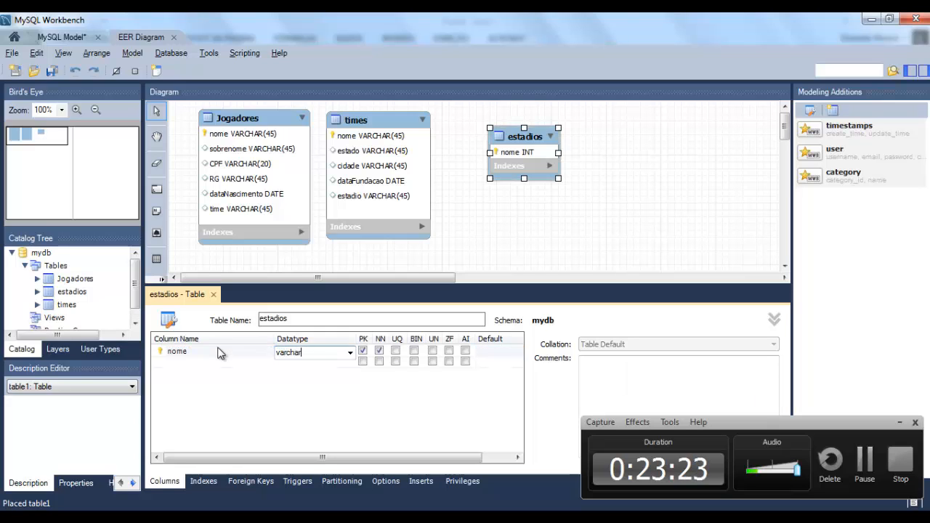
pyautogui.write('(45)')
pyautogui.press('Return')
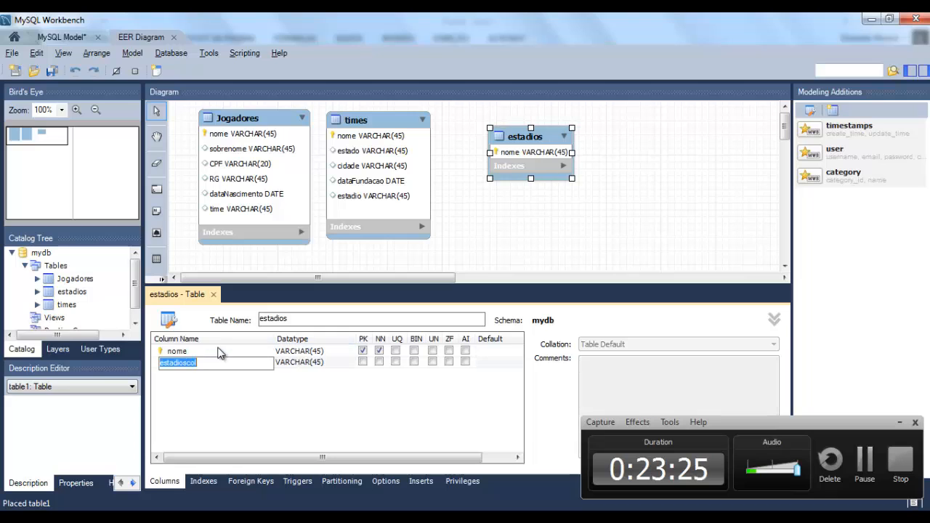
# - Add a column named capacidade to the estadios table with datatype INT
pyautogui.write('capacidade')
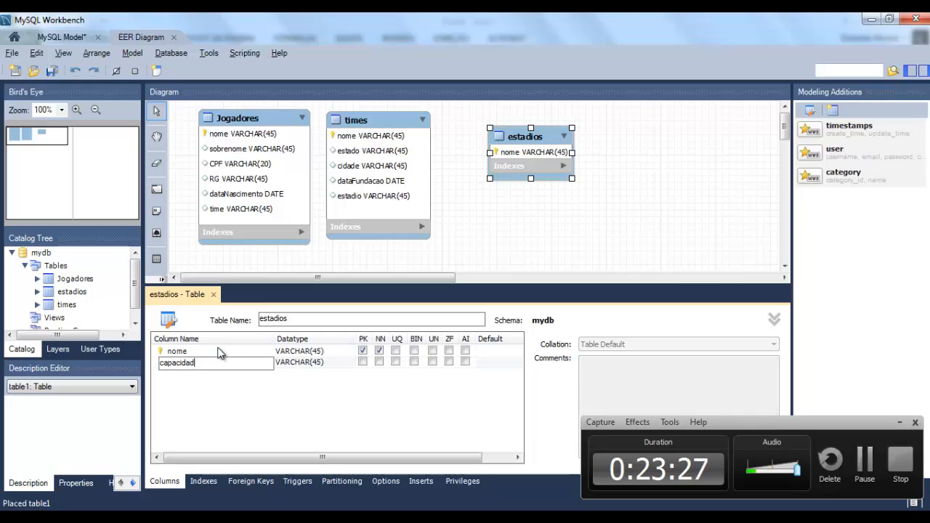
pyautogui.press('Return')
pyautogui.write('INT')
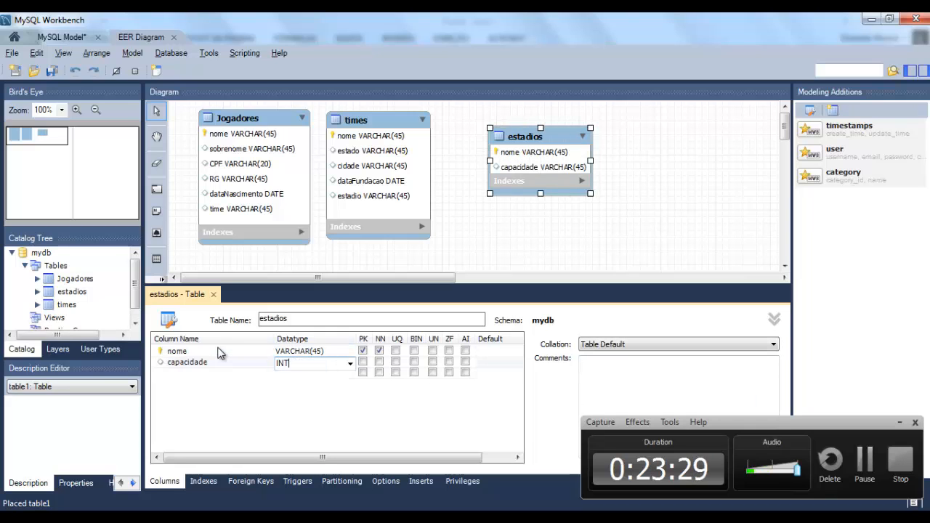
pyautogui.press('Return')
# - Recheck the Estadios sheet and add a column named cidade to the estadios table, keeping the VARCHAR(45) datatype
pyautogui.hotkey('alt', 'Tab')
pyautogui.hotkey('alt', 'Tab')
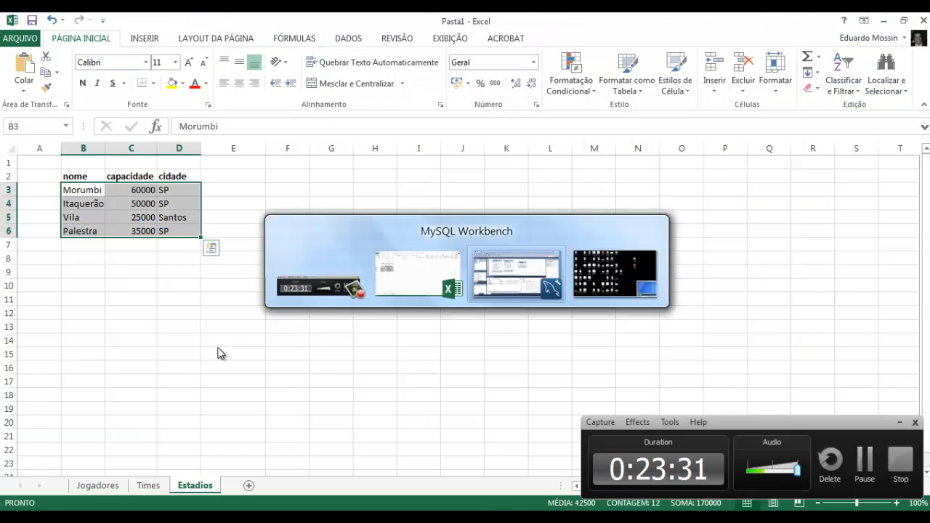
pyautogui.write('cida')
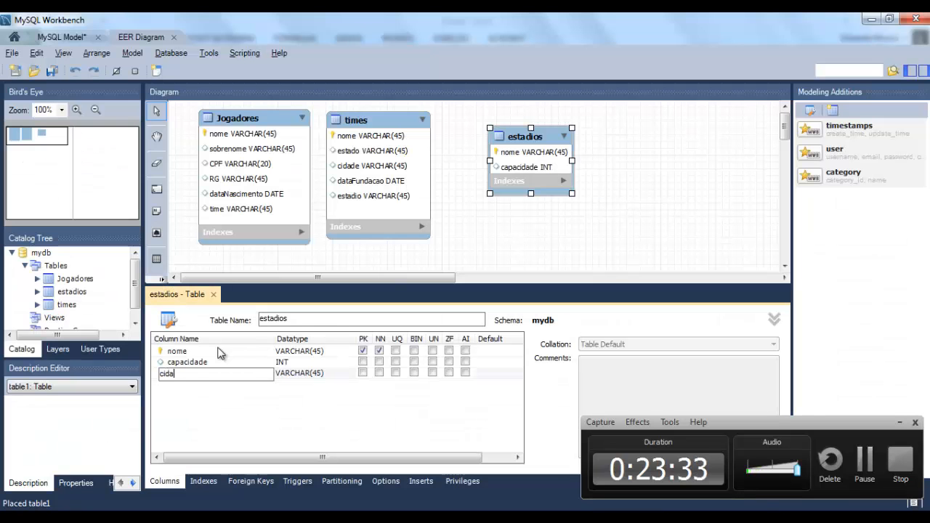
pyautogui.write('de')
pyautogui.press('Return')
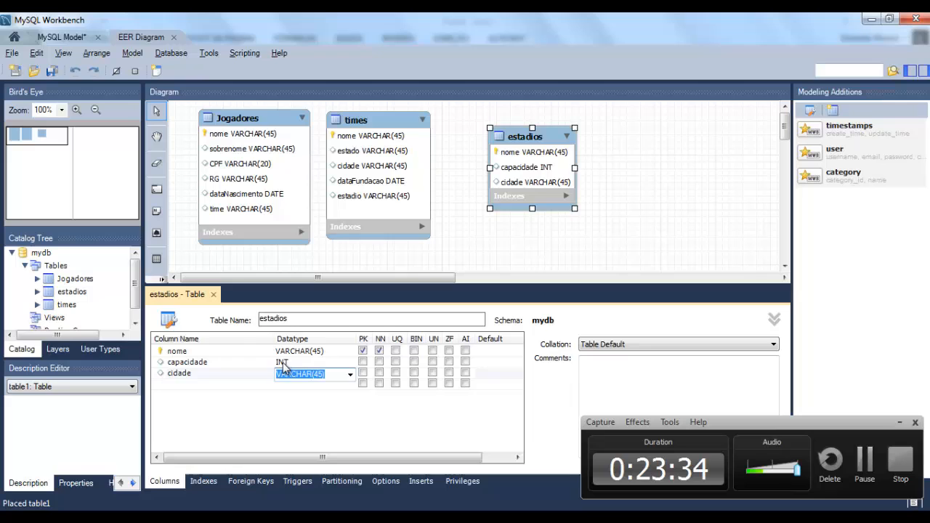
# - Move the estadios table close beside times in the diagram and enlarge its box to a similar height
pyautogui.click(501, 250)
pyautogui.moveTo(503, 144); pyautogui.dragTo(462, 128)
pyautogui.moveTo(540, 204); pyautogui.dragTo(546, 232)
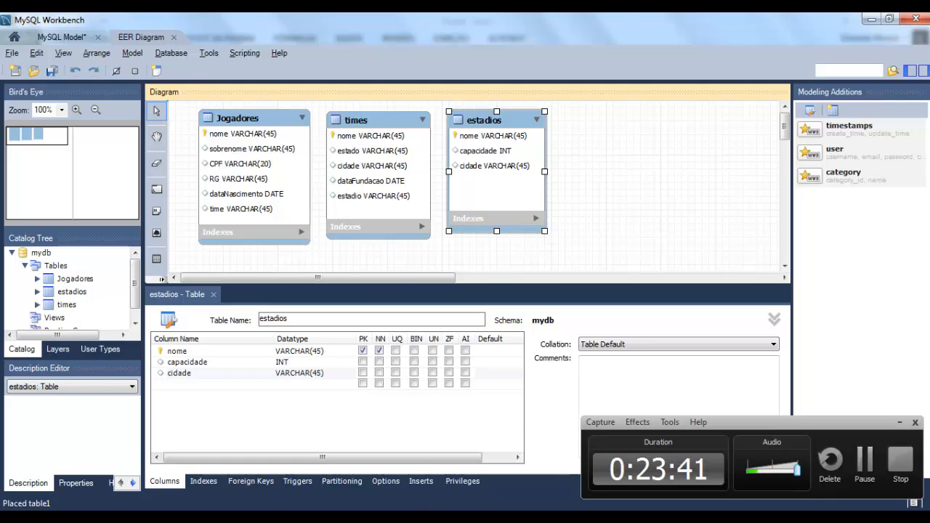
# - Review the header rows of the Estadios and Jogadores sheets in Excel, and return to the MySQL Workbench diagram
pyautogui.hotkey('alt', 'Tab')
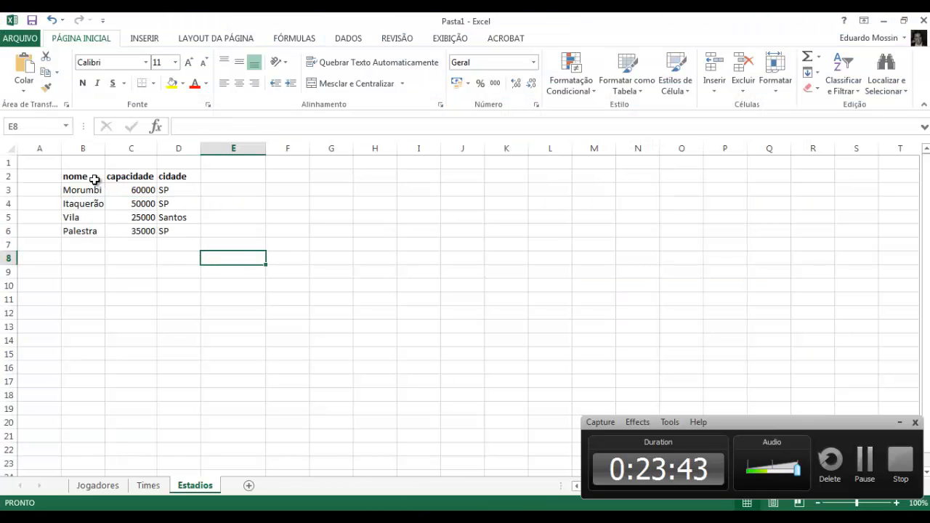
pyautogui.moveTo(94, 178); pyautogui.dragTo(175, 178)
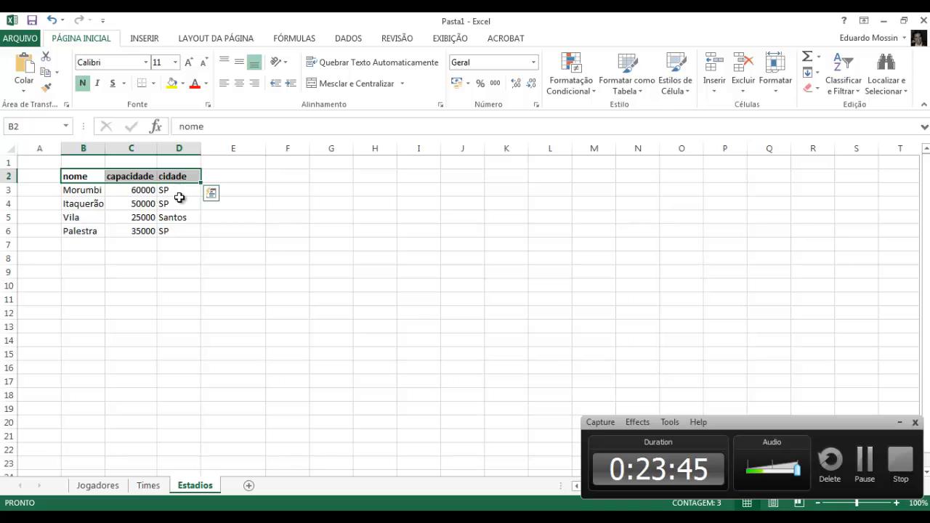
pyautogui.click(149, 487)
pyautogui.click(102, 486)
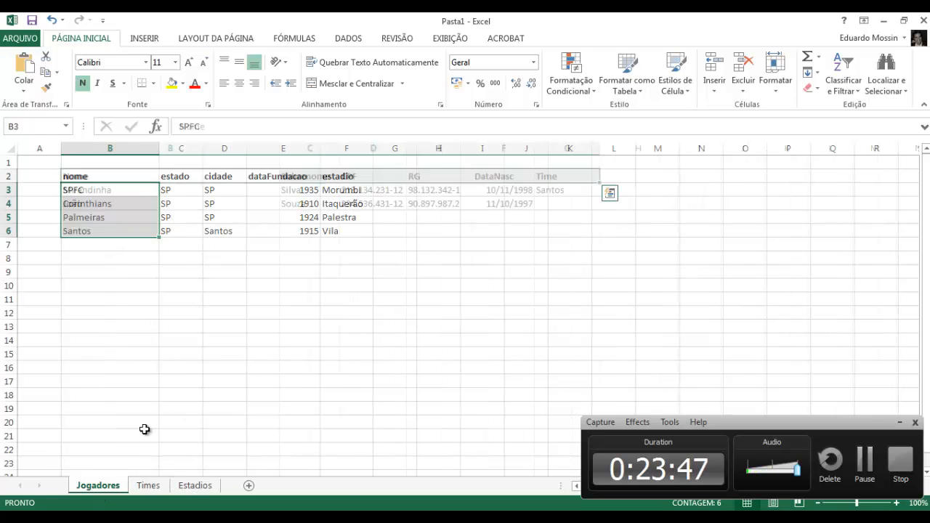
pyautogui.click(137, 216)
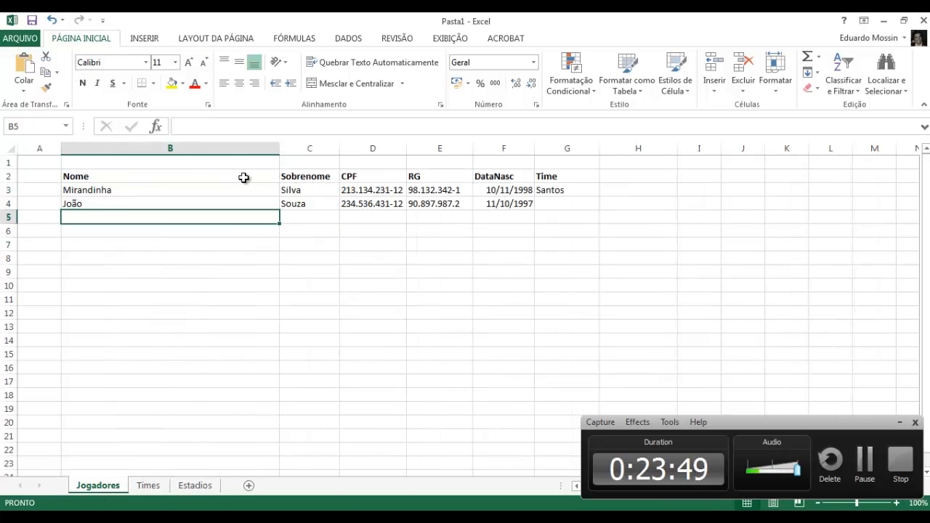
pyautogui.moveTo(245, 179); pyautogui.dragTo(574, 177)
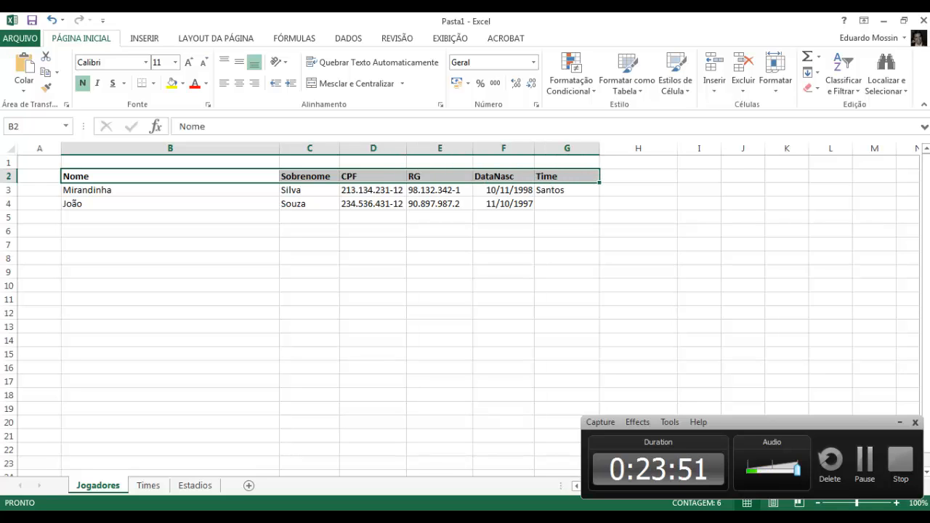
pyautogui.hotkey('alt', 'Tab')
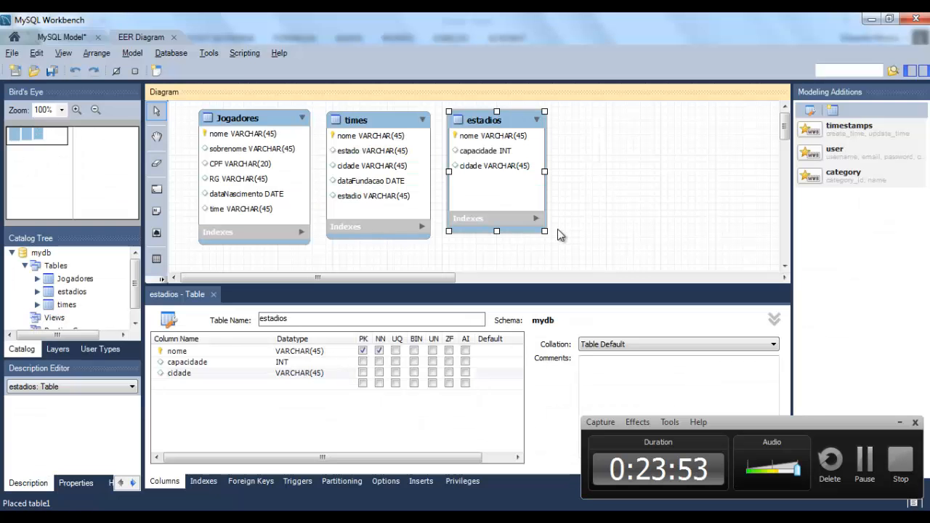
# - Make the estadios box slightly taller and spread the times and estadios tables apart from Jogadores
pyautogui.moveTo(545, 232)
pyautogui.mouseDown()
pyautogui.moveTo(545, 244)
pyautogui.moveTo(545, 235)
pyautogui.mouseUp()
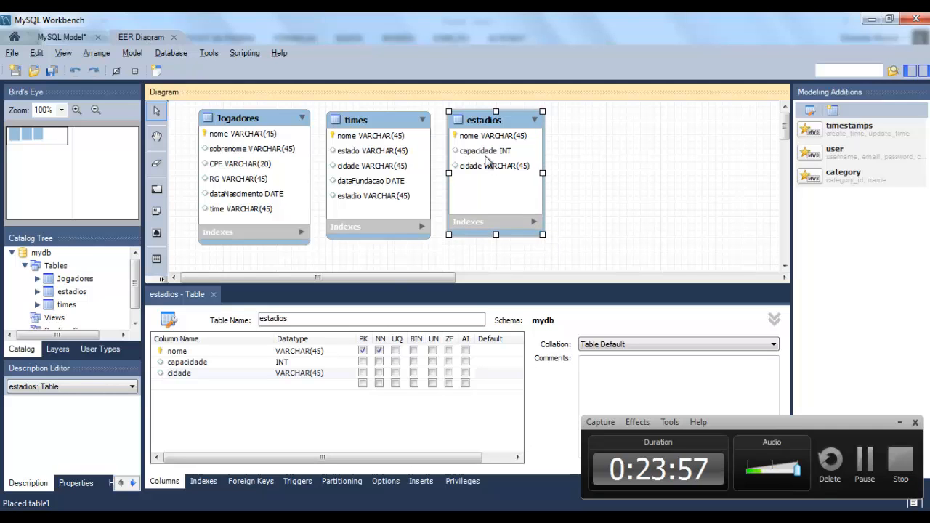
pyautogui.moveTo(520, 131); pyautogui.dragTo(668, 138)
pyautogui.moveTo(379, 118); pyautogui.dragTo(478, 114)
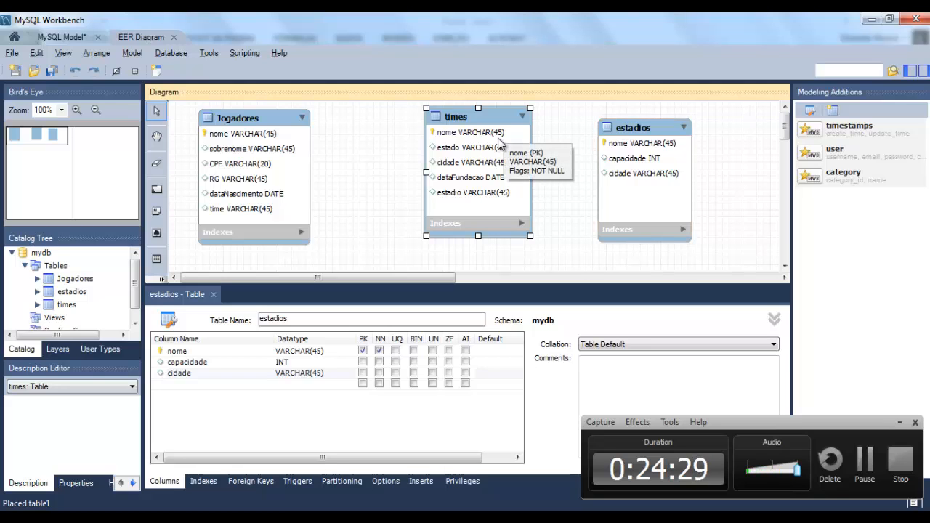
# - Bring the times and estadios tables back together in a close row beside Jogadores
pyautogui.moveTo(481, 120); pyautogui.dragTo(388, 126)
pyautogui.moveTo(645, 130); pyautogui.dragTo(497, 129)
pyautogui.moveTo(399, 122); pyautogui.dragTo(387, 122)
pyautogui.moveTo(474, 125); pyautogui.dragTo(459, 126)
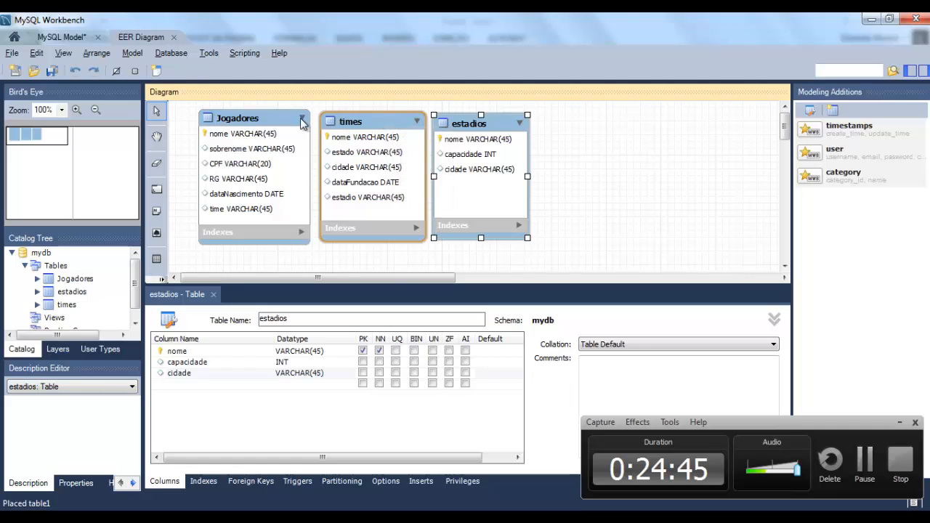
# - Shift the Jogadores, times and estadios tables slightly toward the diagram's left edge, keeping them in a row
pyautogui.moveTo(261, 124); pyautogui.dragTo(242, 124)
pyautogui.moveTo(330, 123); pyautogui.dragTo(314, 123)
pyautogui.moveTo(467, 123); pyautogui.dragTo(454, 123)
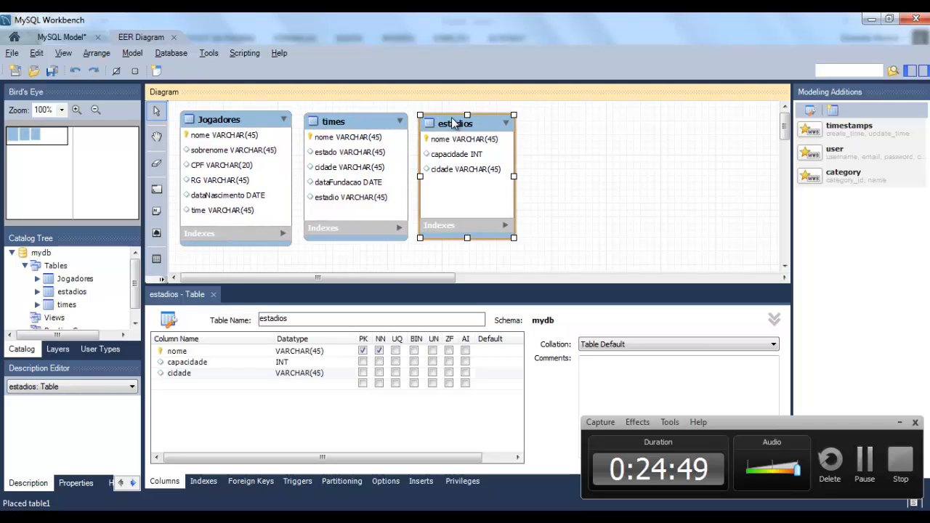
pyautogui.click(254, 125)
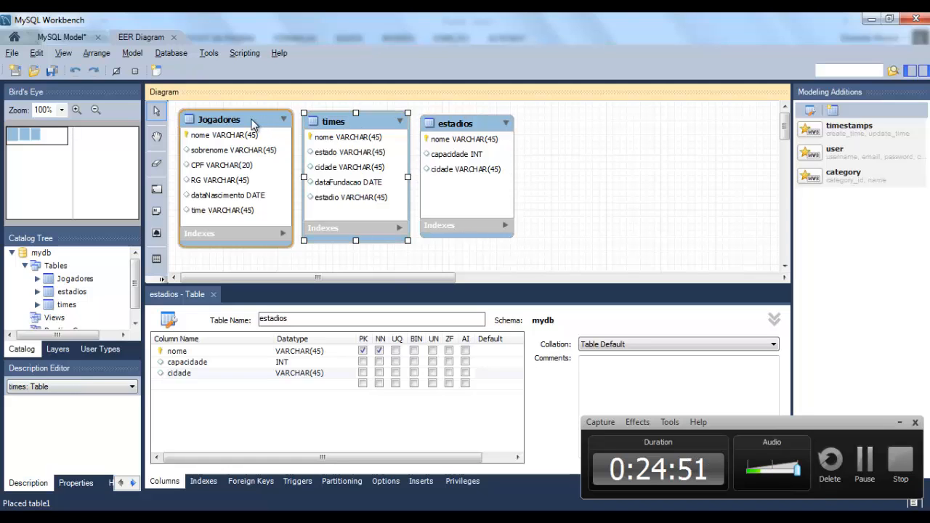
# - Stagger the three diagram tables by moving times slightly up and shifting estadios and Jogadores slightly down
pyautogui.click(331, 125)
pyautogui.click(465, 131)
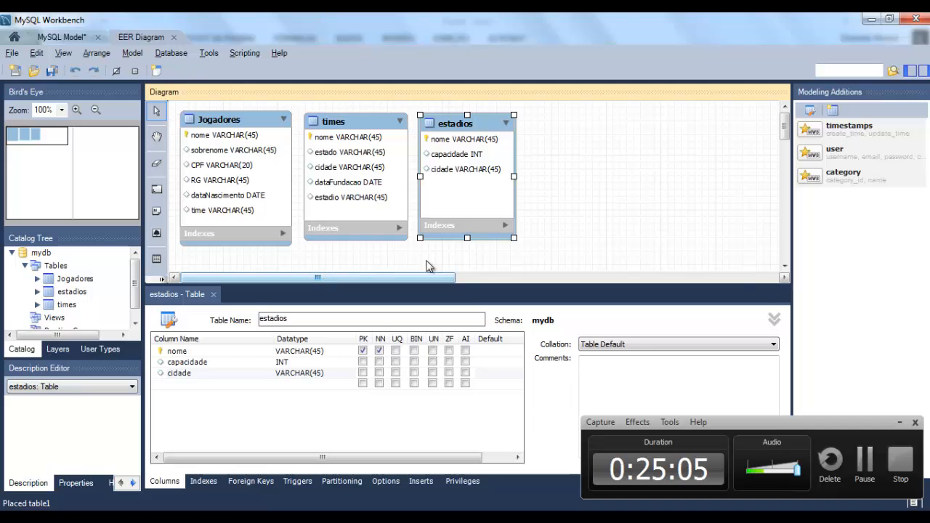
pyautogui.moveTo(348, 120); pyautogui.dragTo(348, 112)
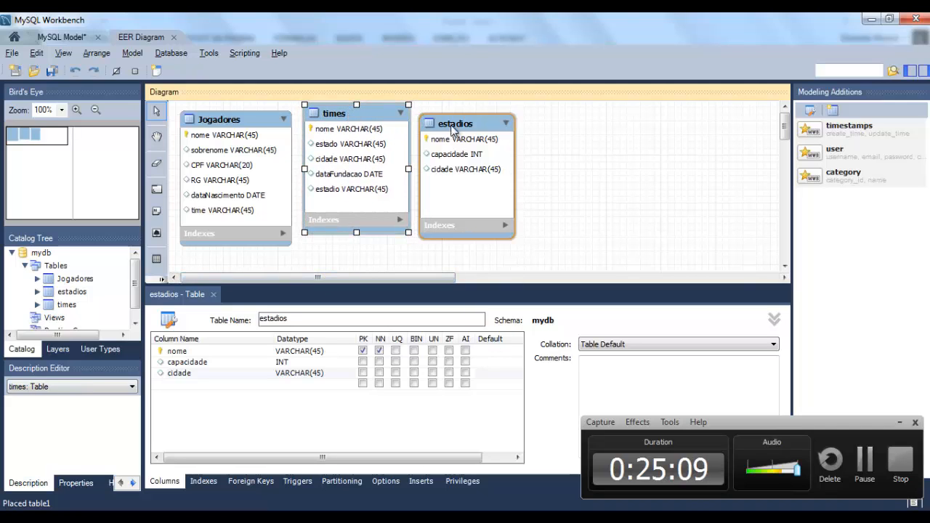
pyautogui.moveTo(452, 136); pyautogui.dragTo(458, 154)
pyautogui.moveTo(255, 128); pyautogui.dragTo(255, 133)
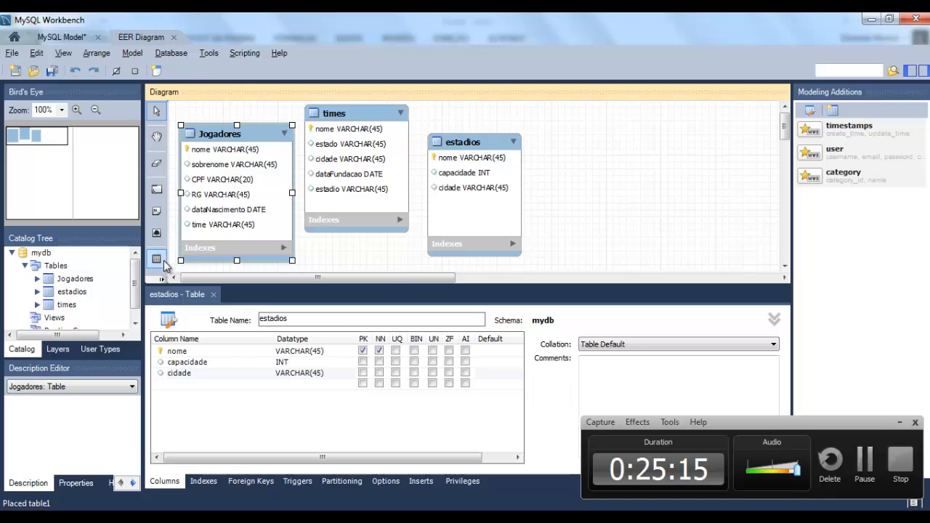
# - Place a new table beside estadios, enlarge its box to roughly the other tables' height, and name it Jogos
pyautogui.click(157, 260)
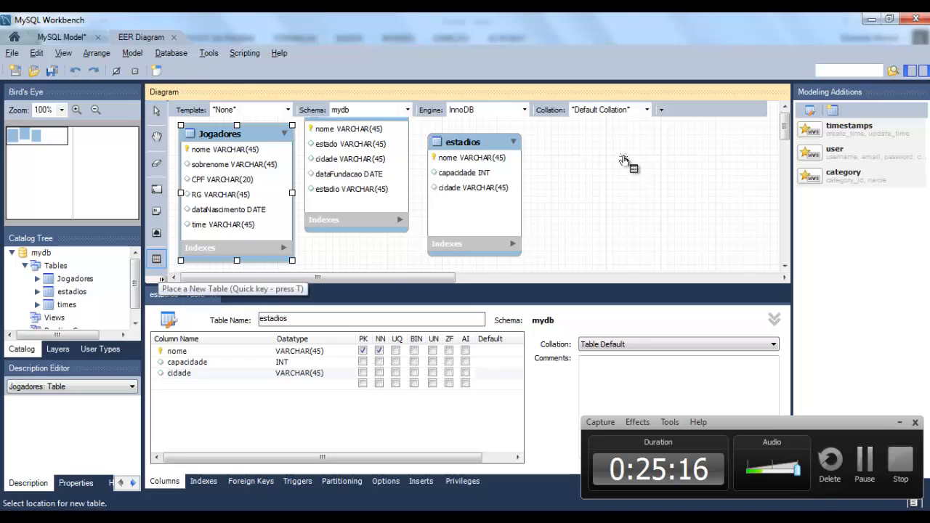
pyautogui.click(579, 139)
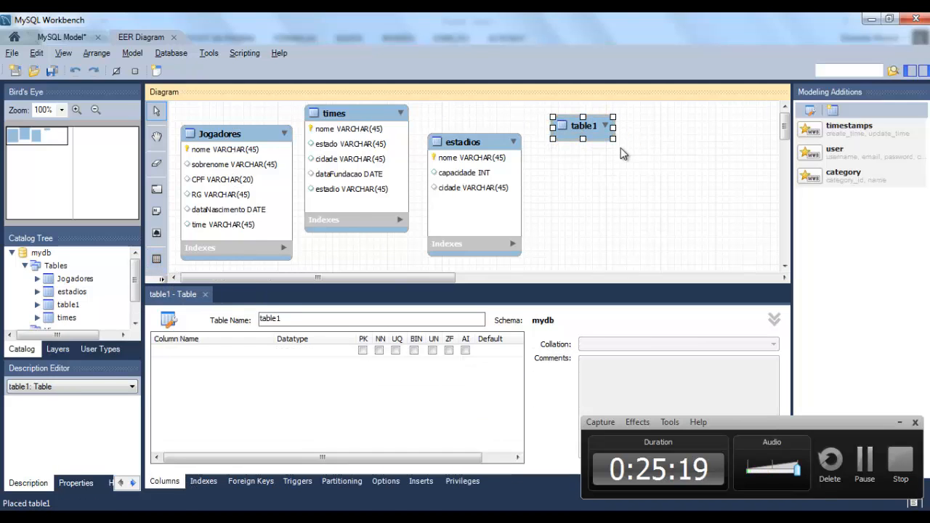
pyautogui.moveTo(613, 138); pyautogui.dragTo(691, 255)
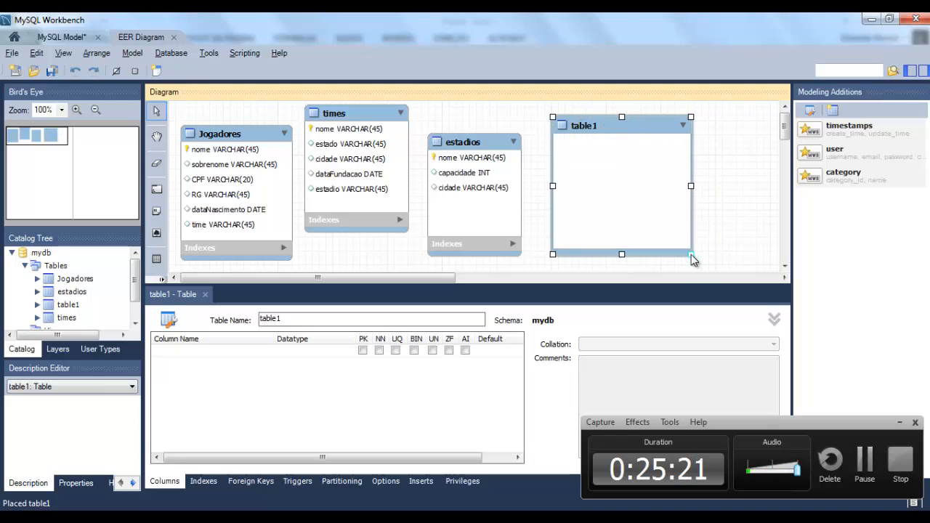
pyautogui.doubleClick(284, 318)
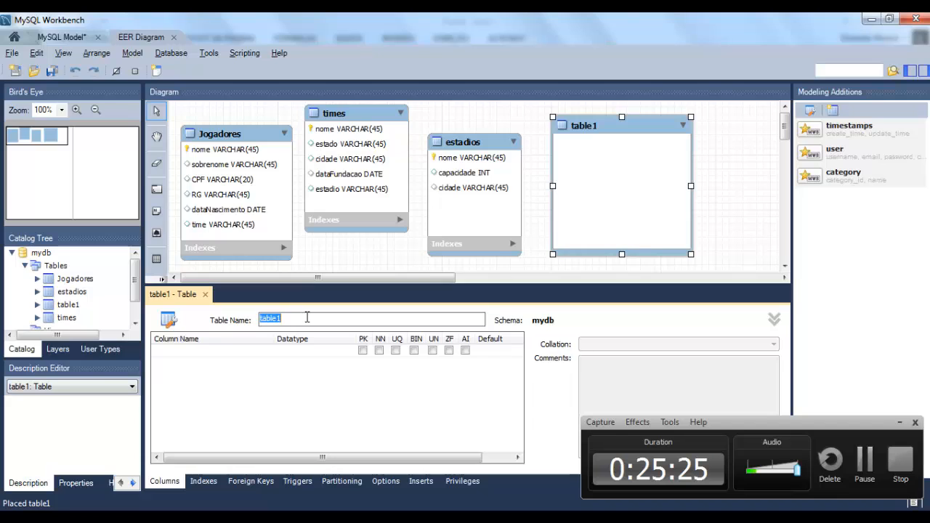
pyautogui.write('Jogos')
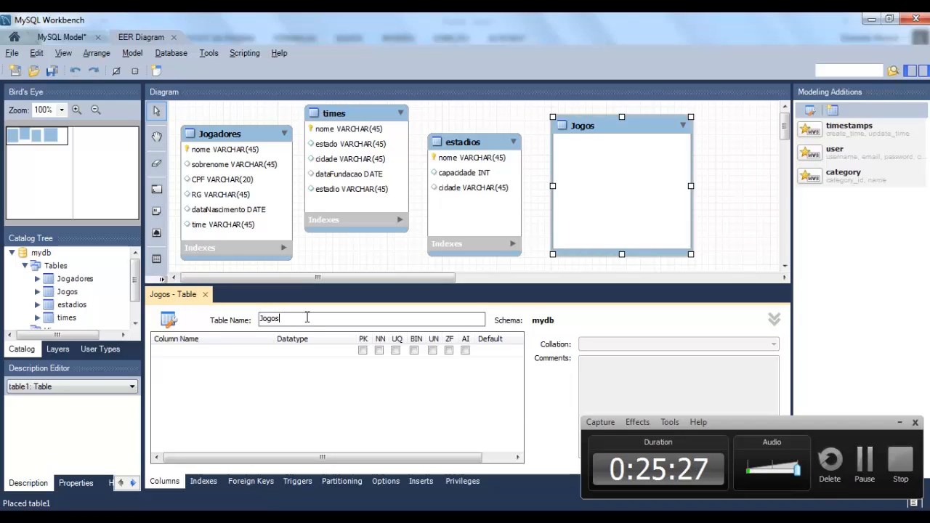
pyautogui.click(730, 218)
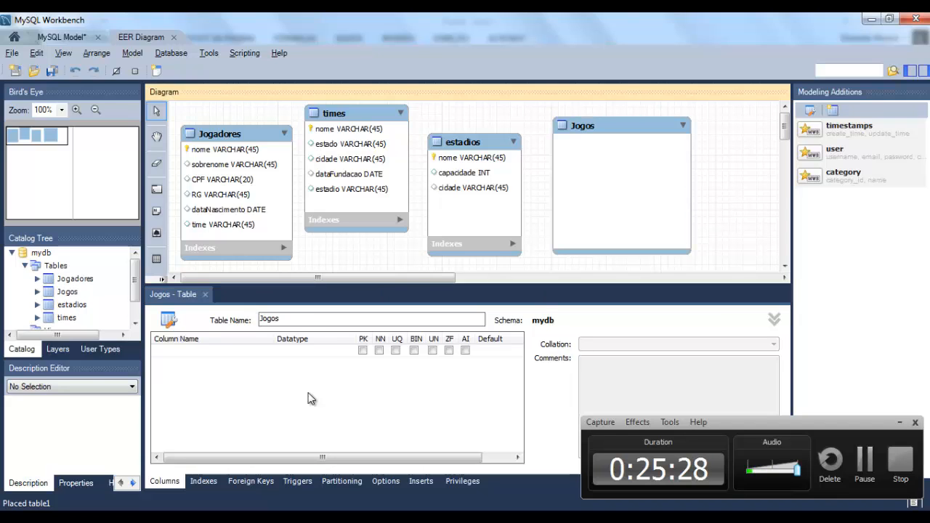
# - Add timeVisitante as the first column and primary key of Jogos, with datatype VARCHAR(45)
pyautogui.click(208, 358)
pyautogui.click(209, 353)
pyautogui.click(209, 353)
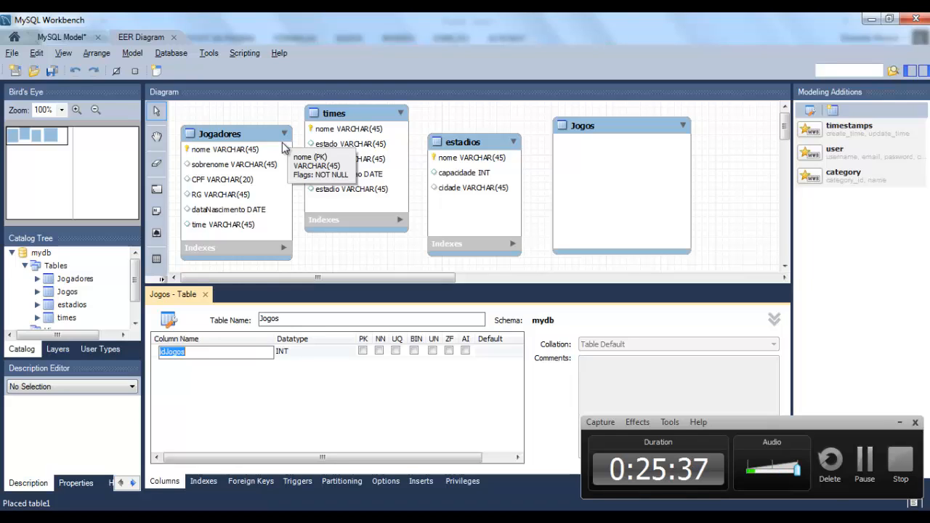
pyautogui.write('timeVisi')
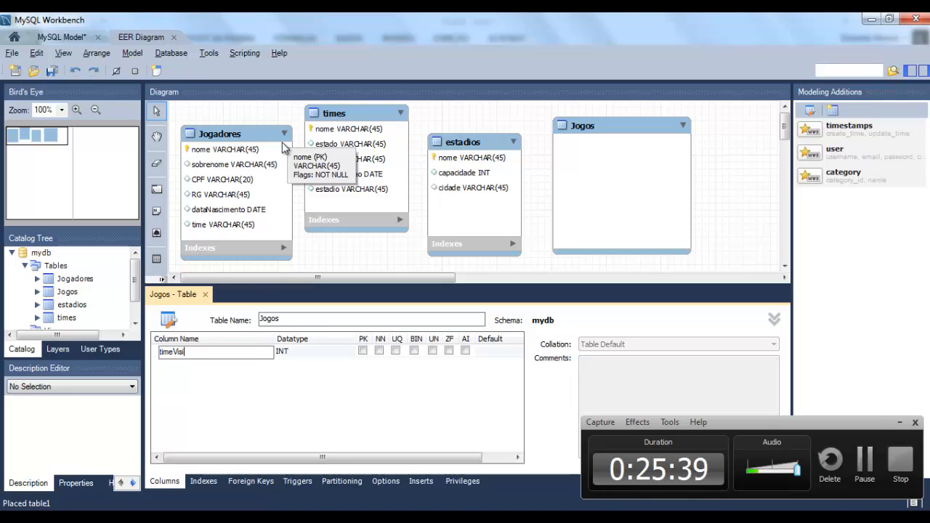
pyautogui.write('tante')
pyautogui.press('Tab')
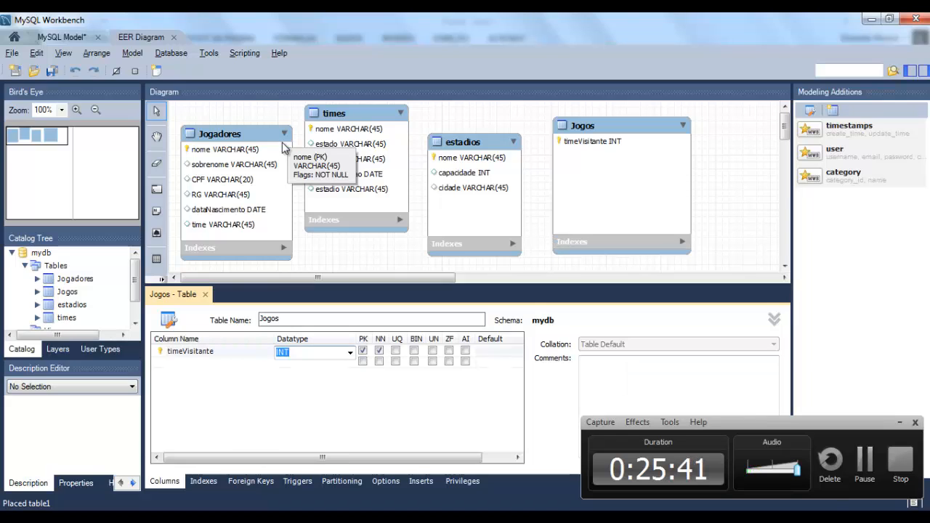
pyautogui.write('VARCHA')
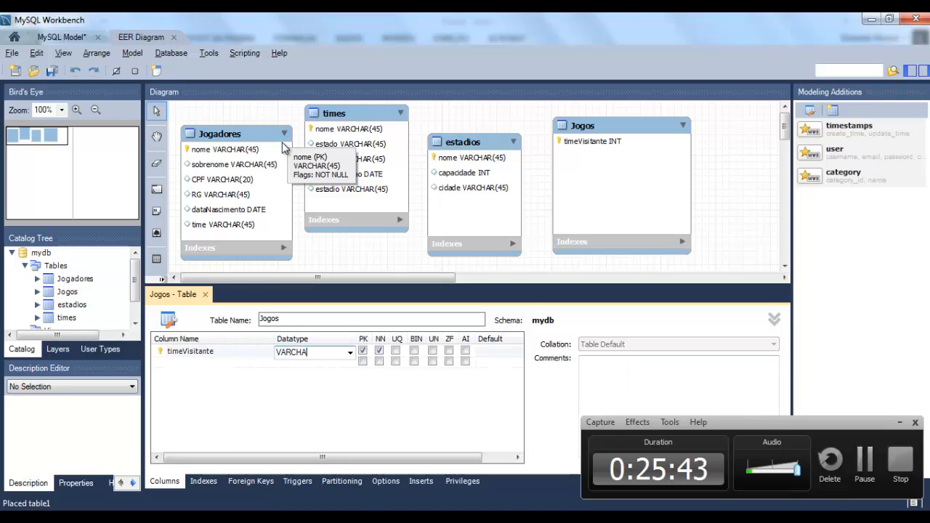
pyautogui.write('(45)')
pyautogui.click(306, 352)
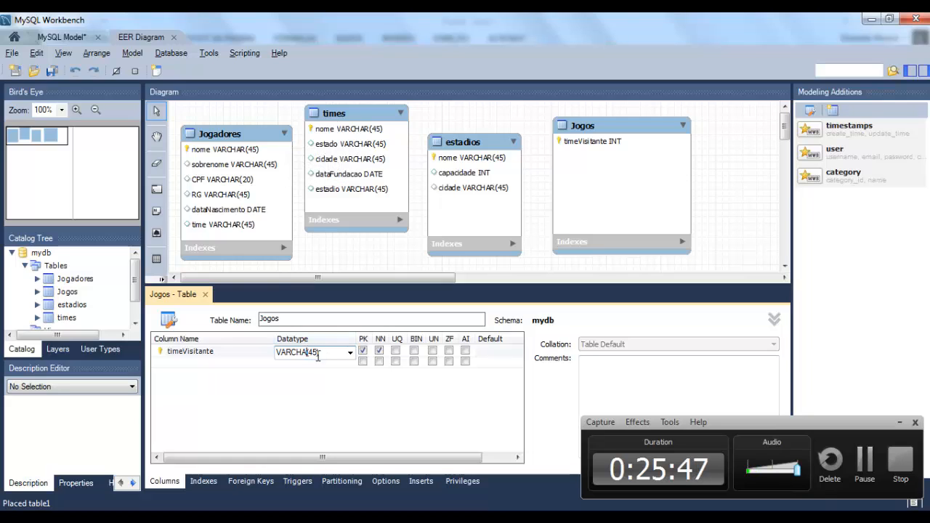
# - Add a timeCasa column with datatype VARCHAR(45) to the Jogos table
pyautogui.click(198, 360)
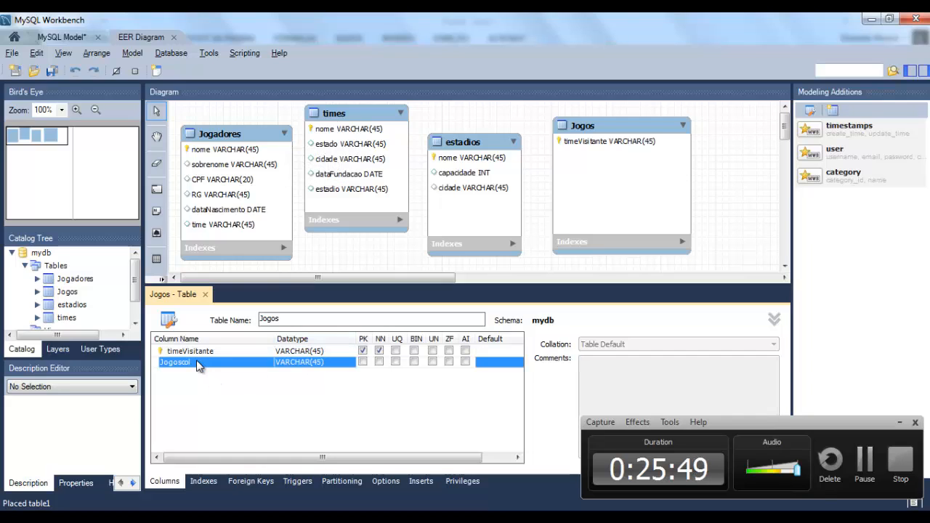
pyautogui.click(197, 359)
pyautogui.write('timeCa')
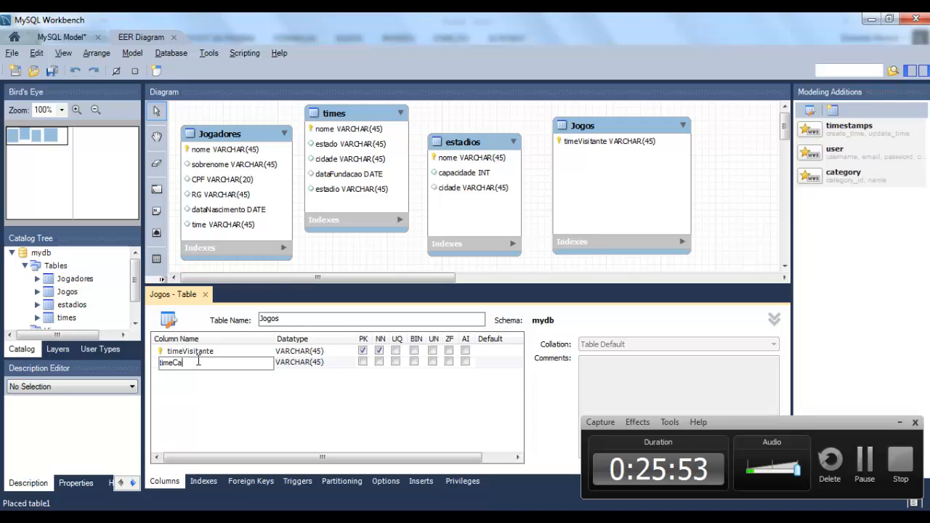
pyautogui.write('sa')
pyautogui.press('Tab')
pyautogui.press('Return')
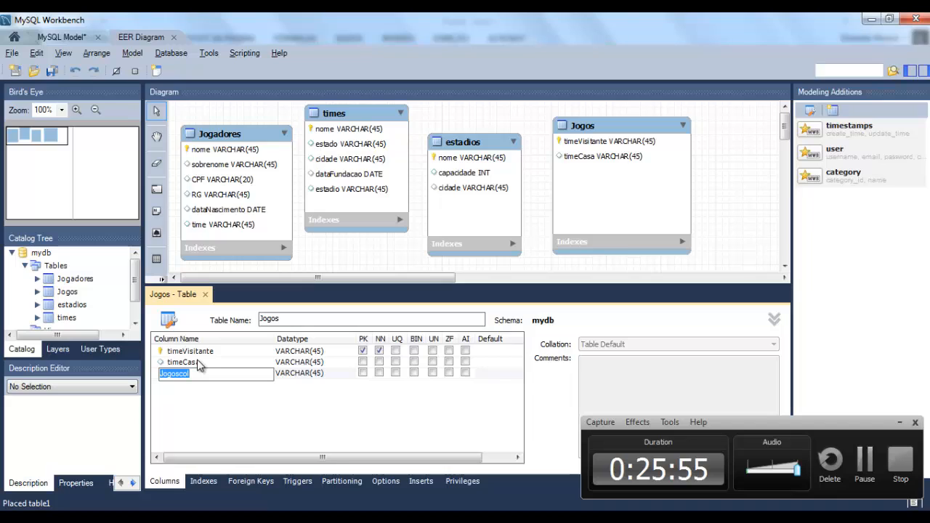
# - Add the goal columns golsTimeVisitante and golsTimeCasa to the Jogos table
pyautogui.write('golsTimeVisitante')
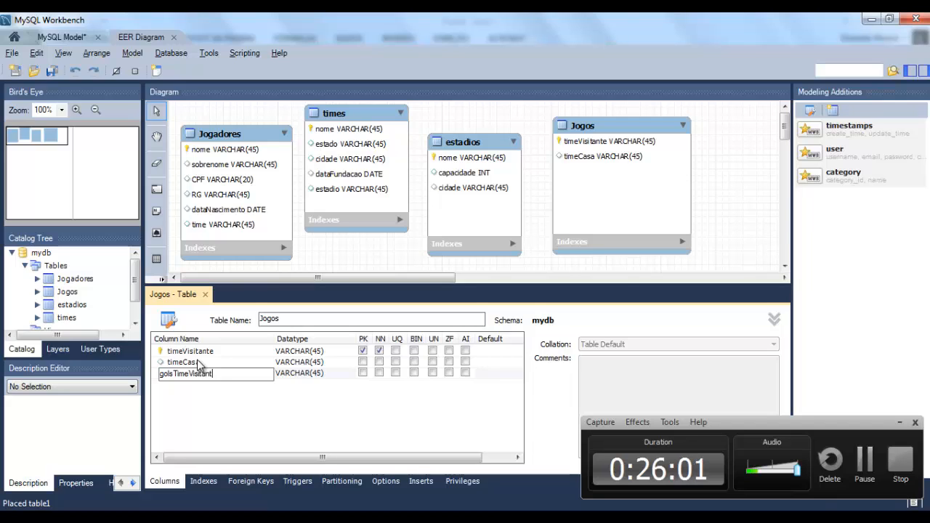
pyautogui.press('Return')
pyautogui.press('Return')
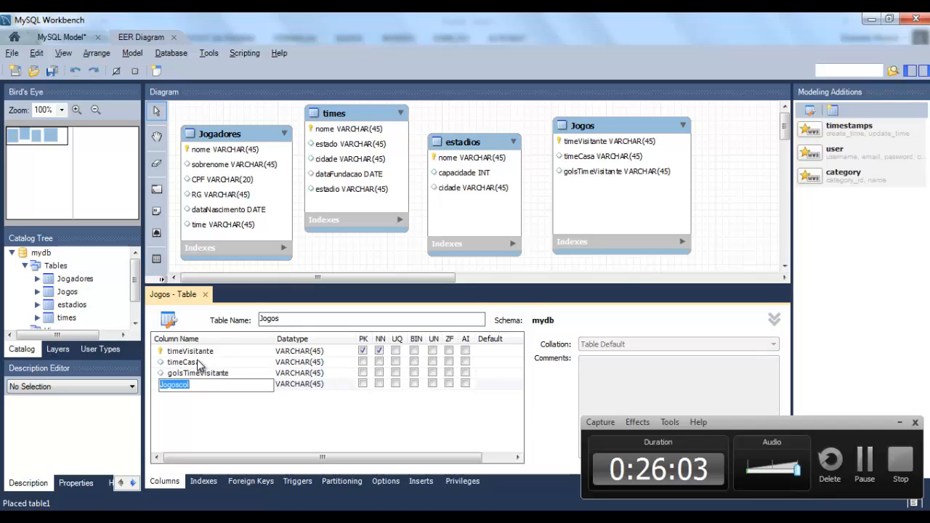
pyautogui.write('golsTimeCasa')
# - Set the datatype of both golsTimeVisitante and golsTimeCasa to INT
pyautogui.click(332, 374)
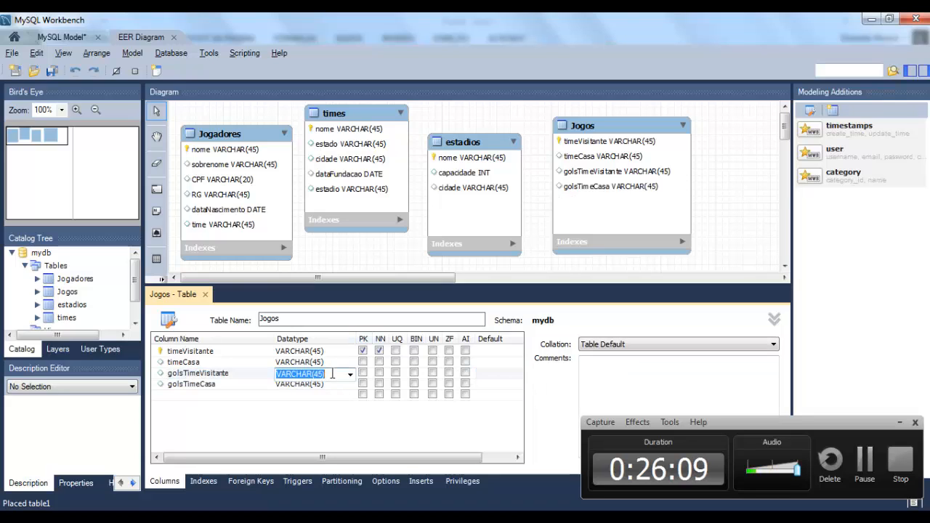
pyautogui.write('INT')
pyautogui.press('Return')
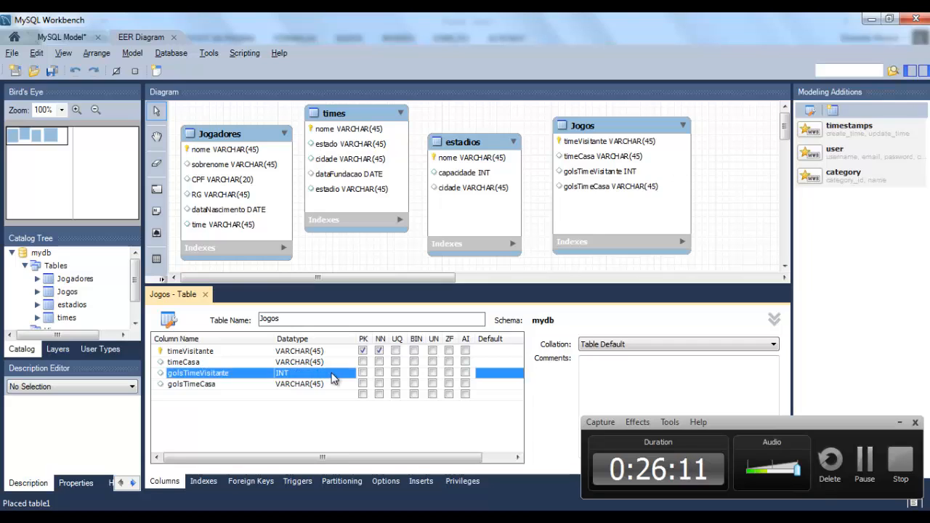
pyautogui.press('Down')
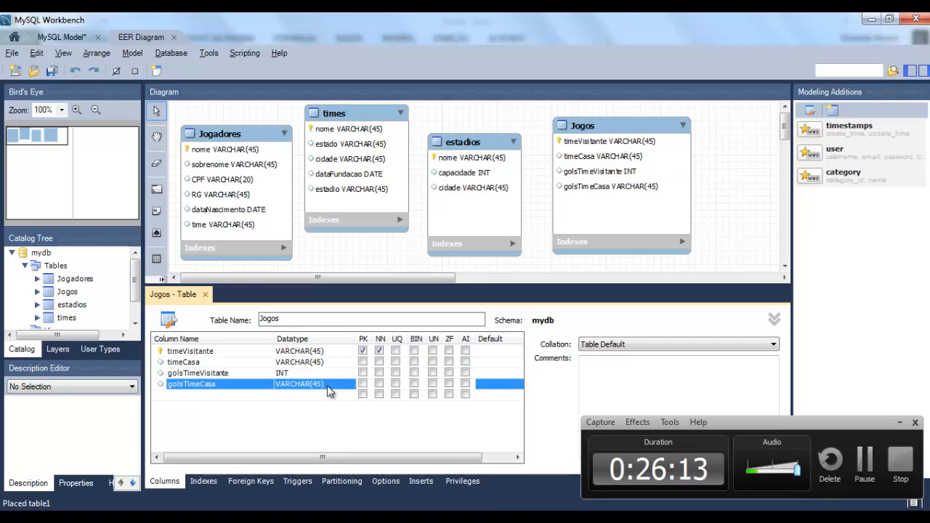
pyautogui.click(335, 385)
pyautogui.write('INT')
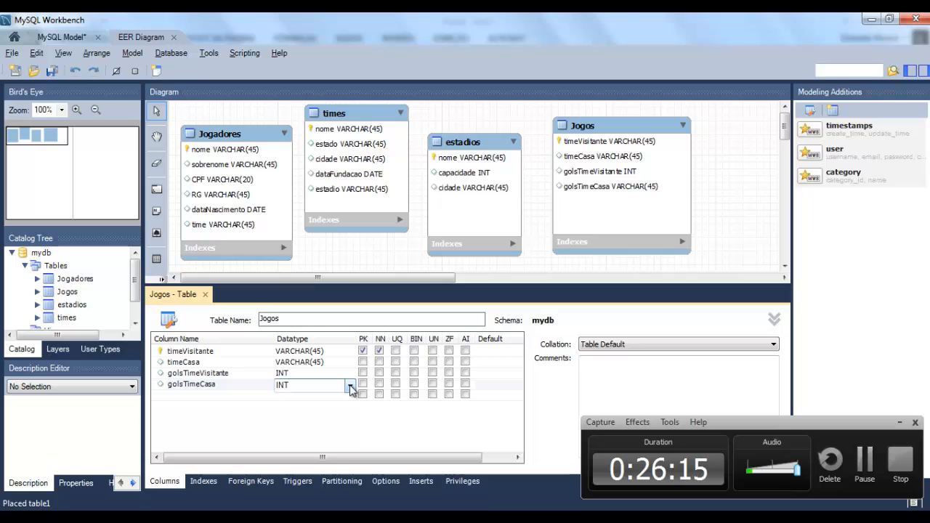
pyautogui.click(350, 391)
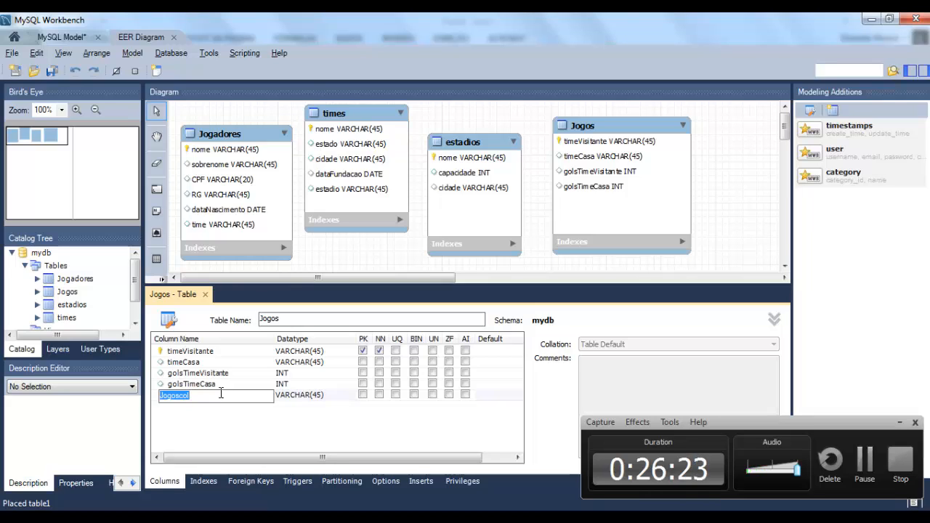
# - Add an estadio column with datatype VARCHAR(45) to Jogos, and move the Jogos table slightly closer to estadios
pyautogui.write('estadio')
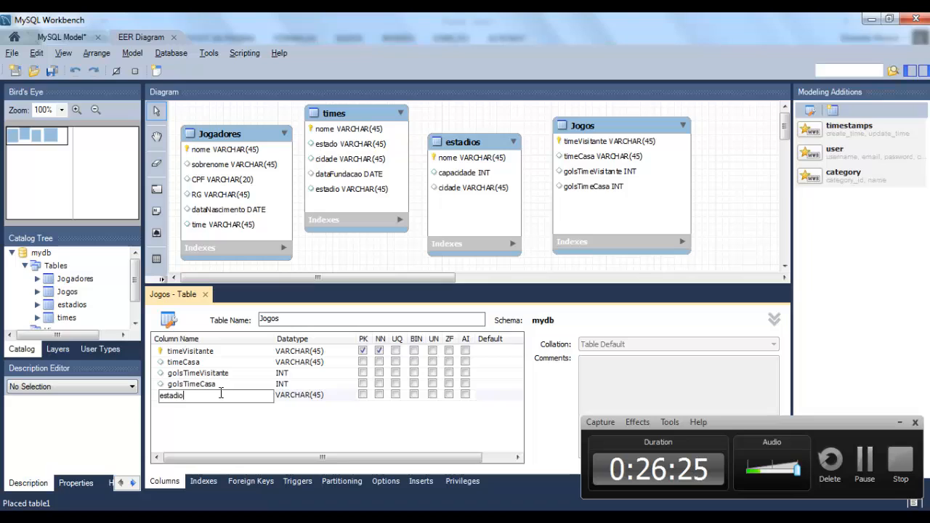
pyautogui.press('Tab')
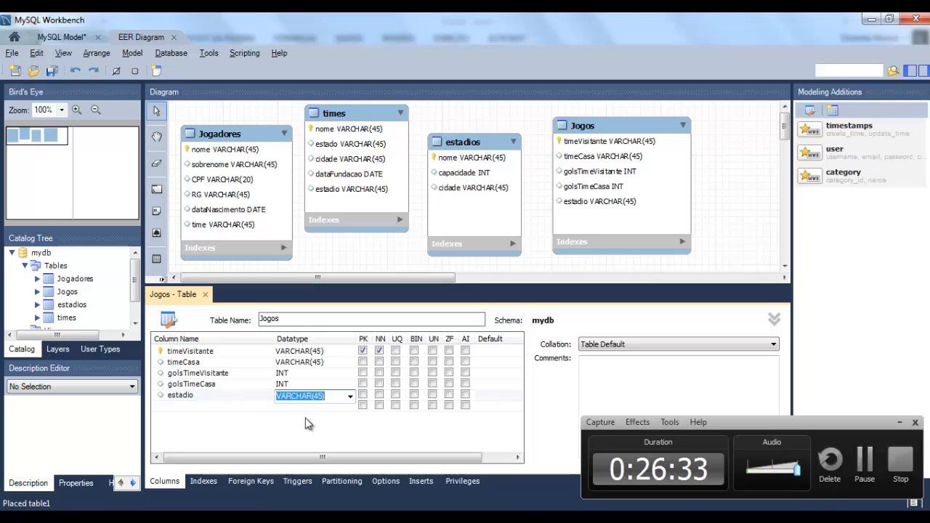
pyautogui.doubleClick(557, 236)
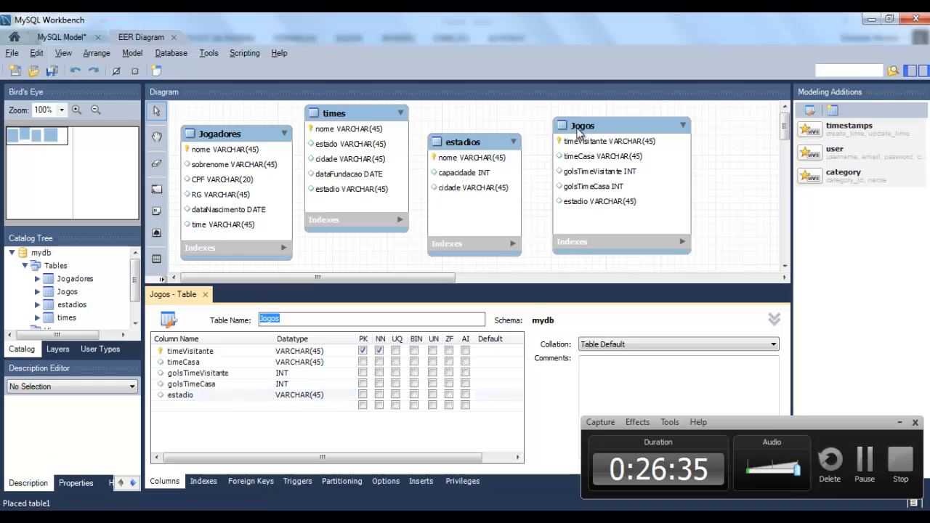
pyautogui.moveTo(579, 129); pyautogui.dragTo(572, 125)
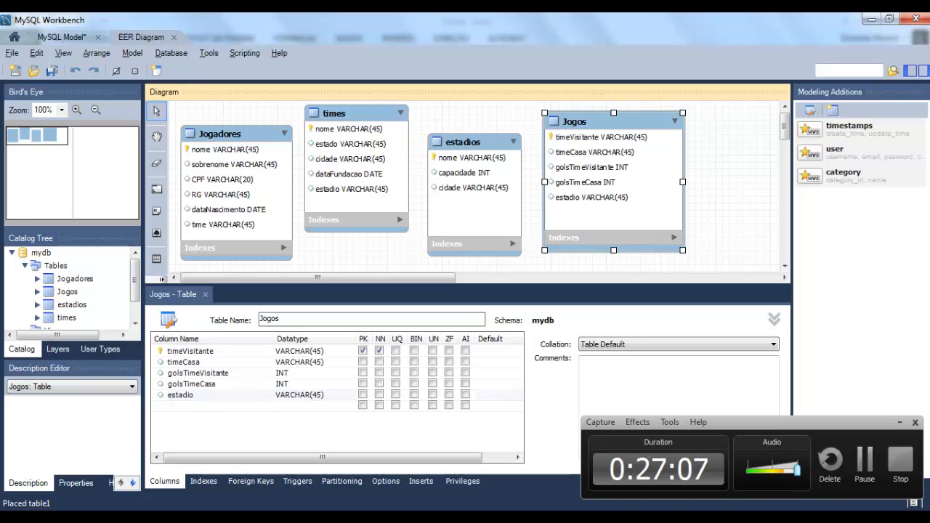
# - Switch to the Excel workbook, add a new sheet after Jogadores and name it Jogos
pyautogui.hotkey('alt', 'Tab')
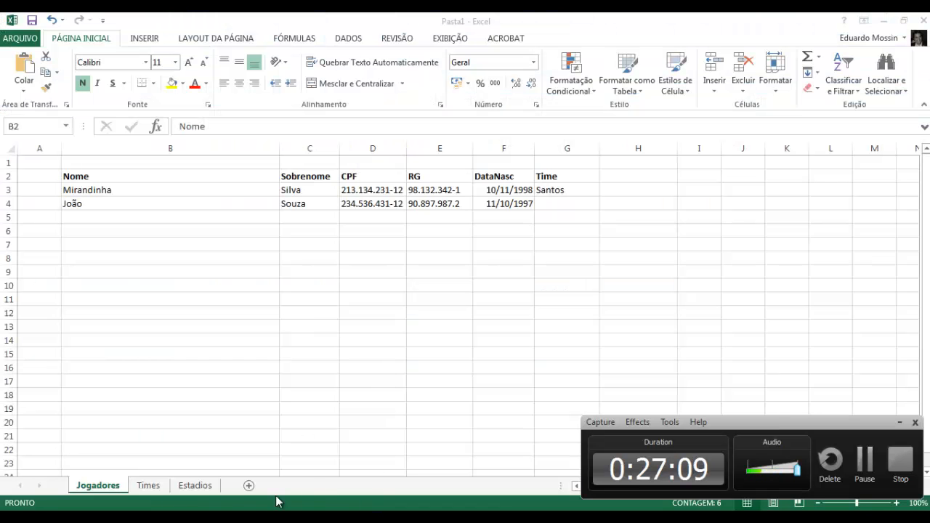
pyautogui.hotkey('ctrl', 'shift', 'Right')
pyautogui.click(250, 485)
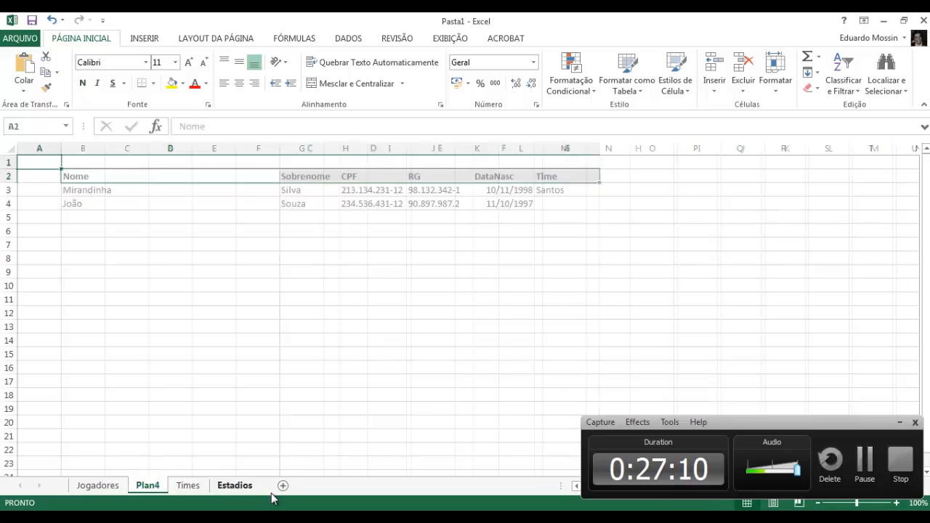
pyautogui.doubleClick(149, 487)
pyautogui.write('Jo')
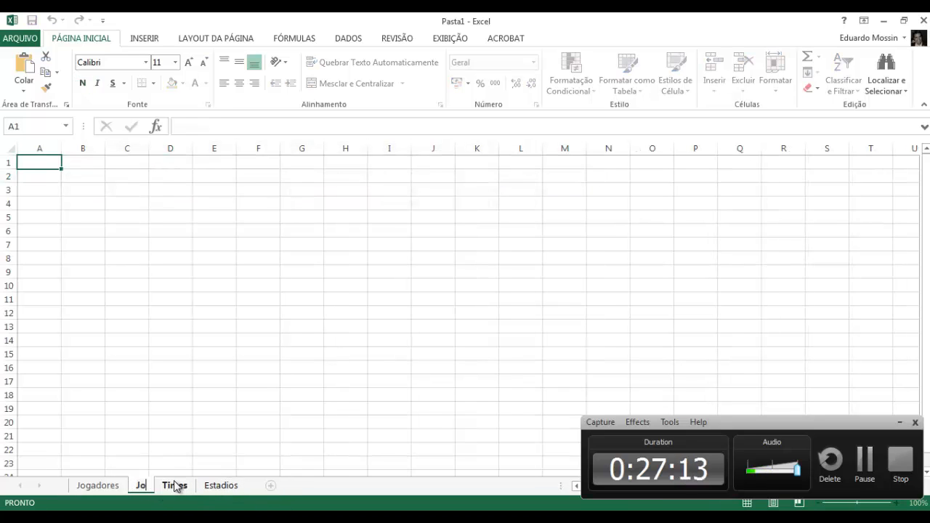
pyautogui.write('gos')
pyautogui.press('Return')
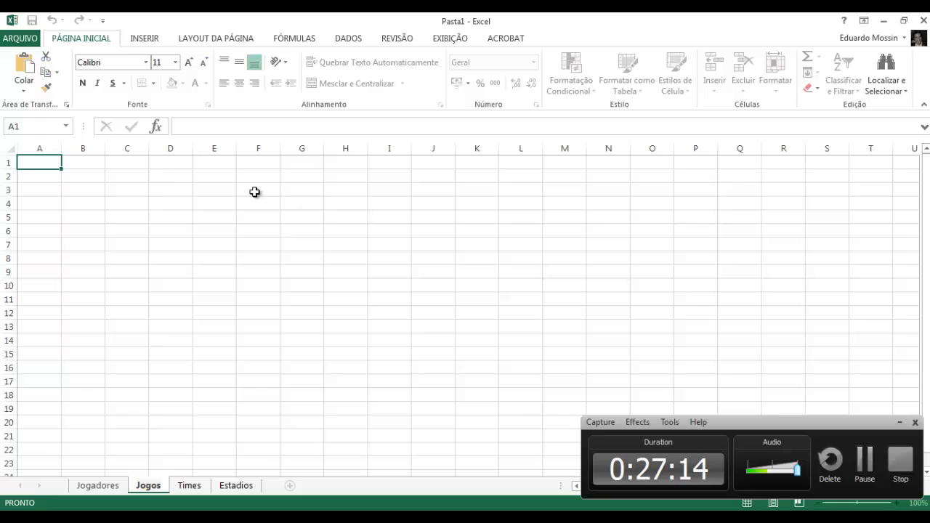
# - Enter the headers TV in cell B2 and TC in cell C2 of the Jogos sheet
pyautogui.click(77, 185)
pyautogui.click(86, 175)
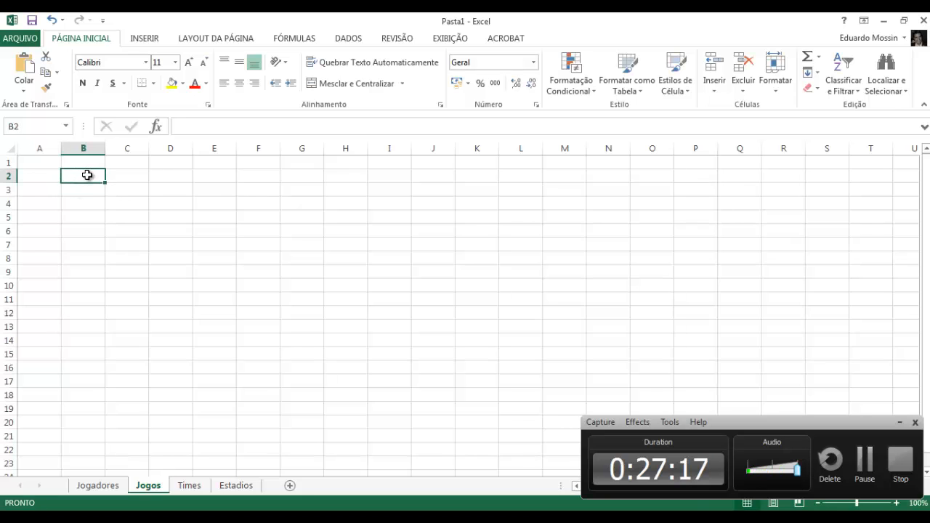
pyautogui.write('TV')
pyautogui.press('Tab')
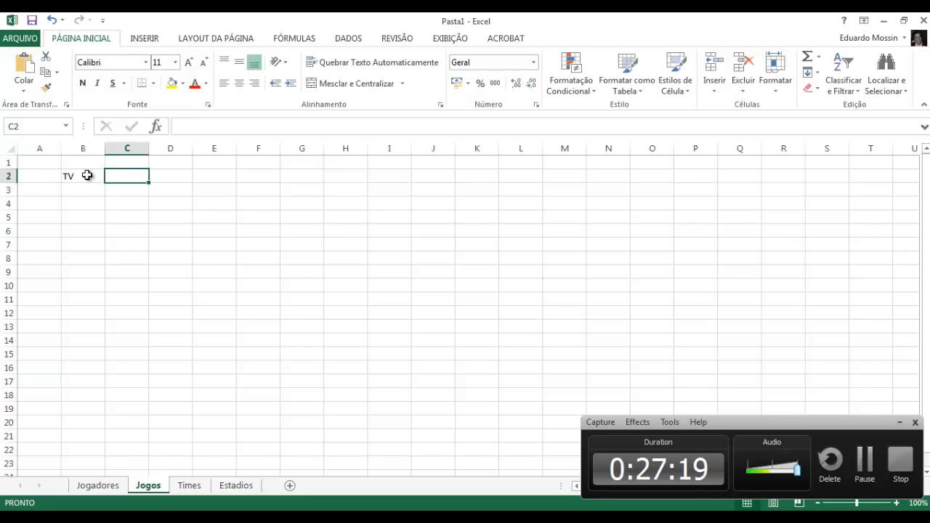
pyautogui.write('TC')
pyautogui.hotkey('ctrl', 'Return')
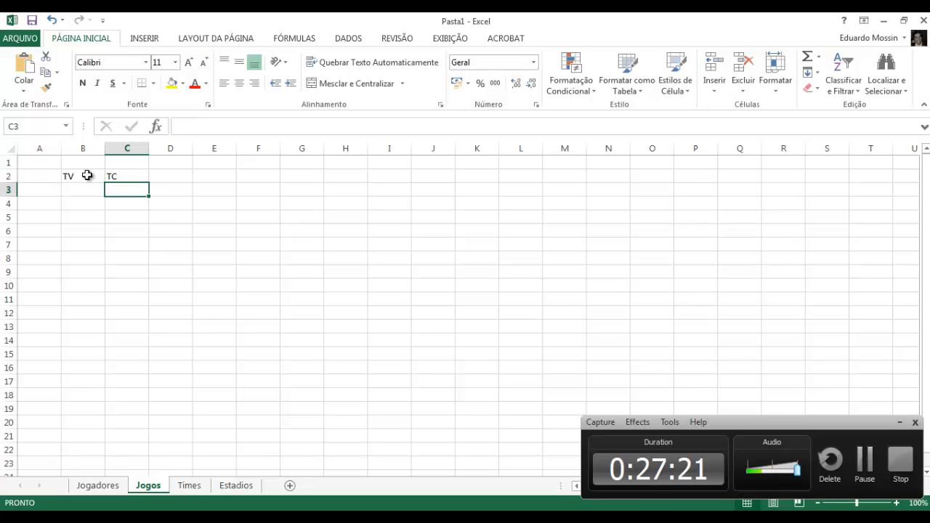
# - Enter the headers GTV in cell D2 and GTC in cell E2
pyautogui.press('Tab')
pyautogui.write('G')
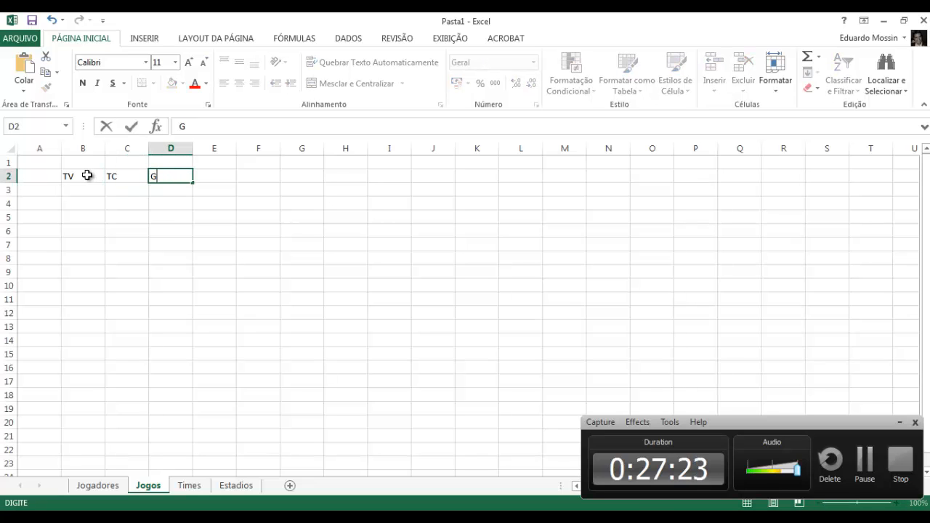
pyautogui.write('TV')
pyautogui.press('Tab')
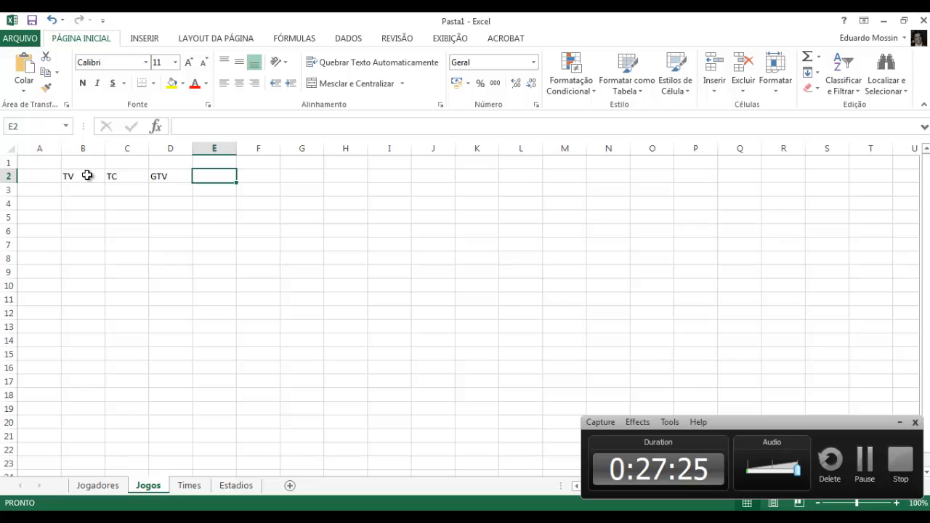
pyautogui.write('GTC')
pyautogui.press('Return')
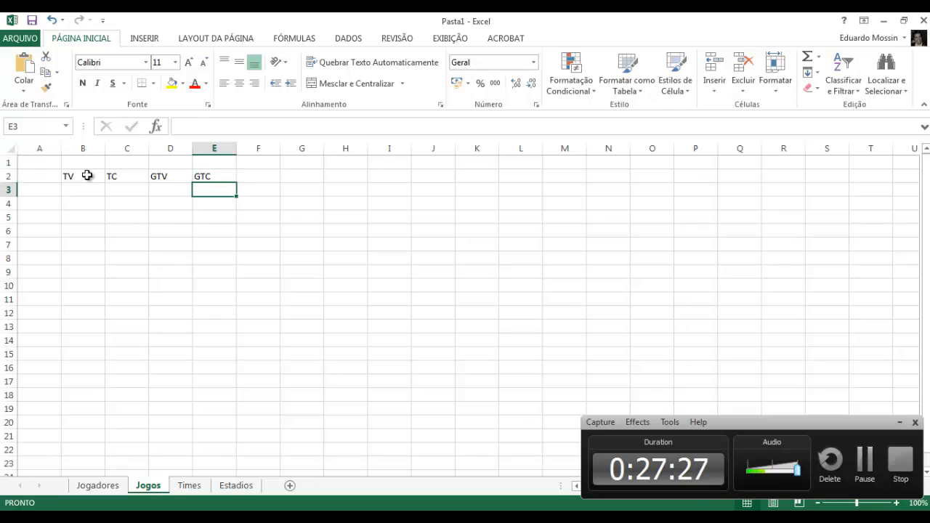
# - Enter SPFC in cell B3 and Corintha in cell C3 as the teams of the first match
pyautogui.press('Left')
pyautogui.press('Left')
pyautogui.press('Left')
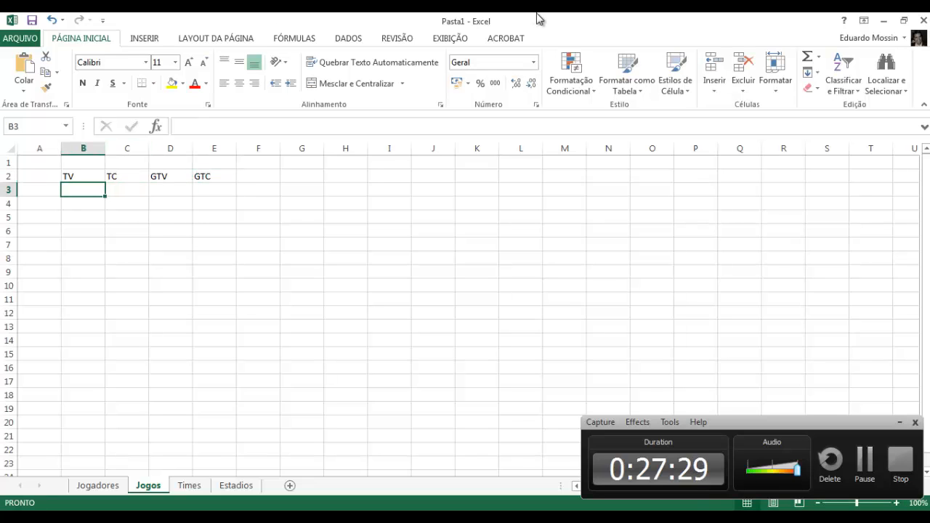
pyautogui.write('SPFC')
pyautogui.press('Tab')
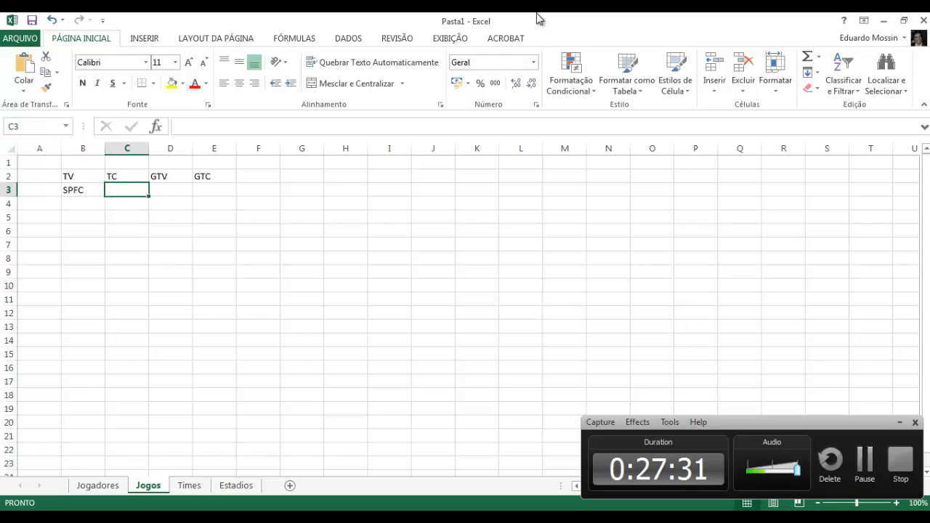
pyautogui.write('Coti')
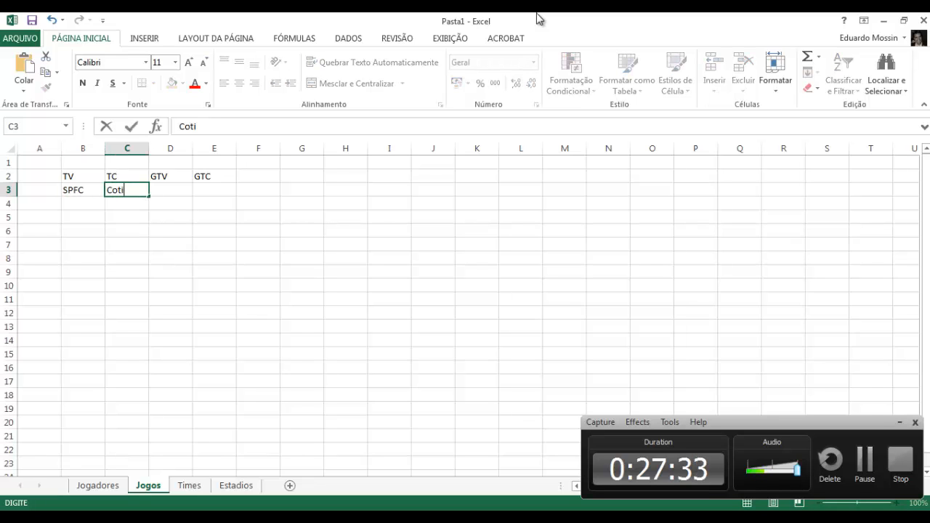
pyautogui.write('int')
pyautogui.press('BackSpace')
pyautogui.write('ha')
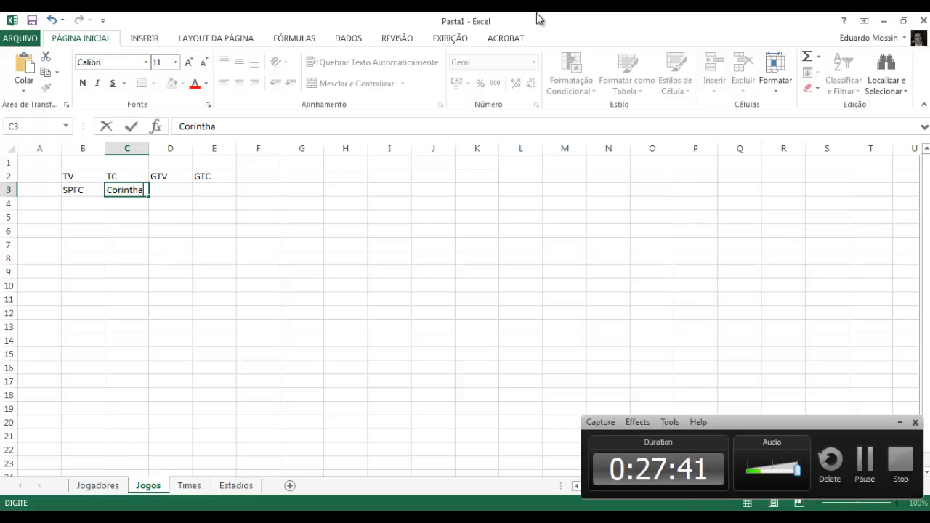
pyautogui.press('Tab')
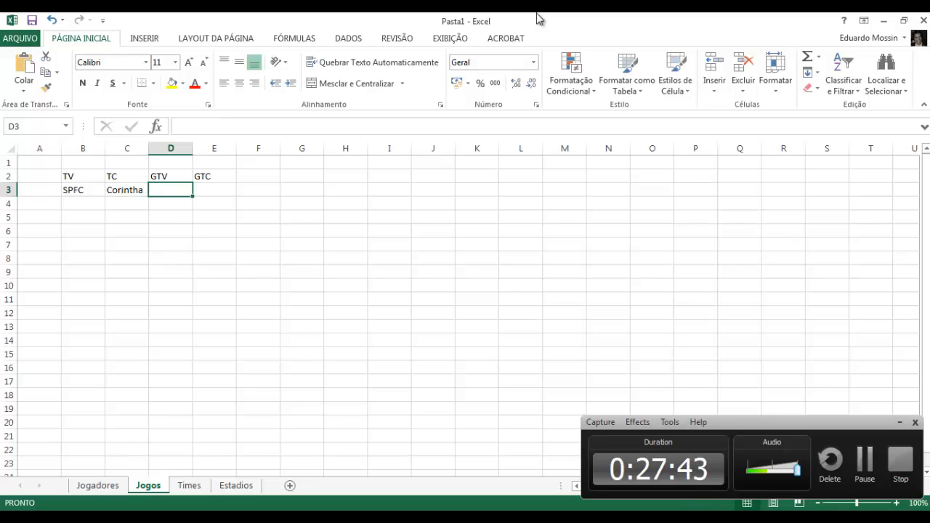
# - Enter the first match's goals, 3 in cell D3 and 1 in cell E3
pyautogui.write('4')
pyautogui.press('Tab')
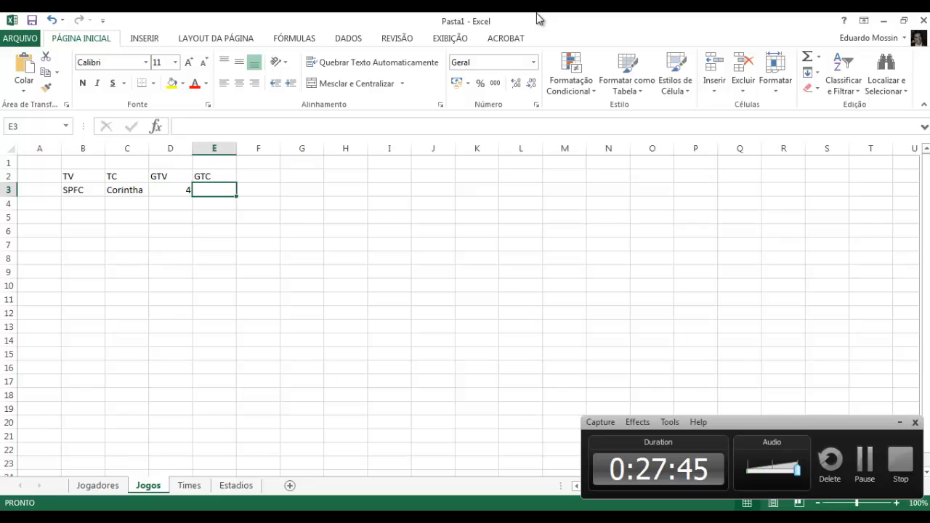
pyautogui.press('Left')
pyautogui.press('F2')
pyautogui.press('BackSpace')
pyautogui.write('3')
pyautogui.press('Tab')
pyautogui.write('1')
pyautogui.press('Return')
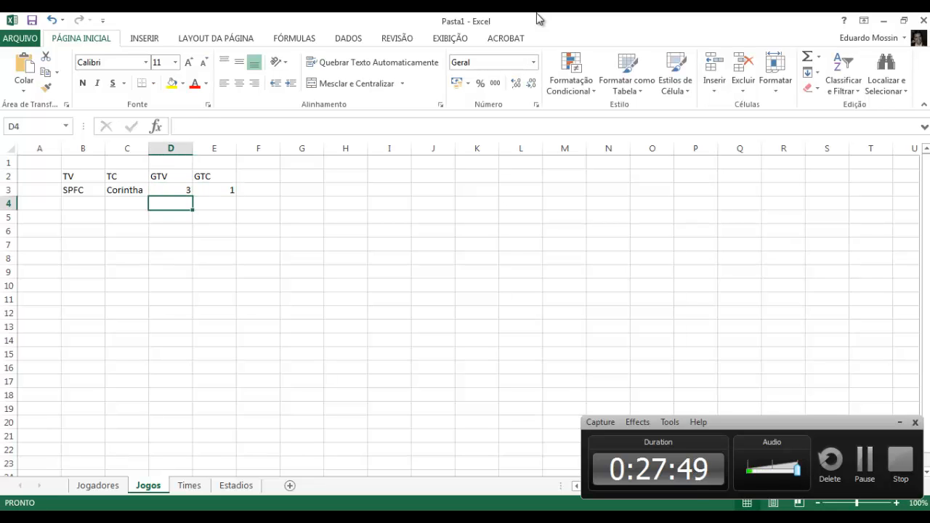
# - Enter Santos in cell B4 and Palmeiras in cell C4, and autofit the width of column C
pyautogui.write('Sa')
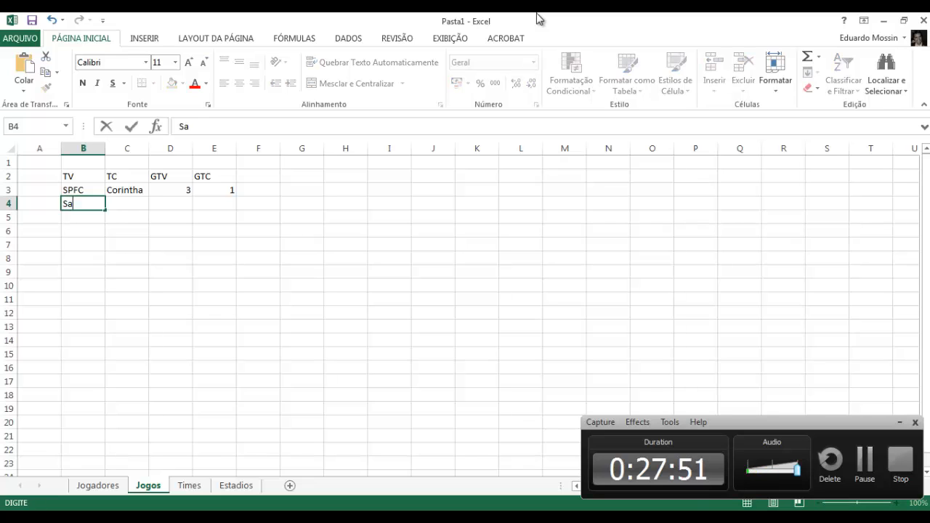
pyautogui.write('ntos')
pyautogui.press('Tab')
pyautogui.write('Pa')
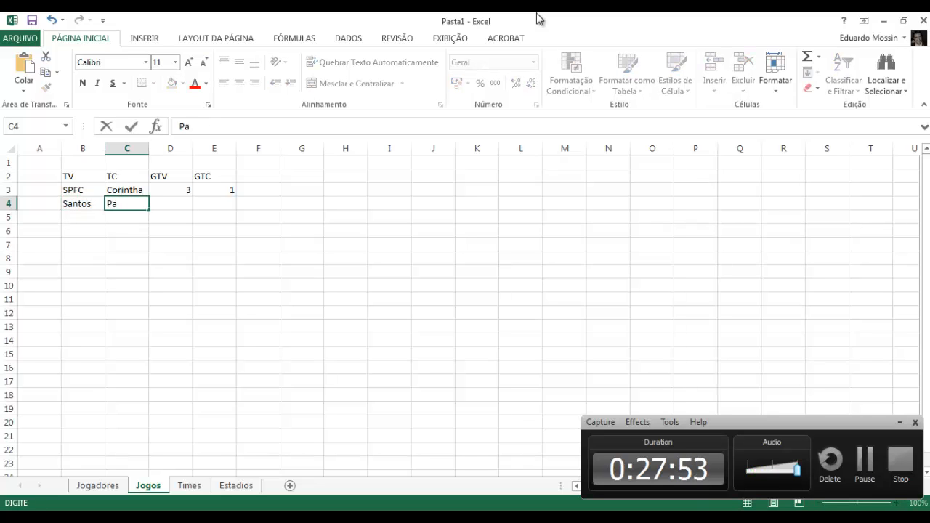
pyautogui.write('lmekr')
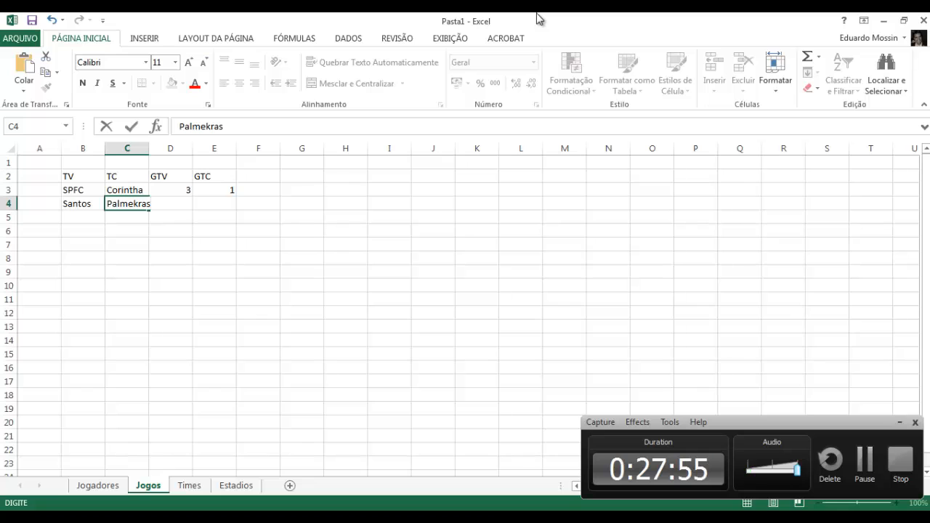
pyautogui.write('as')
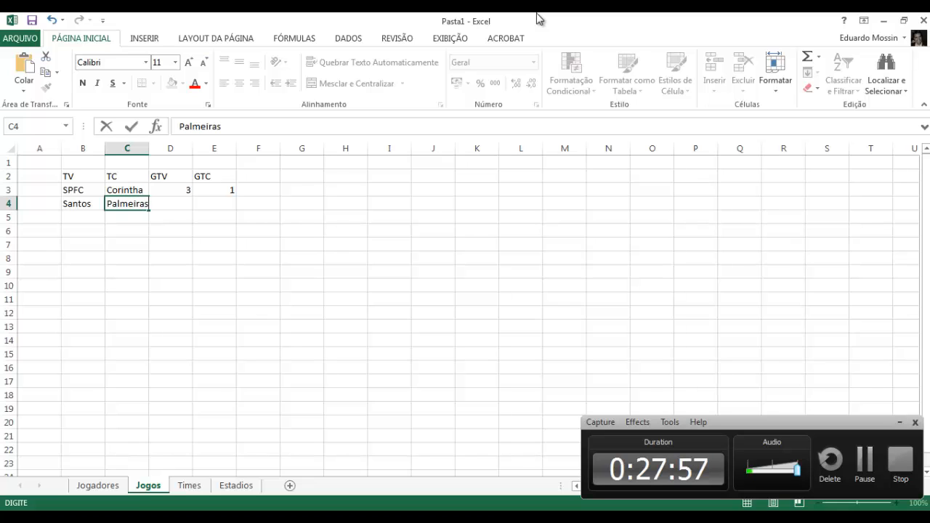
pyautogui.press('Tab')
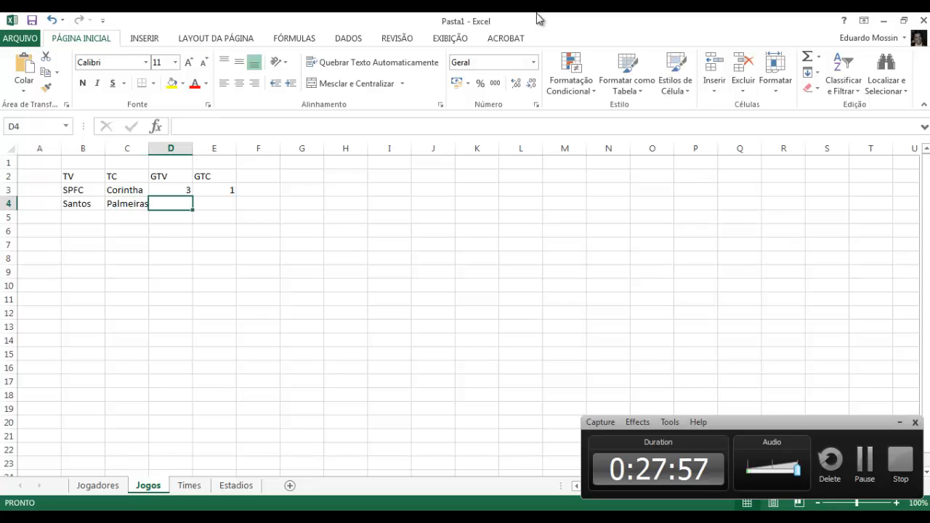
pyautogui.doubleClick(149, 152)
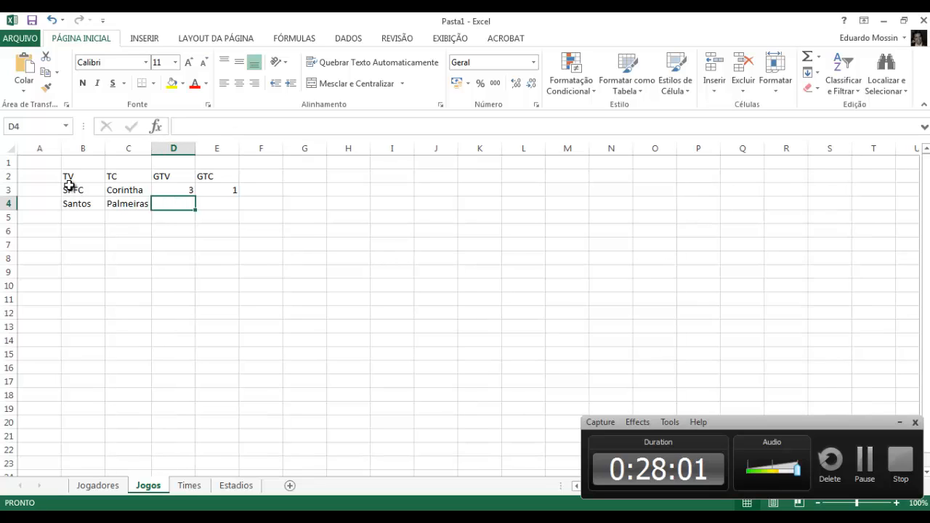
# - Enter the Santos–Palmeiras goals, 1 in cell D4 and 3 in cell E4
pyautogui.moveTo(73, 190); pyautogui.dragTo(229, 189)
pyautogui.click(171, 205)
pyautogui.write('1')
pyautogui.click(218, 210)
pyautogui.write('3')
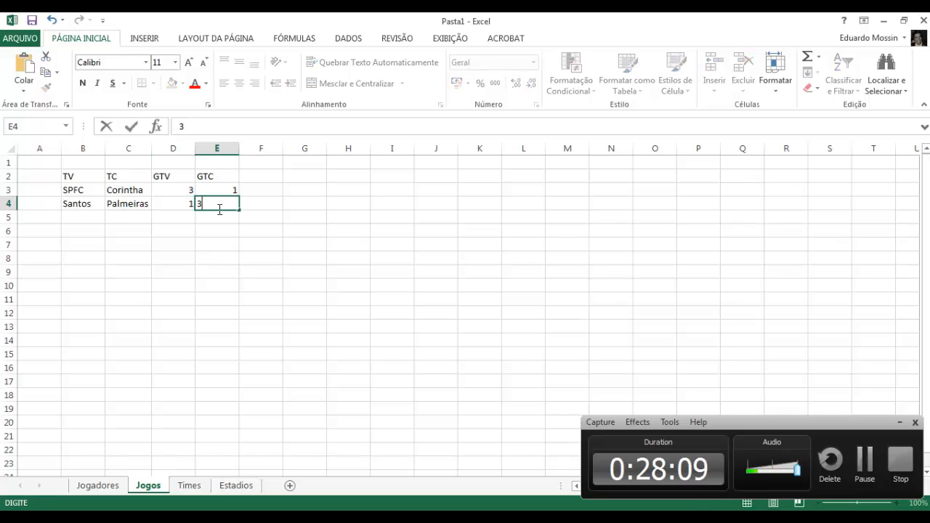
pyautogui.press('Tab')
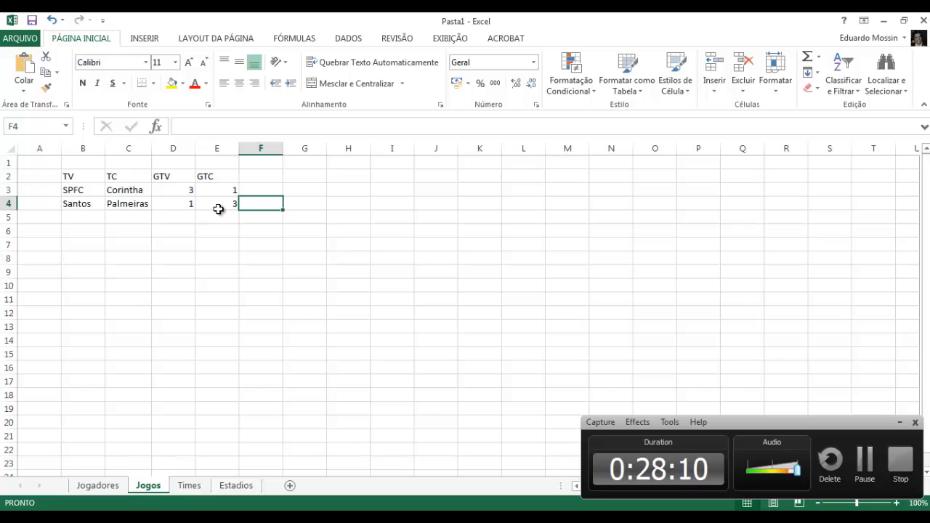
# - Fill in a third match in row 5, columns B to E: SPFC, Santos, 2 and 1
pyautogui.click(176, 188)
pyautogui.click(86, 220)
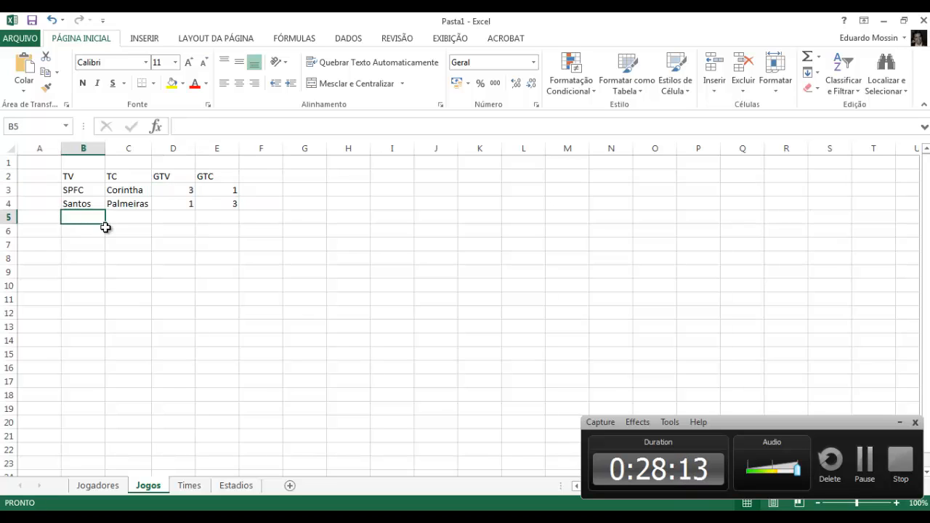
pyautogui.write('SPFC')
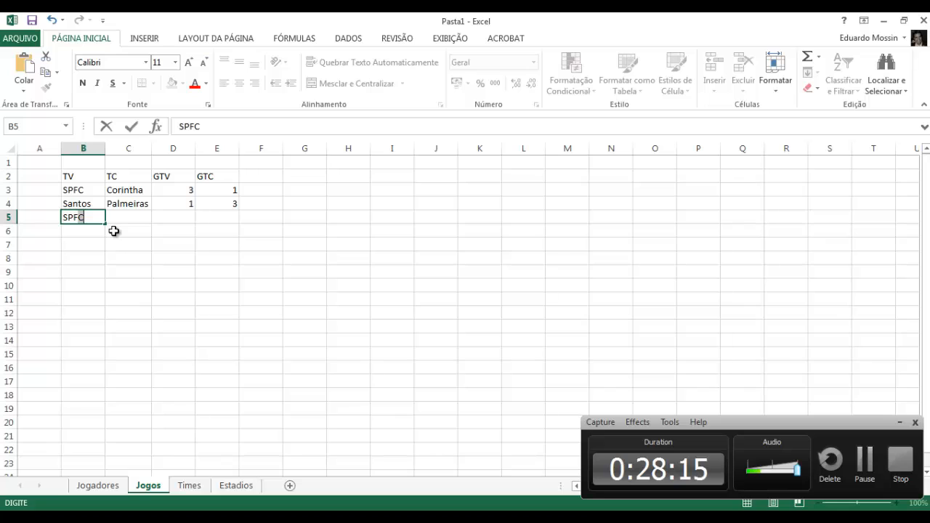
pyautogui.press('Tab')
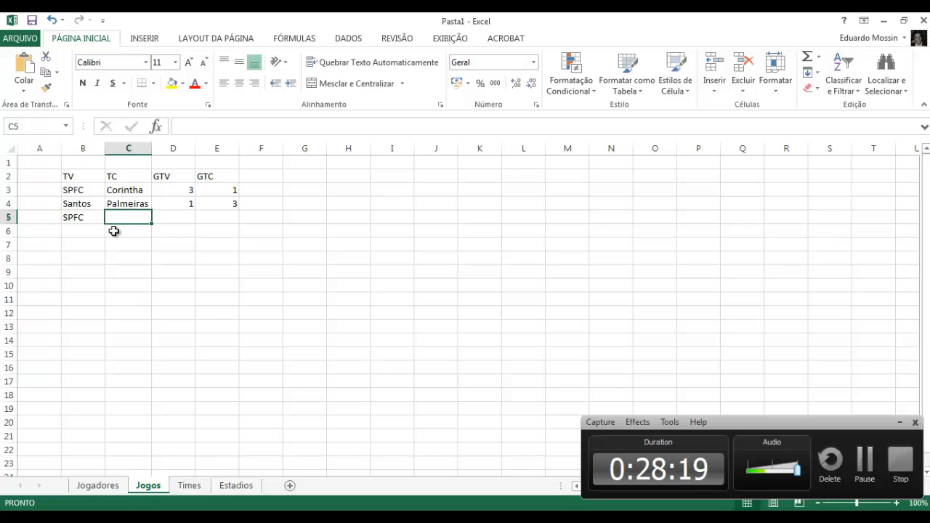
pyautogui.write('Santos')
pyautogui.press('Tab')
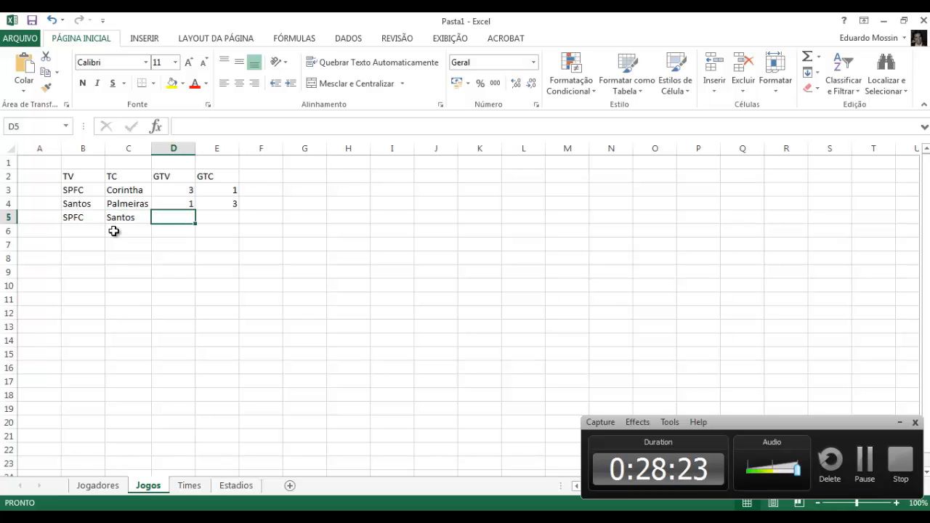
pyautogui.write('2')
pyautogui.press('Tab')
pyautogui.write('1')
pyautogui.press('Tab')
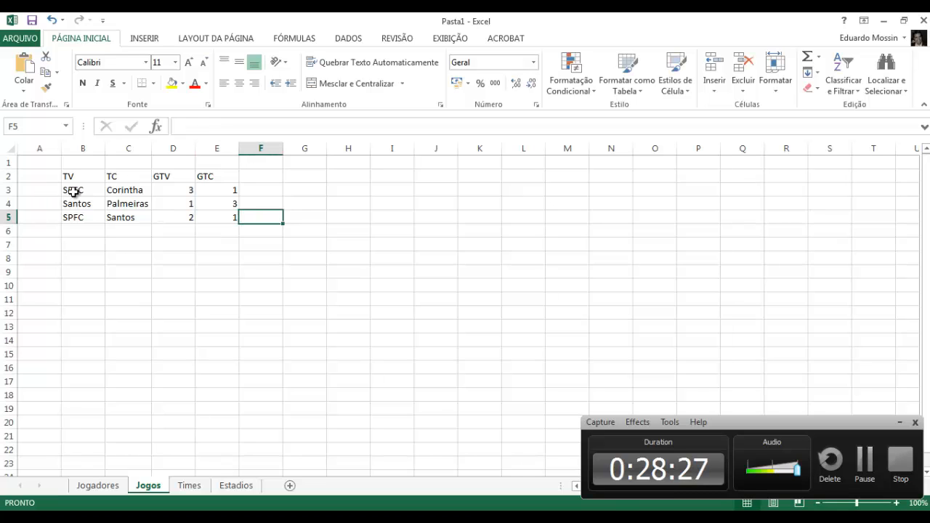
pyautogui.moveTo(73, 191); pyautogui.dragTo(216, 215)
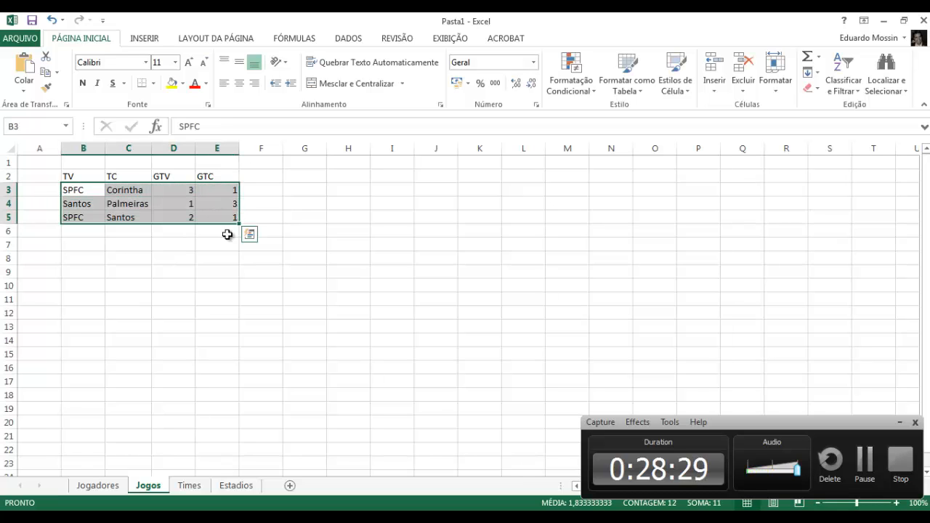
pyautogui.click(227, 243)
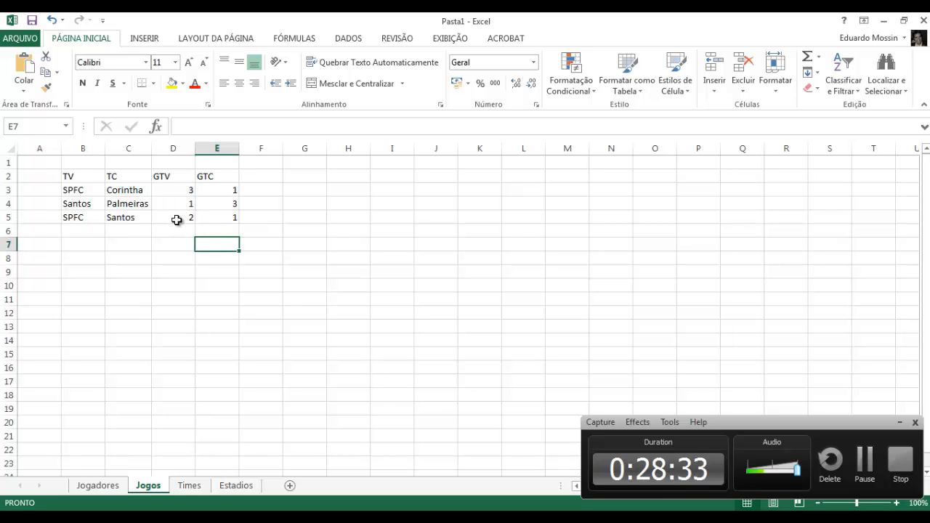
pyautogui.moveTo(180, 190); pyautogui.dragTo(234, 190)
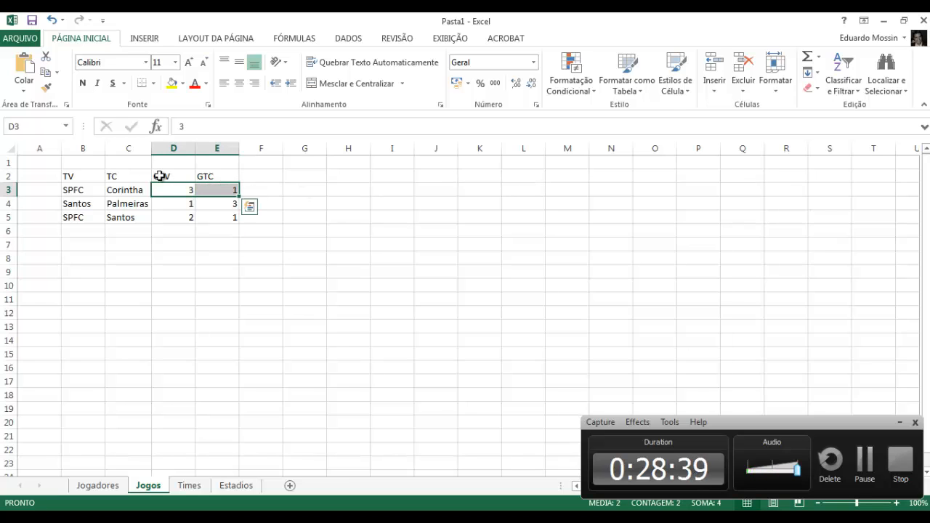
pyautogui.moveTo(75, 179); pyautogui.dragTo(213, 218)
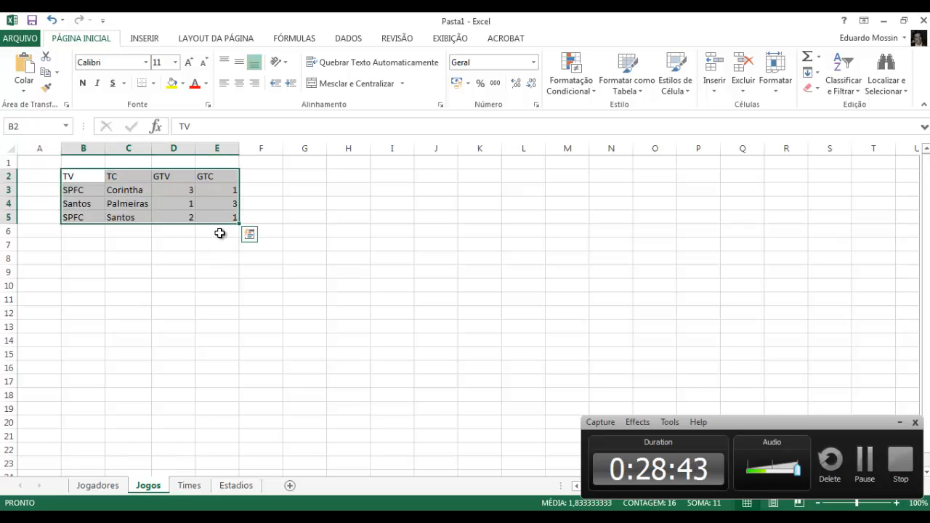
pyautogui.click(88, 177)
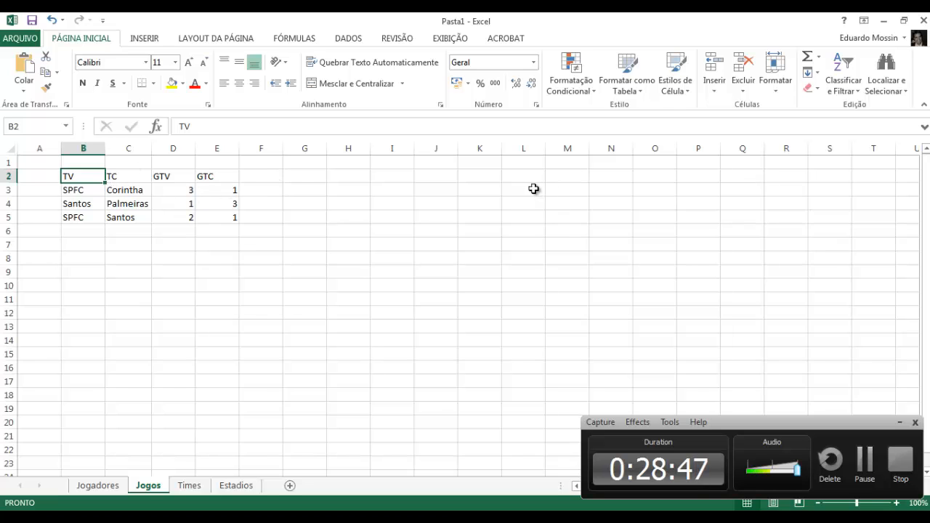
# - Enter the headers GP in cell L3, GC in cell M3 and SG in cell N3
pyautogui.click(535, 189)
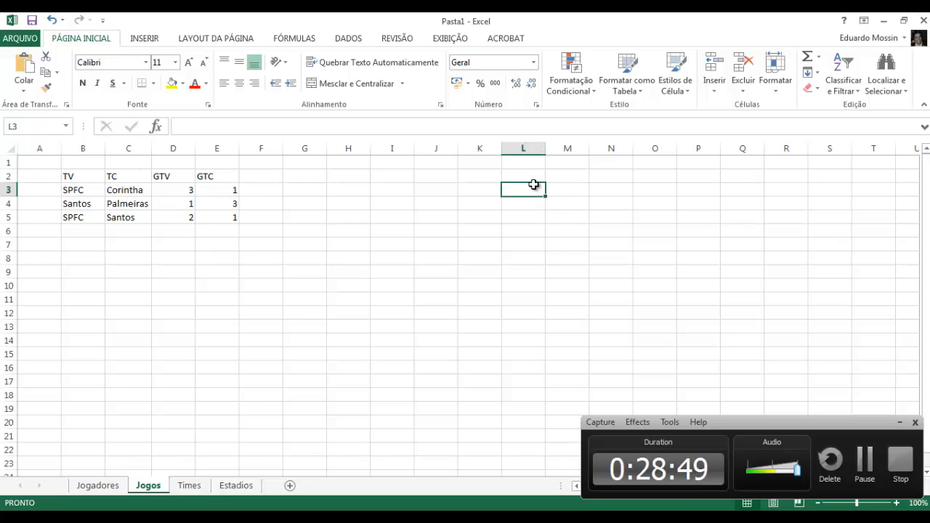
pyautogui.write('GP')
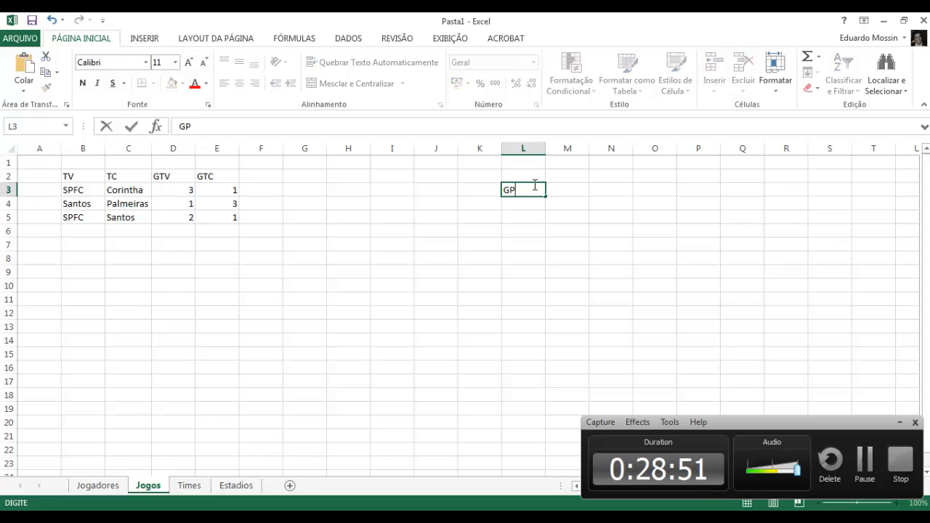
pyautogui.press('Tab')
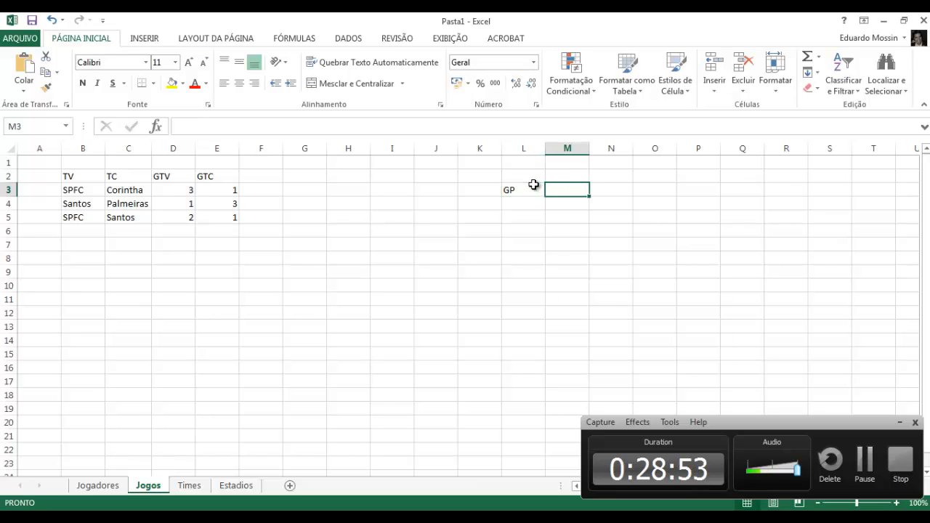
pyautogui.write('GC')
pyautogui.press('Tab')
pyautogui.write('SC')
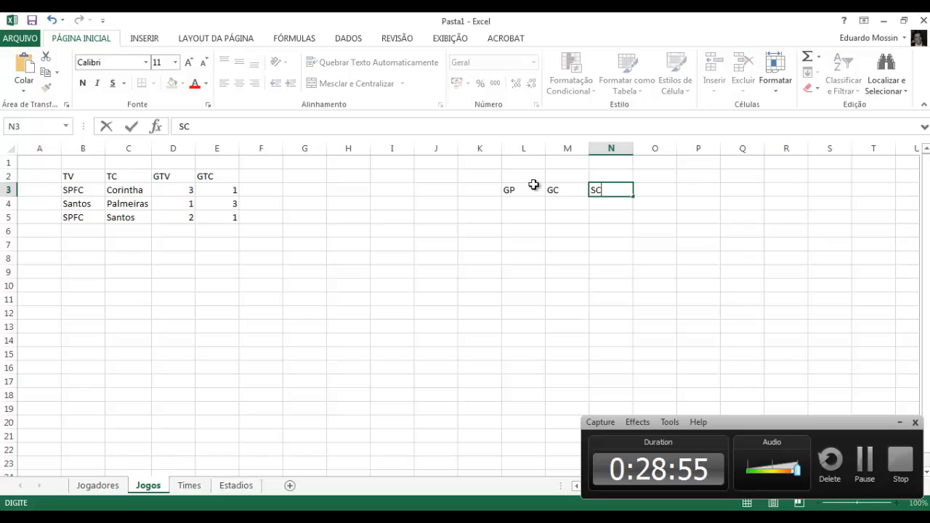
pyautogui.press('Tab')
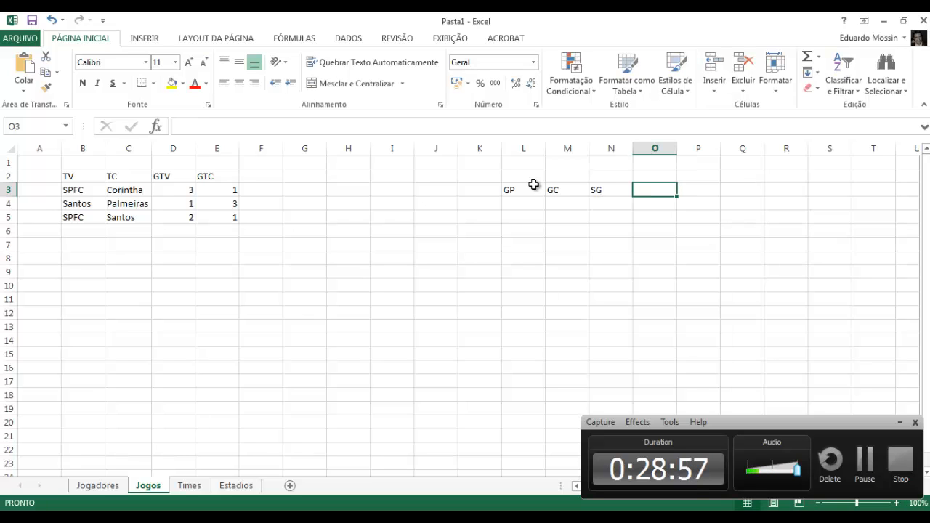
pyautogui.click(75, 190)
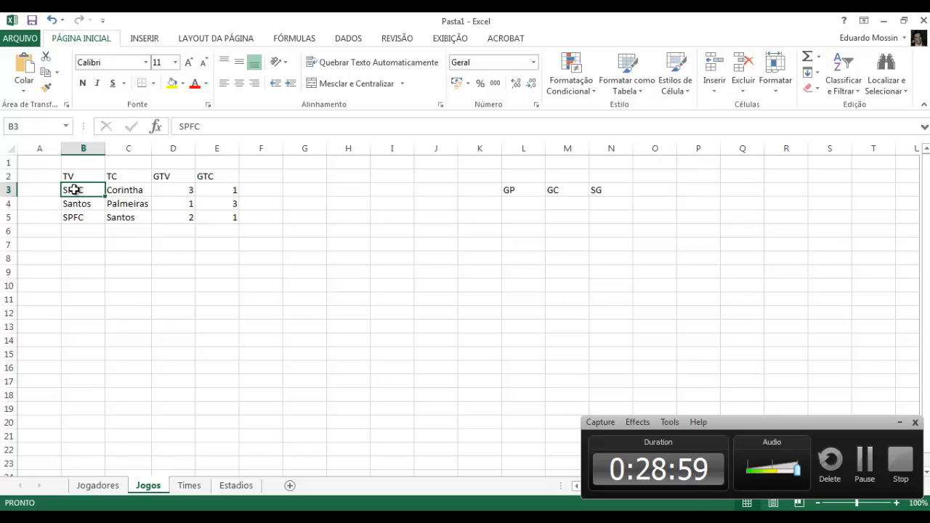
pyautogui.click(167, 190)
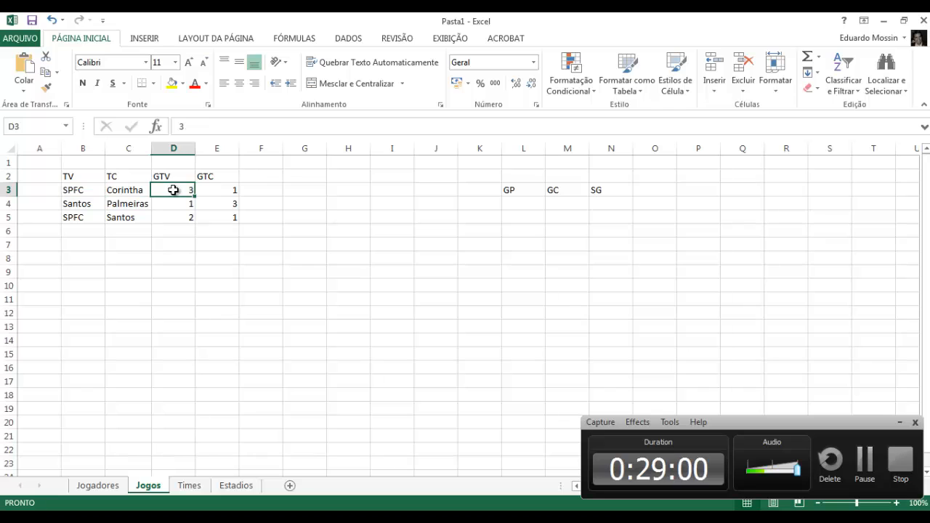
# - Enter the first goal statistics in row 4: 3 under GP, 1 under GC and 2 under SG
pyautogui.click(524, 209)
pyautogui.write('3')
pyautogui.press('Tab')
pyautogui.write('1')
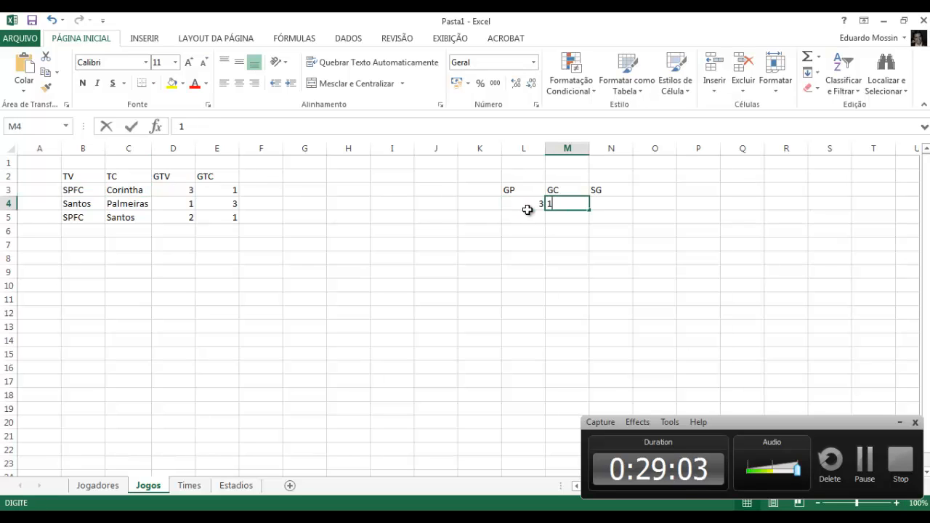
pyautogui.press('Tab')
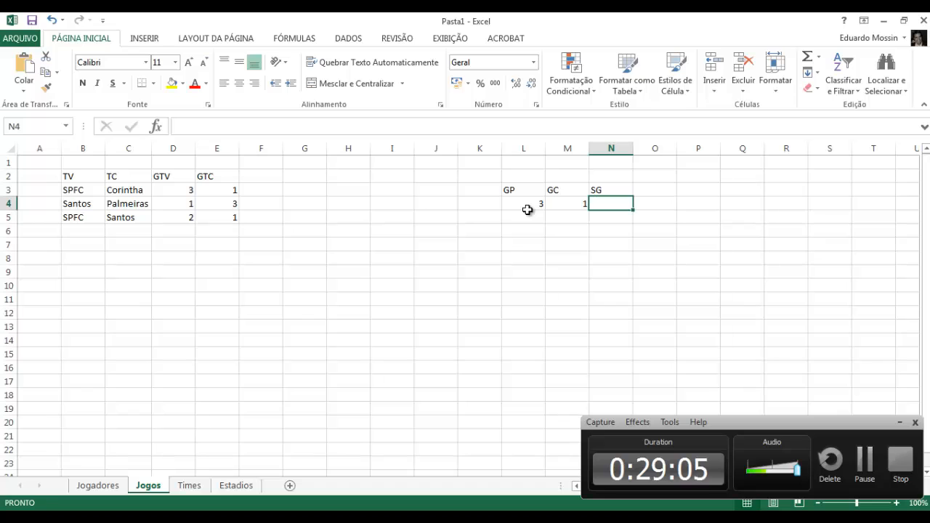
pyautogui.write('2')
pyautogui.press('Tab')
# - Add the header NV in cell O3 and enter 1 in cell O4
pyautogui.press('Up')
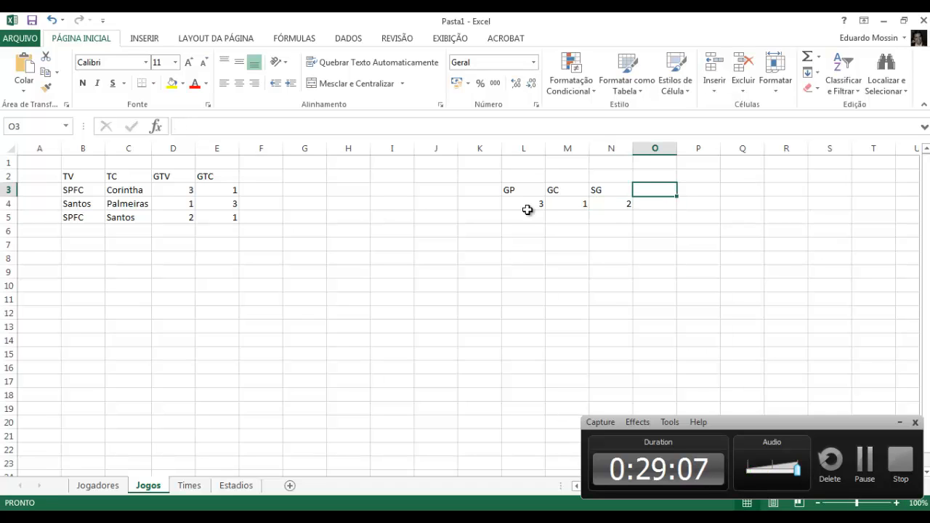
pyautogui.write('NV')
pyautogui.press('Return')
pyautogui.write('1')
pyautogui.press('Return')
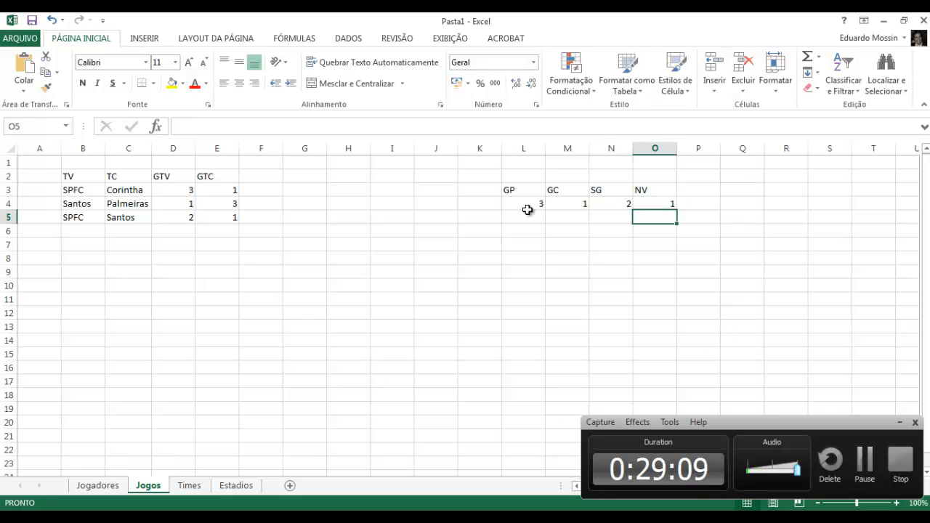
pyautogui.press('Left')
pyautogui.press('Left')
pyautogui.press('Left')
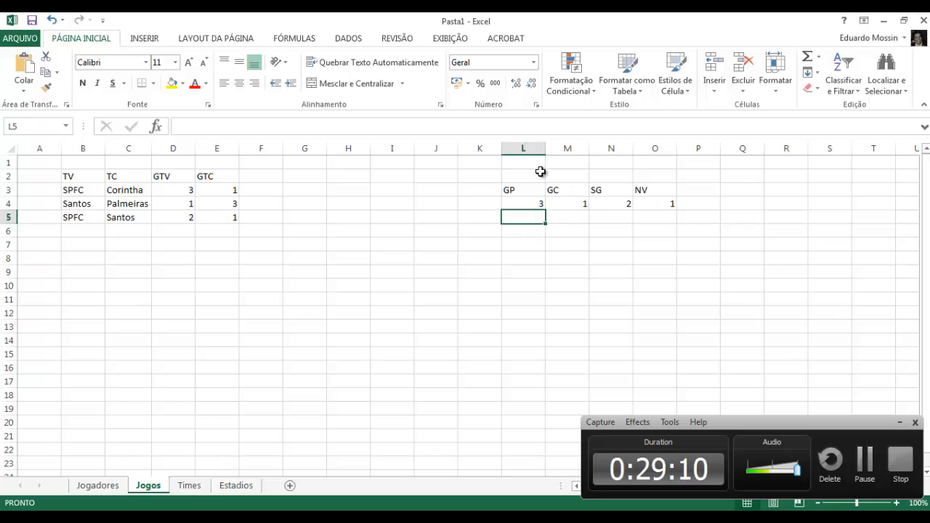
# - Update the statistics for SPFC's second match: set GP in cell L4 to 5 and GC in cell M4 to 2
pyautogui.click(84, 217)
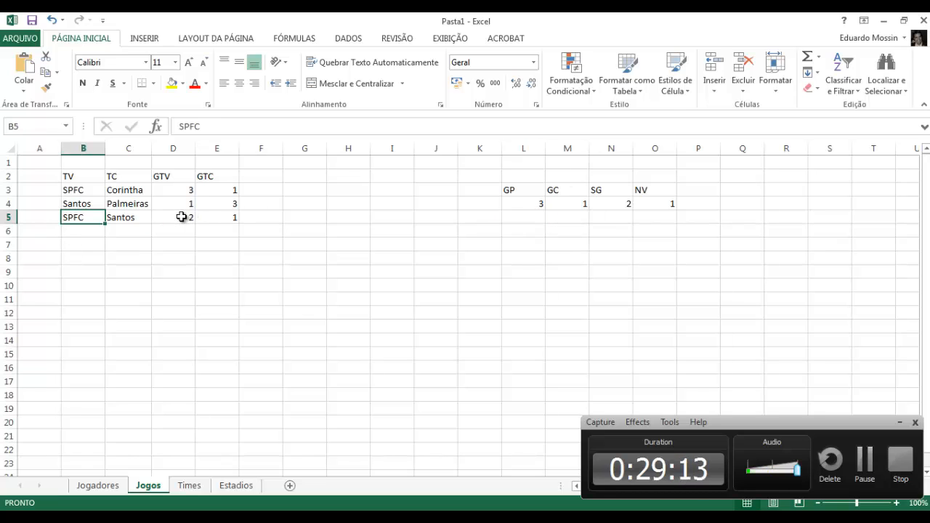
pyautogui.click(182, 216)
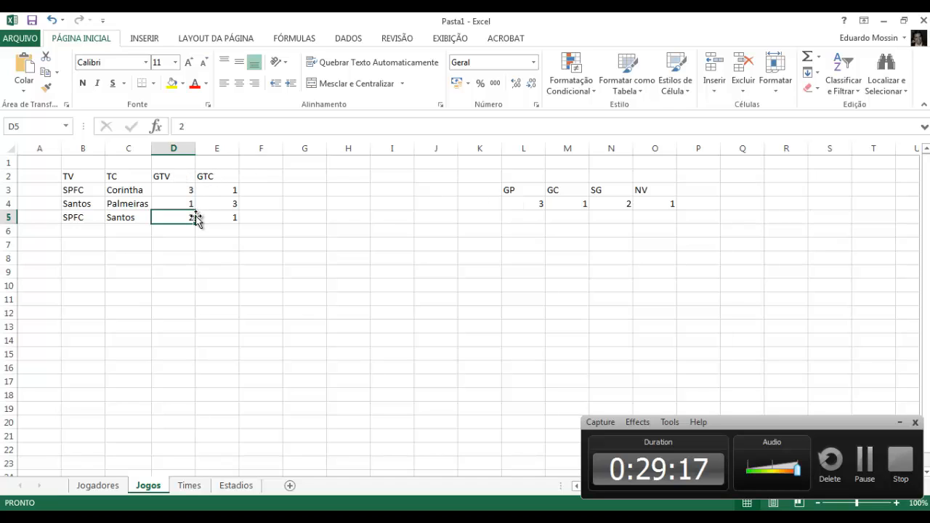
pyautogui.click(534, 204)
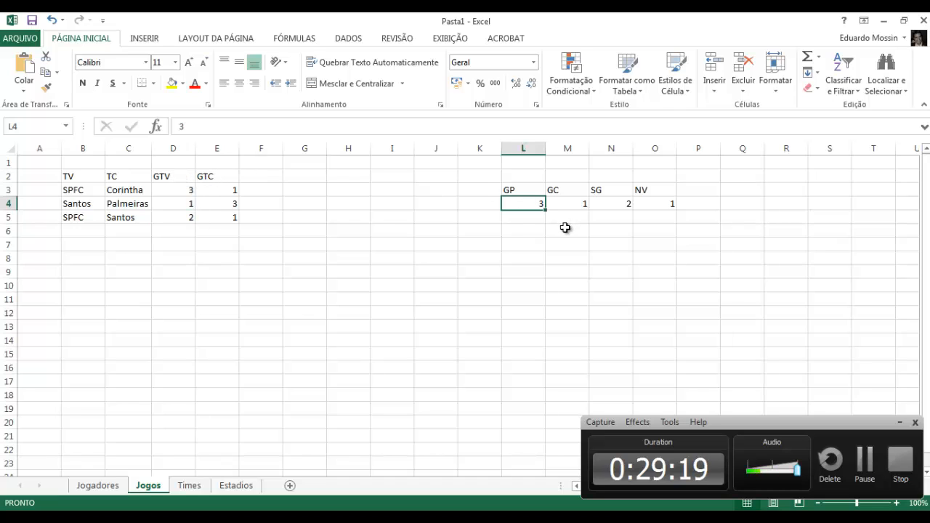
pyautogui.write('5')
pyautogui.click(571, 205)
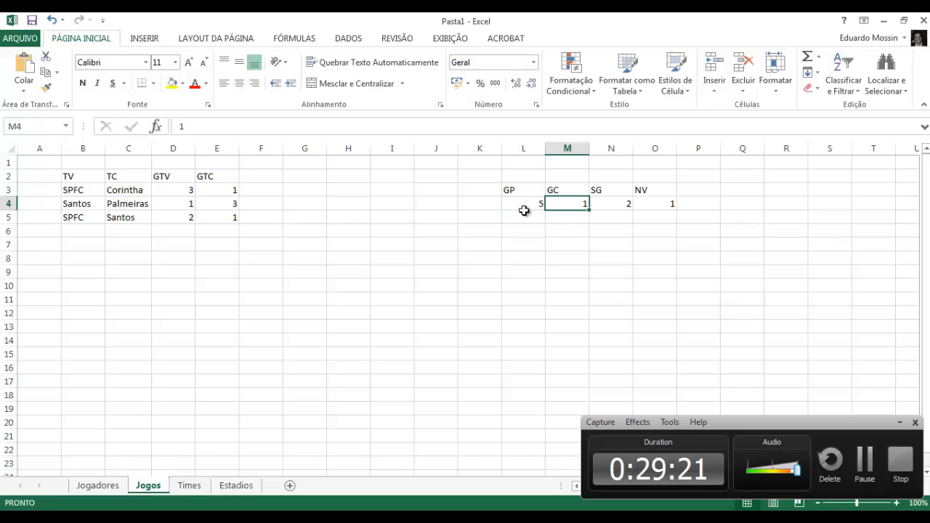
pyautogui.write('2')
pyautogui.click(611, 204)
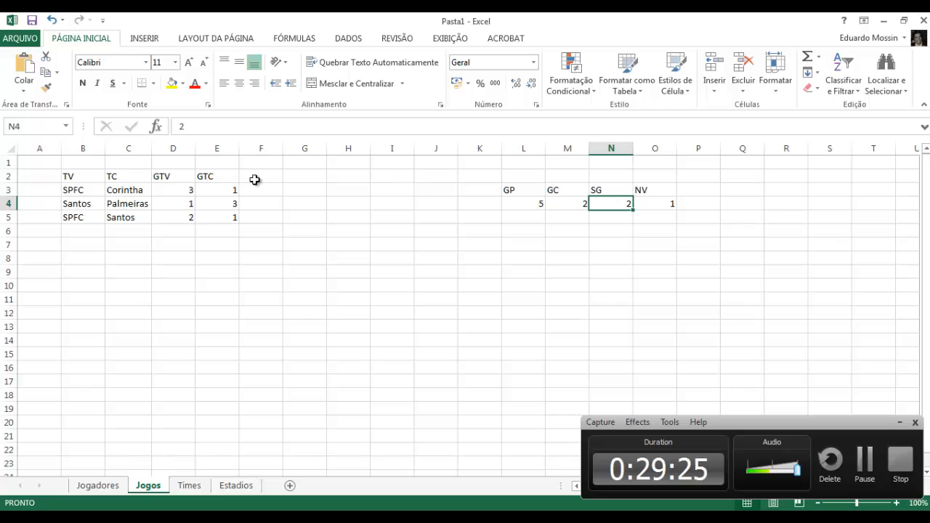
# - Set SG in cell N4 to 3 and NV in cell O4 to 2
pyautogui.moveTo(187, 190); pyautogui.dragTo(229, 190)
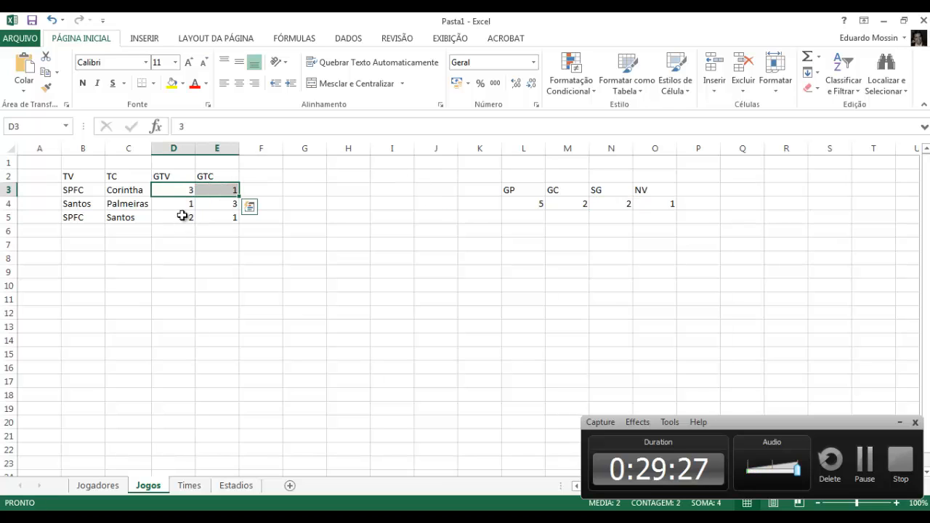
pyautogui.moveTo(182, 216); pyautogui.dragTo(228, 216)
pyautogui.click(629, 204)
pyautogui.write('3')
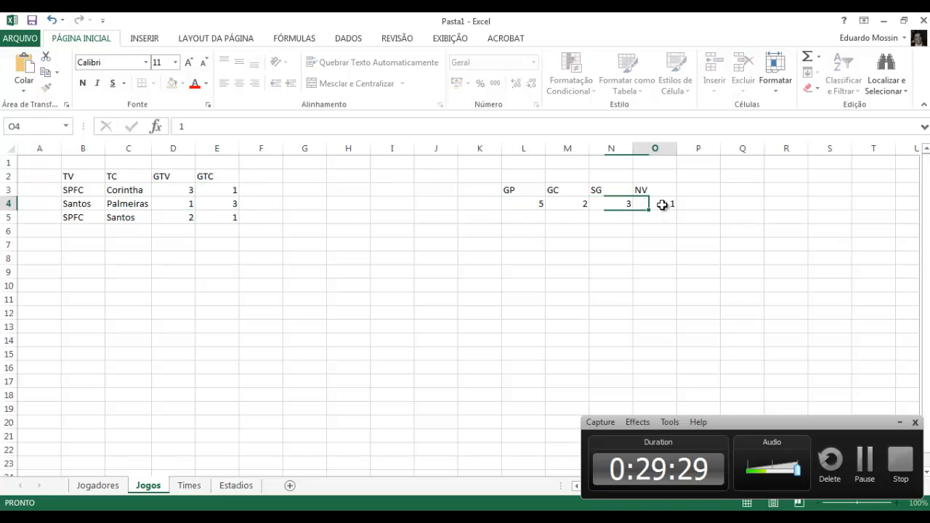
pyautogui.click(658, 204)
pyautogui.write('2')
pyautogui.click(562, 262)
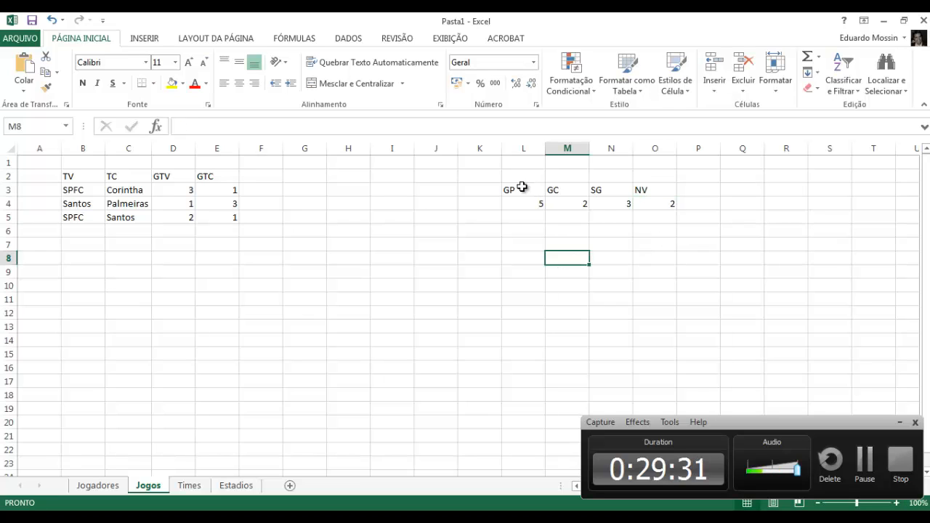
# - Compare the statistics block L3:O4 with the match table B2:E5 it is derived from
pyautogui.moveTo(524, 203); pyautogui.dragTo(664, 191)
pyautogui.click(562, 248)
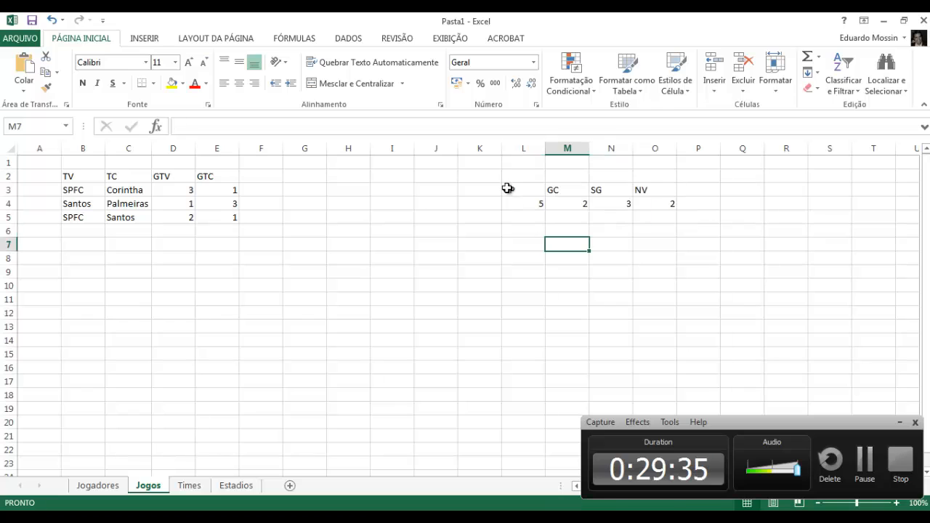
pyautogui.moveTo(504, 187); pyautogui.dragTo(664, 206)
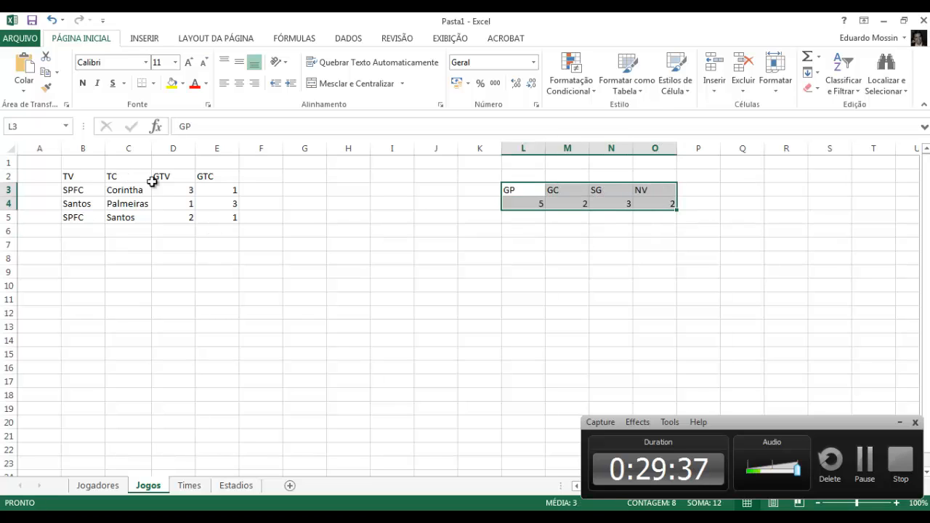
pyautogui.moveTo(66, 177); pyautogui.dragTo(233, 218)
pyautogui.moveTo(501, 190); pyautogui.dragTo(657, 202)
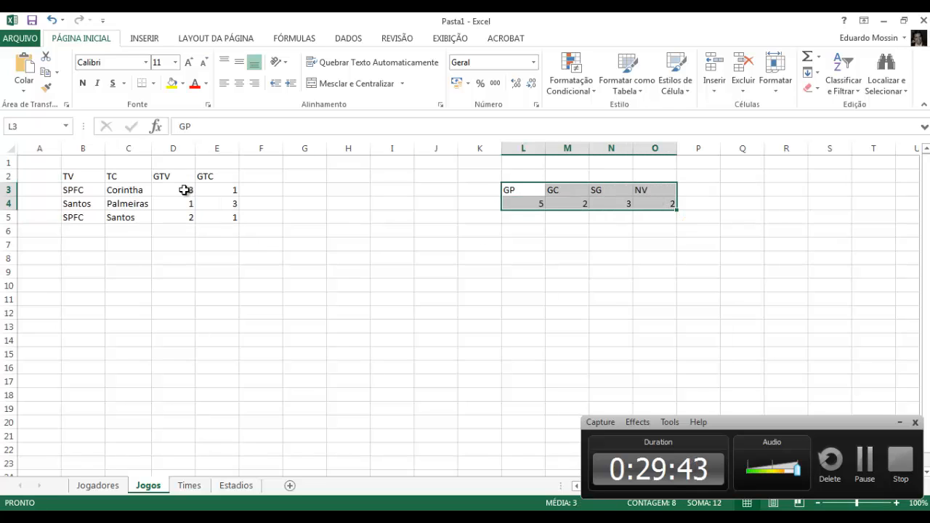
pyautogui.moveTo(187, 189); pyautogui.dragTo(225, 218)
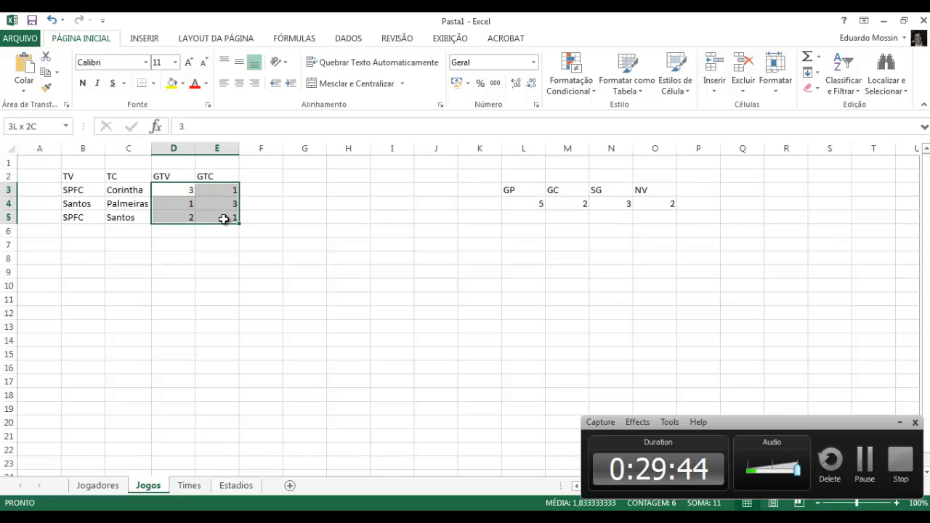
pyautogui.click(525, 190)
pyautogui.moveTo(608, 202); pyautogui.dragTo(644, 197)
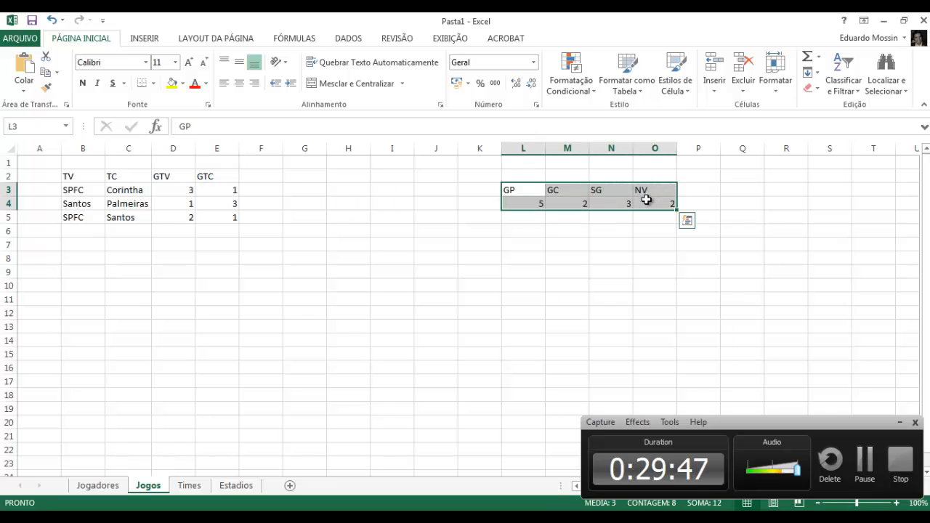
pyautogui.click(340, 247)
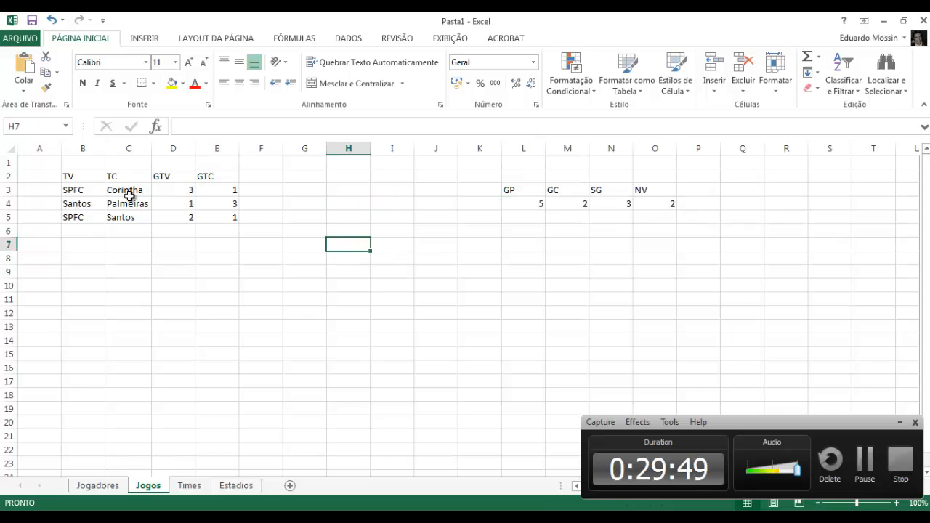
# - Examine how the first match's team and goals in row 3 relate to the GP and SG values in row 4
pyautogui.moveTo(78, 190); pyautogui.dragTo(224, 191)
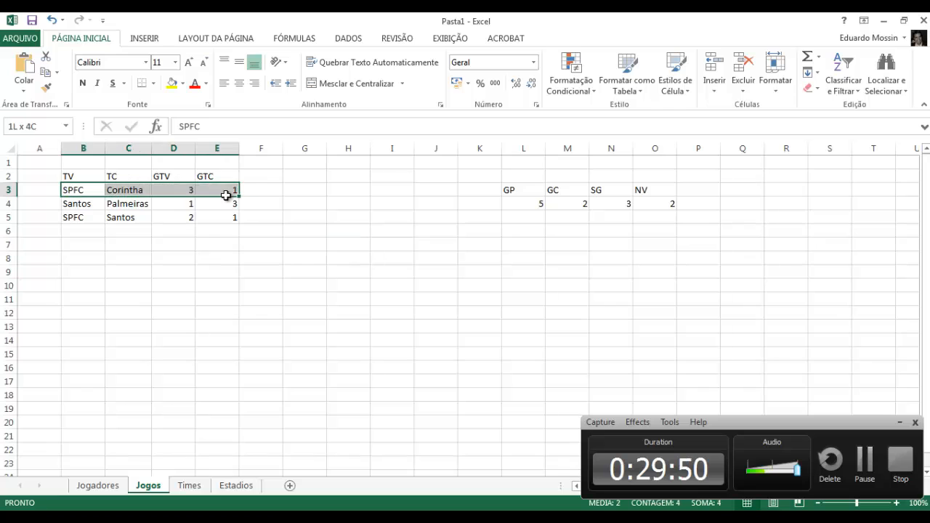
pyautogui.click(78, 190)
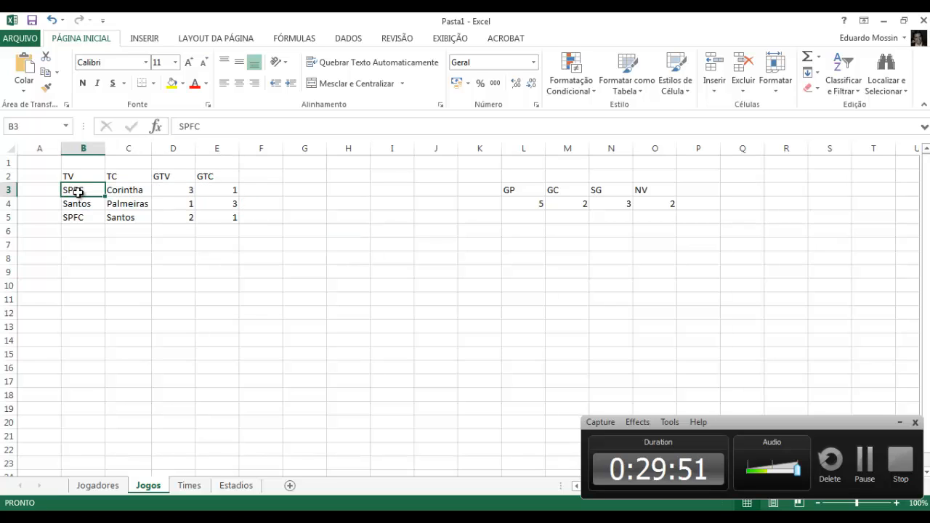
pyautogui.click(167, 190)
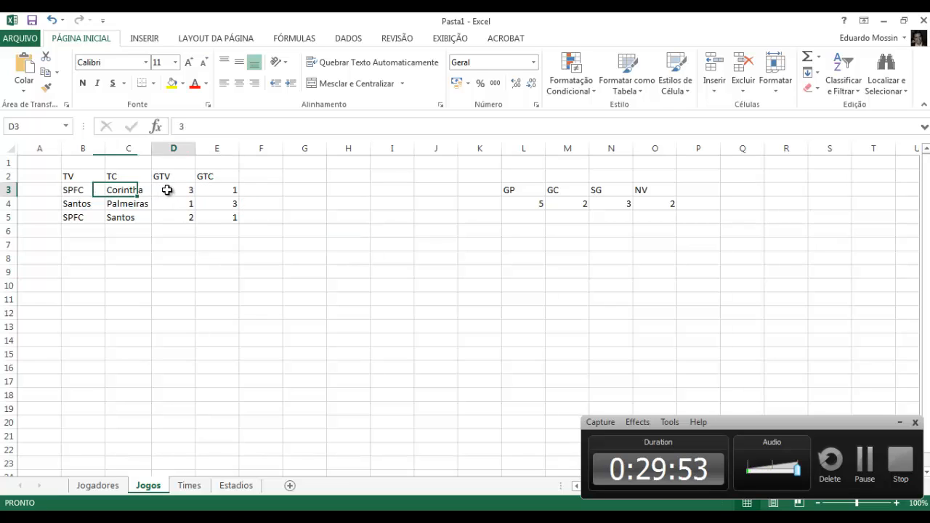
pyautogui.click(87, 191)
pyautogui.click(181, 190)
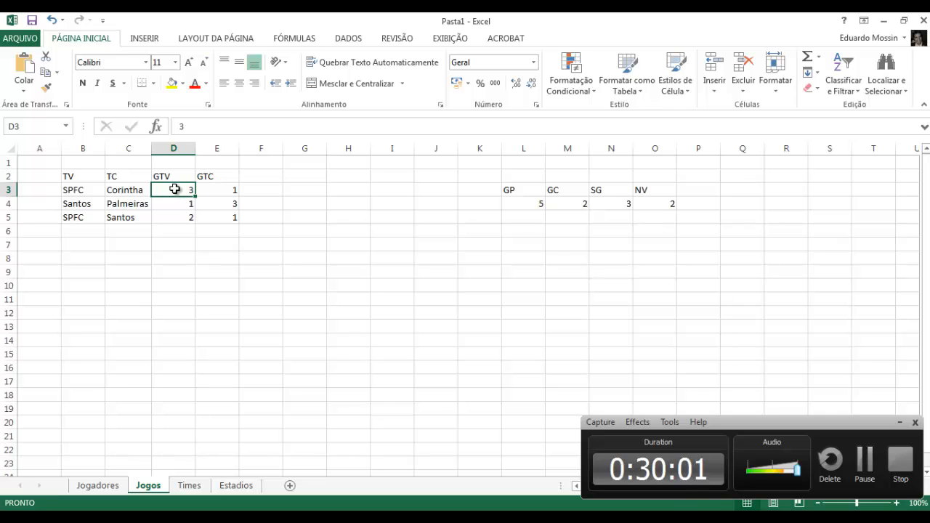
pyautogui.moveTo(186, 190); pyautogui.dragTo(220, 189)
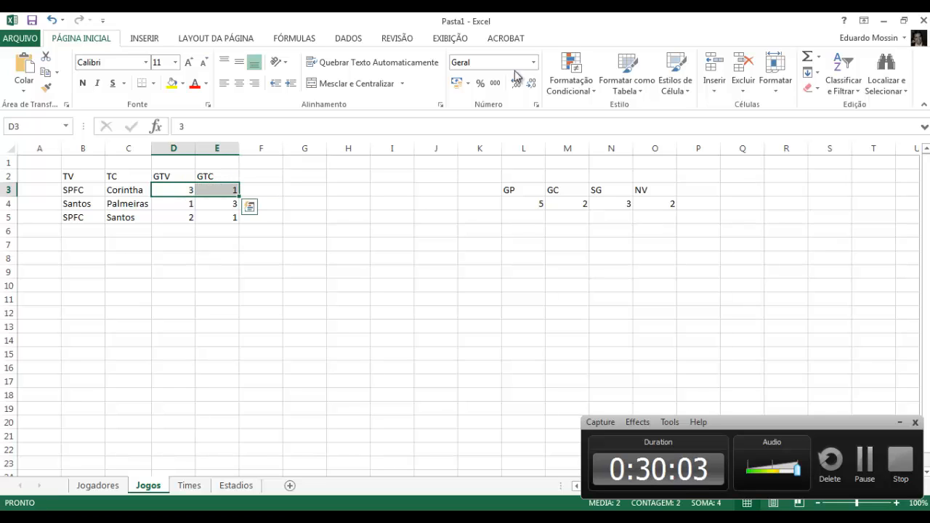
pyautogui.click(621, 204)
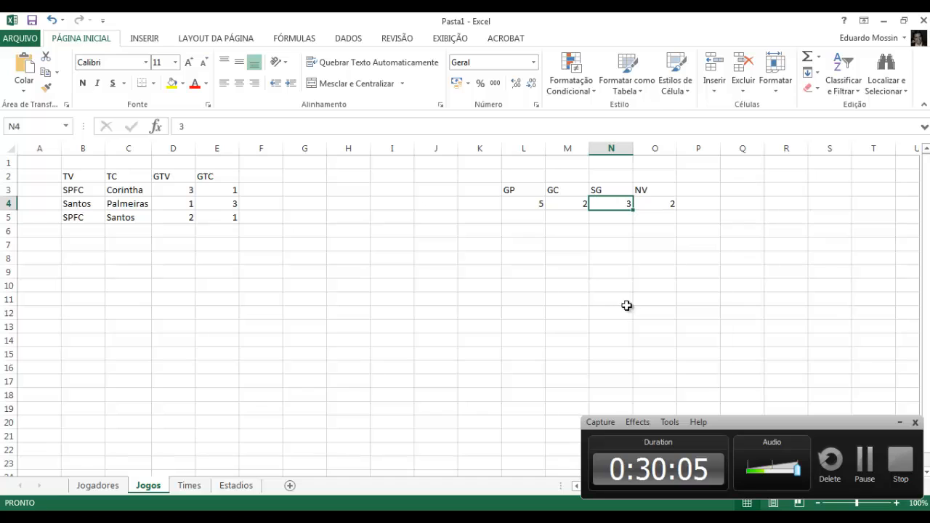
pyautogui.click(188, 190)
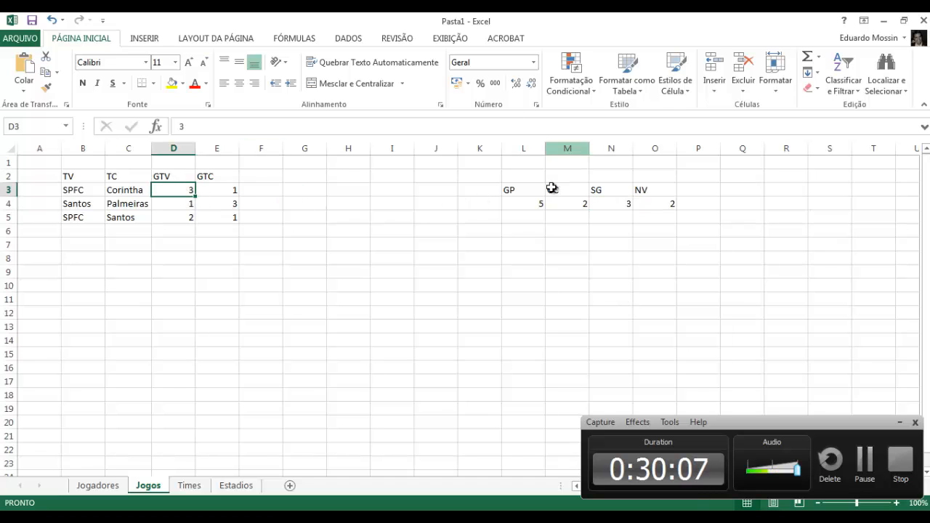
pyautogui.click(531, 202)
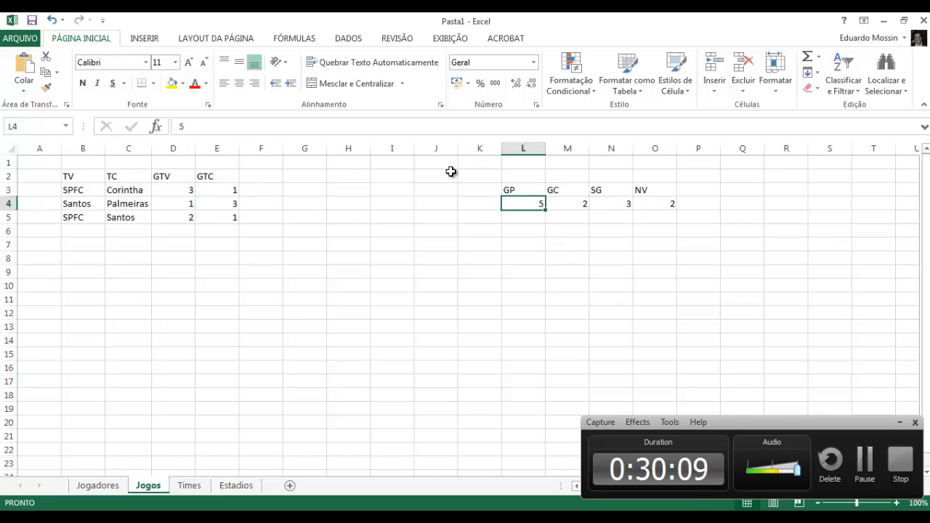
# - Clear the goal statistics from cells L3:O4 and select the match table's header row, B2:E2
pyautogui.moveTo(525, 189); pyautogui.dragTo(646, 204)
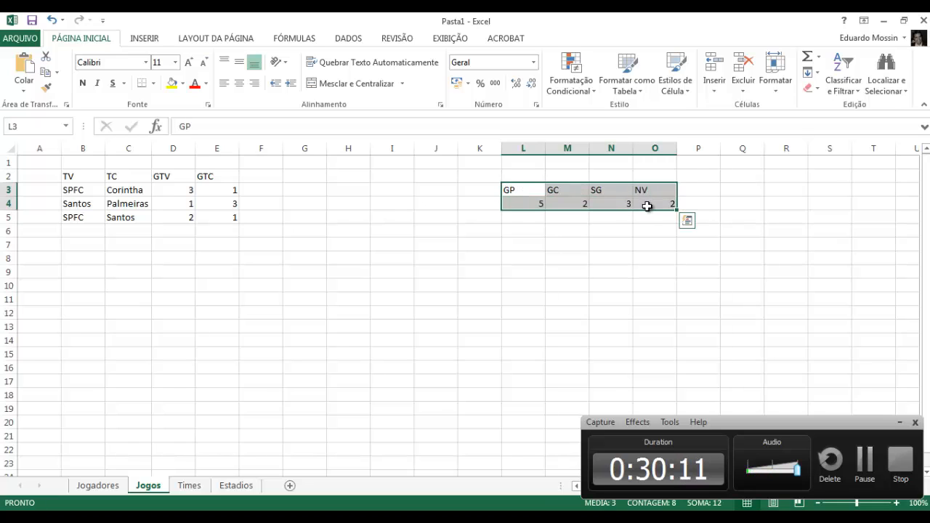
pyautogui.press('Delete')
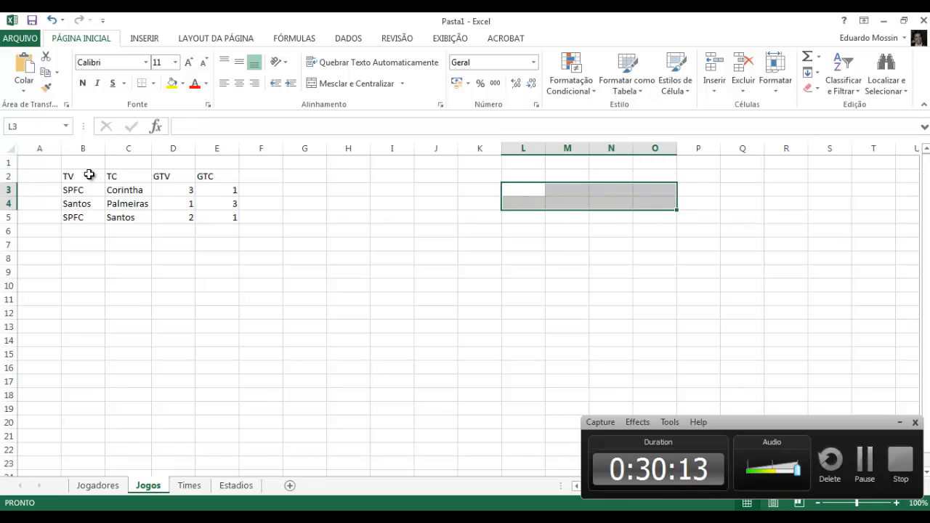
pyautogui.moveTo(89, 174); pyautogui.dragTo(227, 216)
pyautogui.moveTo(227, 216); pyautogui.dragTo(227, 217)
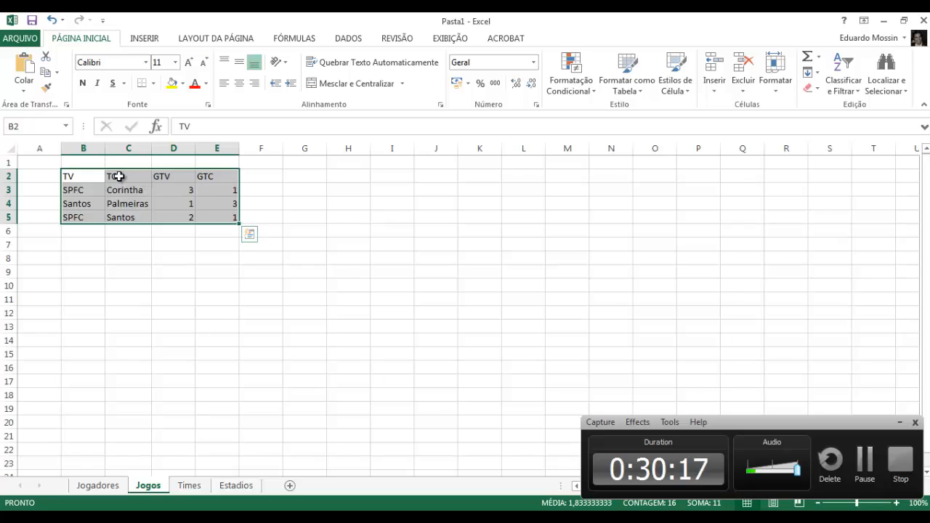
pyautogui.moveTo(77, 179); pyautogui.dragTo(216, 220)
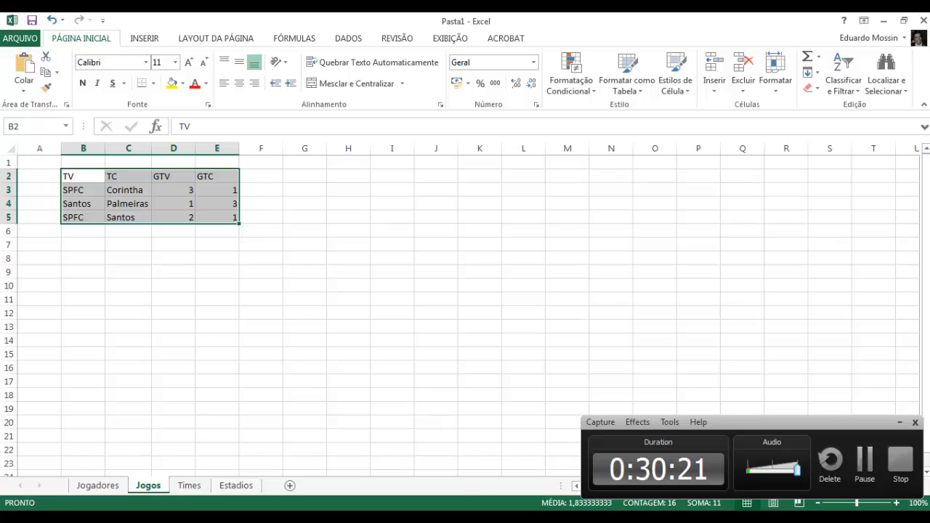
pyautogui.click(203, 251)
pyautogui.click(83, 176)
pyautogui.moveTo(83, 176); pyautogui.dragTo(222, 179)
# - Switch to MySQL Workbench and rename the Jogos table's timeVisitante column to SPFC
pyautogui.hotkey('alt', 'Tab')
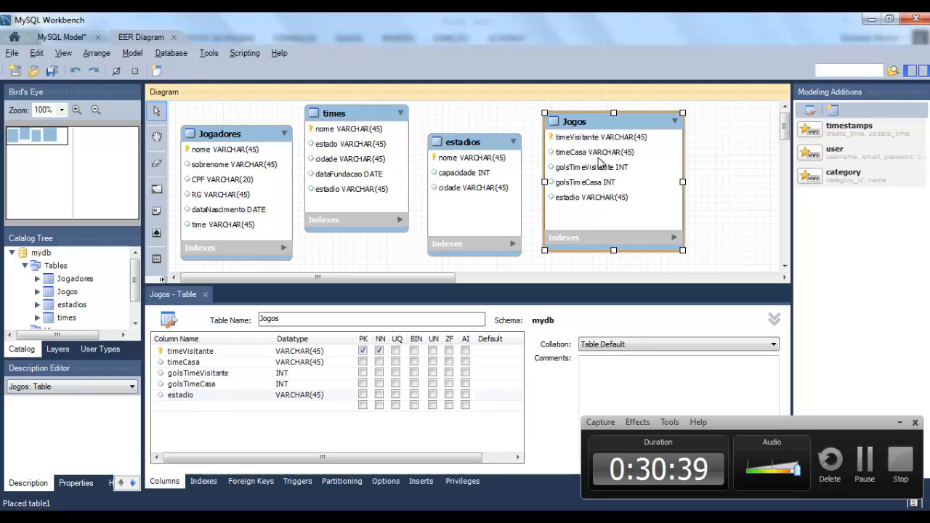
pyautogui.doubleClick(192, 351)
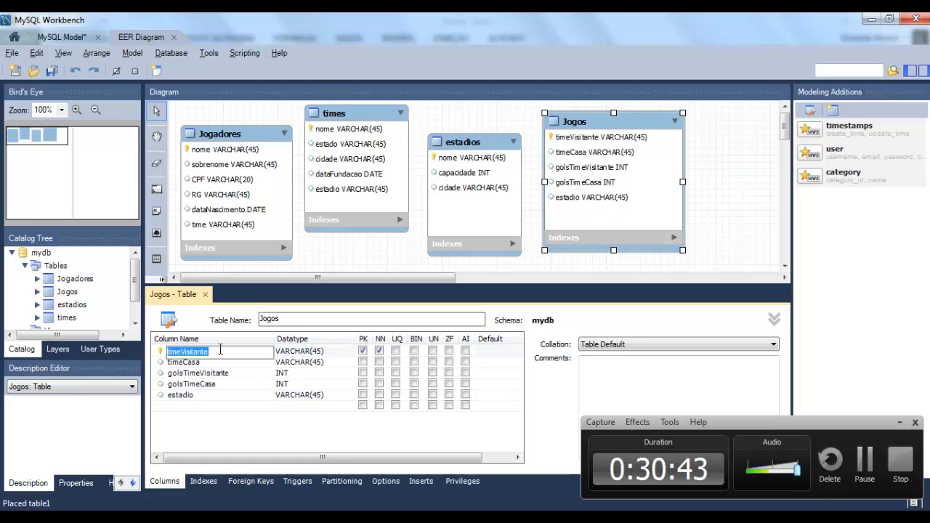
pyautogui.write('SPFC')
pyautogui.press('Tab')
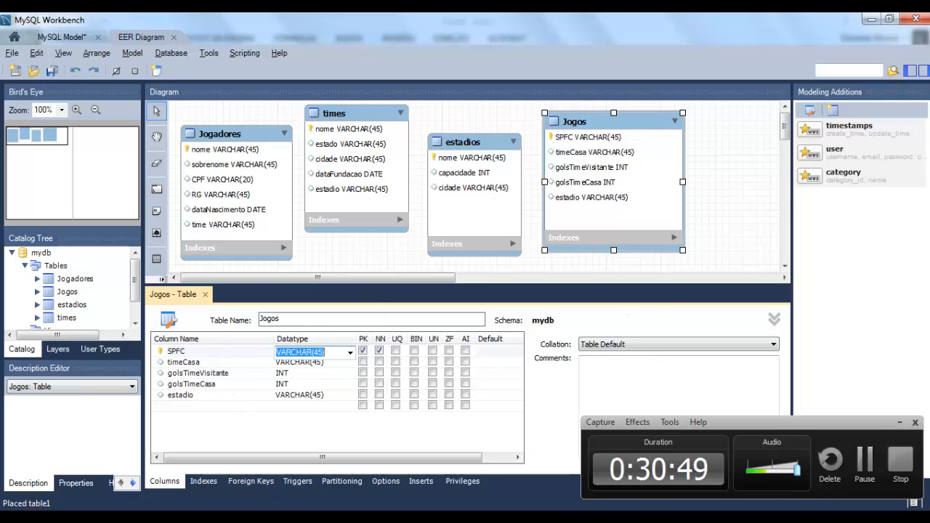
# - Switch to Excel, select and copy the match rows B3:E5, and return to MySQL Workbench
pyautogui.hotkey('alt', 'Tab')
pyautogui.moveTo(65, 193); pyautogui.dragTo(234, 218)
pyautogui.hotkey('ctrl', 'c')
pyautogui.hotkey('alt', 'Tab')
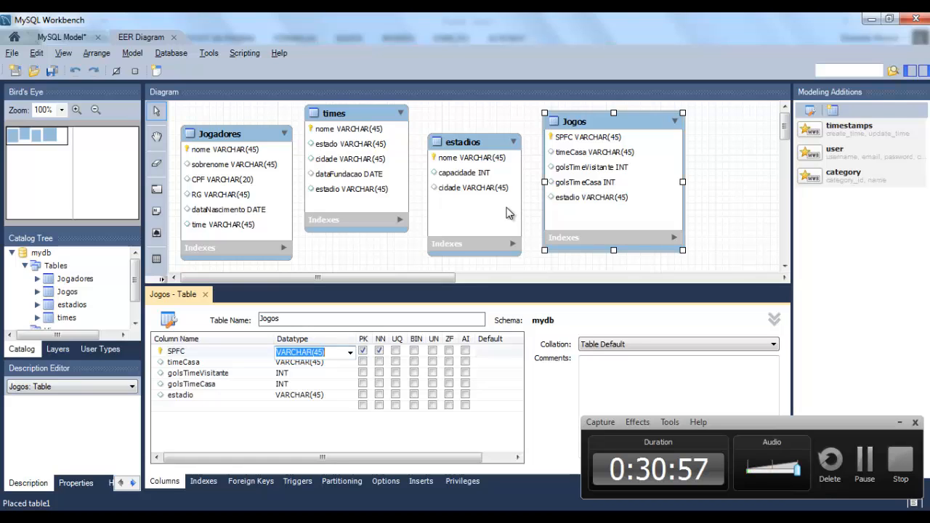
# - Rearrange the times, estadios, Jogos and Jogadores tables on the EER diagram, placing times slightly lower than its neighbours
pyautogui.click(348, 123)
pyautogui.moveTo(348, 123); pyautogui.dragTo(353, 134)
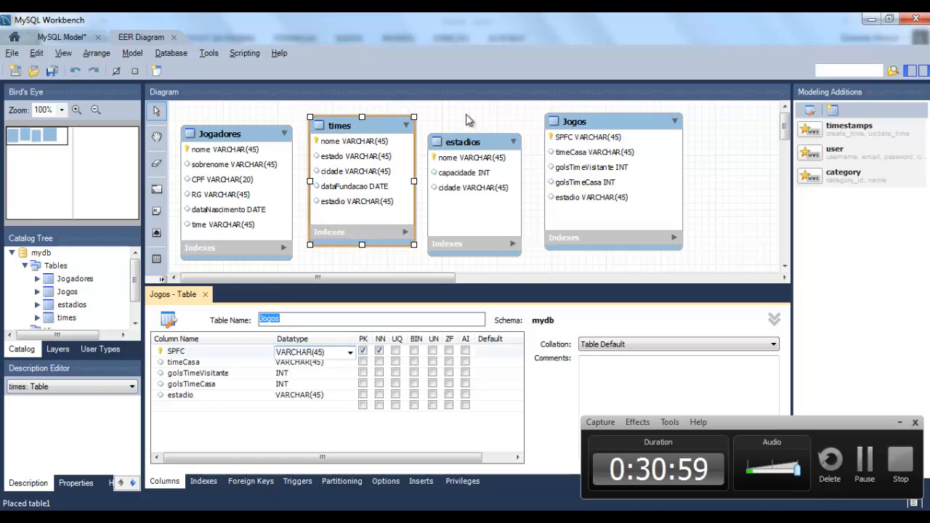
pyautogui.moveTo(465, 151); pyautogui.dragTo(471, 133)
pyautogui.moveTo(604, 122)
pyautogui.mouseDown()
pyautogui.moveTo(619, 124)
pyautogui.moveTo(597, 130)
pyautogui.mouseUp()
pyautogui.moveTo(501, 132); pyautogui.dragTo(497, 125)
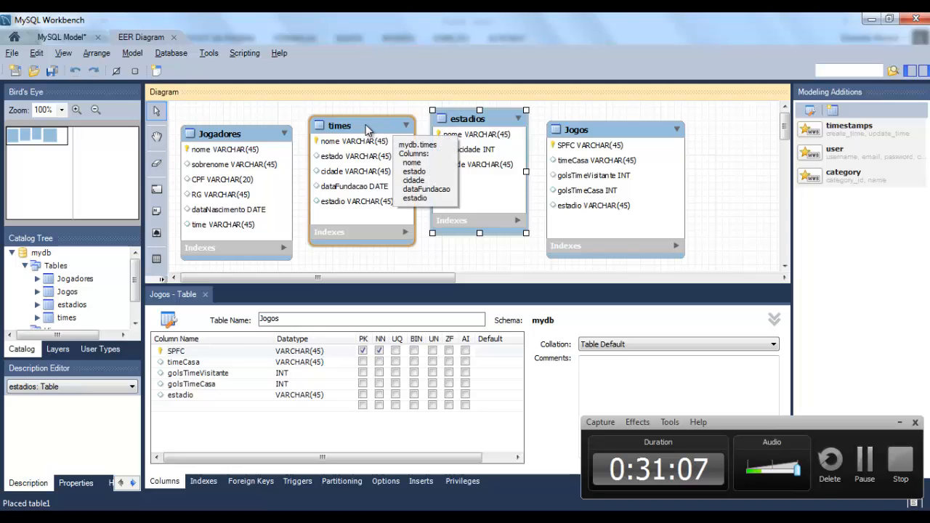
pyautogui.moveTo(254, 140); pyautogui.dragTo(254, 123)
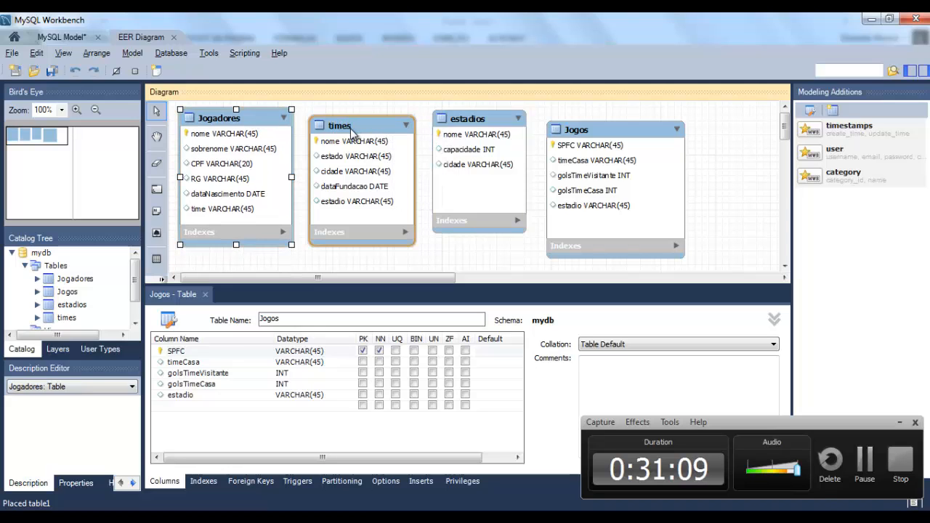
pyautogui.moveTo(348, 125); pyautogui.dragTo(347, 146)
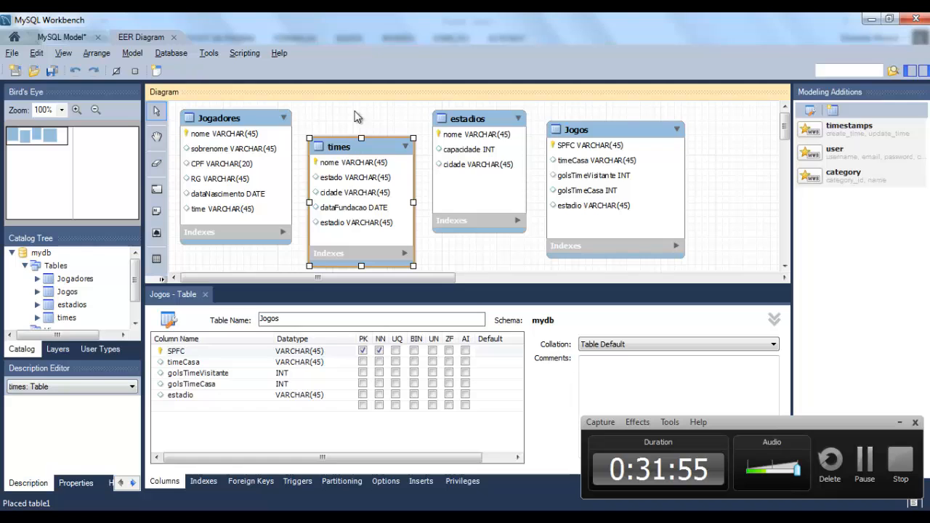
# - Switch to Excel's Jogadores sheet and add an ENDERECO column heading in H2, beside Time
pyautogui.hotkey('alt', 'Tab')
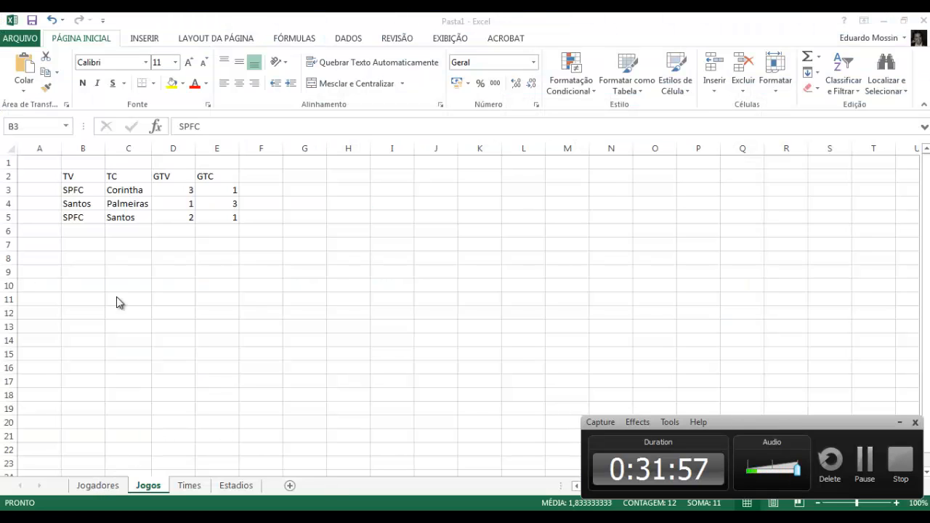
pyautogui.click(98, 485)
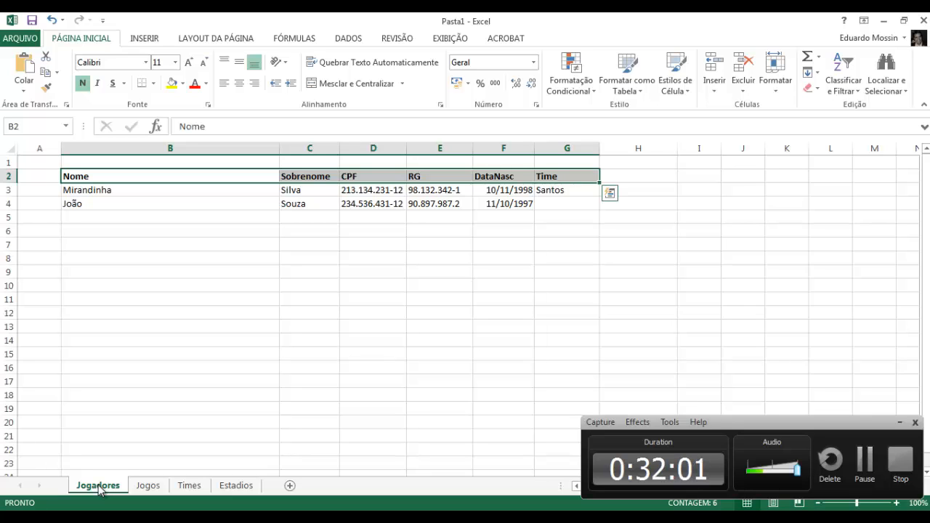
pyautogui.click(120, 487)
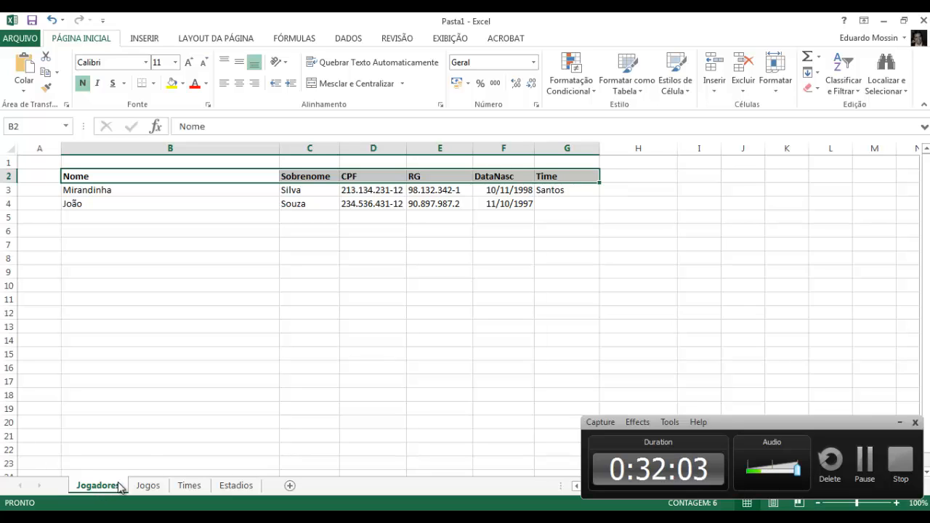
pyautogui.moveTo(86, 174); pyautogui.dragTo(563, 355)
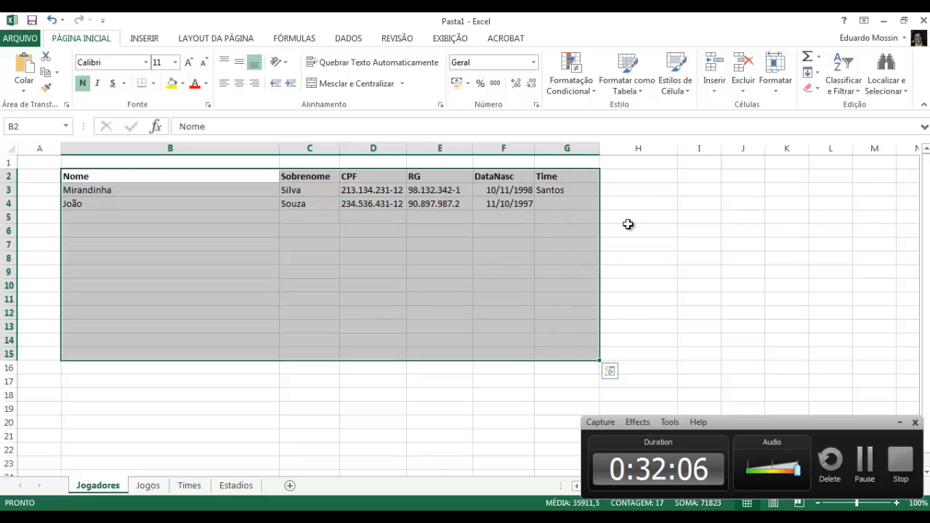
pyautogui.click(629, 181)
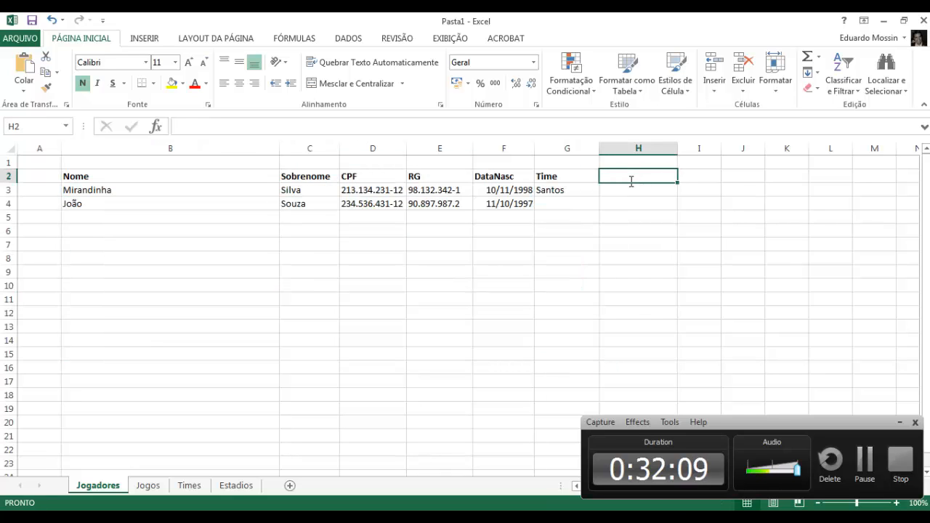
pyautogui.write('ENDERECO')
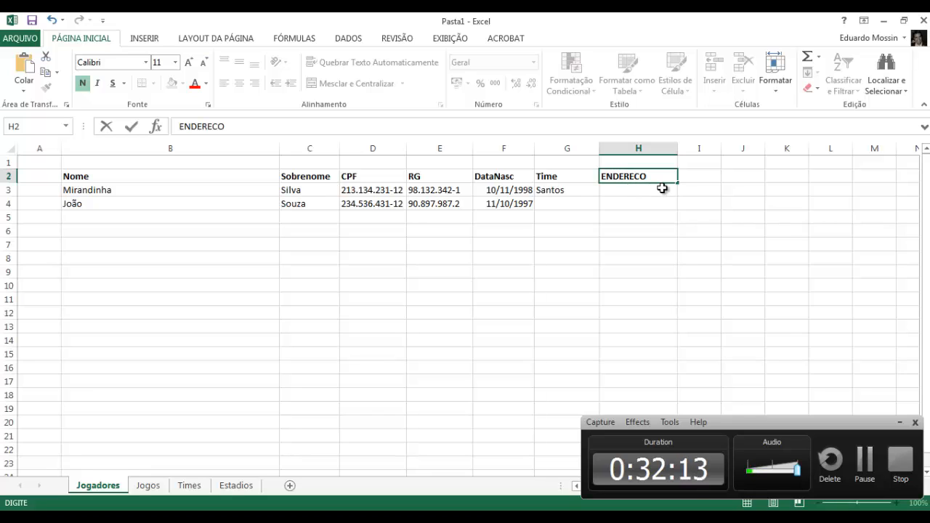
pyautogui.press('Return')
pyautogui.click(640, 178)
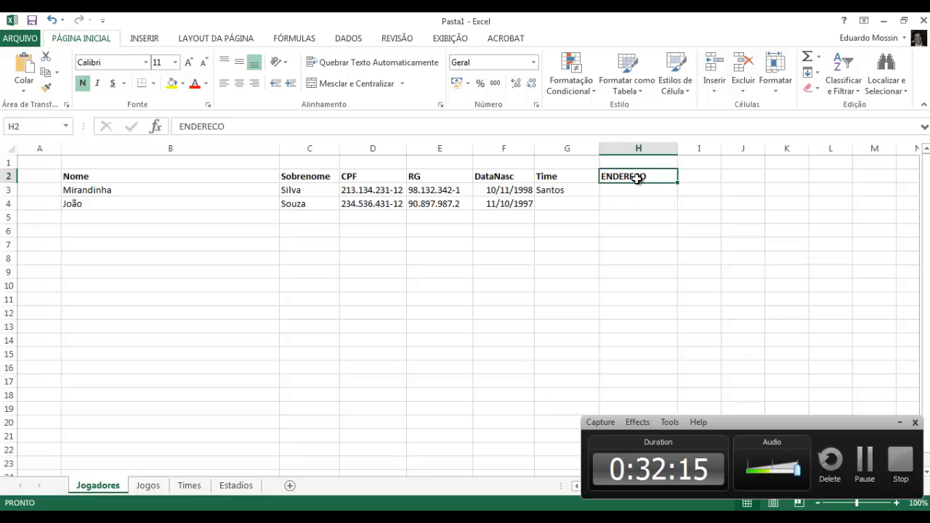
# - Duplicate the two player rows B3:G4 directly beneath the list, filling rows 5 to 9
pyautogui.moveTo(81, 190); pyautogui.dragTo(553, 209)
pyautogui.hotkey('ctrl', 'c')
pyautogui.click(124, 220)
pyautogui.hotkey('ctrl', 'v')
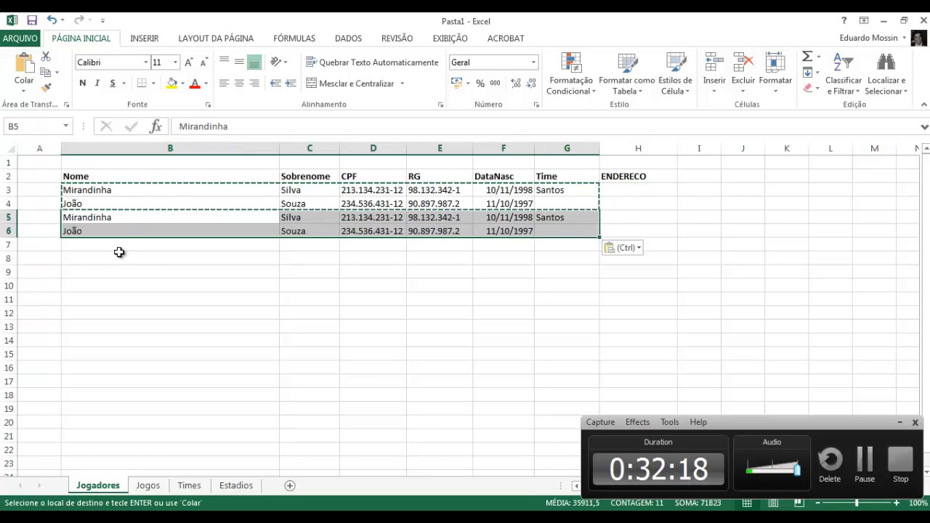
pyautogui.click(119, 256)
pyautogui.hotkey('ctrl', 'v')
pyautogui.press('Up')
pyautogui.hotkey('ctrl', 'v')
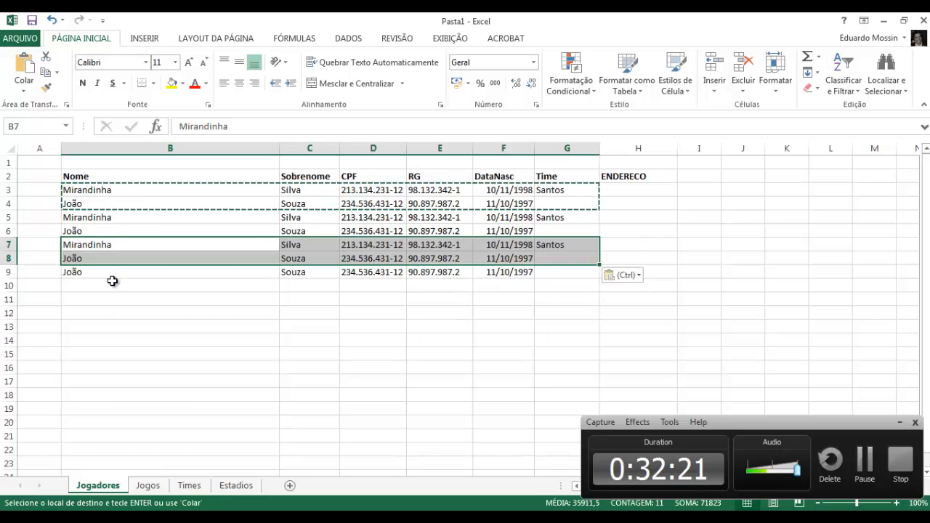
pyautogui.click(113, 285)
# - Copy the player rows B3:G9 and paste them at B10 and again at B17
pyautogui.moveTo(109, 192); pyautogui.dragTo(546, 276)
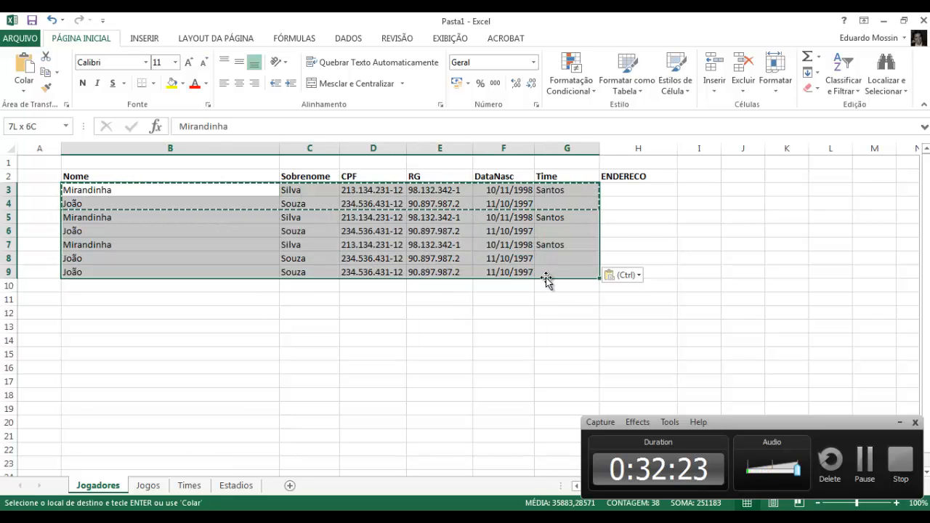
pyautogui.hotkey('ctrl', 'c')
pyautogui.click(186, 287)
pyautogui.hotkey('ctrl', 'v')
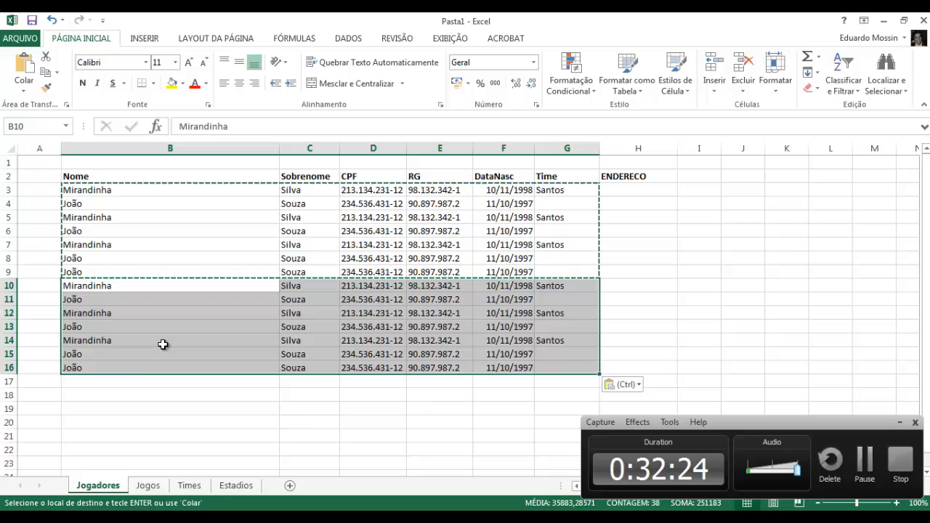
pyautogui.click(138, 381)
pyautogui.hotkey('ctrl', 'v')
# - Clear the ENDERECO heading from H2 and undo the deletion
pyautogui.click(618, 178)
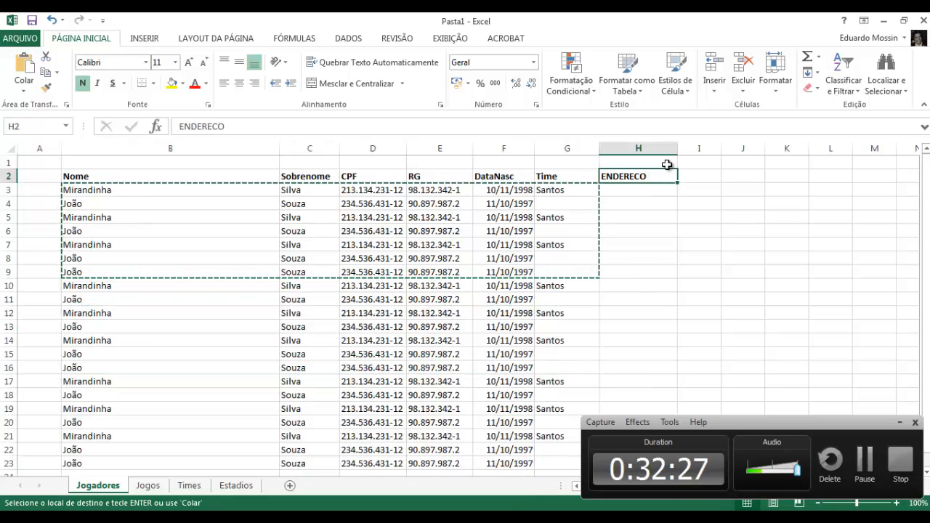
pyautogui.press('Delete')
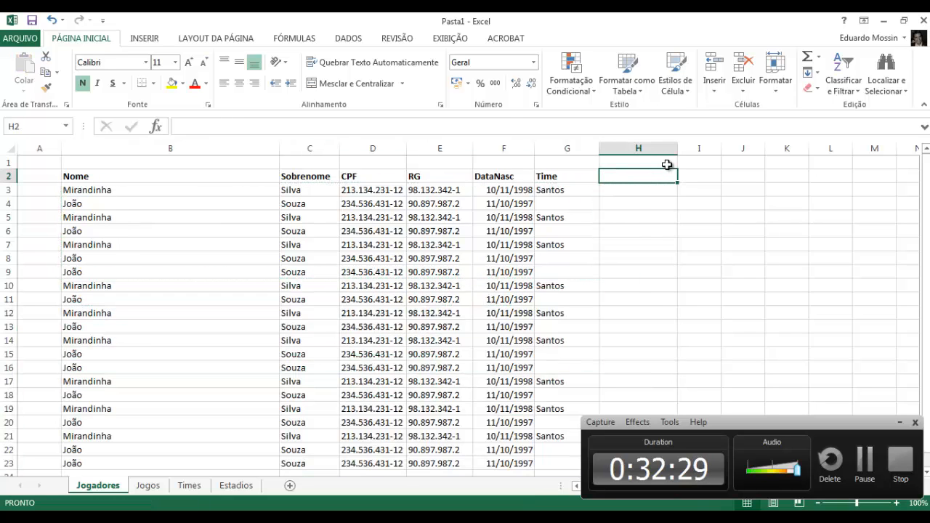
pyautogui.hotkey('ctrl', 'z')
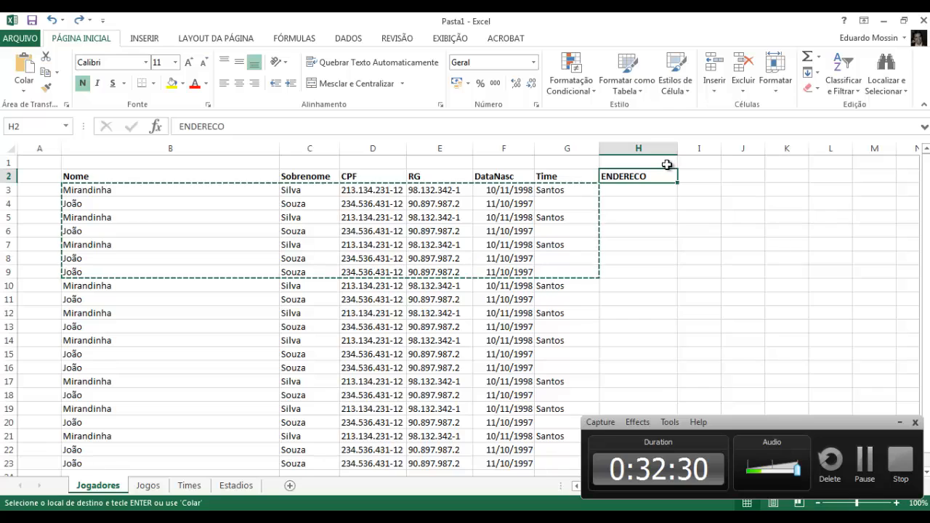
# - Examine the empty ENDERECO cells H3:H22 alongside the player records
pyautogui.click(656, 218)
pyautogui.moveTo(638, 190); pyautogui.dragTo(657, 443)
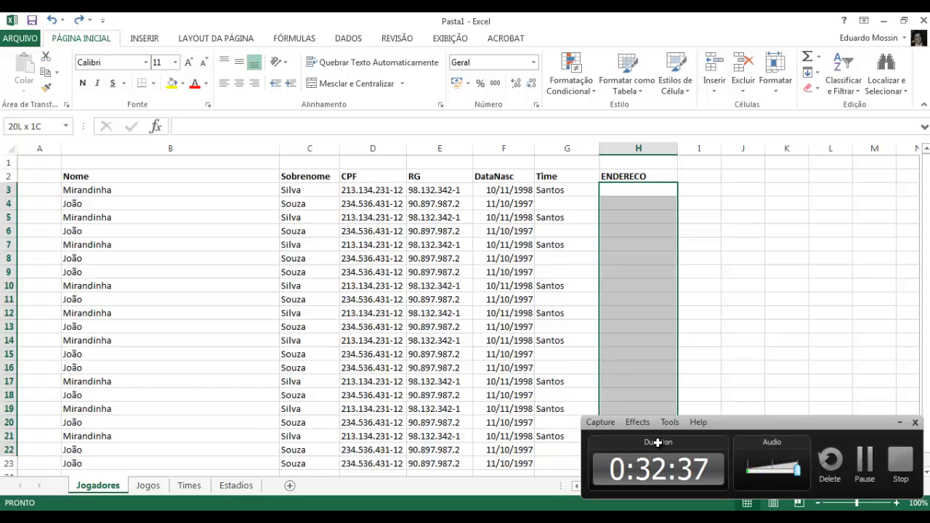
pyautogui.moveTo(658, 443); pyautogui.dragTo(658, 442)
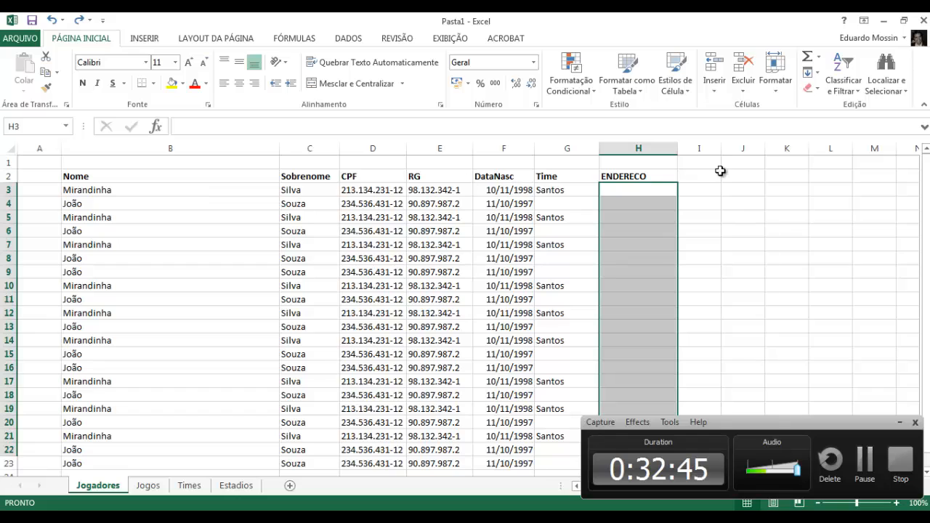
pyautogui.click(670, 184)
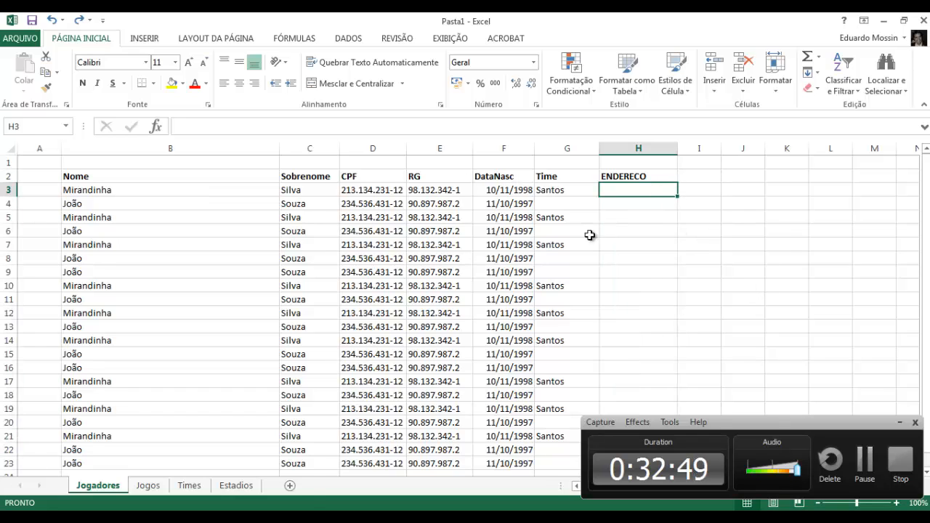
# - Return to MySQL Workbench, space the times, estadios and Jogos tables further apart across the diagram, and select Jogos
pyautogui.hotkey('alt', 'Tab')
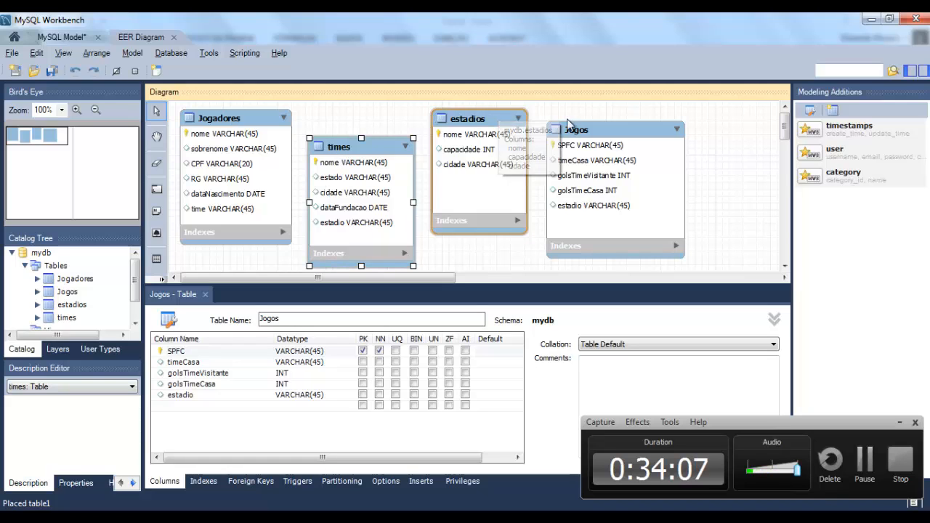
pyautogui.moveTo(583, 129); pyautogui.dragTo(625, 117)
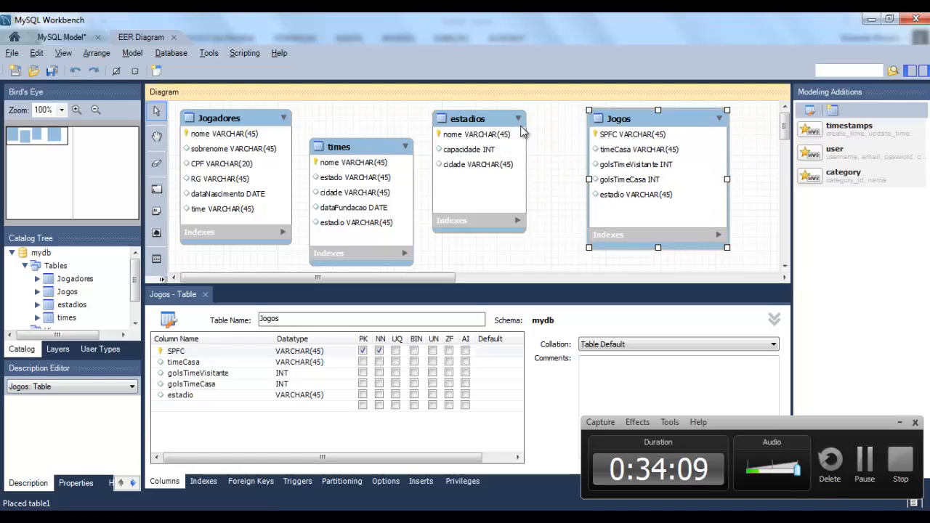
pyautogui.moveTo(484, 125); pyautogui.dragTo(519, 141)
pyautogui.moveTo(359, 152); pyautogui.dragTo(371, 130)
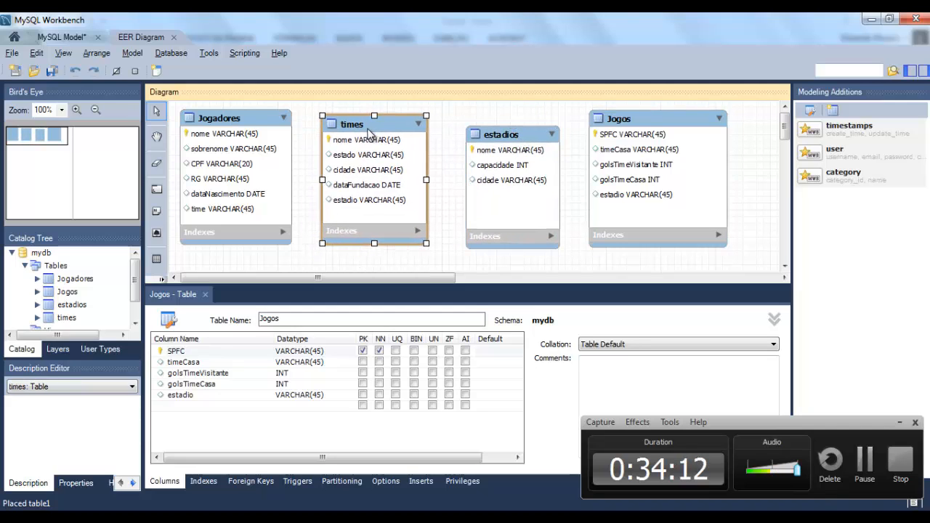
pyautogui.click(244, 122)
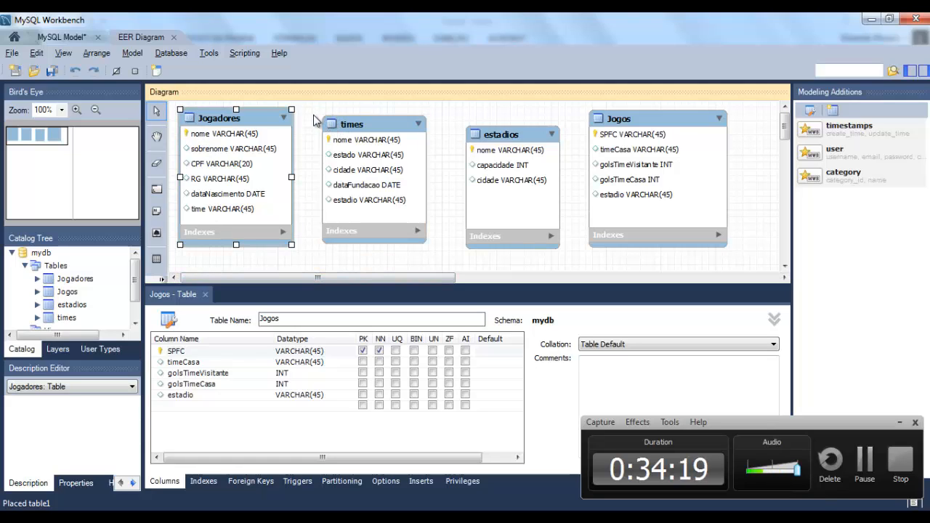
pyautogui.click(665, 122)
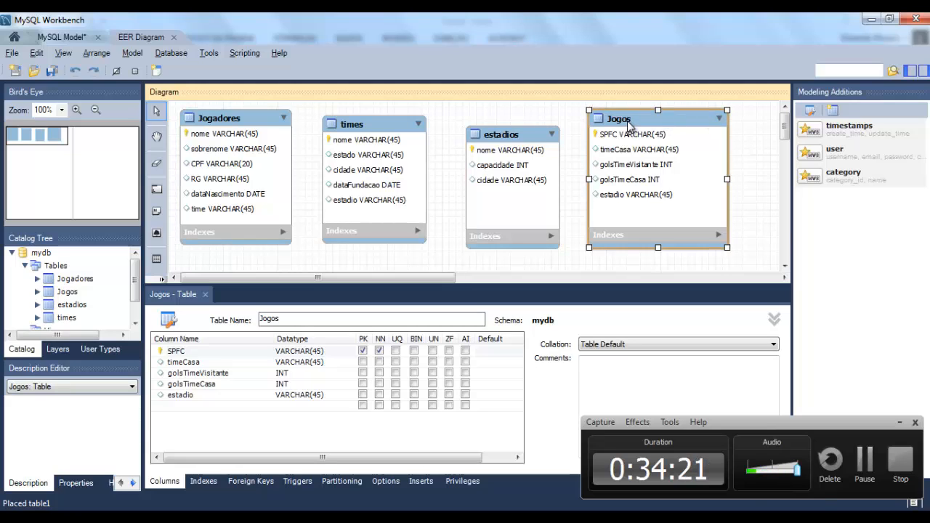